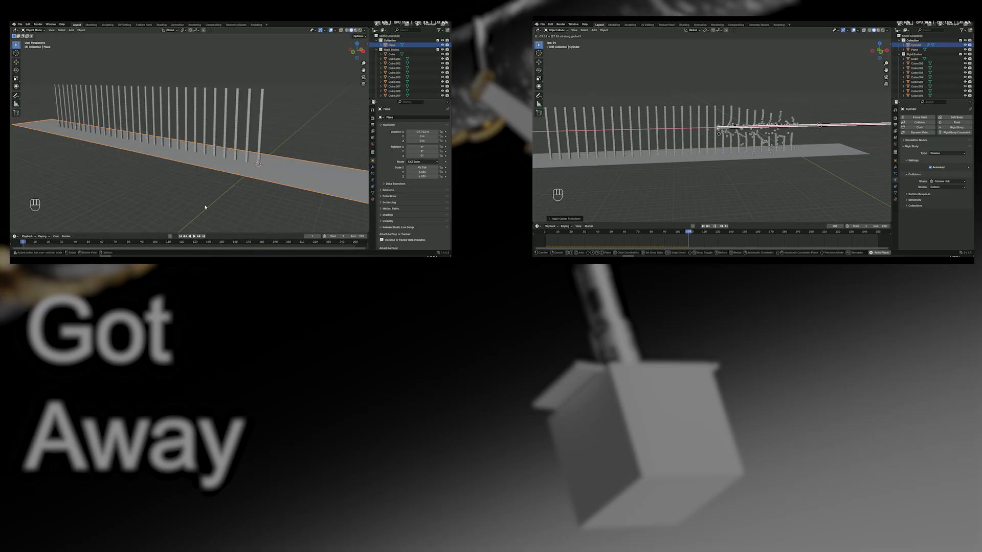
left_click(433, 128)
left_click(424, 147)
left_click(422, 154)
middle_click_drag(174, 110, 220, 120)
scroll(199, 101, "up", 4)
key("space")
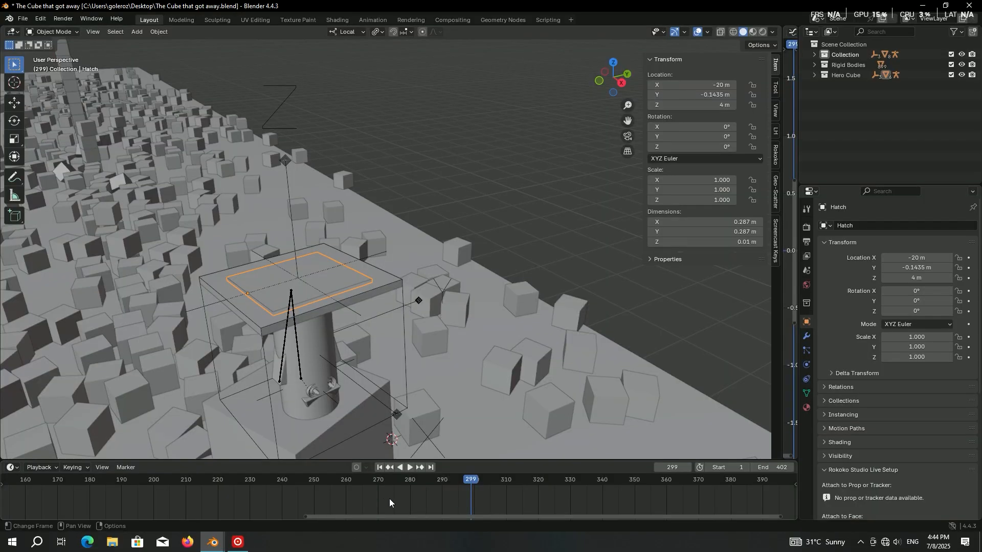
Step: Keyframe the hatch's X rotation at 0° on frame 264
mouse_move(332, 332)
middle_mouse_down()
mouse_move(321, 310)
mouse_move(348, 328)
middle_mouse_up()
mouse_move(352, 378)
middle_mouse_down()
mouse_move(457, 357)
mouse_move(429, 360)
middle_mouse_up()
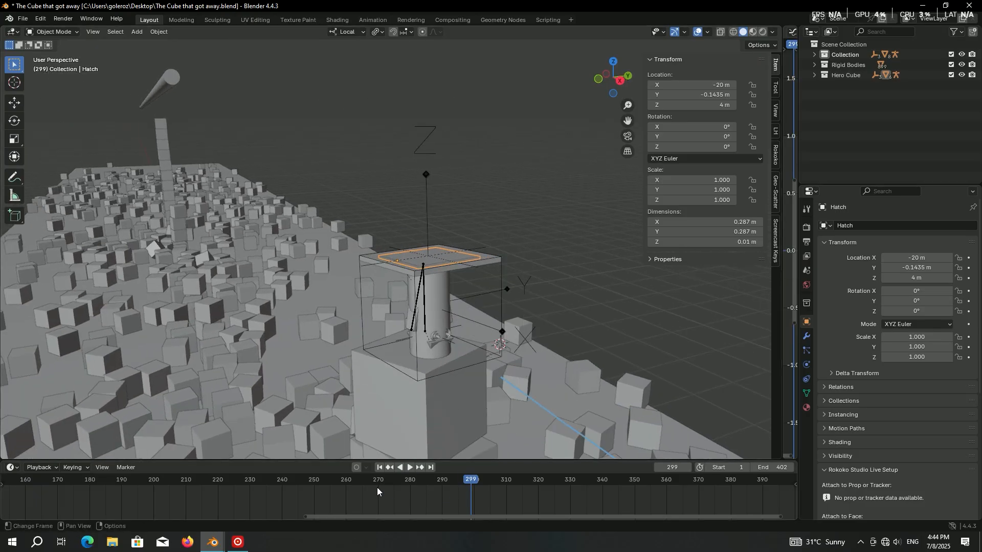
left_click(358, 481)
mouse_move(514, 283)
middle_mouse_down()
mouse_move(479, 281)
mouse_move(510, 278)
mouse_move(465, 352)
mouse_move(479, 279)
mouse_move(506, 278)
middle_mouse_up()
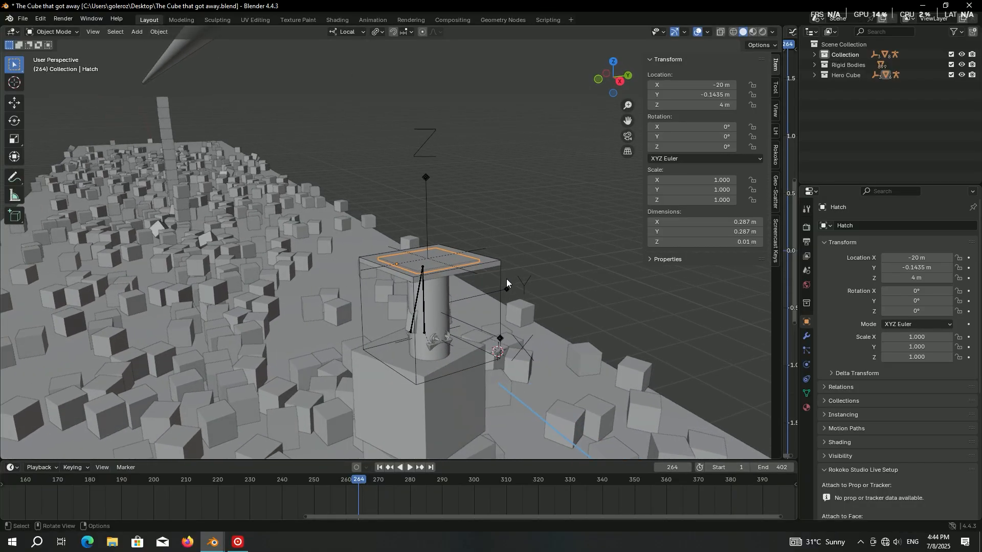
mouse_move(483, 264)
middle_mouse_down()
mouse_move(438, 246)
mouse_move(407, 275)
middle_mouse_up()
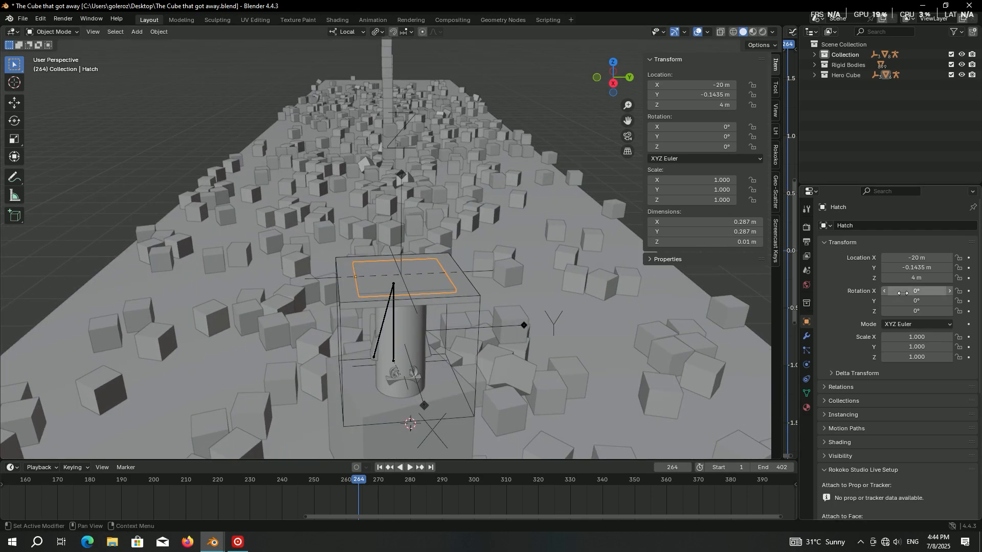
left_click(968, 291)
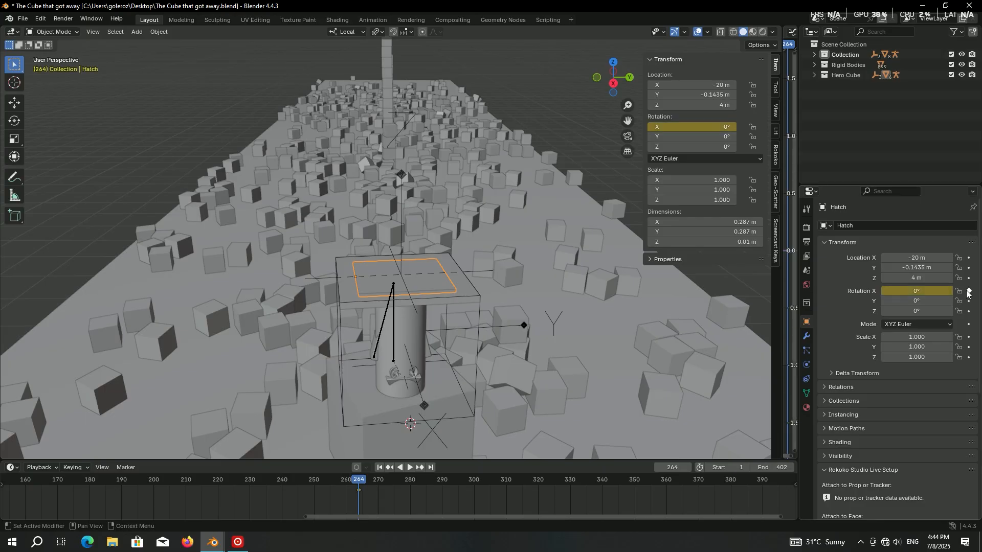
Step: Rotate the hatch to 161° on X at frame 291 and keyframe that rotation
left_click(445, 481)
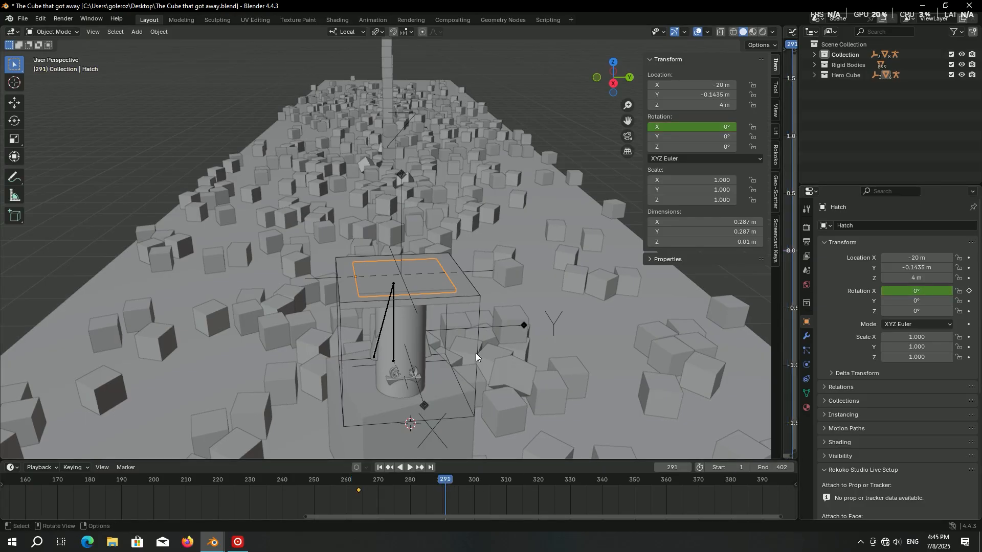
middle_click_drag(476, 353, 446, 312)
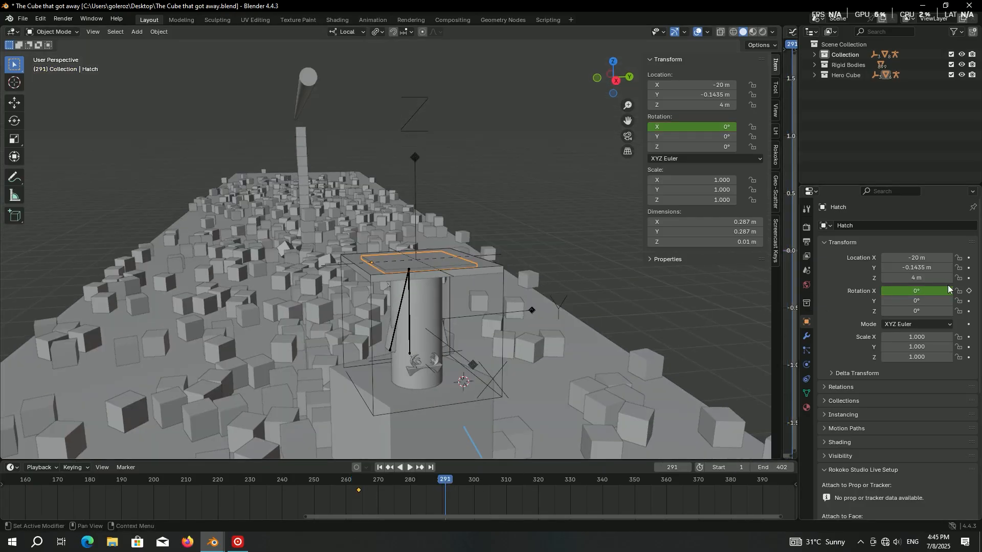
left_click_drag(928, 289, 977, 289)
mouse_move(488, 259)
middle_mouse_down()
mouse_move(530, 260)
mouse_move(489, 261)
middle_mouse_up()
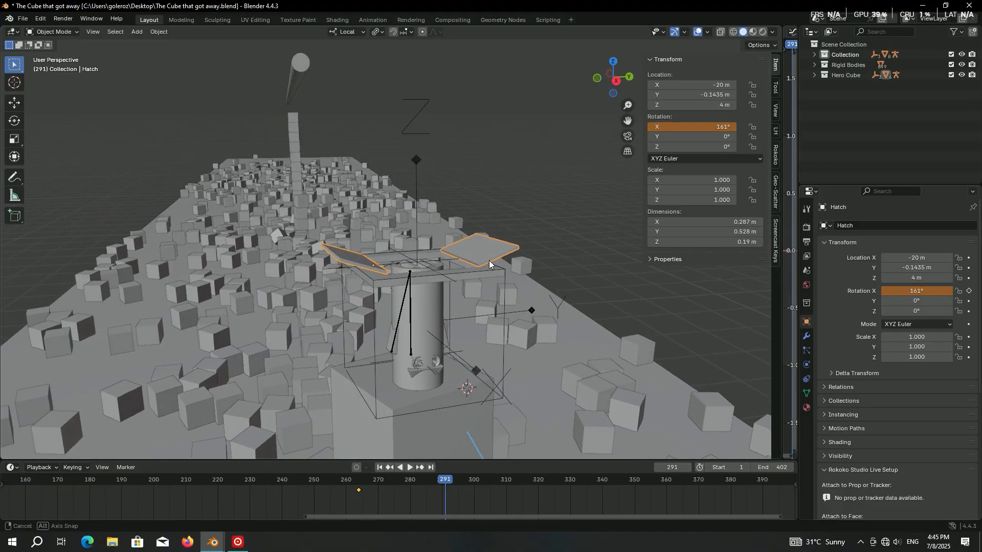
left_click(969, 291)
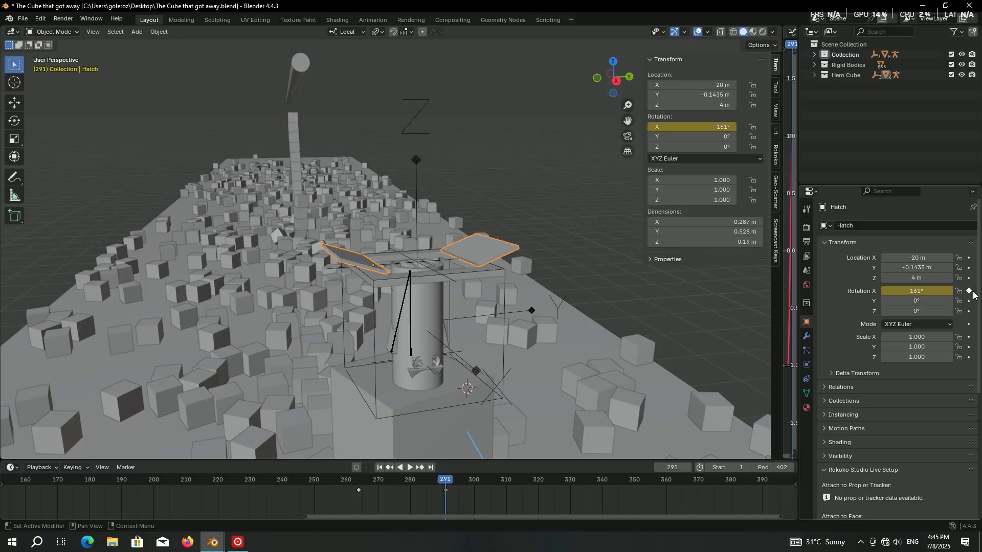
Step: Play back the hatch opening repeatedly from about frame 252 and examine the motion in the viewport
middle_click_drag(516, 327, 514, 321)
left_click(320, 480)
key("space")
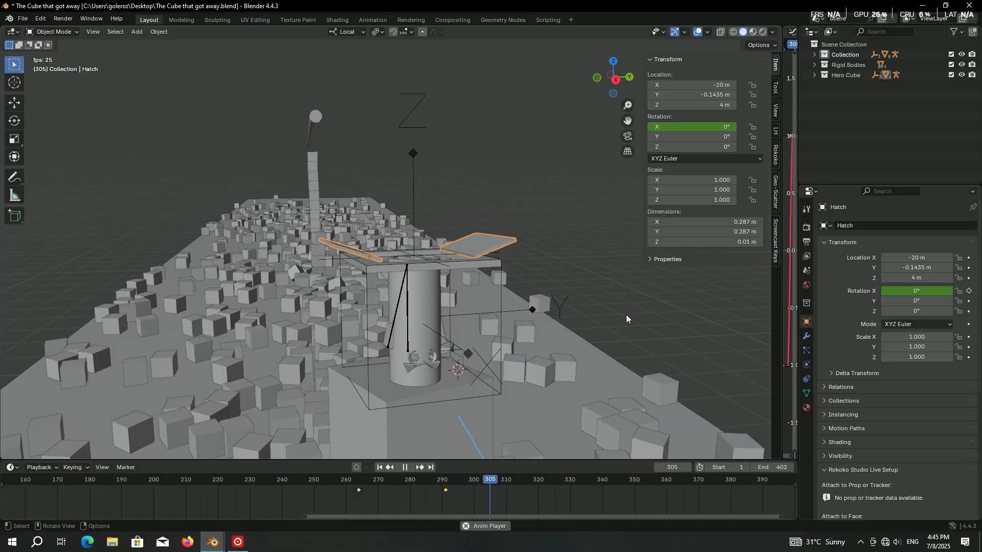
key("space")
left_click(391, 468)
left_click(320, 480)
key("space")
key("space")
key("Down")
left_click(320, 480)
key("space")
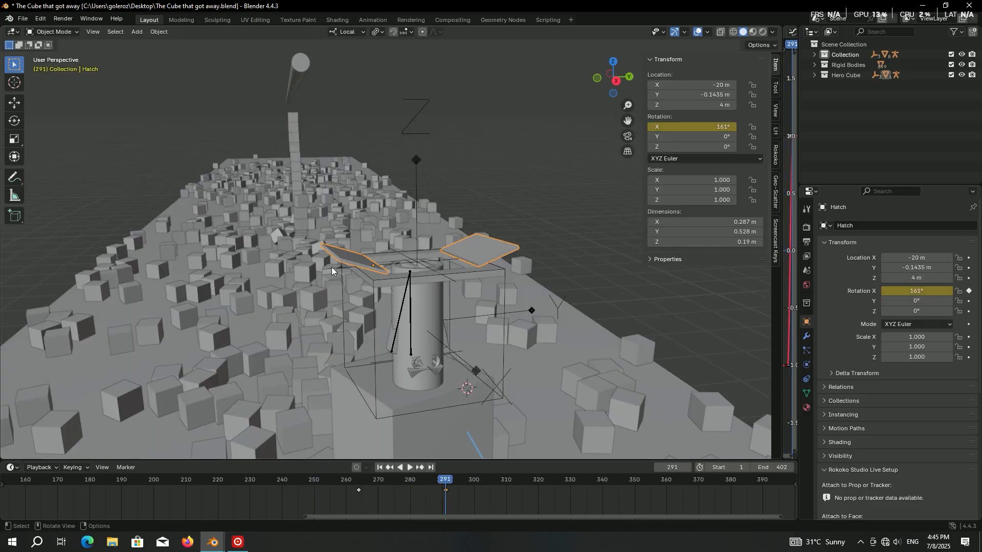
mouse_move(524, 266)
middle_mouse_down()
mouse_move(501, 256)
mouse_move(523, 256)
middle_mouse_up()
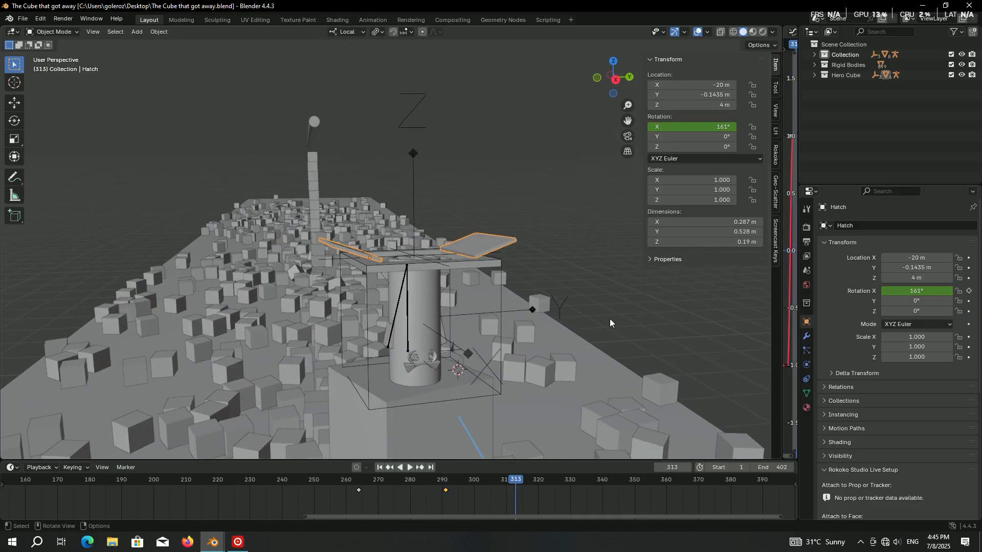
middle_click_drag(526, 306, 522, 302)
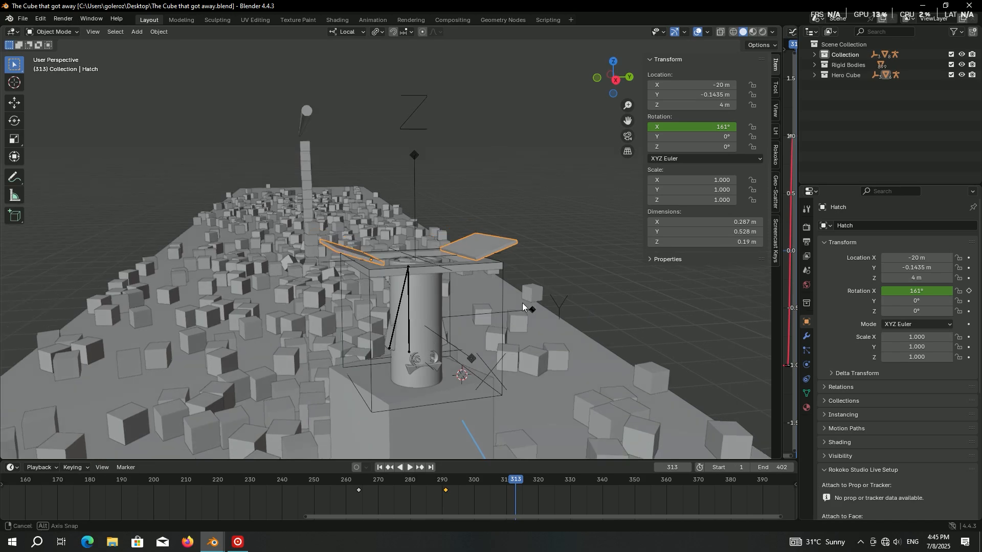
Step: Select all the hatch's keyframes and replace the narrow graph strip with a wide Graph Editor beside the 3D viewport
key("a")
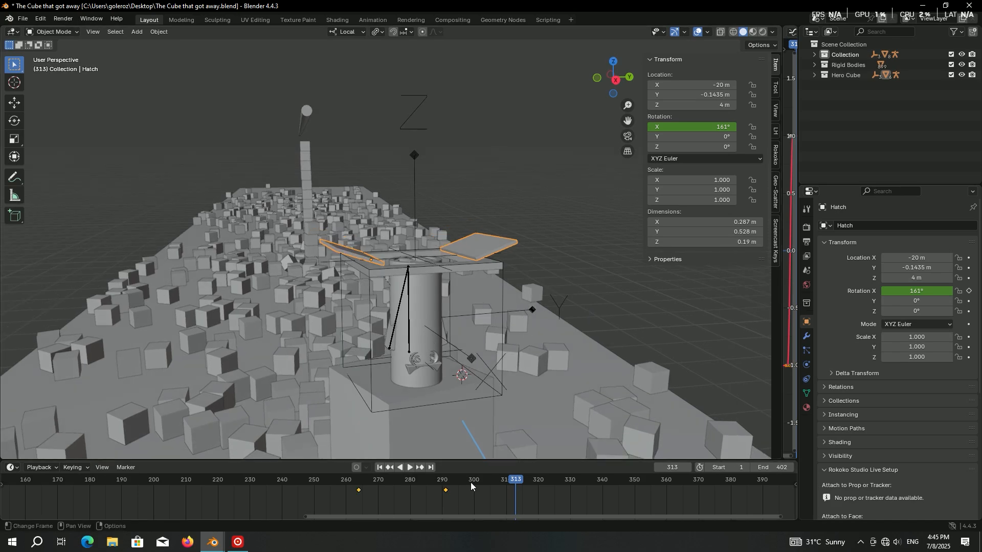
right_click(782, 186)
left_click(783, 191)
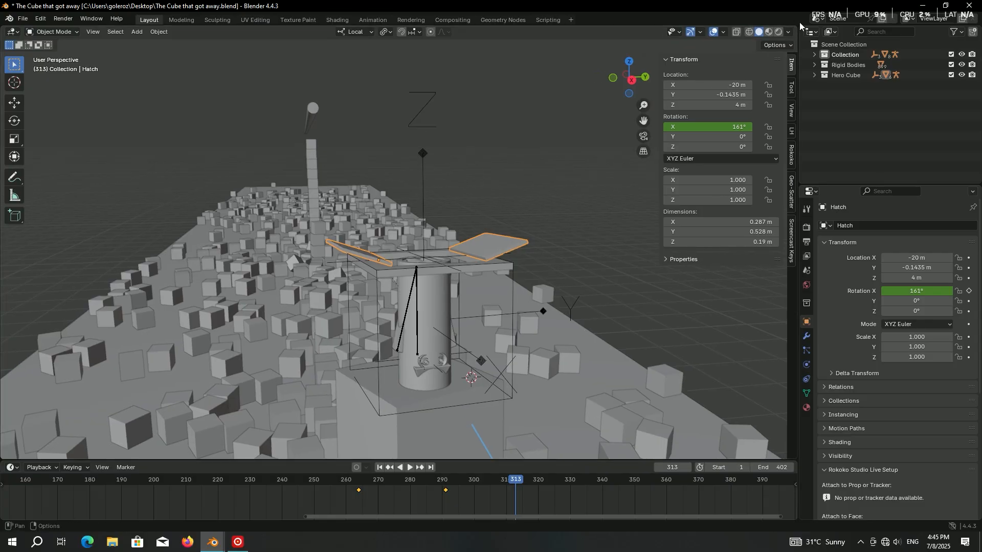
left_click_drag(800, 26, 436, 102)
left_click(447, 31)
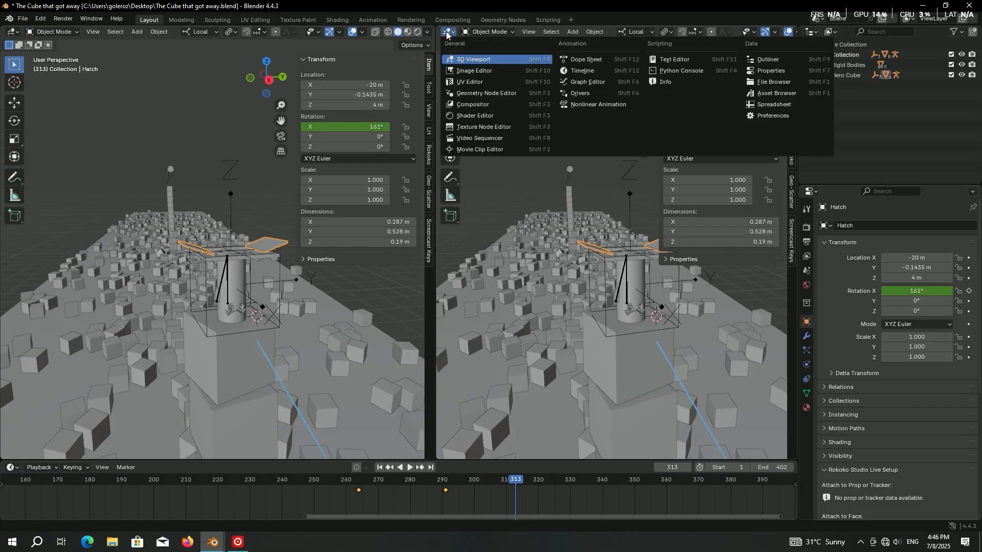
left_click(577, 81)
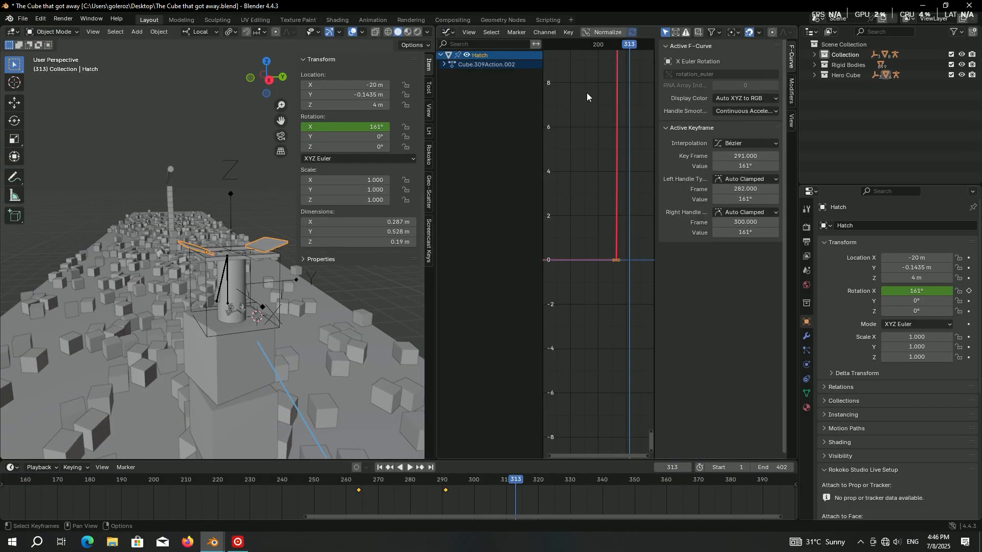
Step: Normalize the hatch's X rotation curve and set its selected keyframes to Bounce interpolation
left_click(608, 32)
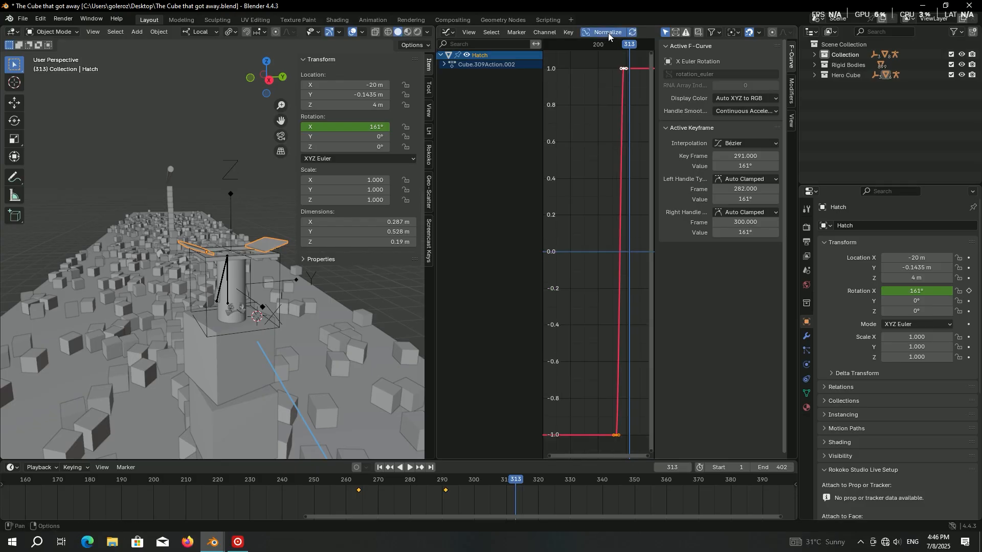
key("n")
middle_click_drag(734, 162, 701, 166, "ctrl")
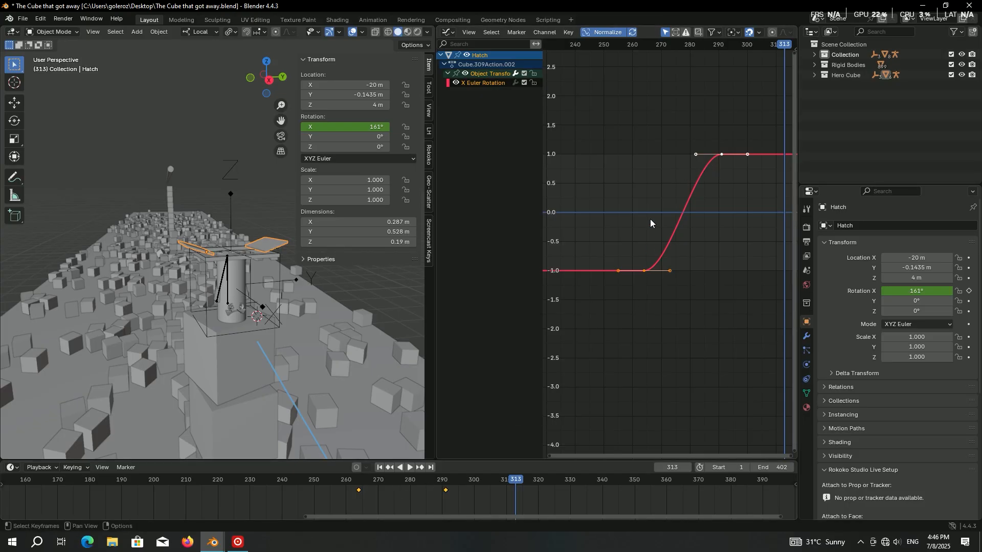
key("t")
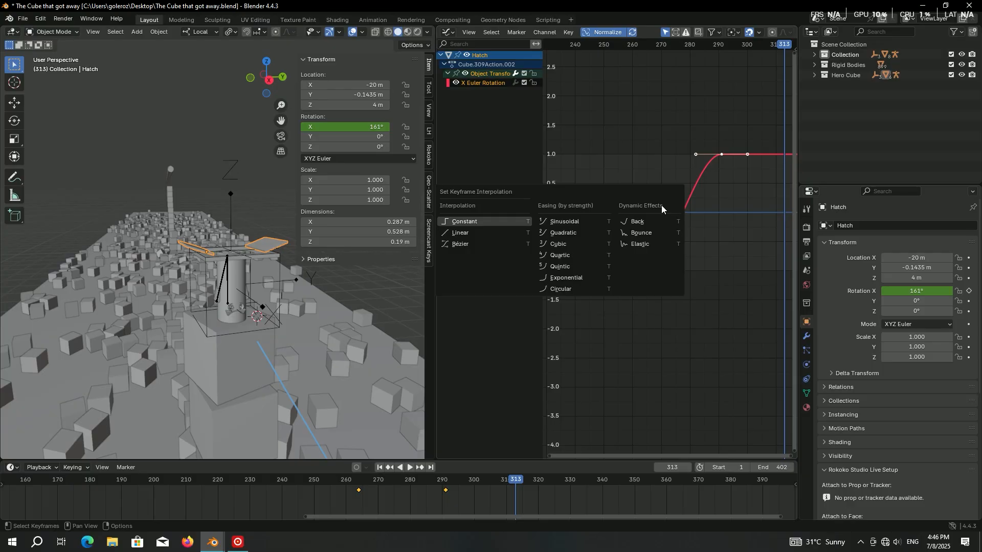
left_click(651, 232)
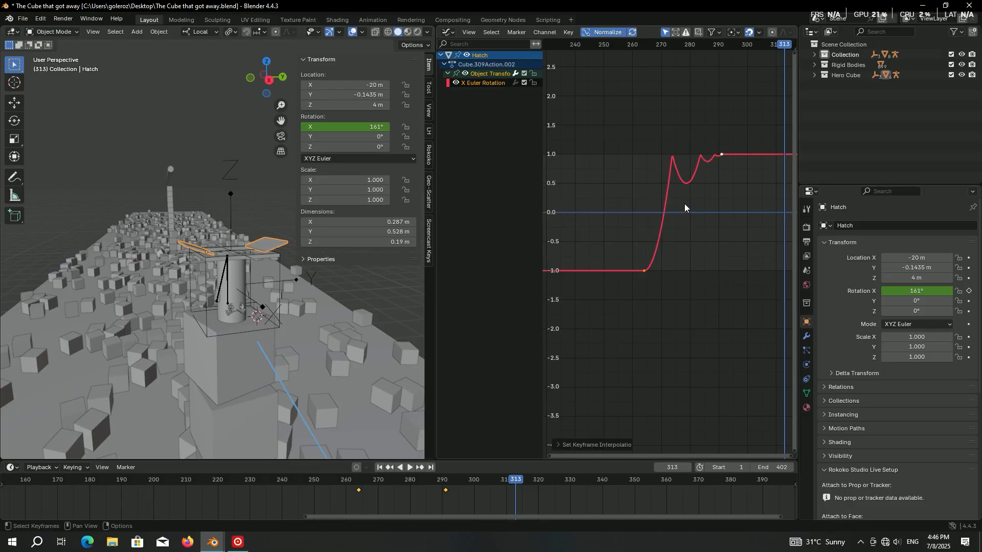
Step: Hide the 3D viewport's sidebar and play the animation from about frame 250 to check the hatch's bounce
key("n")
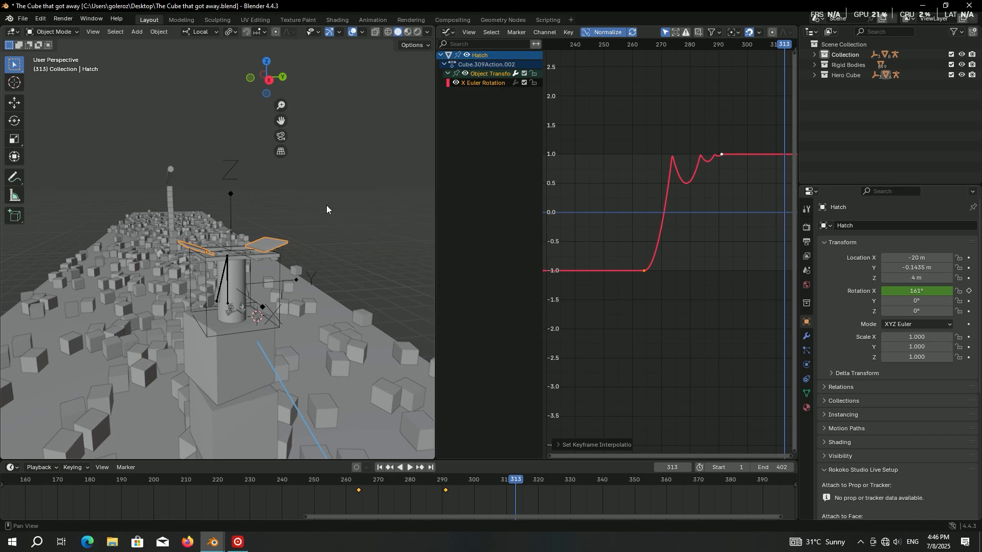
scroll(343, 323, "up", 2)
left_click(315, 480)
key("space")
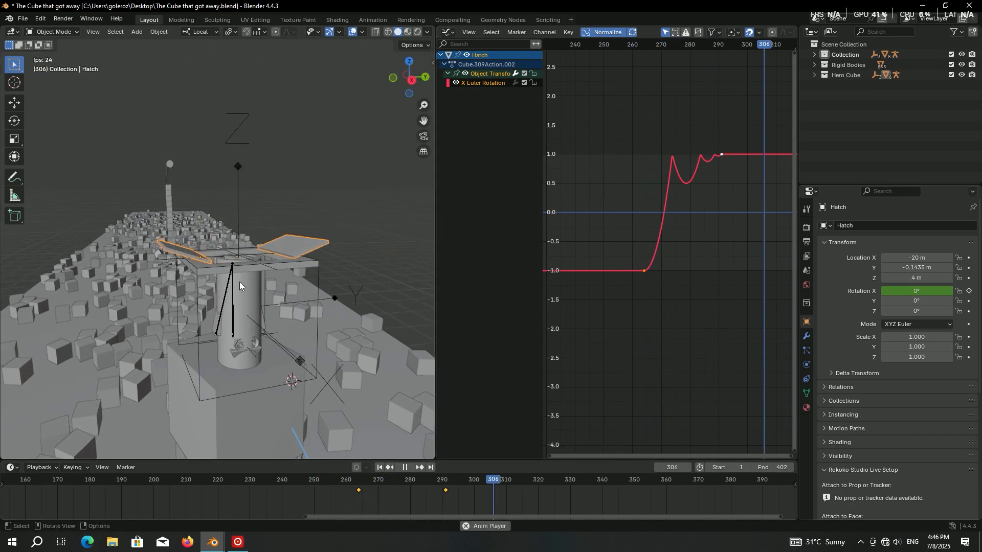
key("space")
left_click(308, 480)
key("space")
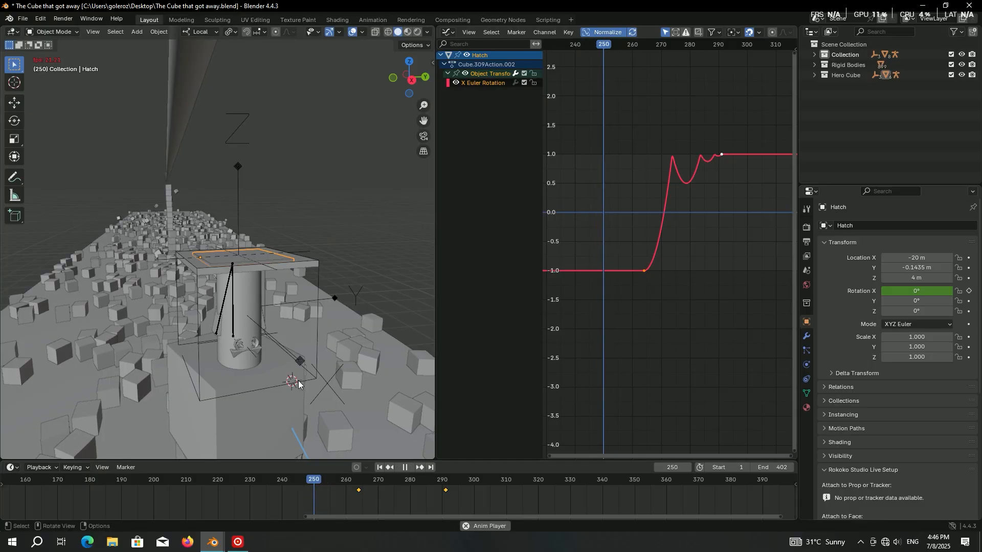
key("space")
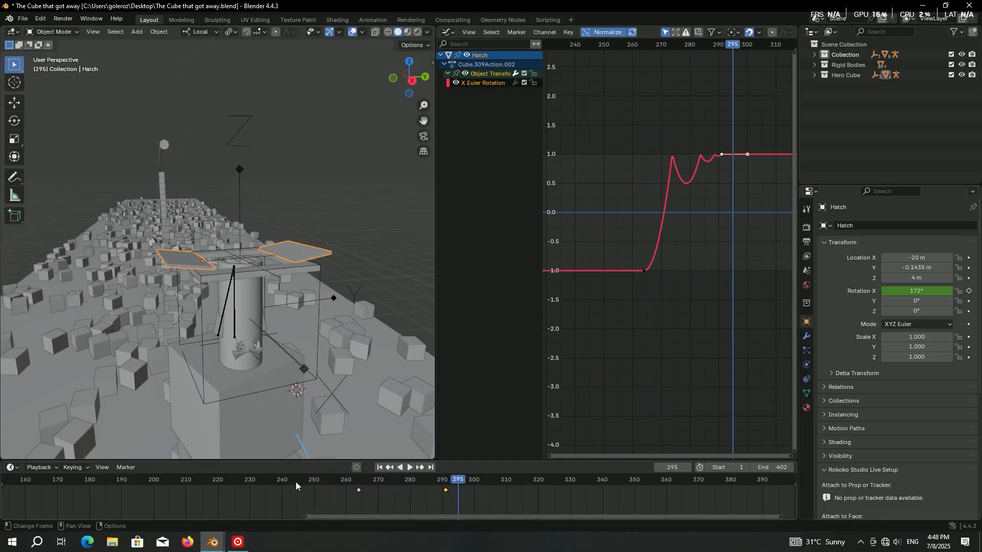
mouse_move(276, 281)
middle_mouse_down()
mouse_move(272, 268)
mouse_move(258, 274)
middle_mouse_up()
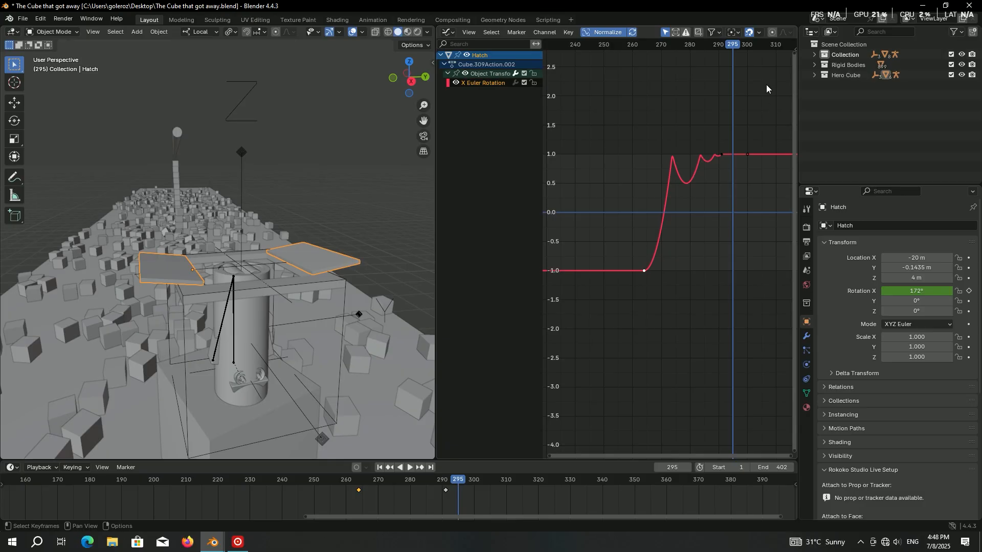
Step: Set the easing of the hatch's keyframe at frame 264 to Ease Out
key("n")
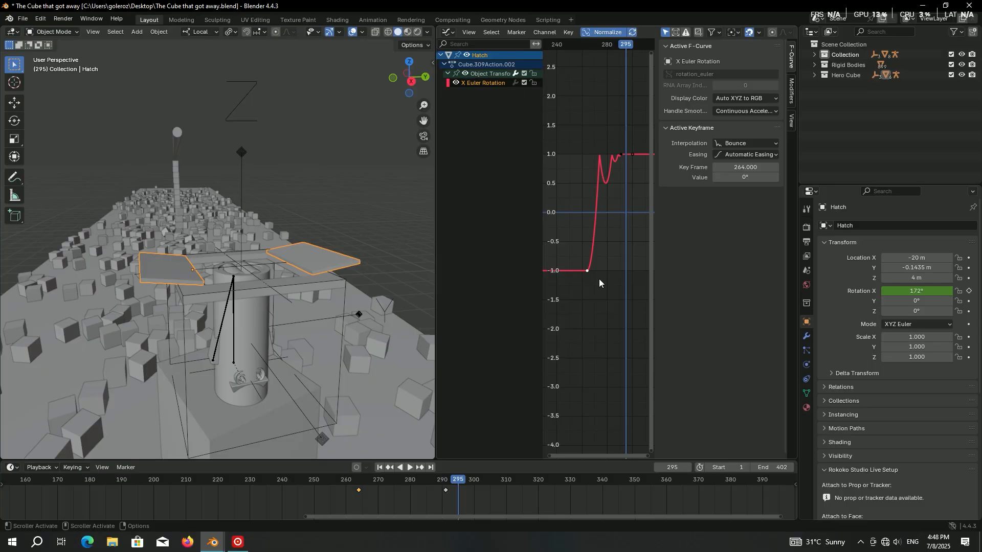
left_click(736, 155)
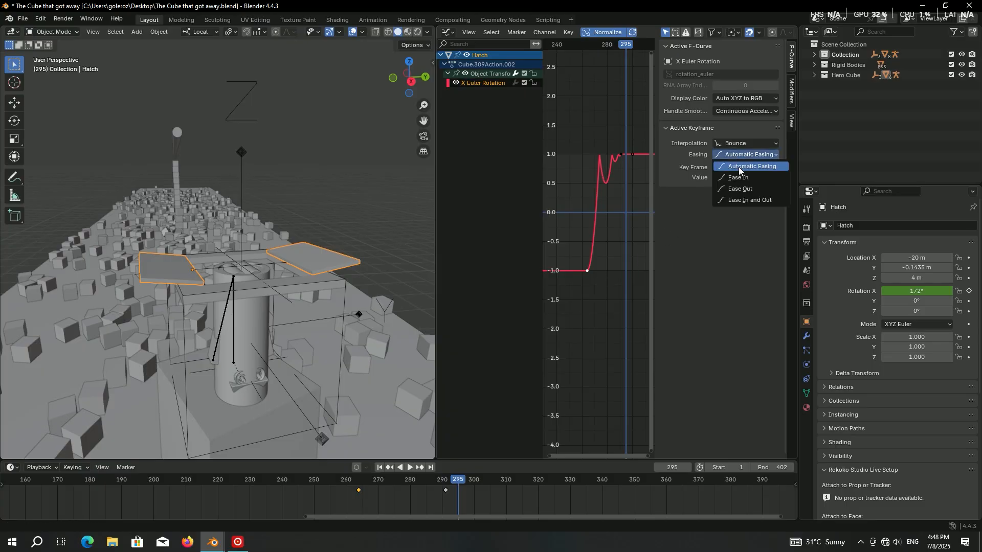
left_click(739, 189)
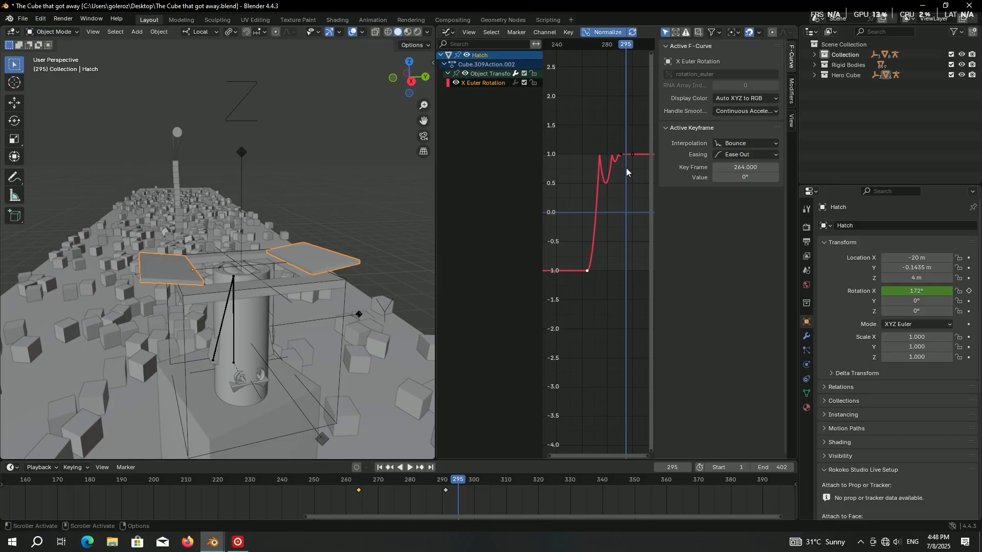
Step: Set the right handle type of the hatch's keyframe at frame 291 to Aligned
left_click(622, 154)
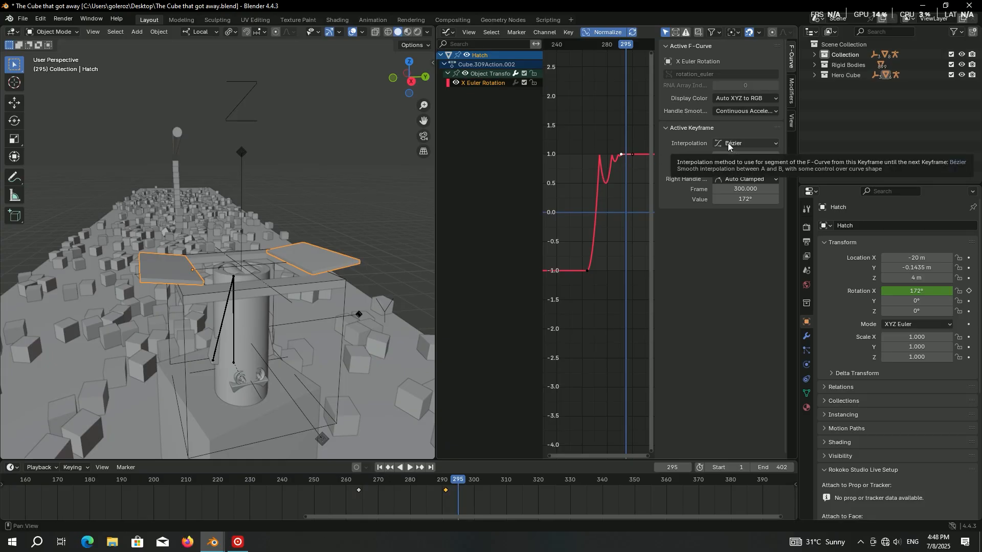
left_click_drag(657, 188, 638, 186)
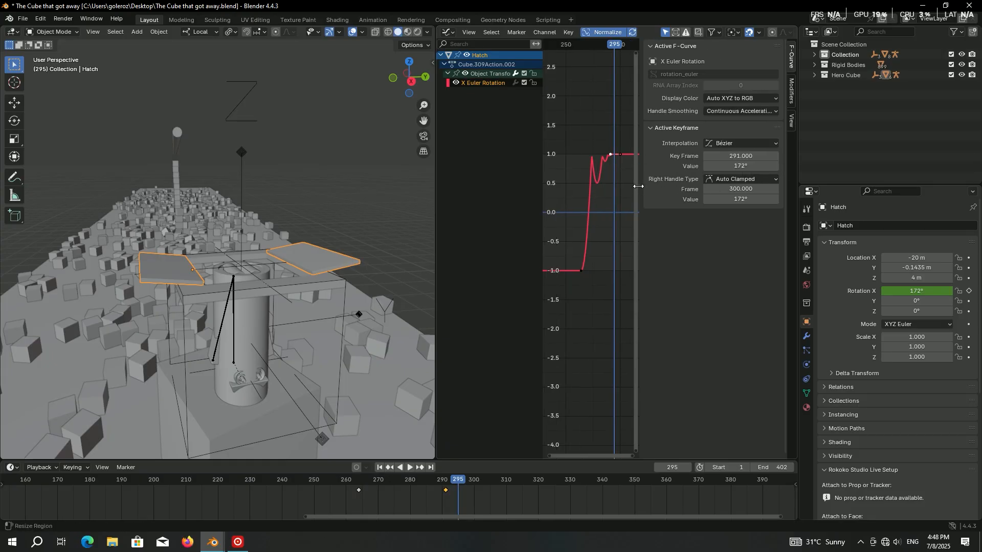
left_click(726, 180)
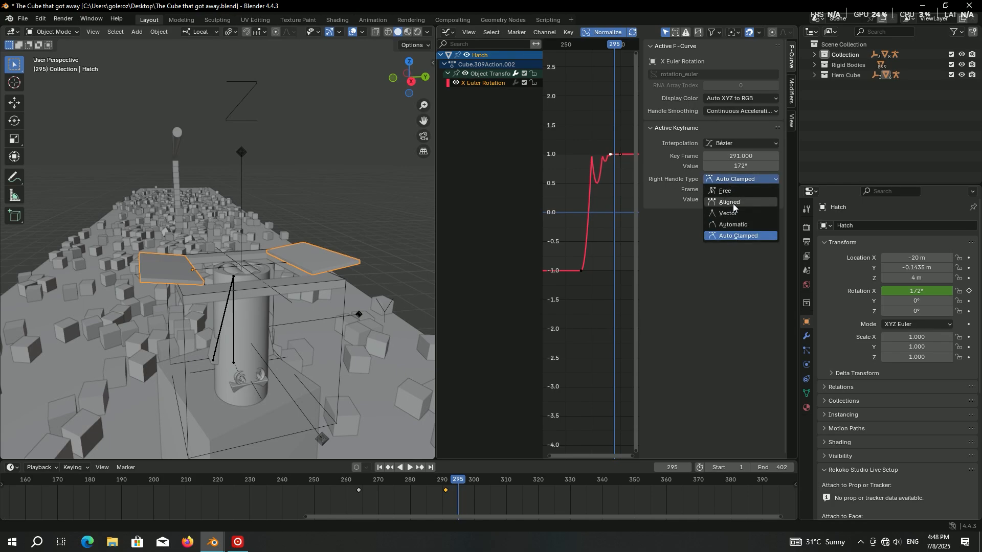
left_click(732, 203)
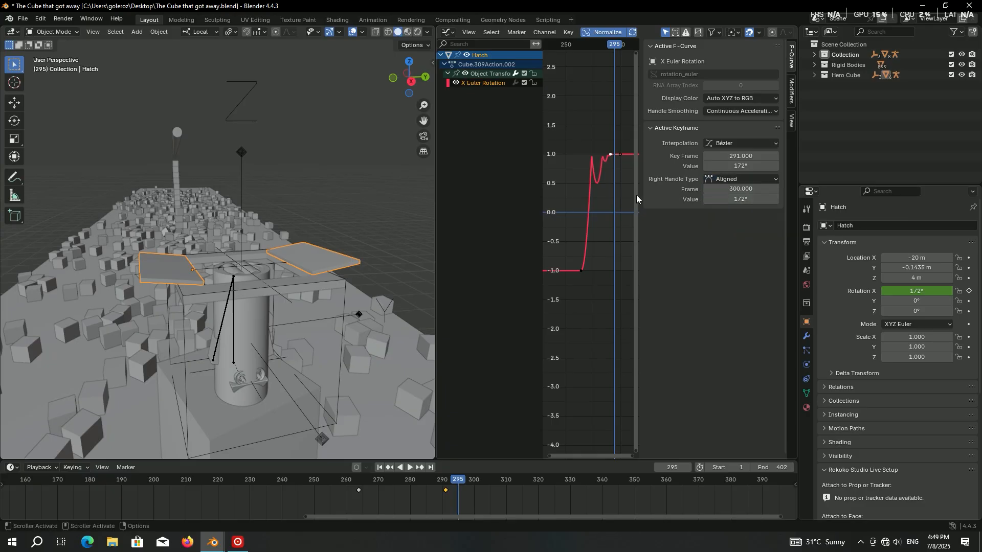
left_click_drag(636, 195, 692, 196)
Step: Replay the hatch animation from just before its first keyframe to check the eased bounce
left_click(333, 480)
key("space")
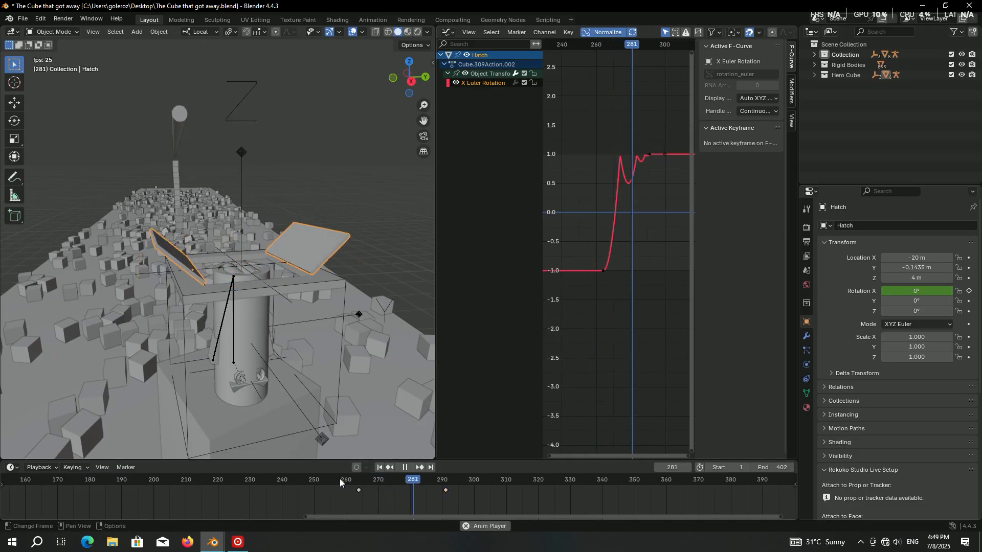
left_click(312, 483)
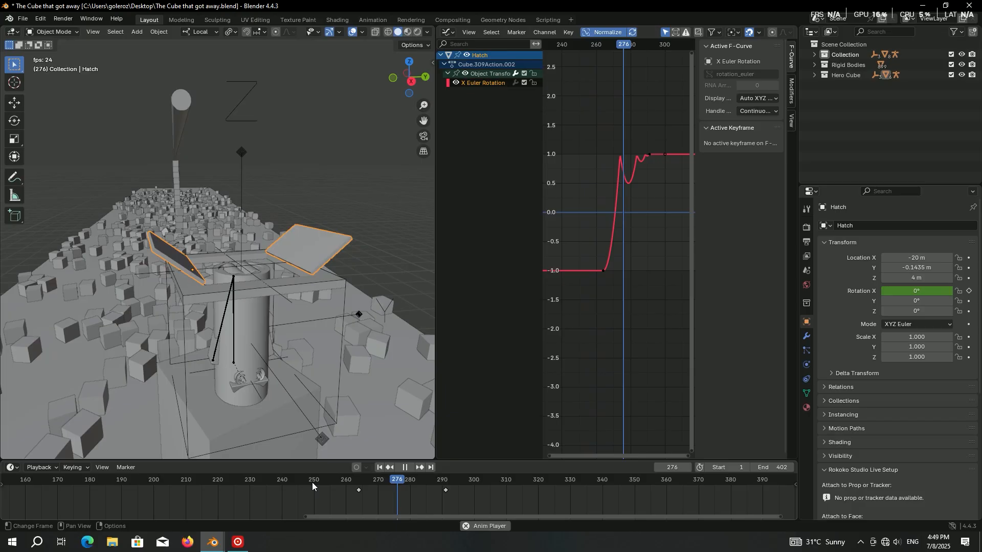
Step: Set the right handle frame of the hatch's keyframe at frame 291 to 291, play briefly and save the file
key("Escape")
key("ctrl+s")
left_click(649, 154)
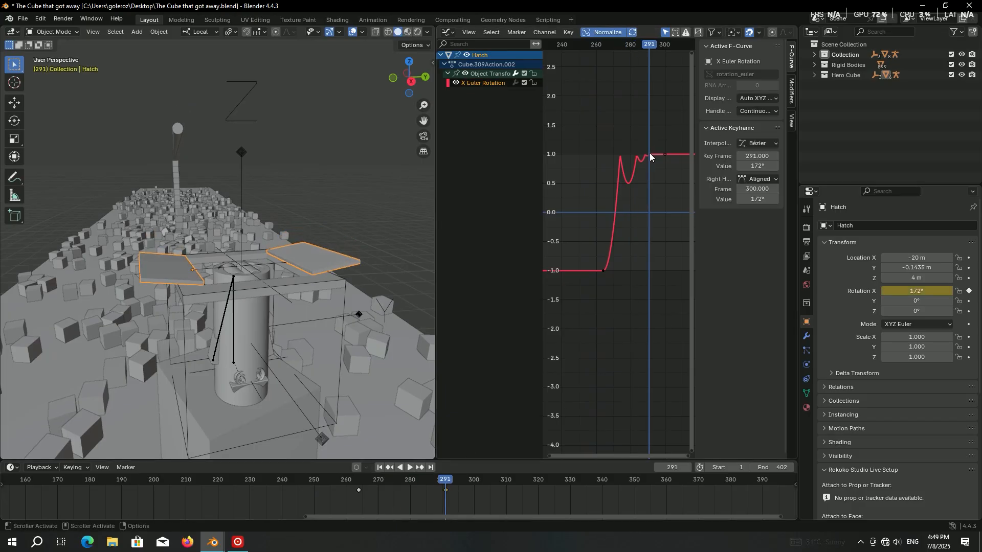
left_click_drag(697, 173, 658, 182)
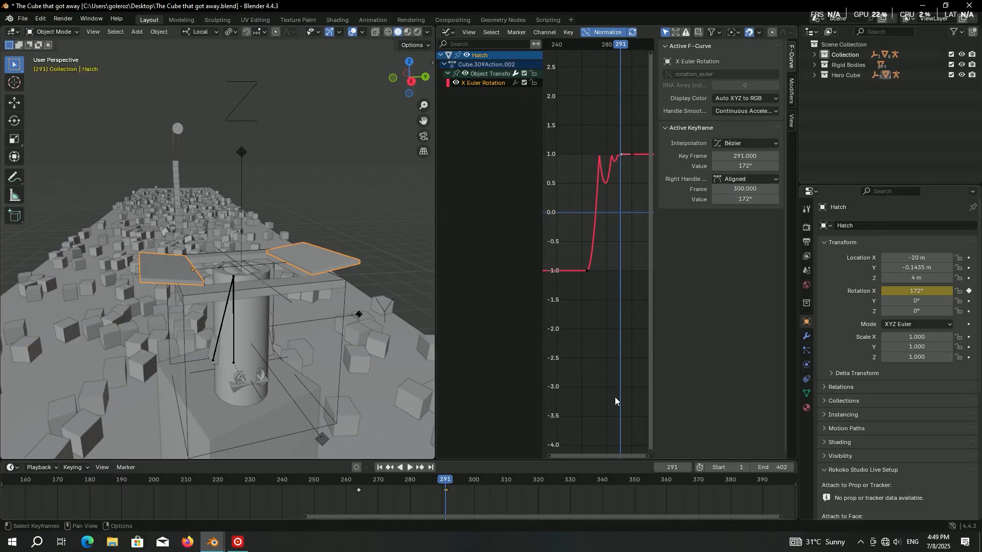
left_click(746, 189)
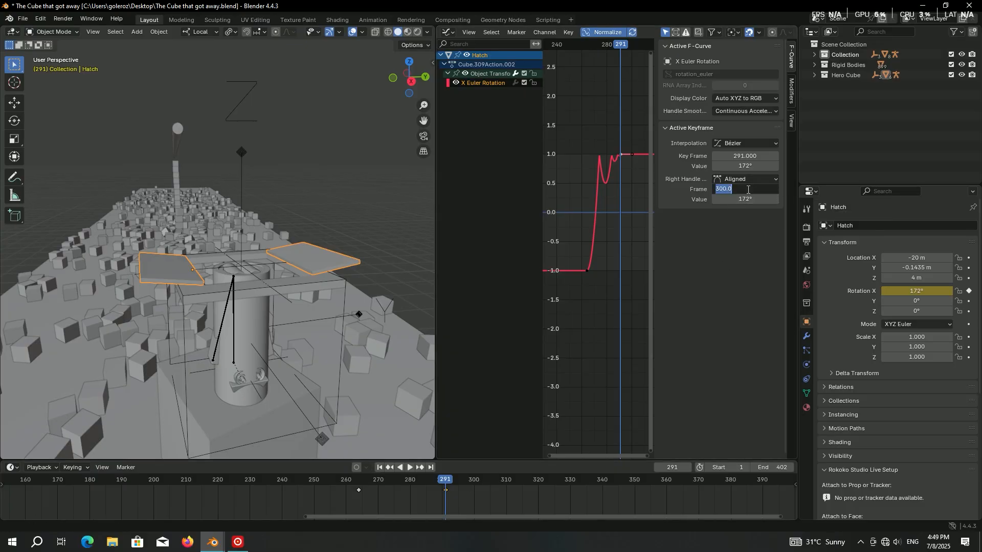
type("291.")
key("Return")
key("space")
key("ctrl+s")
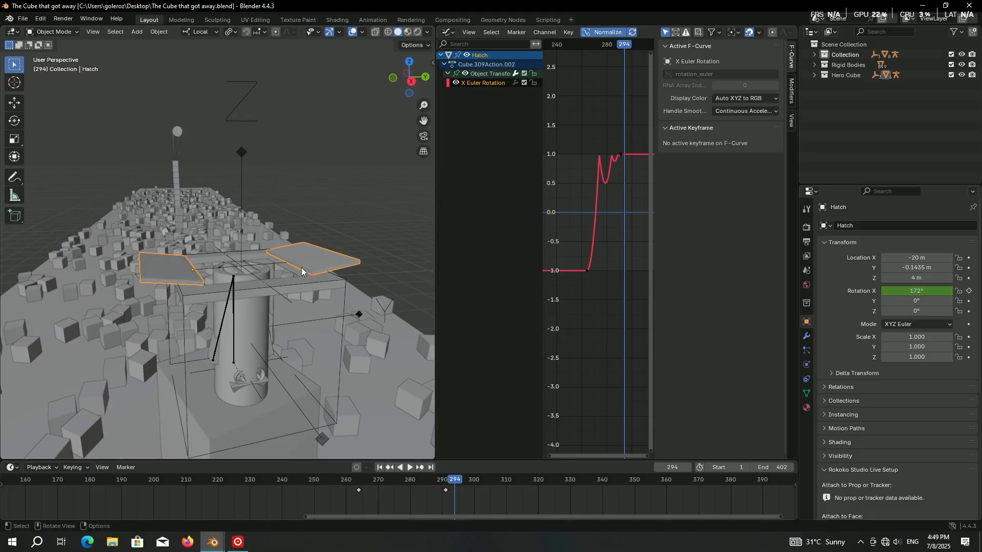
Step: Select the Array object offset empty and keyframe only its Z location at frame 272
middle_click_drag(301, 268, 354, 199)
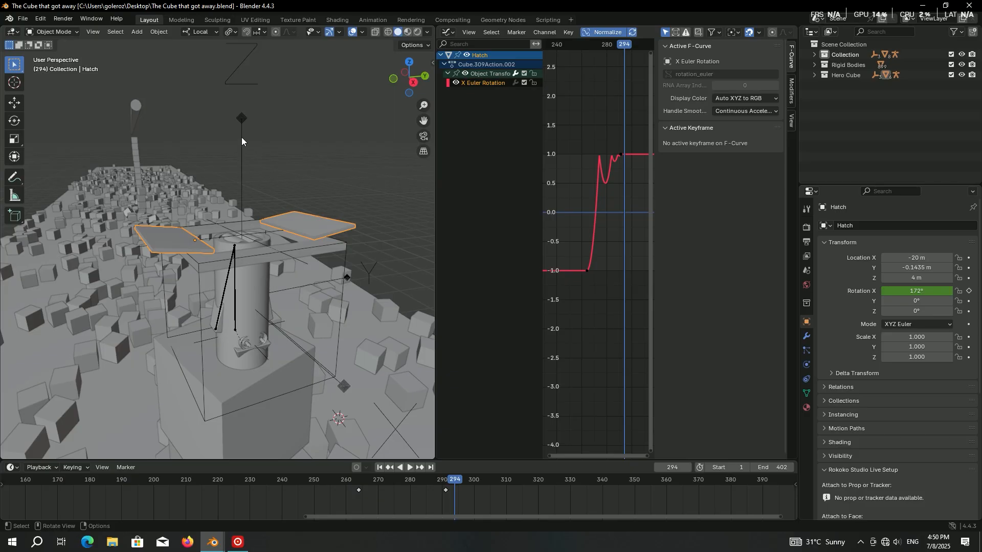
left_click(245, 119)
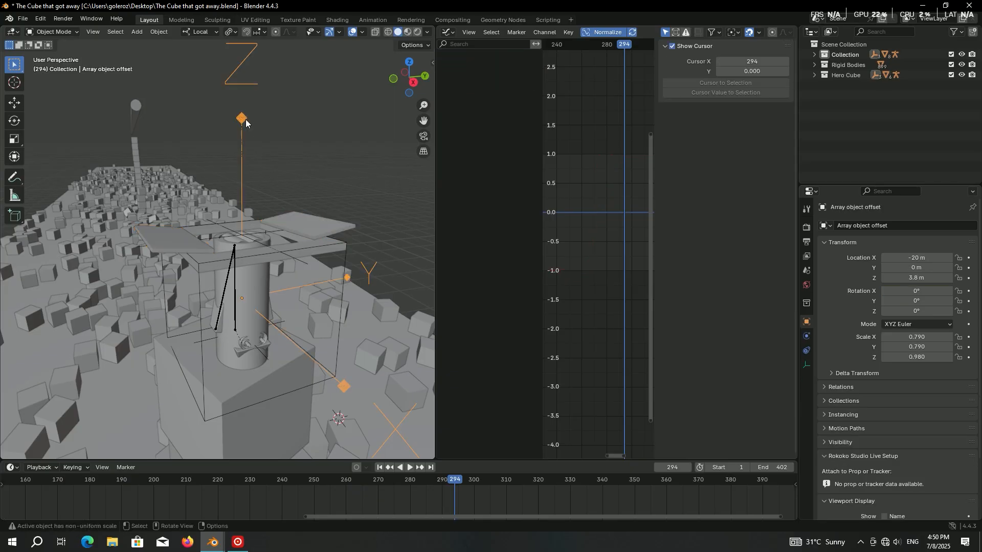
left_click_drag(394, 480, 385, 481)
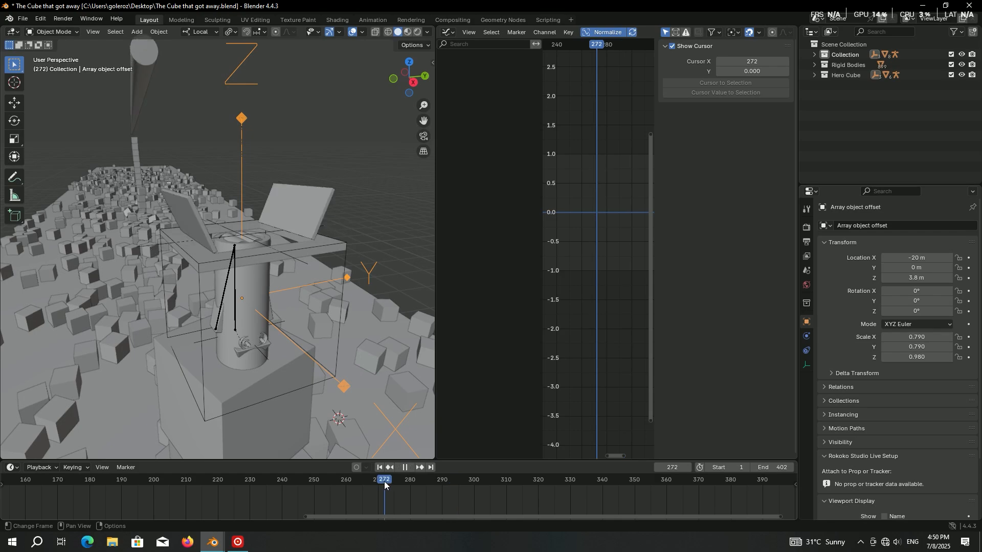
middle_click_drag(262, 206, 281, 133)
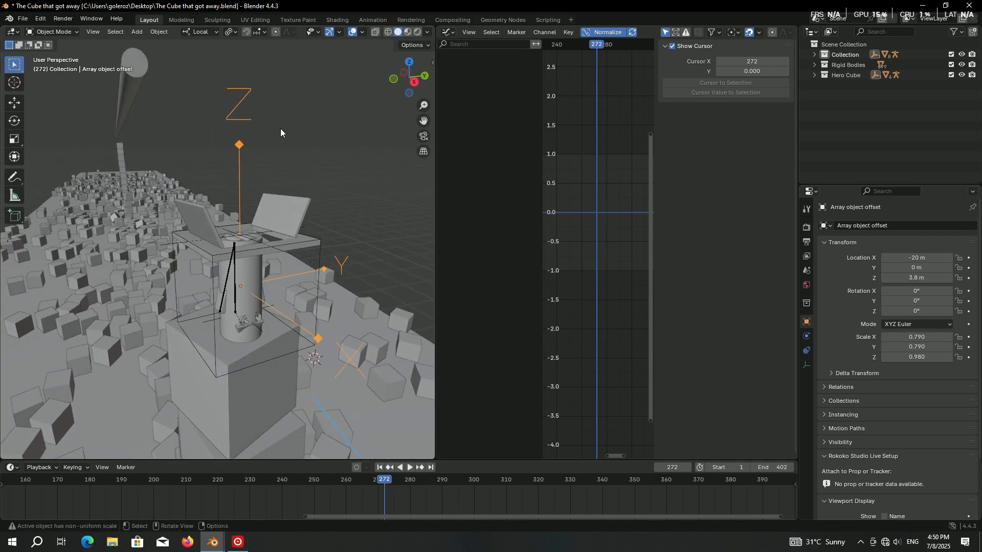
left_click(968, 279)
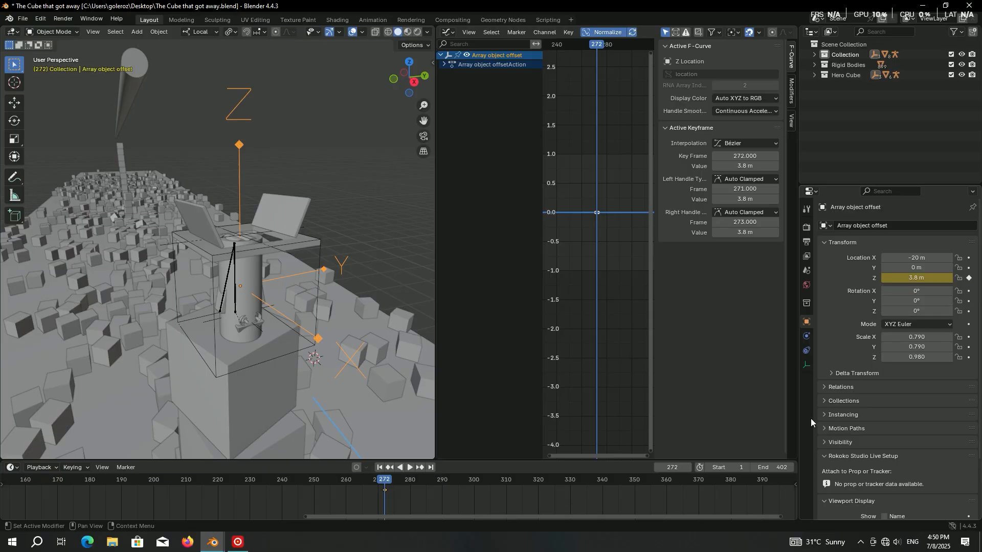
Step: At frame 296, move the Array object offset empty up about 0.246 m along its local Z axis to extend the telescoping pole
left_click(460, 482)
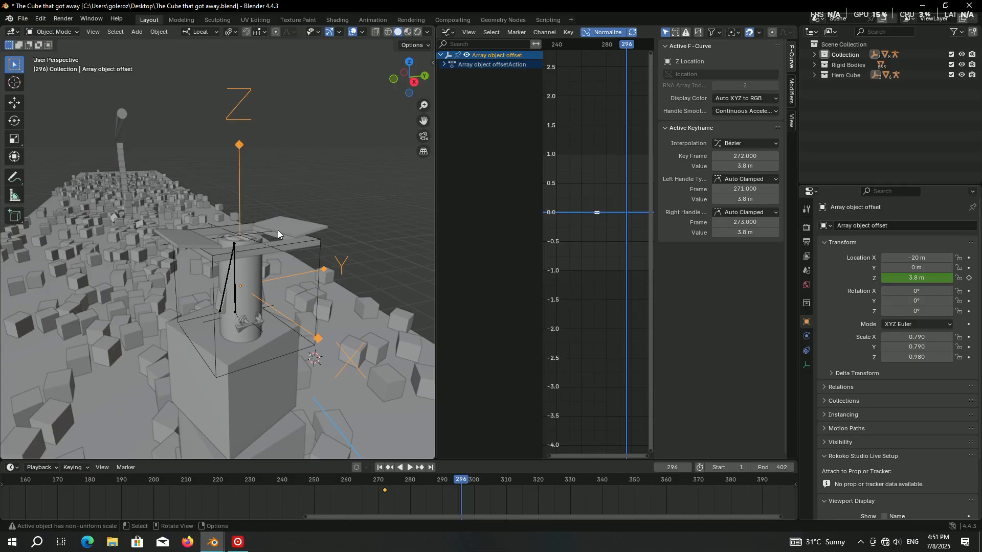
middle_click_drag(278, 231, 308, 255)
key("g")
key("z")
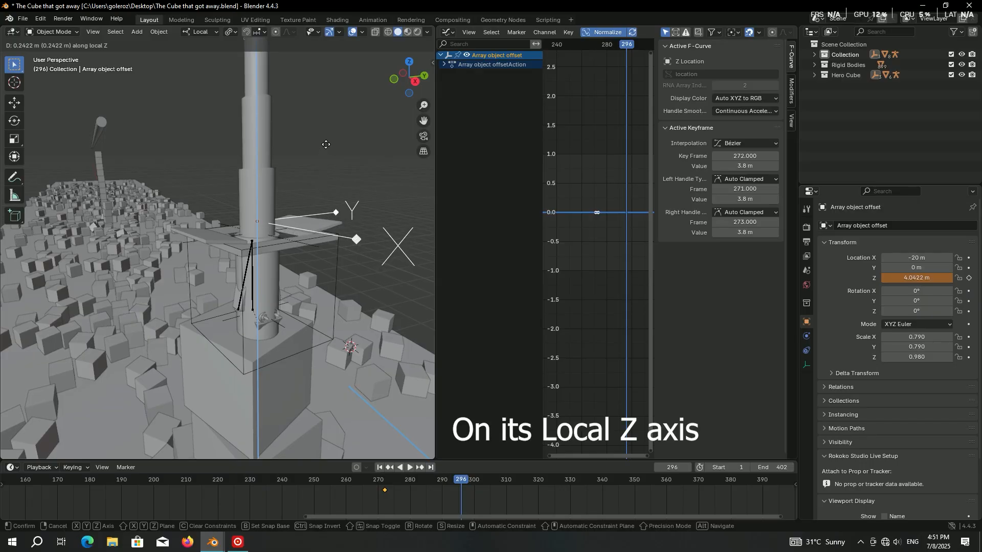
left_click(326, 134)
middle_click_drag(326, 134, 283, 121)
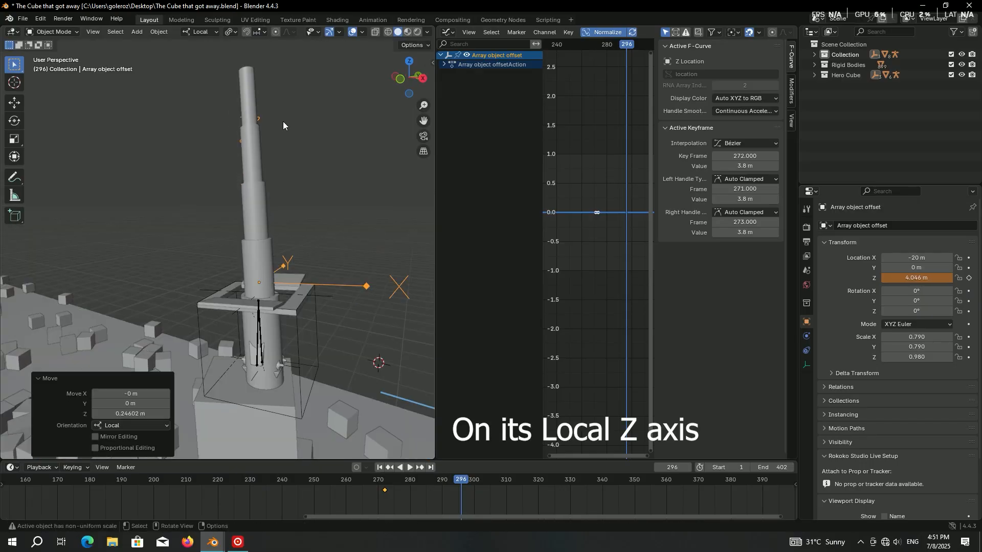
left_click(206, 32)
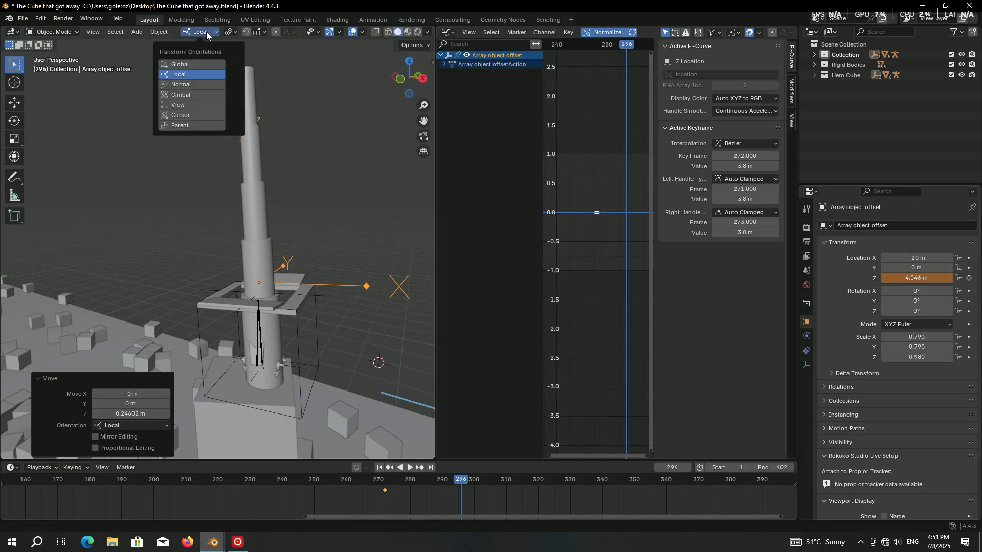
left_click(195, 74)
middle_click_drag(360, 213, 336, 246)
key("g")
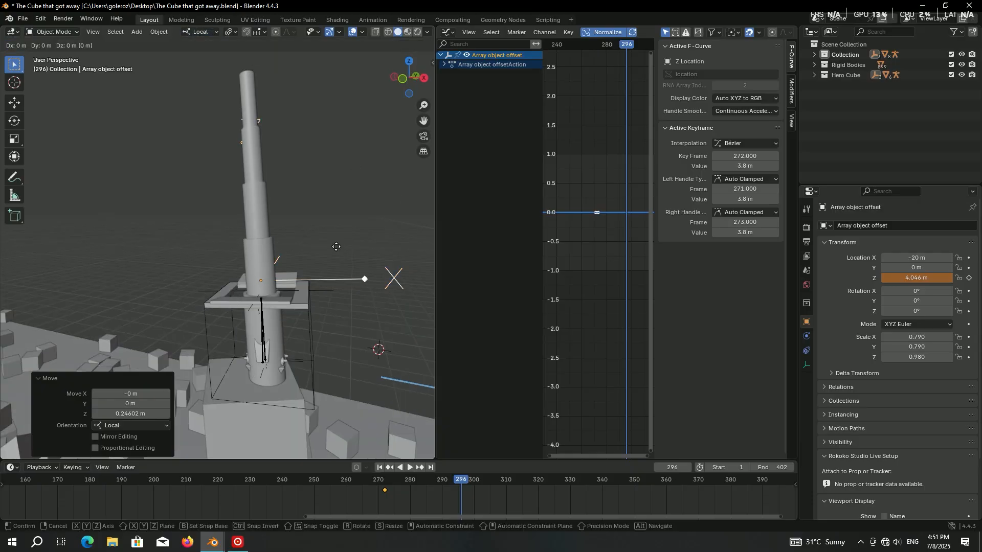
key("z")
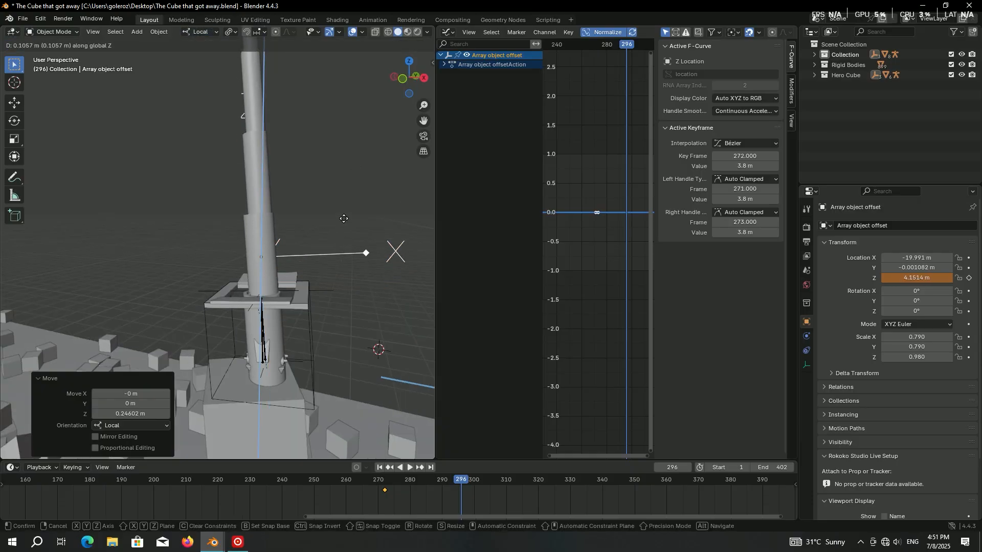
right_click(342, 248)
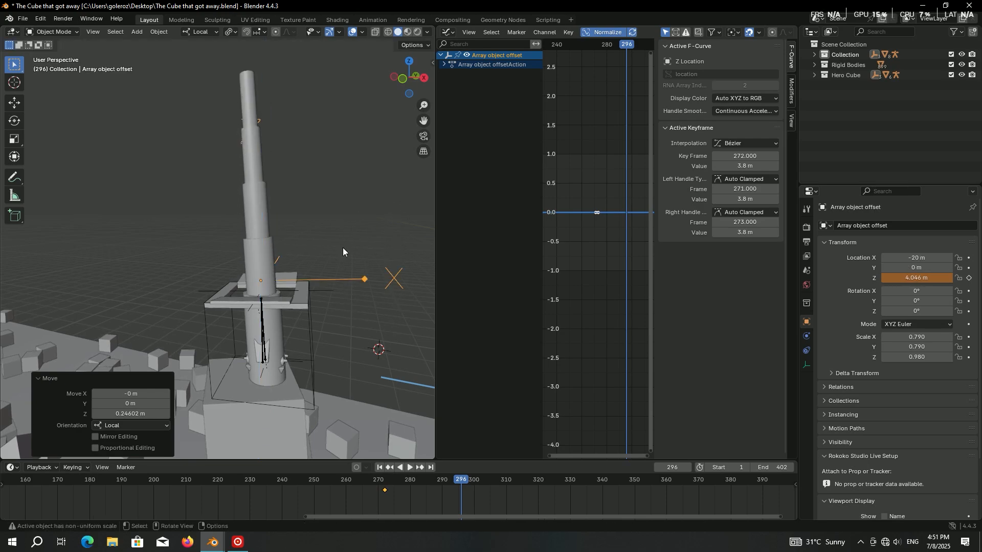
Step: Keyframe the empty's raised Z location at frame 296 and play the pole extension from about frame 264
middle_click_drag(351, 247, 284, 210)
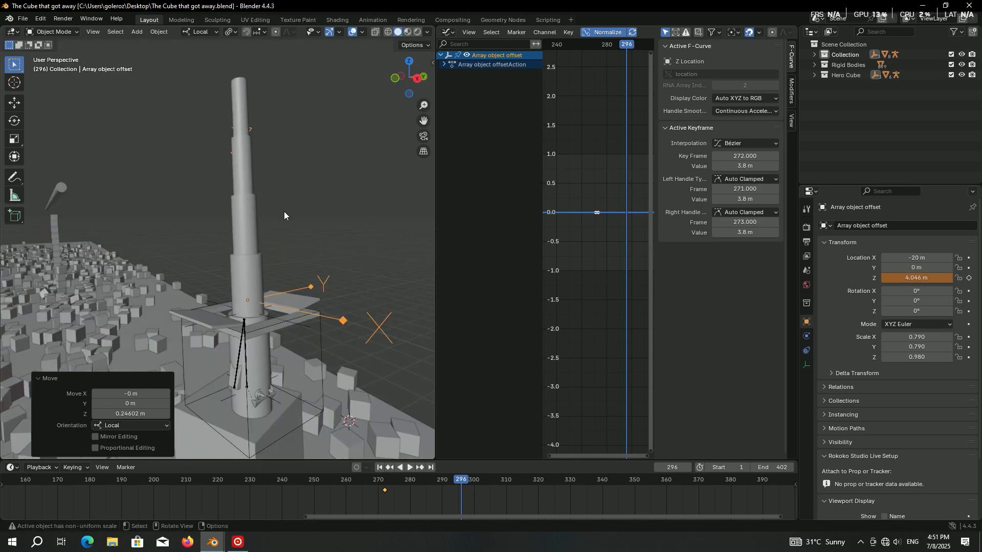
key("i")
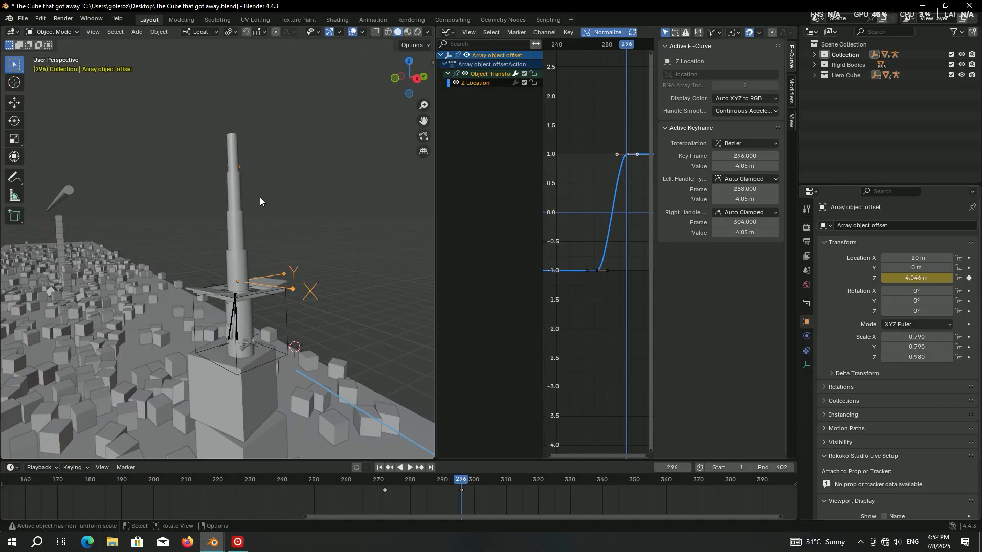
left_click(360, 480)
key("space")
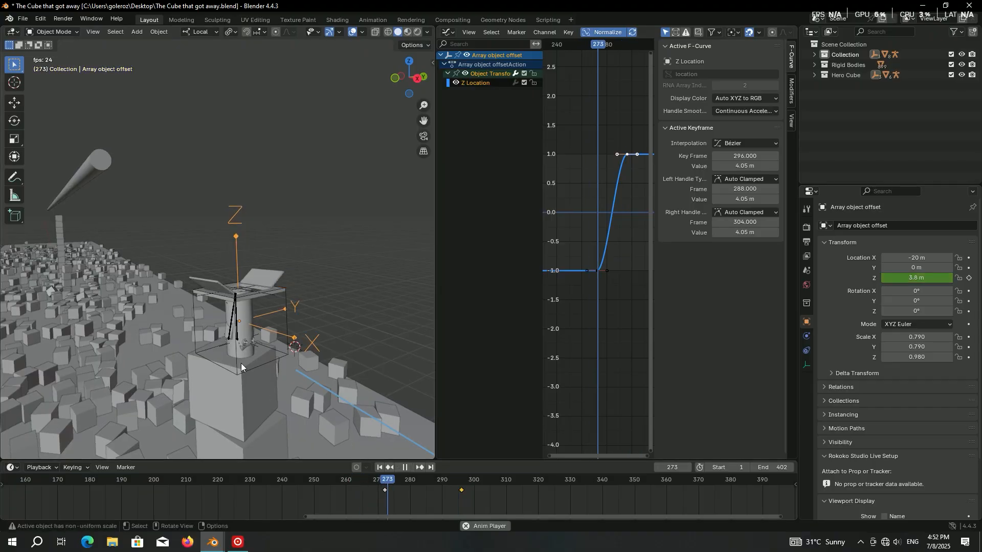
key("Escape")
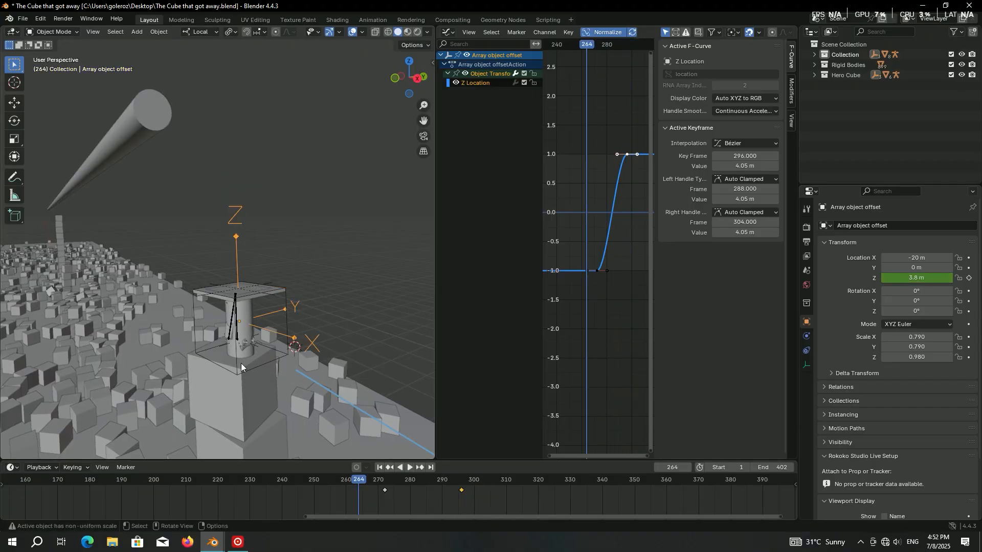
key("space")
key("space")
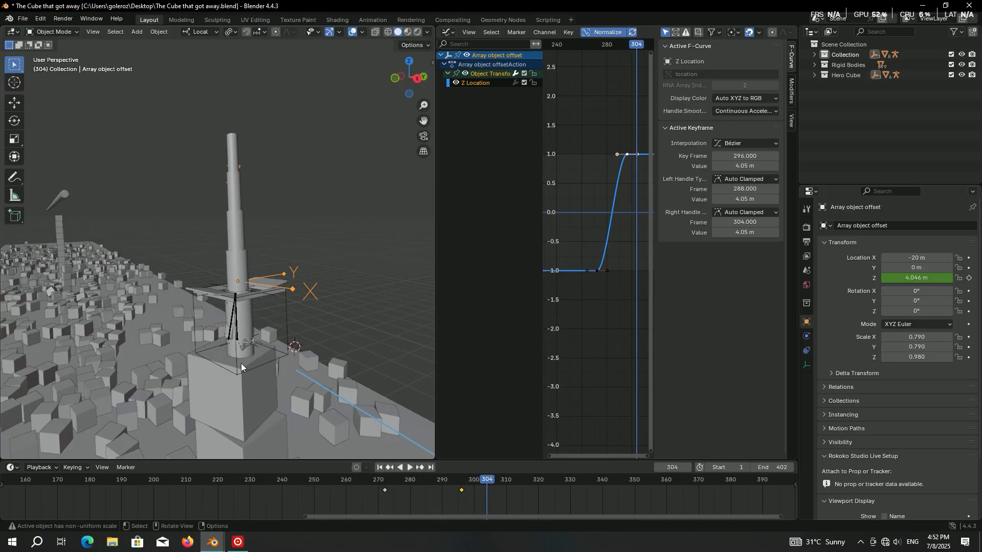
key("Left")
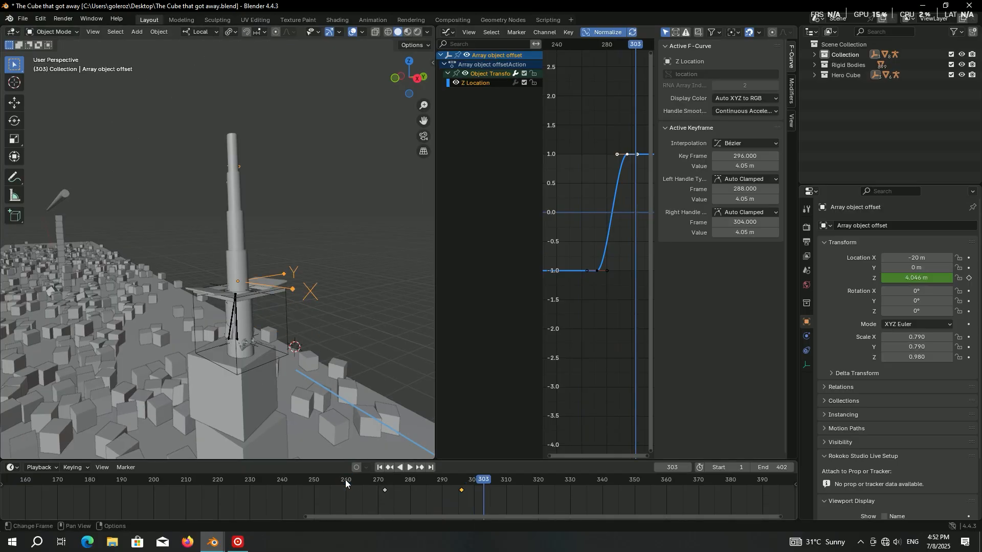
Step: Hide the Graph Editor's sidebar and collapse the handles of the Z Location keyframe at frame 272 by scaling them to 0 along X
key("n")
key("Home")
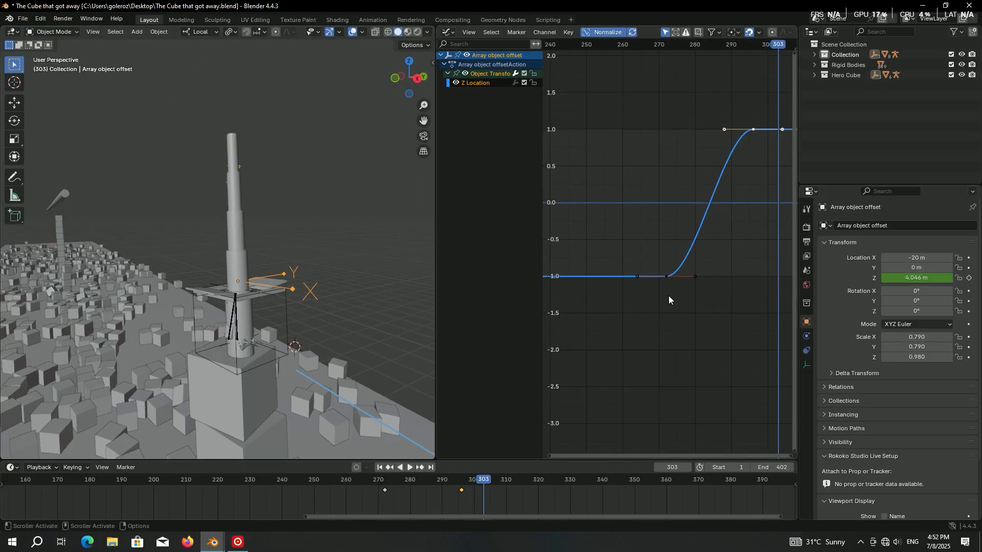
left_click(666, 278)
key("s")
key("x")
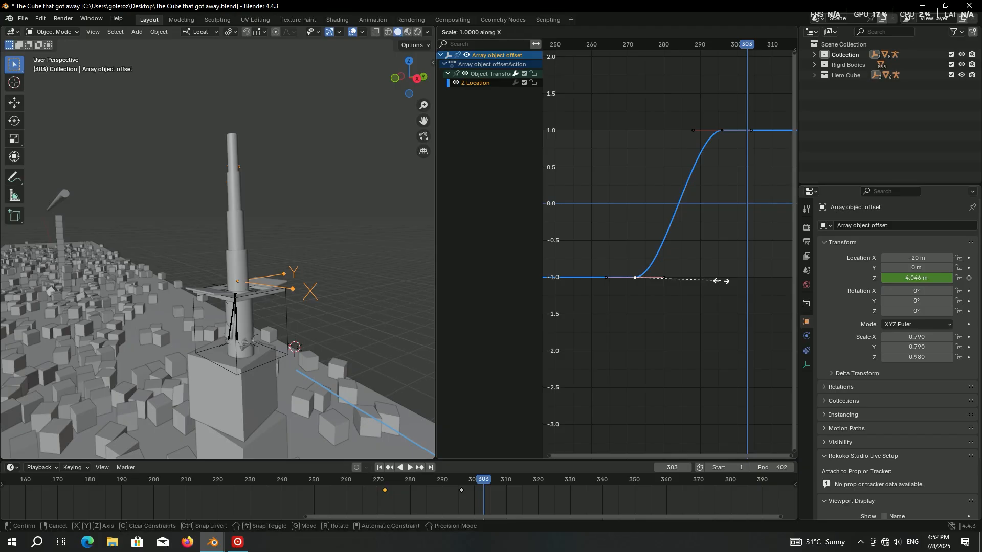
key("0")
key("Return")
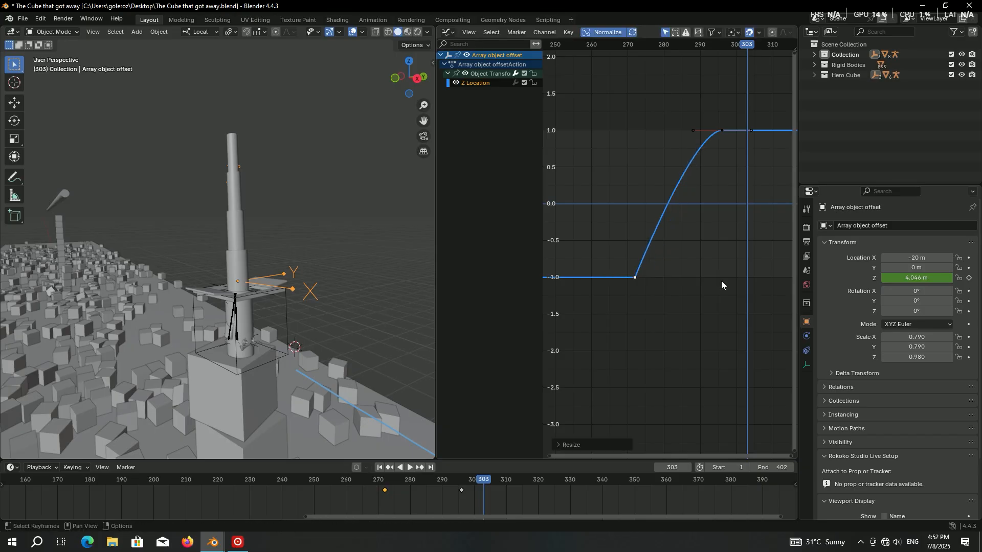
Step: Lengthen the left handle of the Z Location keyframe at frame 296 along X to about frame 281
left_click(693, 131)
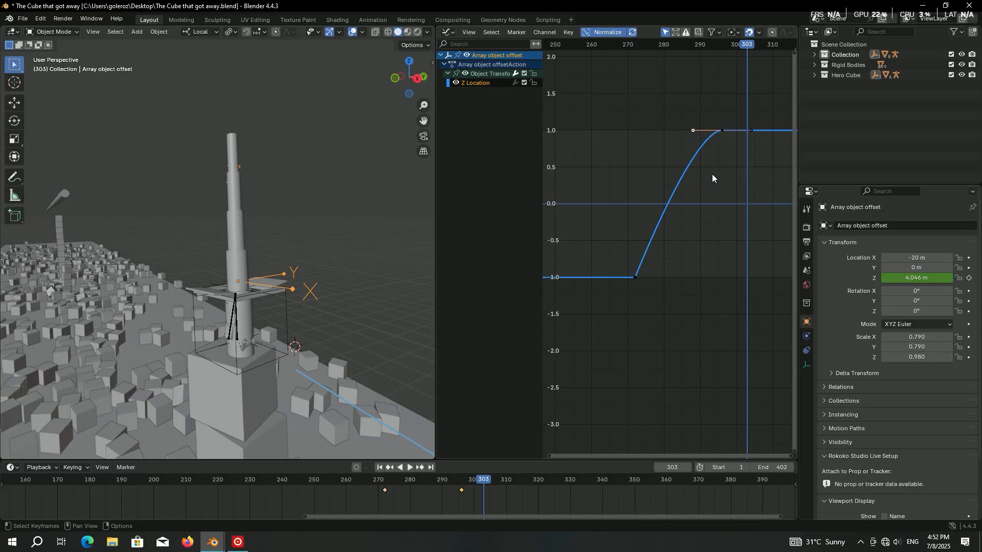
key("g")
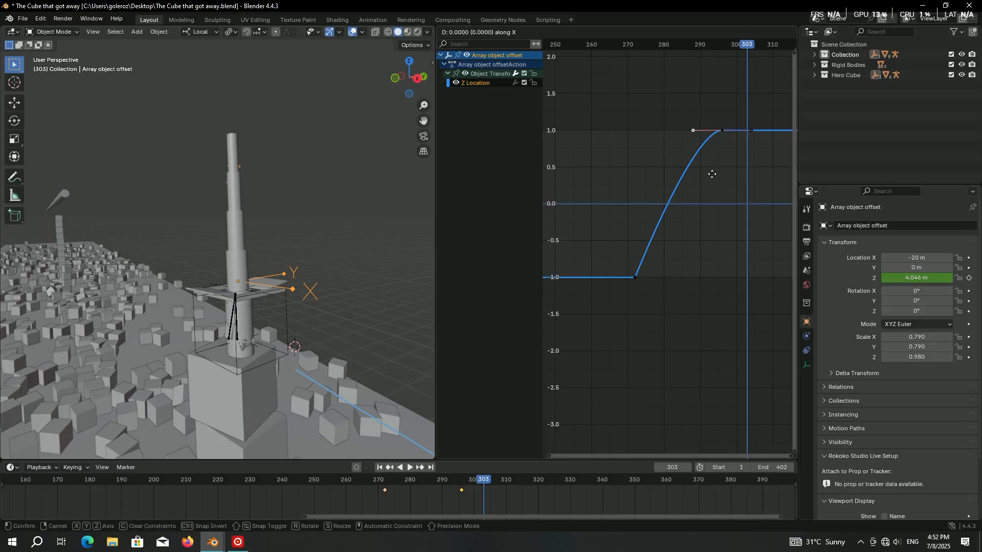
left_click(686, 178)
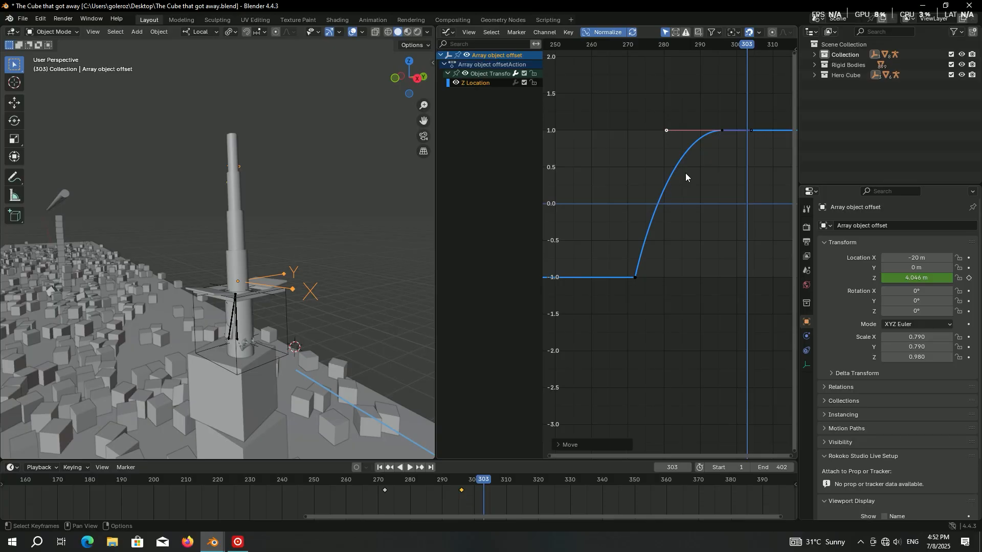
Step: Replay the pole extension from about frame 264 to check its easing, and save the file
left_click(333, 488)
key("space")
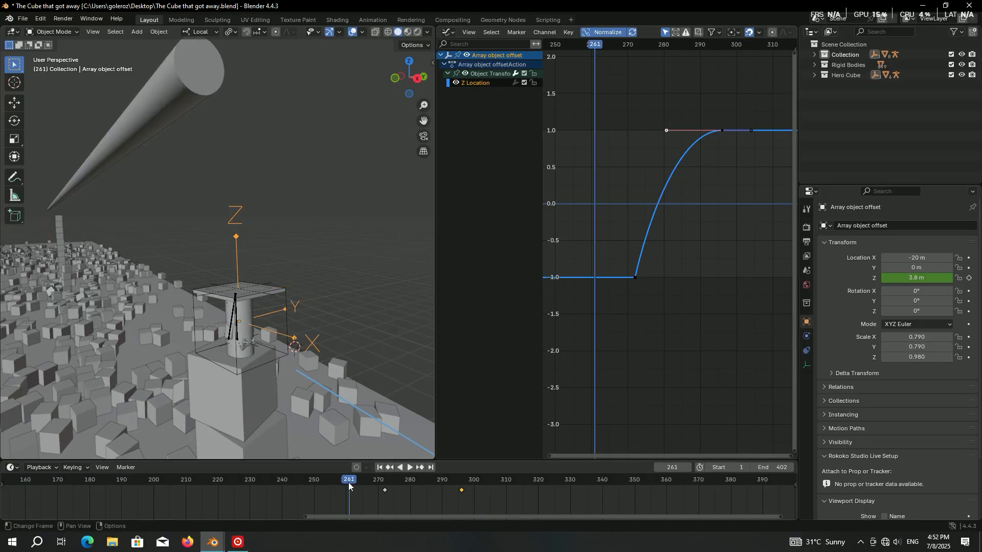
left_click_drag(367, 484, 336, 486)
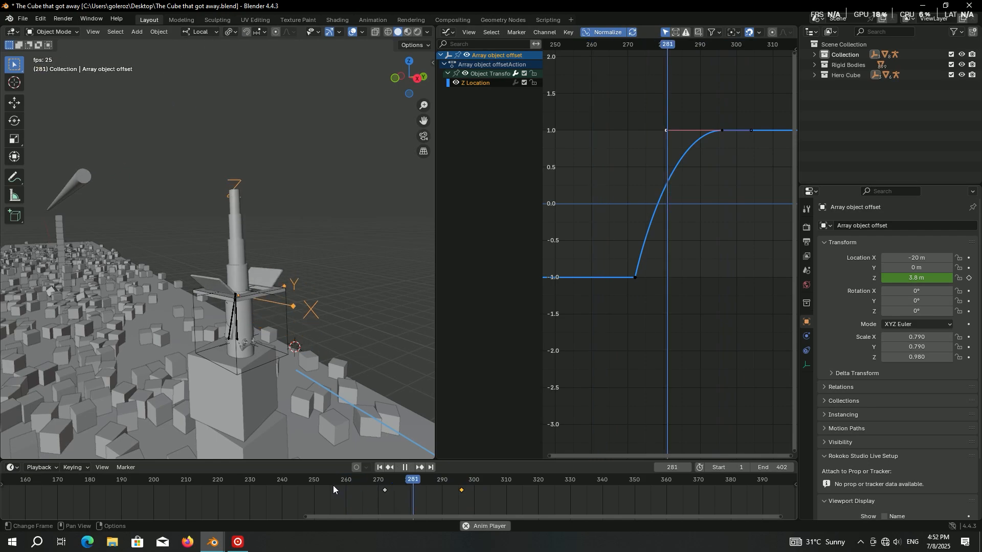
left_click(363, 481)
key("space")
key("Escape")
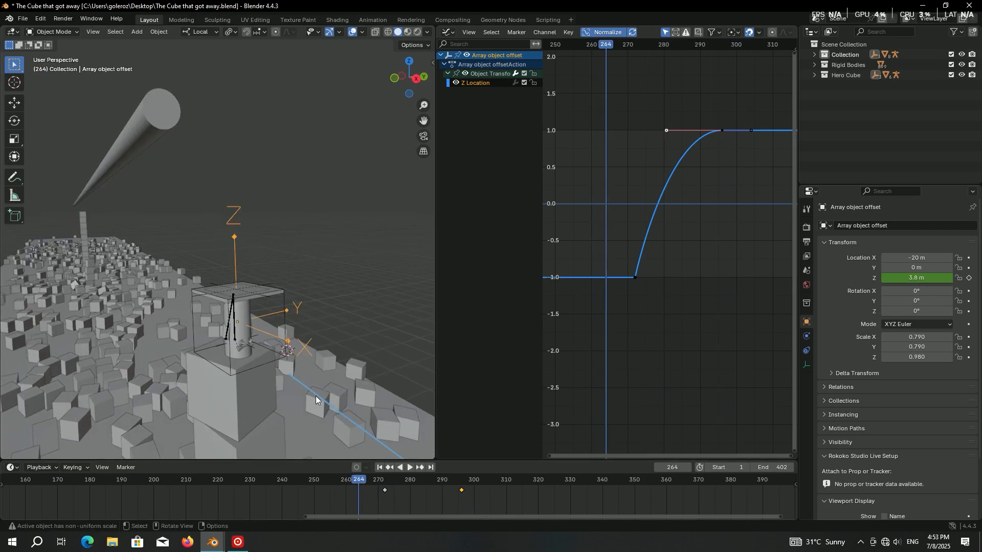
key("space")
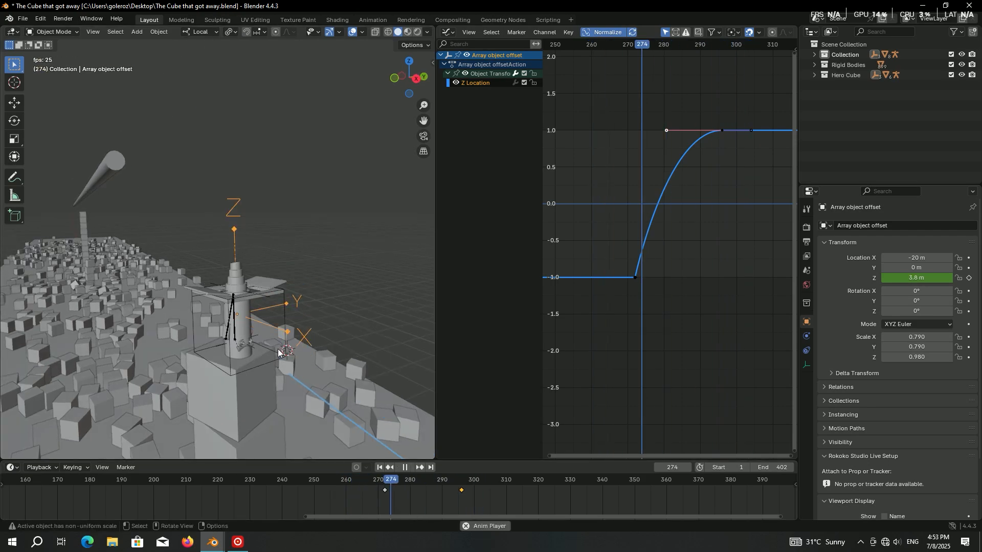
key("space")
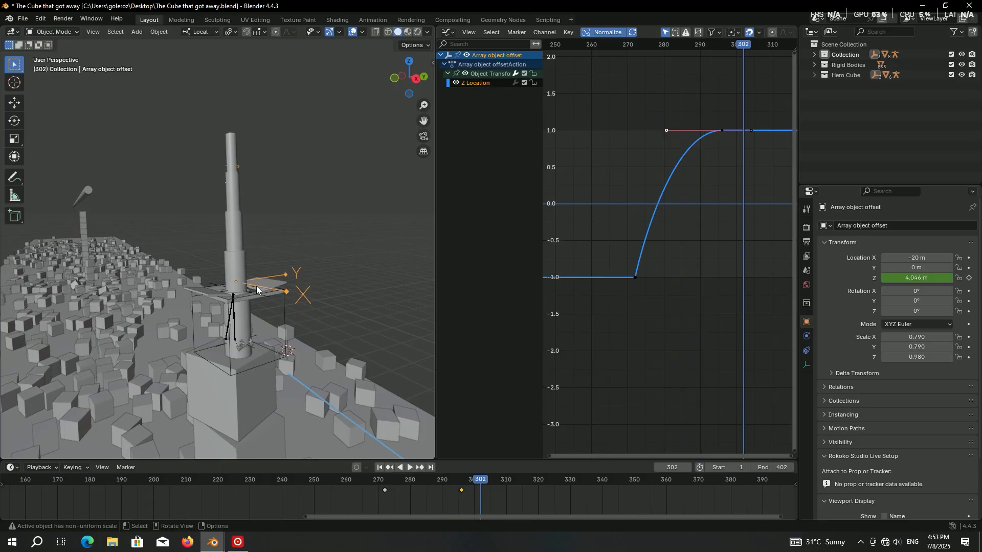
key("ctrl+s")
Step: Select the claw base at the bottom of the pole and keyframe its Z location at frame 269
scroll(258, 292, "up", 3)
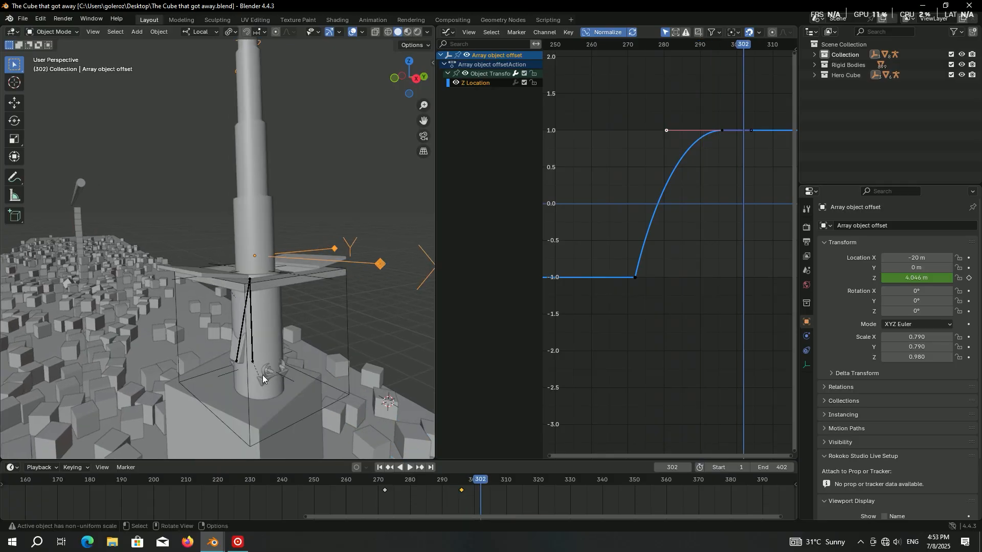
left_click(264, 379)
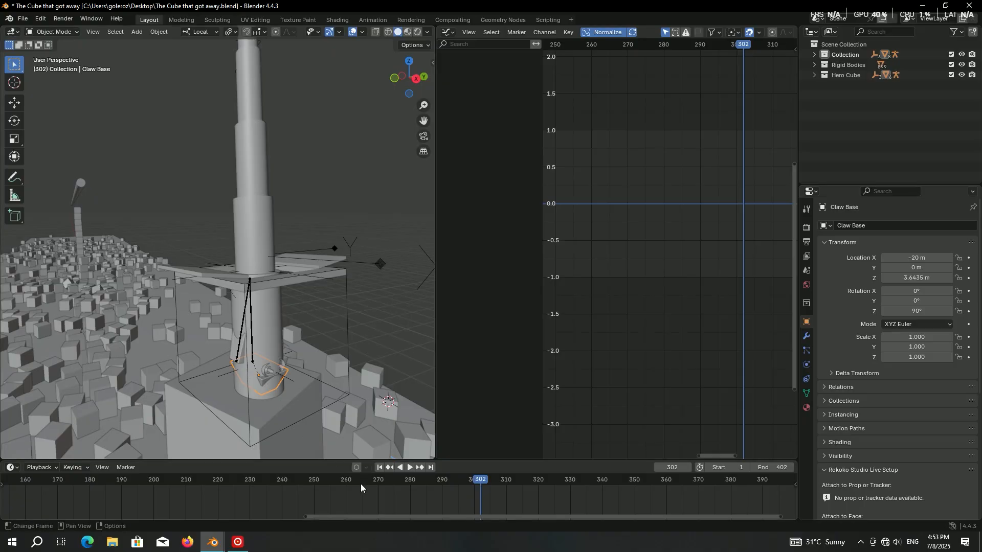
left_click_drag(367, 481, 374, 479)
middle_click_drag(289, 251, 257, 269)
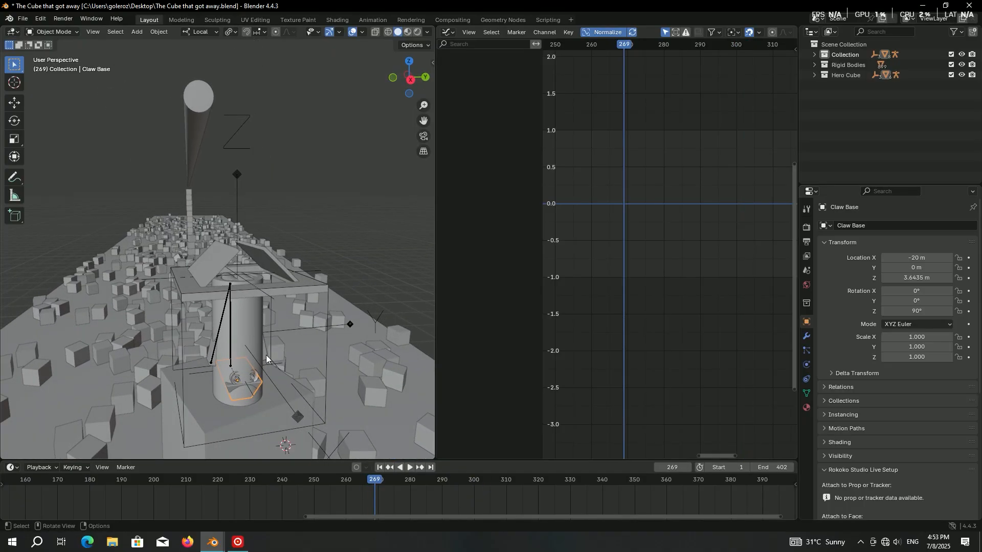
left_click(969, 278)
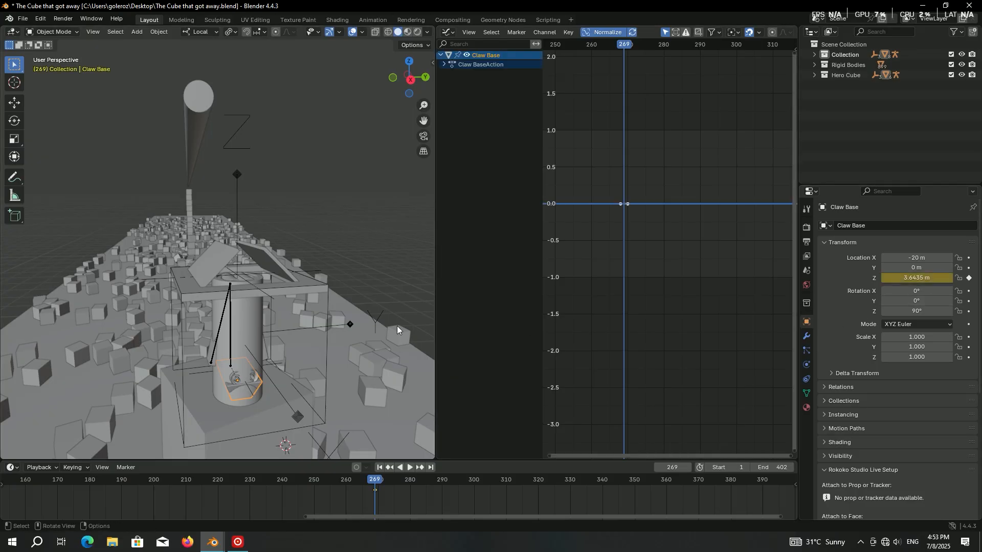
Step: At frame 296, move the claw base about 1.32 m up along its local Z to the top of the extended pole
middle_click_drag(255, 322, 330, 348)
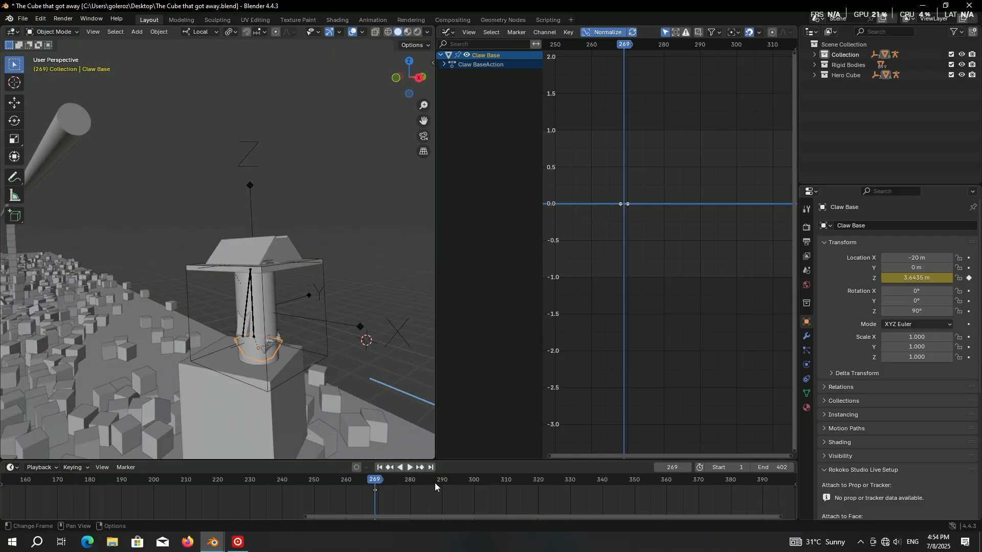
left_click_drag(447, 481, 461, 480)
middle_click_drag(264, 165, 288, 323)
key("g")
key("z")
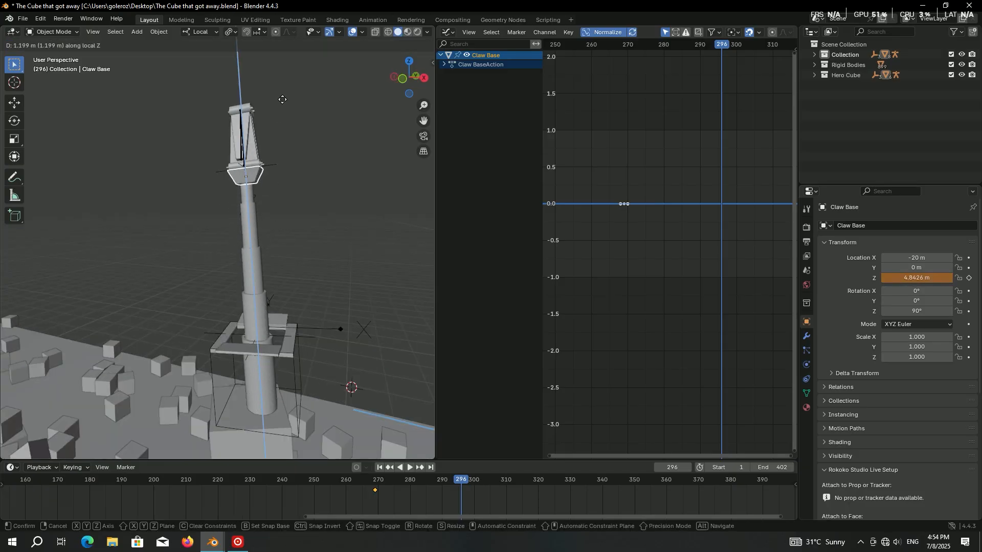
left_click(275, 98)
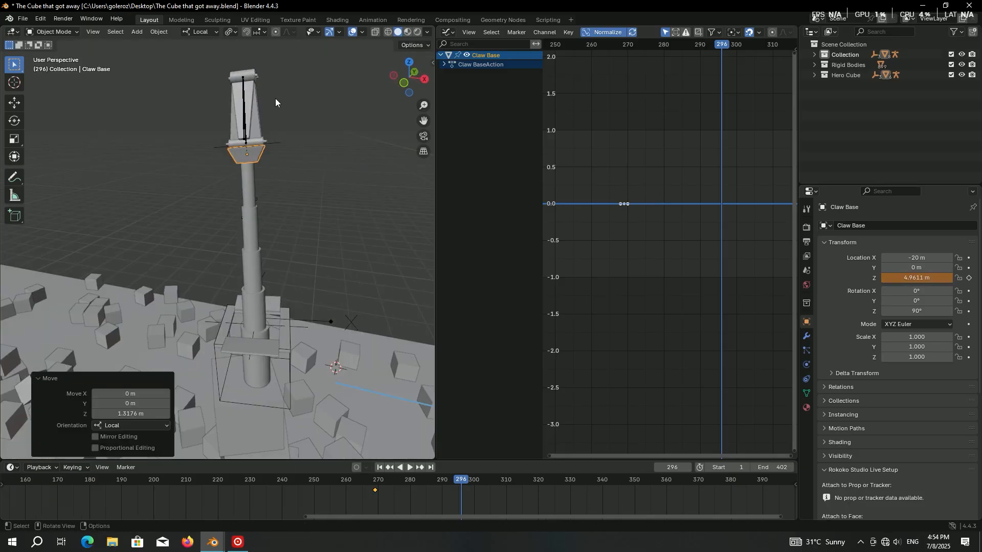
Step: In wireframe shading, nudge the claw base up about 0.006 m along local Z against the pole tip and save the file
key("KP_Decimal")
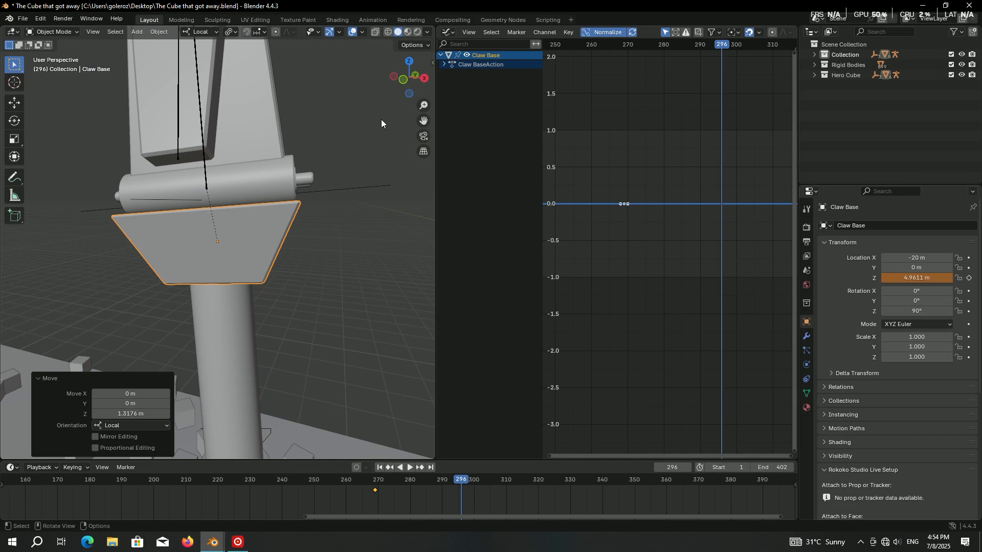
left_click(389, 31)
middle_click_drag(238, 246, 280, 216)
key("g")
key("z")
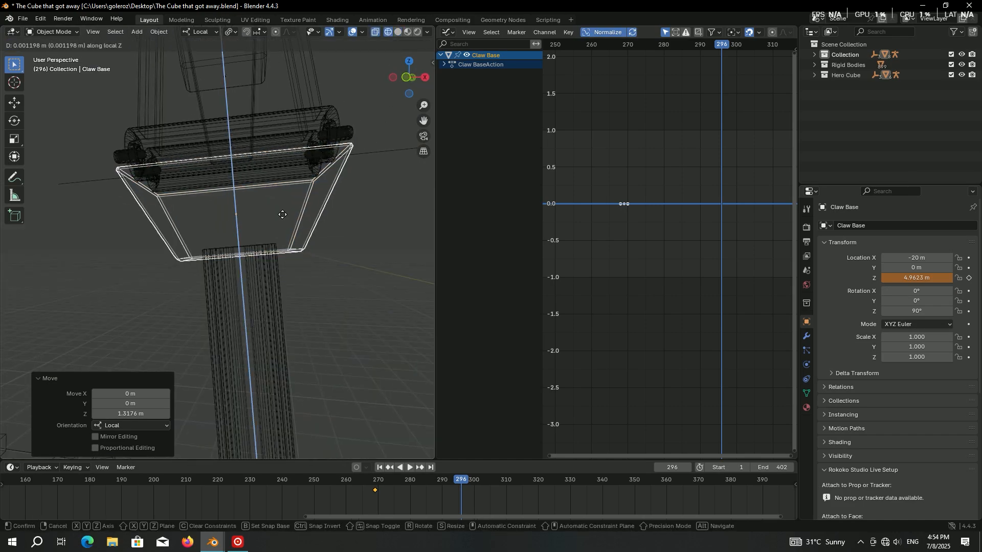
left_click(285, 209)
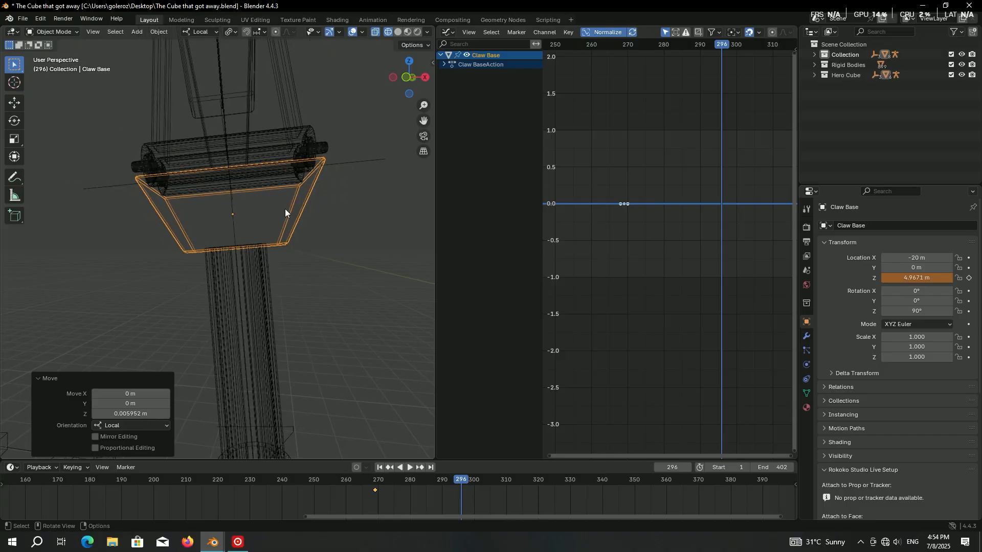
key("ctrl+s")
Step: Return the viewport to solid shading and keyframe the claw base's raised Z location at frame 296
left_click(398, 31)
scroll(298, 213, "down", 8)
middle_click_drag(298, 213, 237, 214)
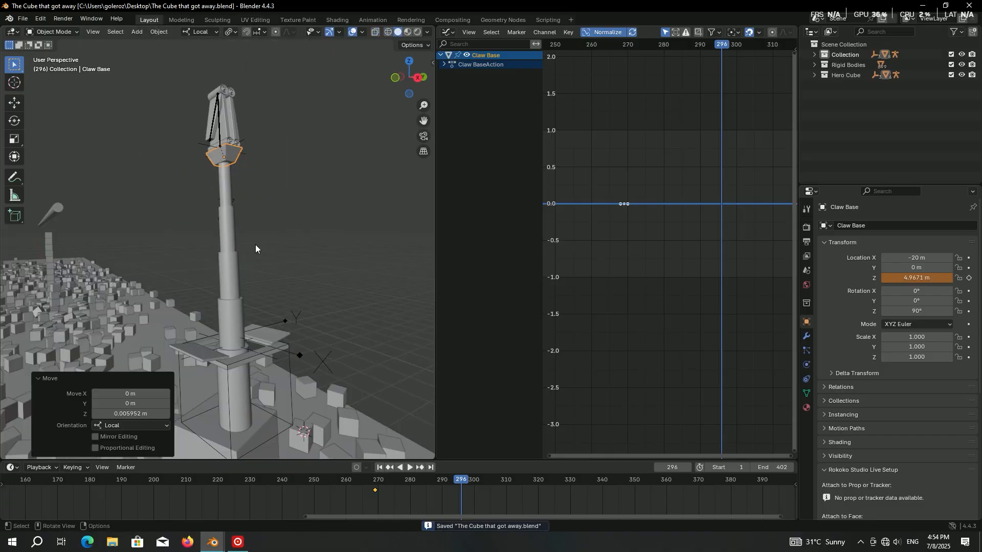
left_click(970, 278)
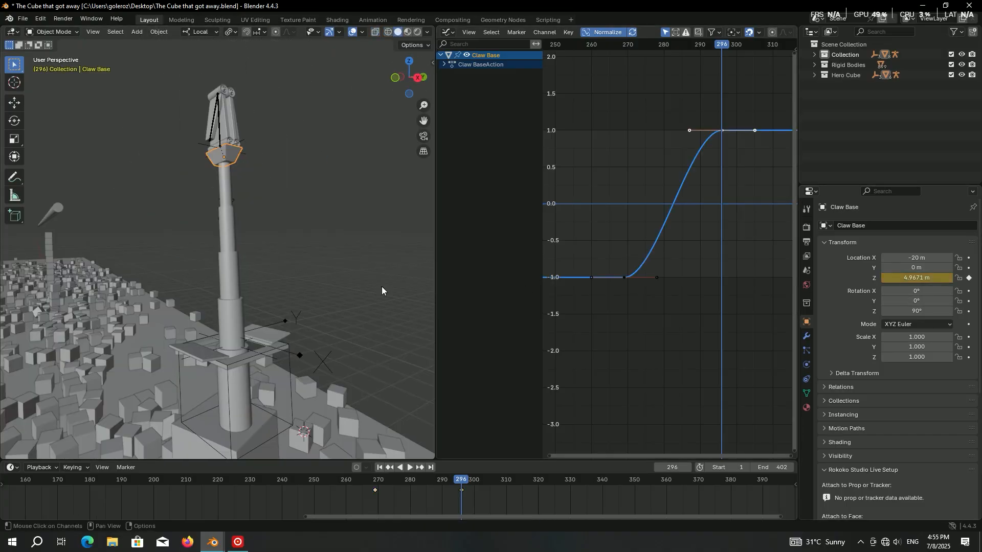
Step: Play the claw's rise backward and forward between about frames 262 and 304 to compare it with the pole's motion
key("shift+ctrl+space")
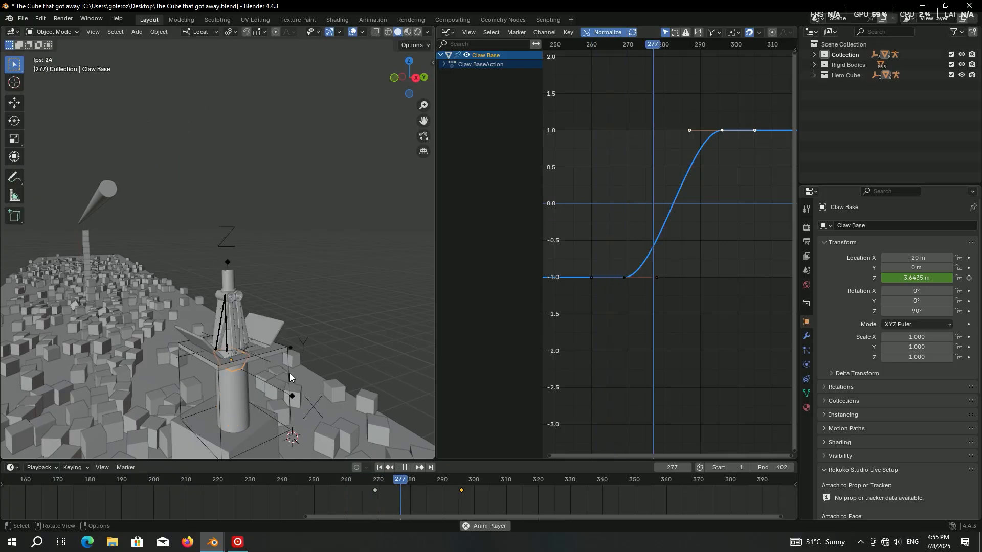
key("Escape")
key("space")
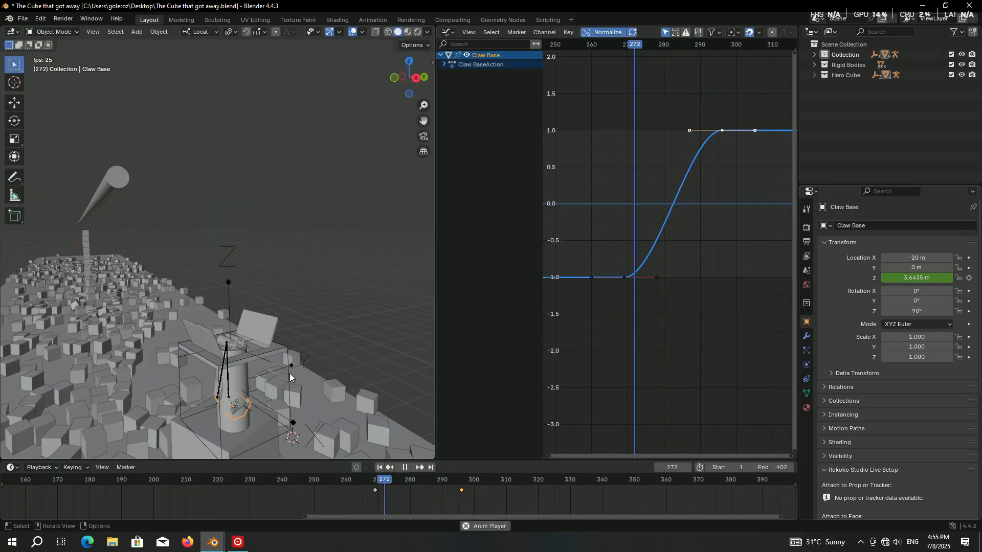
key("Escape")
key("space")
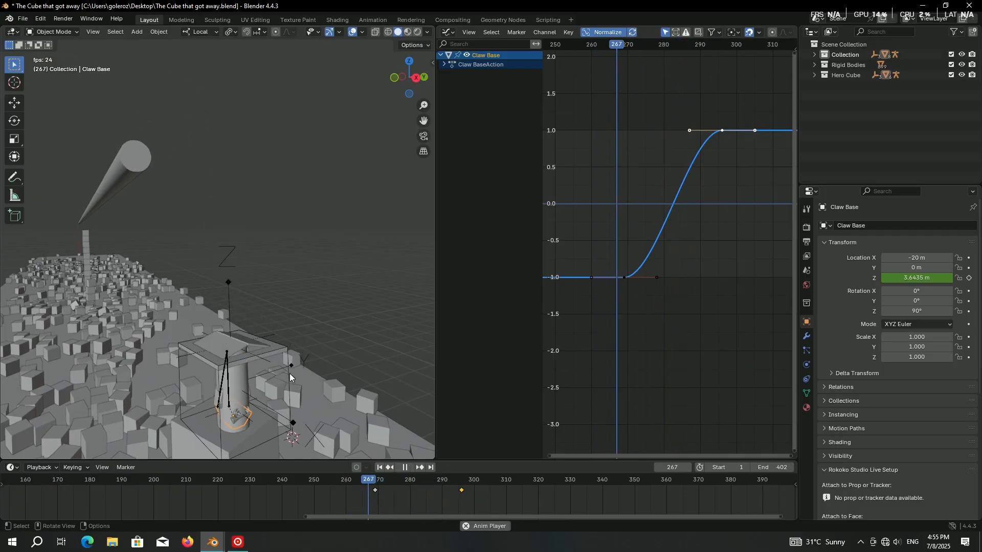
key("Escape")
key("space")
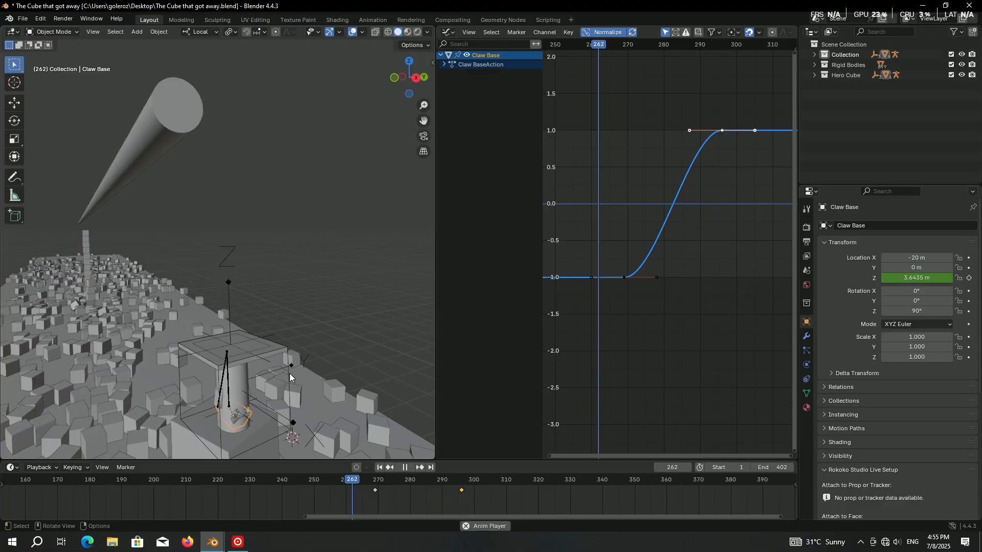
key("space")
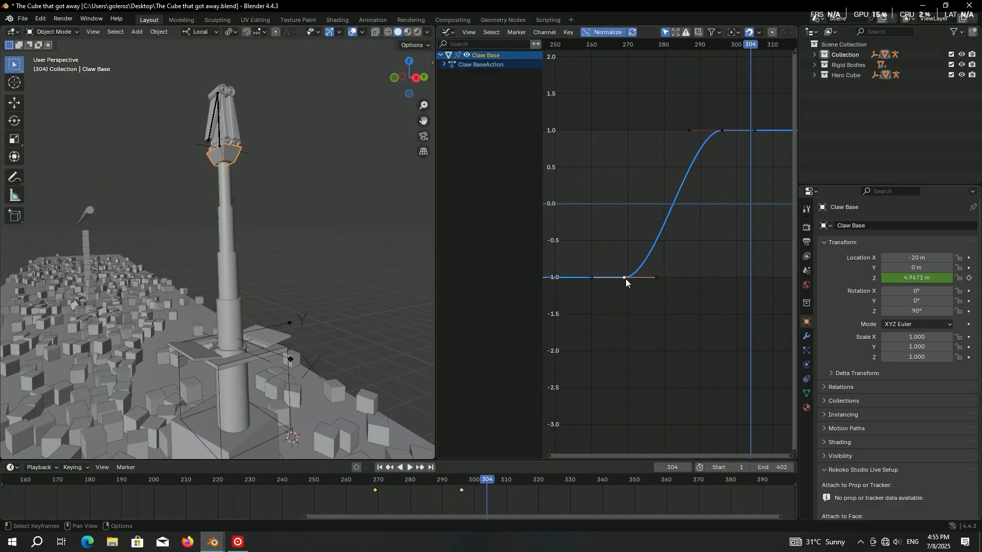
Step: Collapse the handles of the claw base's Z Location keyframe at frame 269 by scaling them to 0 along X
key("s")
key("0")
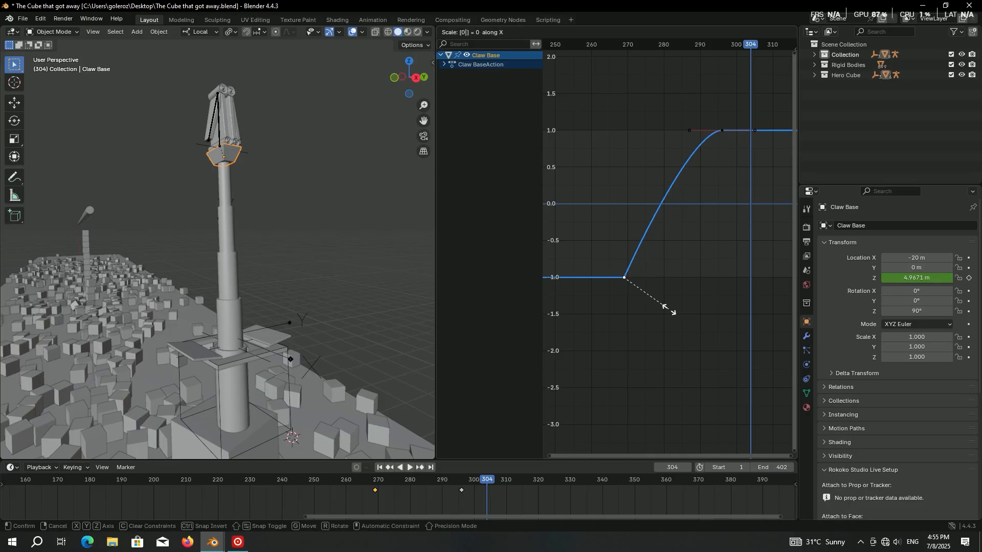
key("Return")
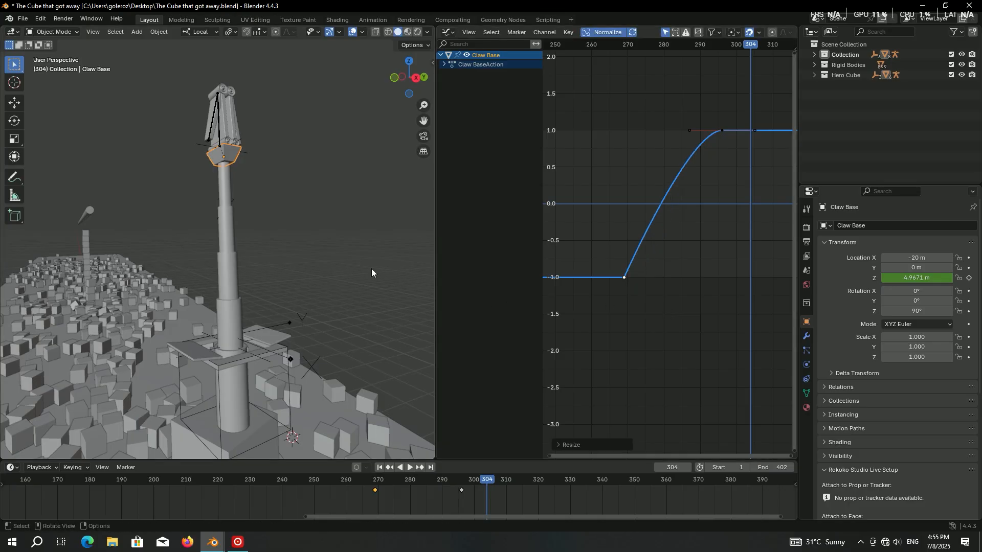
Step: Turn on the Screencast Keys display in the 3D viewport and save the file
key("n")
left_click(429, 250)
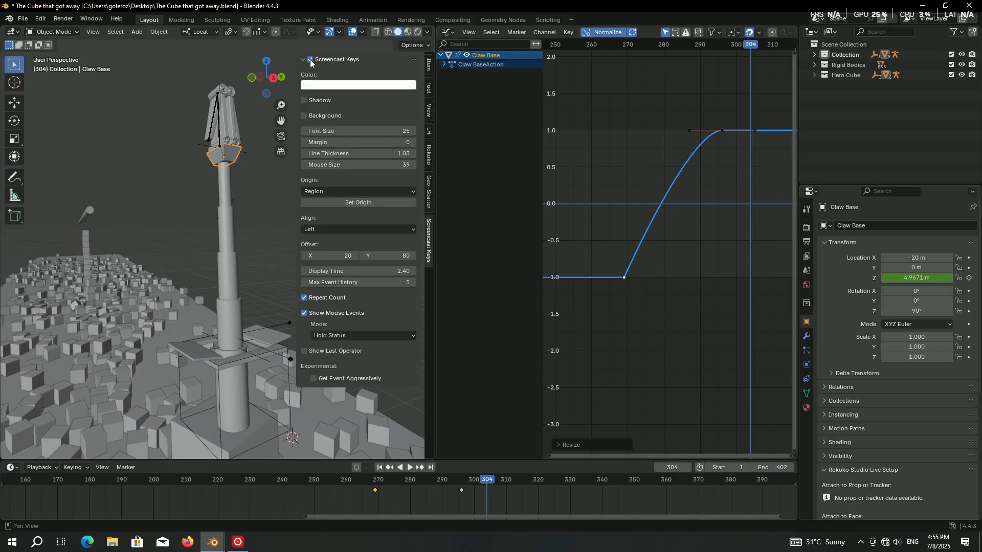
key("n")
key("ctrl+s")
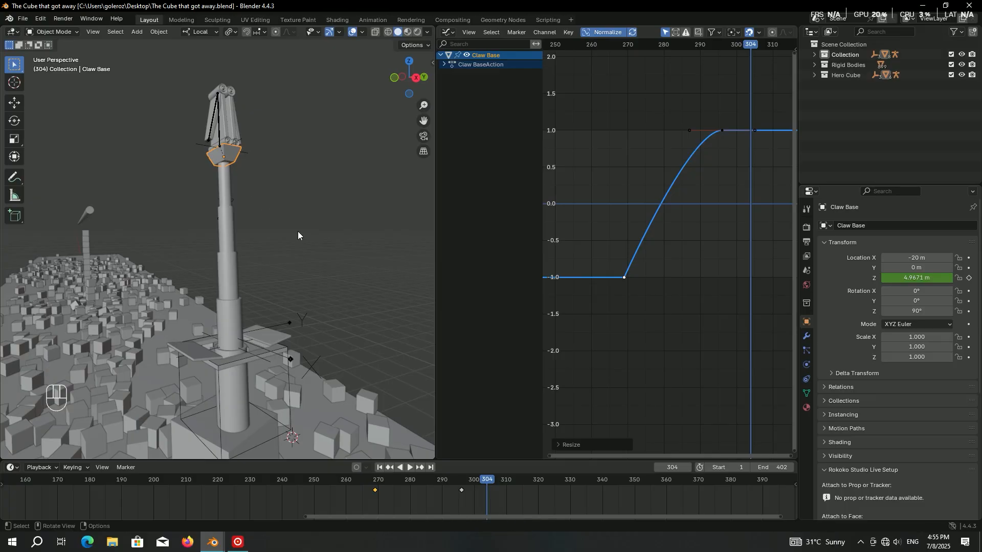
Step: With frame 276 as reference, lengthen the left handle of the claw base's frame 296 keyframe along X to about frame 278
left_click(691, 131)
left_click_drag(400, 480, 393, 480)
key("space")
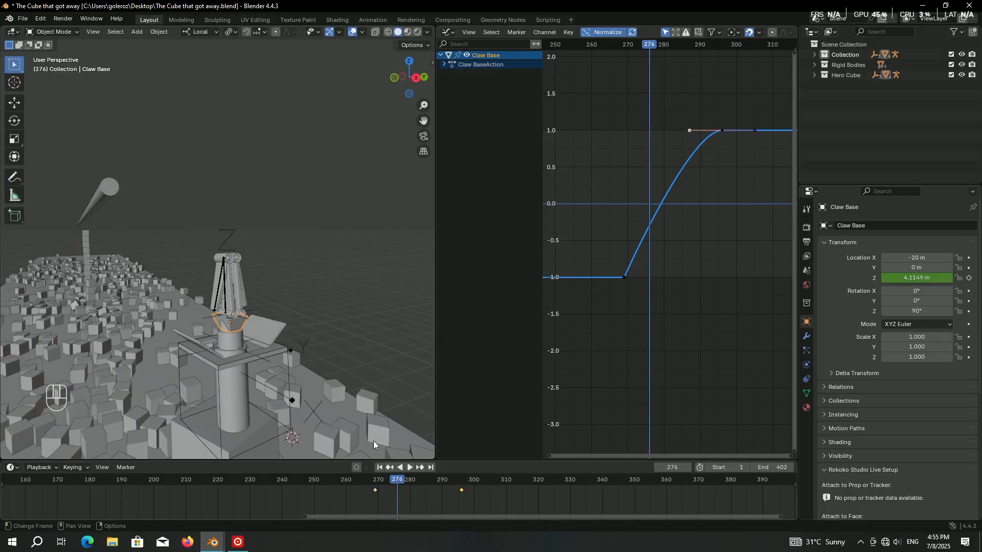
scroll(238, 331, "up", 1)
scroll(256, 341, "up", 2)
middle_click_drag(256, 343, 268, 288, "shift")
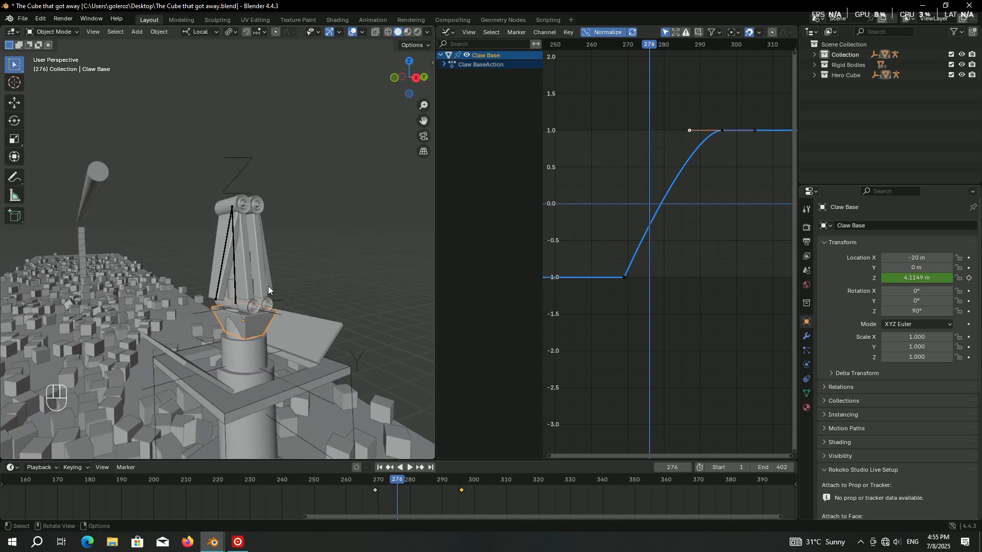
scroll(268, 287, "up", 1)
key("g")
key("x")
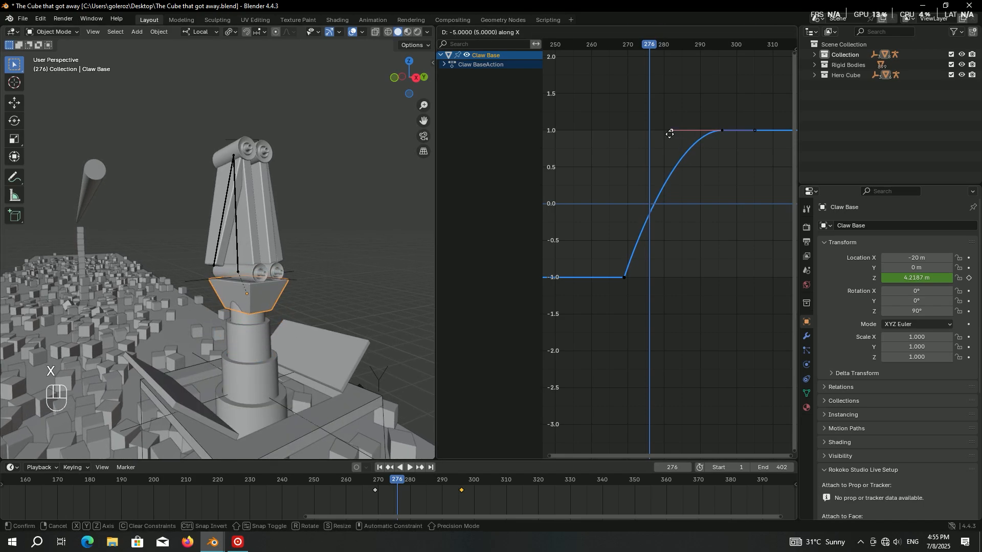
key("shift")
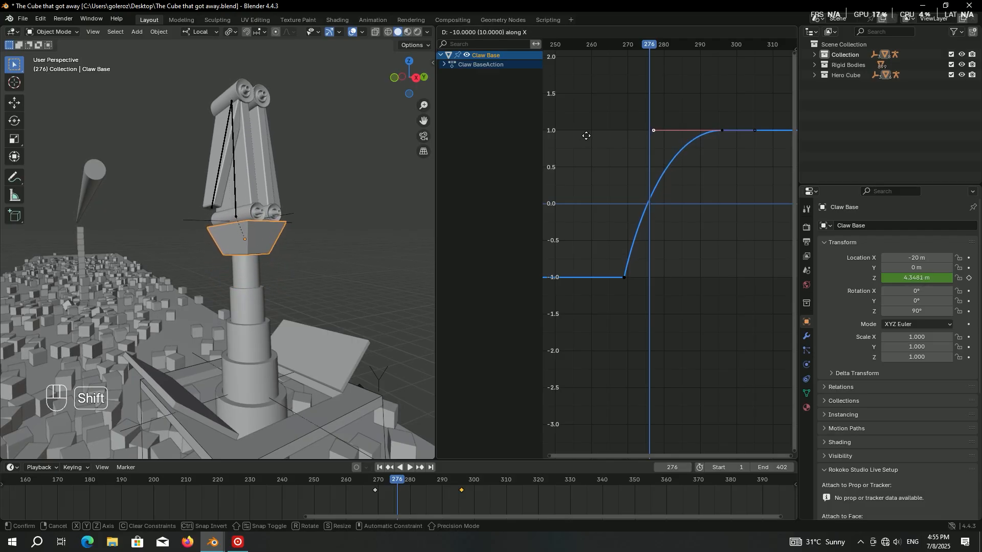
left_click(592, 132)
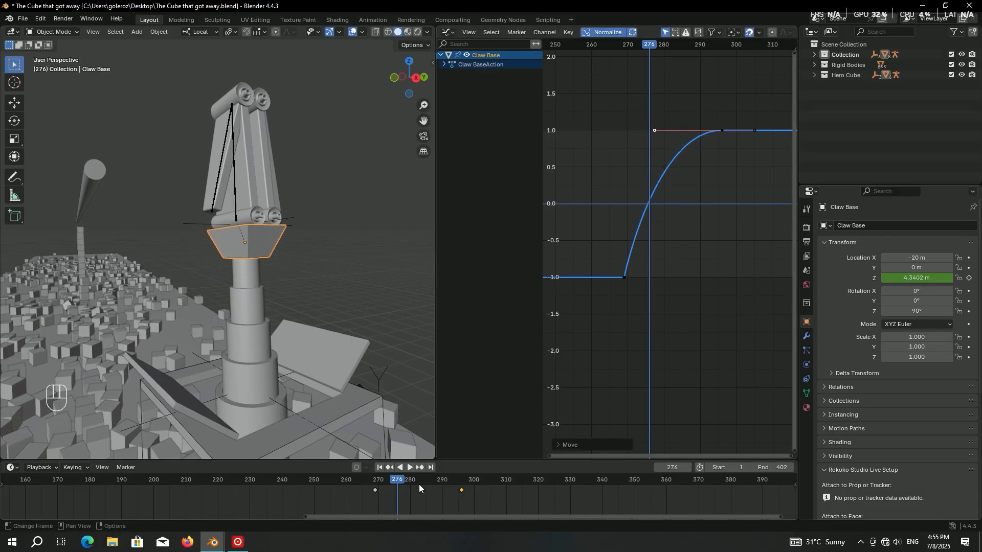
Step: Replay the claw's rise from about frame 259 to check that it stays on the pole, and save the file
left_click_drag(384, 476, 364, 480)
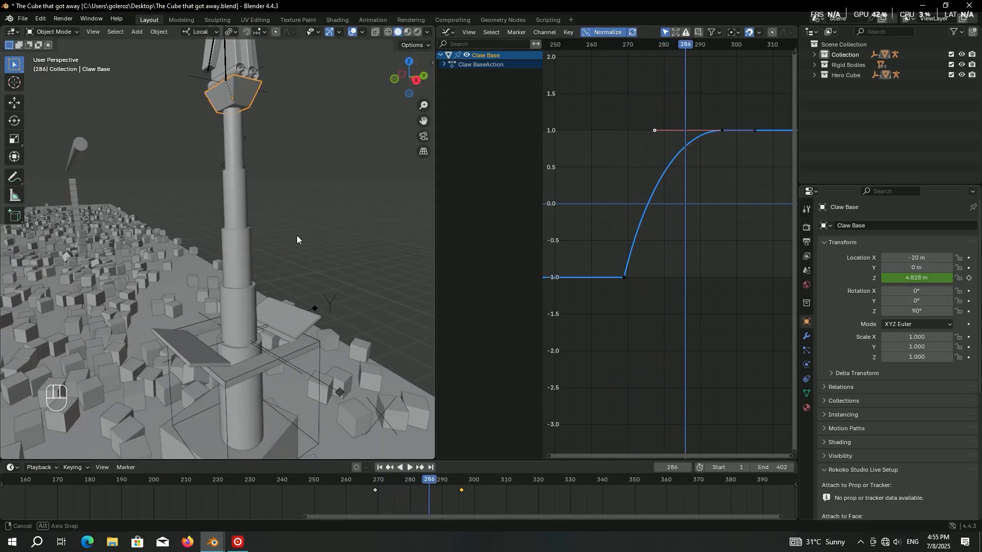
left_click(362, 481)
key("space")
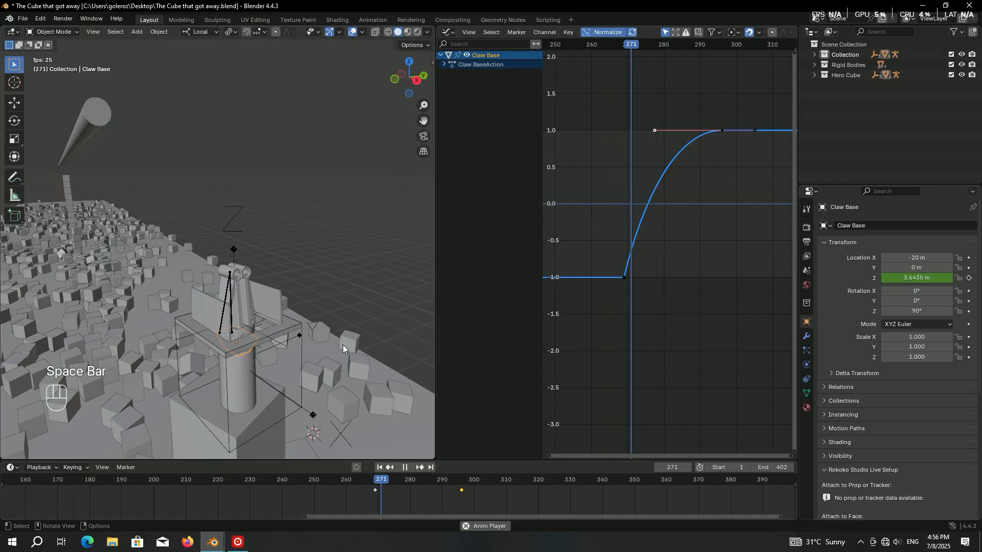
key("space")
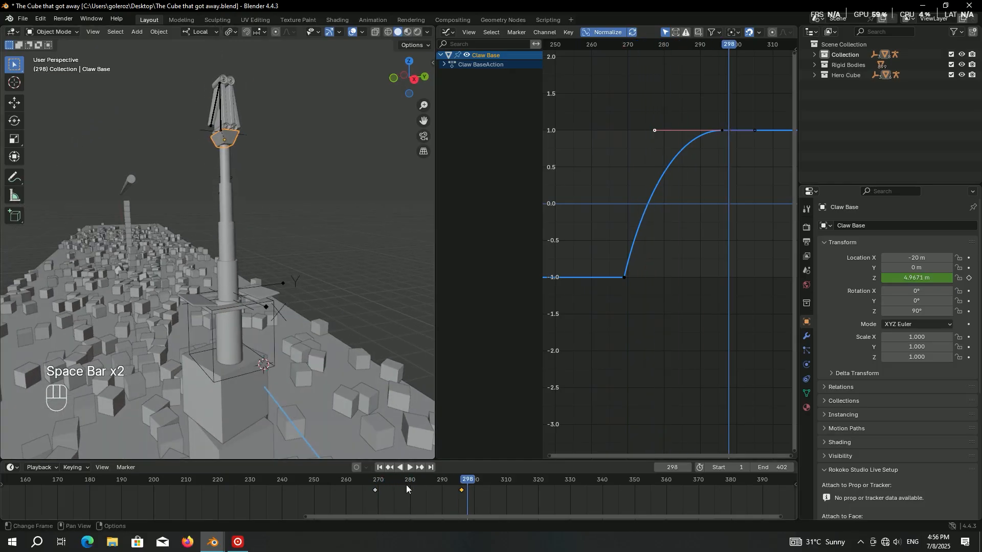
left_click(342, 483)
middle_click_drag(327, 327, 334, 340)
key("space")
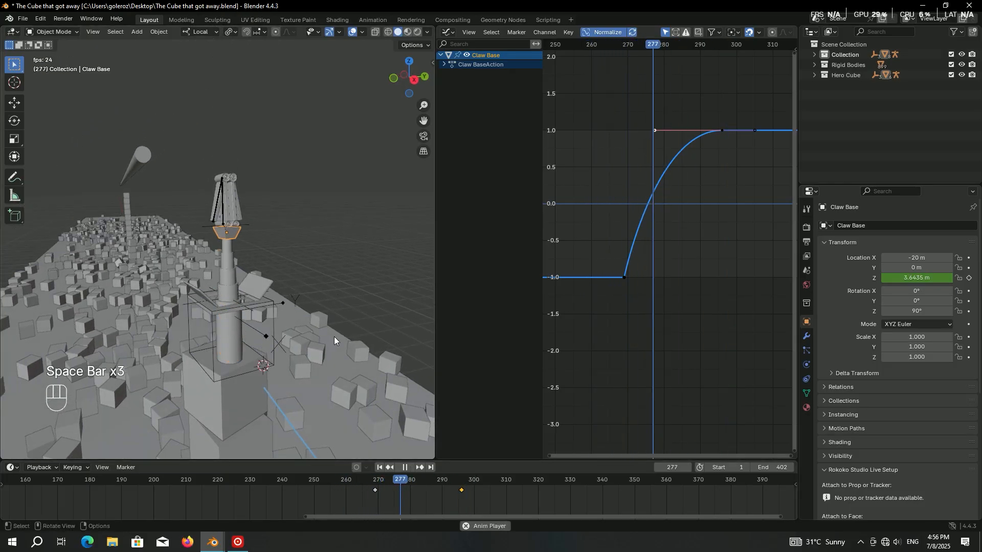
key("space")
key("ctrl+s")
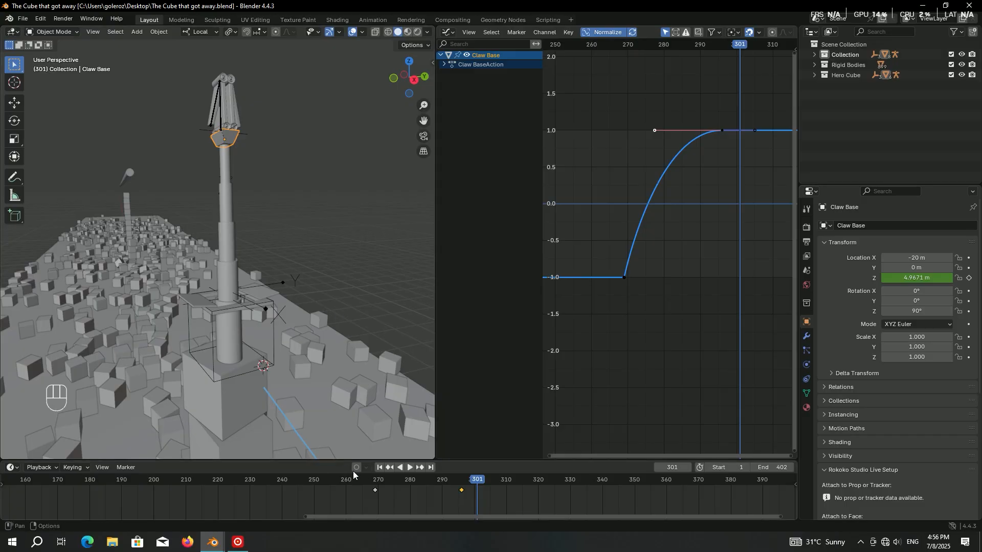
Step: Go to frame 273, put the claw's armature into Pose Mode and select the bone that starts at the claw base
scroll(400, 485, "up", 2)
key("space")
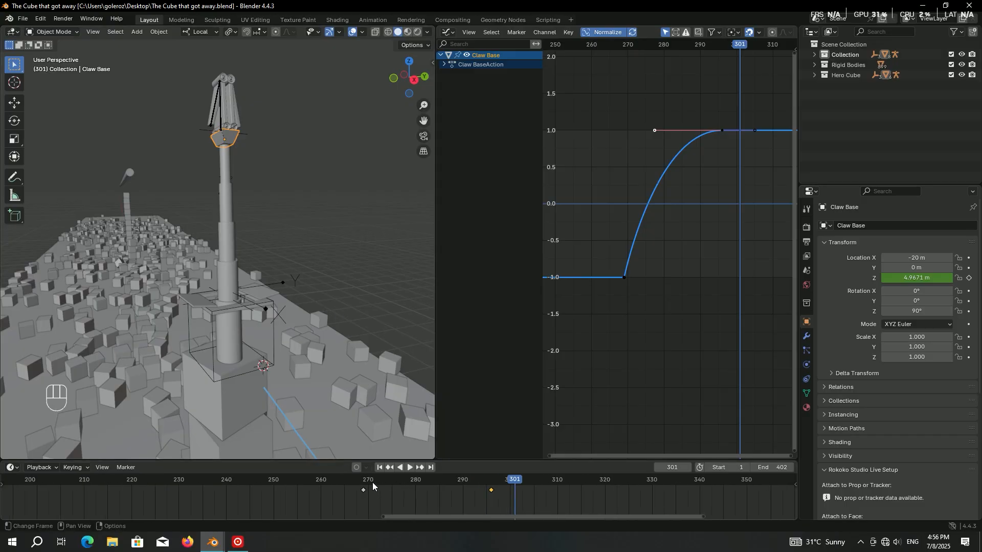
left_click(372, 483)
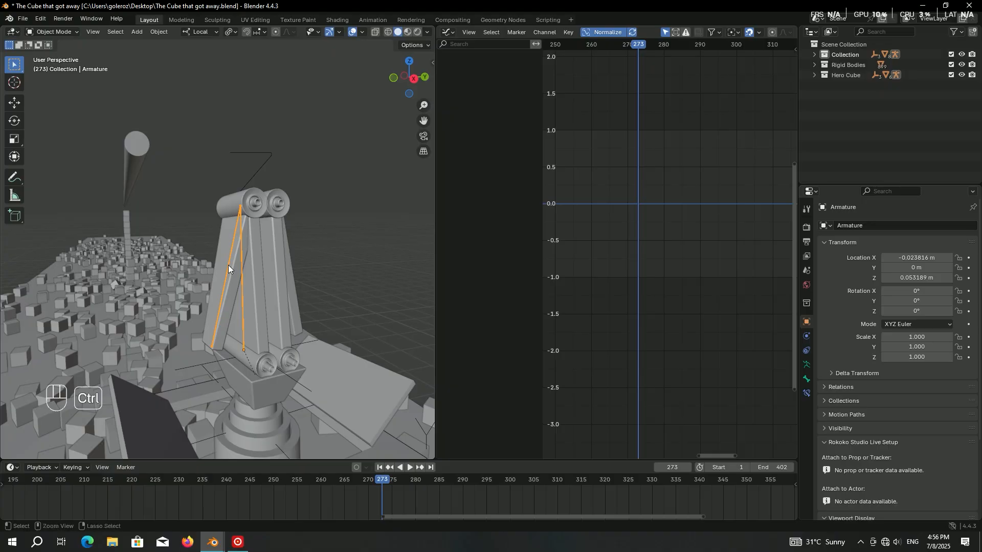
key("ctrl+Tab")
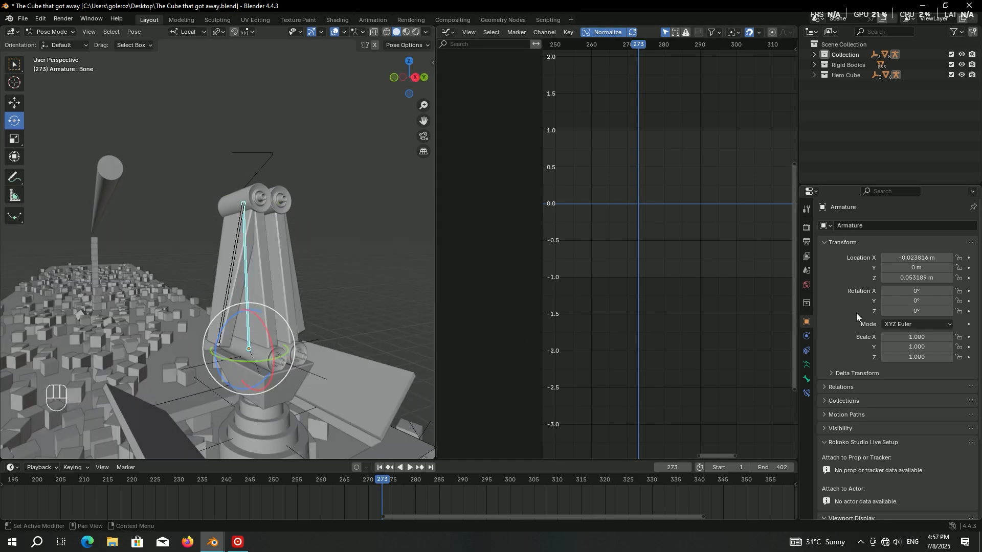
mouse_move(933, 302)
left_mouse_down("shift")
mouse_move(907, 301)
mouse_move(927, 305)
left_mouse_up("shift")
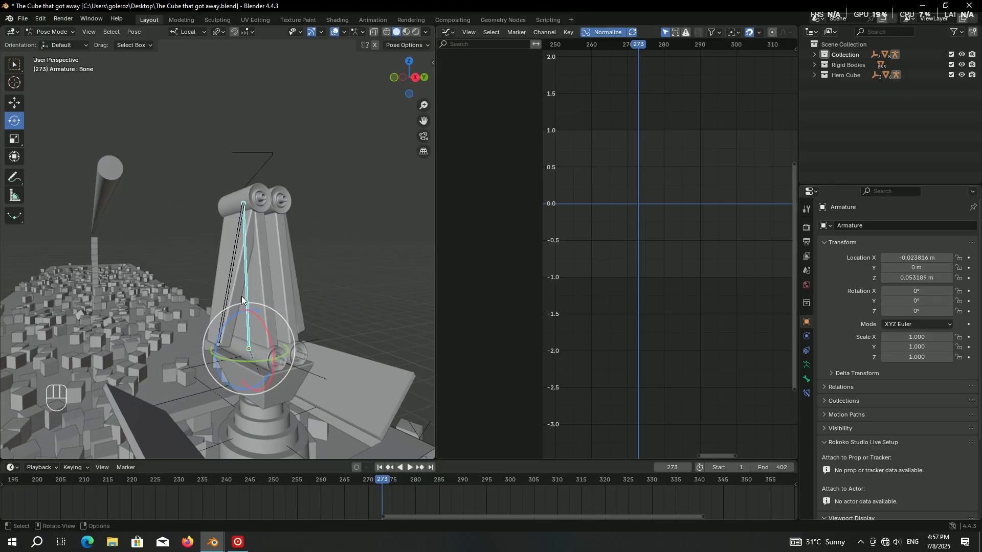
left_click(230, 284)
mouse_move(921, 302)
left_mouse_down("shift")
mouse_move(897, 301)
mouse_move(920, 301)
mouse_move(911, 301)
left_mouse_up("shift")
key("ctrl+z")
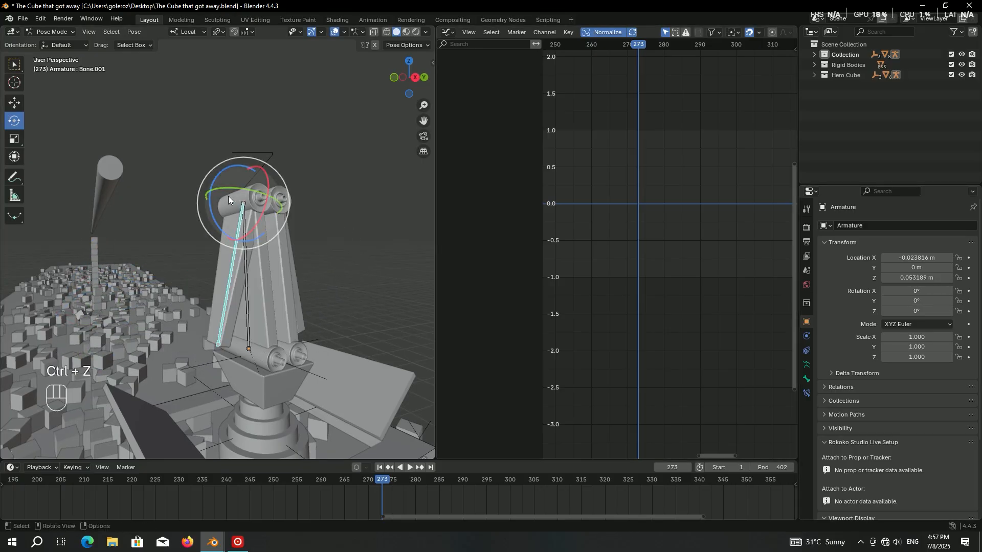
Step: Widen the 3D viewport and show the transform values of the claw arm's outer bone (Bone.001) in its sidebar
mouse_move(220, 170)
left_mouse_down()
mouse_move(317, 225)
mouse_move(305, 206)
mouse_move(276, 225)
mouse_move(290, 230)
mouse_move(278, 174)
mouse_move(205, 195)
mouse_move(237, 178)
left_mouse_up()
left_click_drag(438, 192, 783, 192)
key("n")
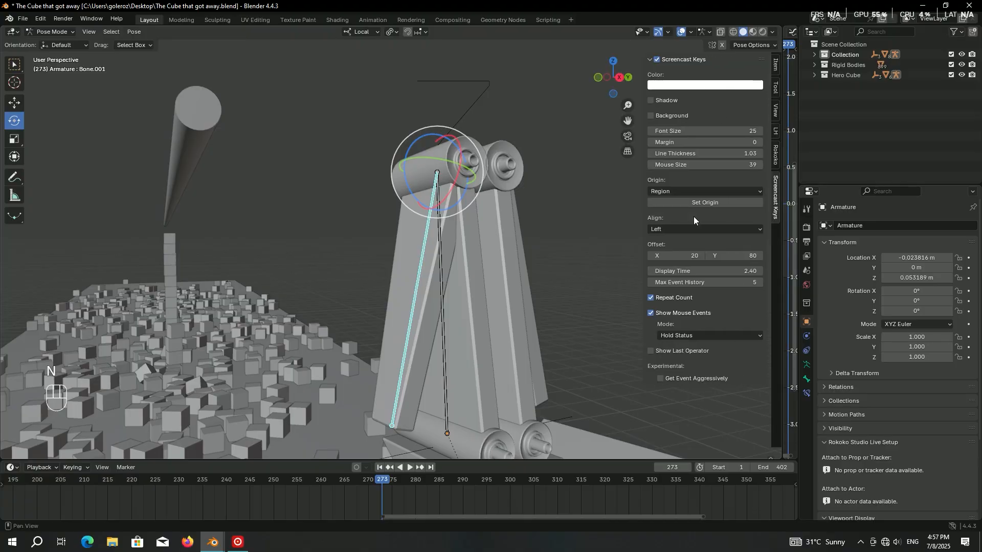
left_click(777, 69)
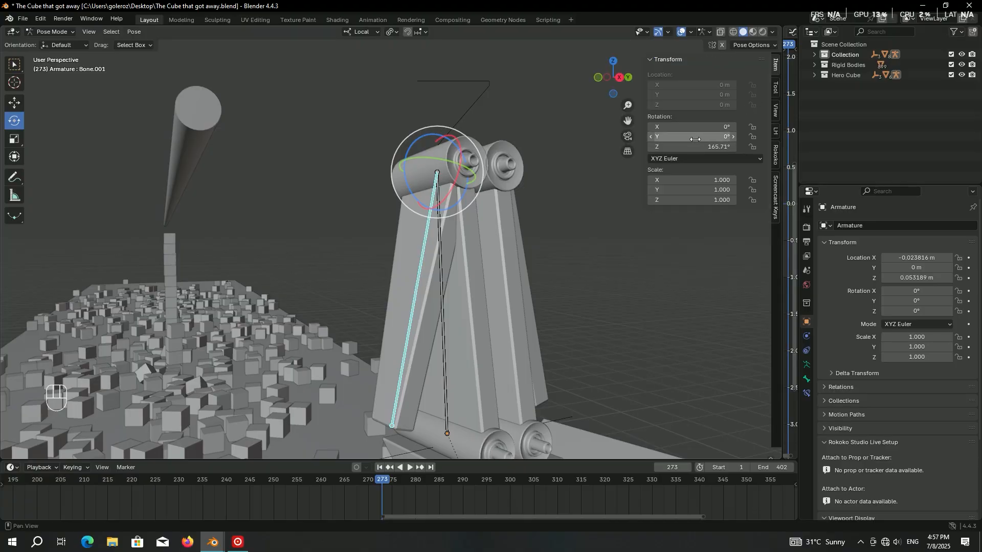
Step: Try out different Z rotations on the claw arm's outer bone
middle_click_drag(601, 271, 475, 231)
left_click_drag(692, 146, 676, 147)
left_click_drag(624, 146, 688, 146)
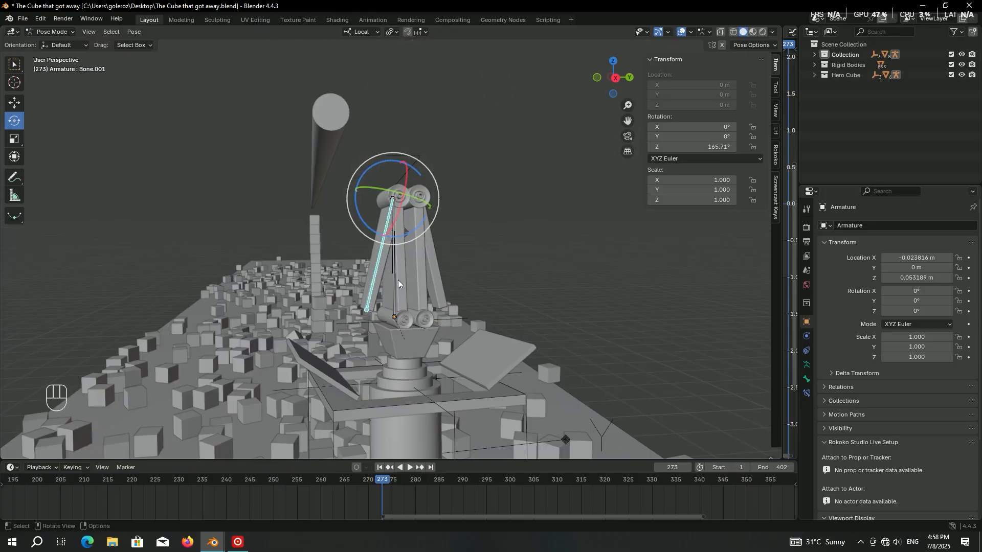
Step: Insert single Z-rotation keyframes at frame 273 on the claw arm's inner bone and on its outer bone
left_click(398, 280)
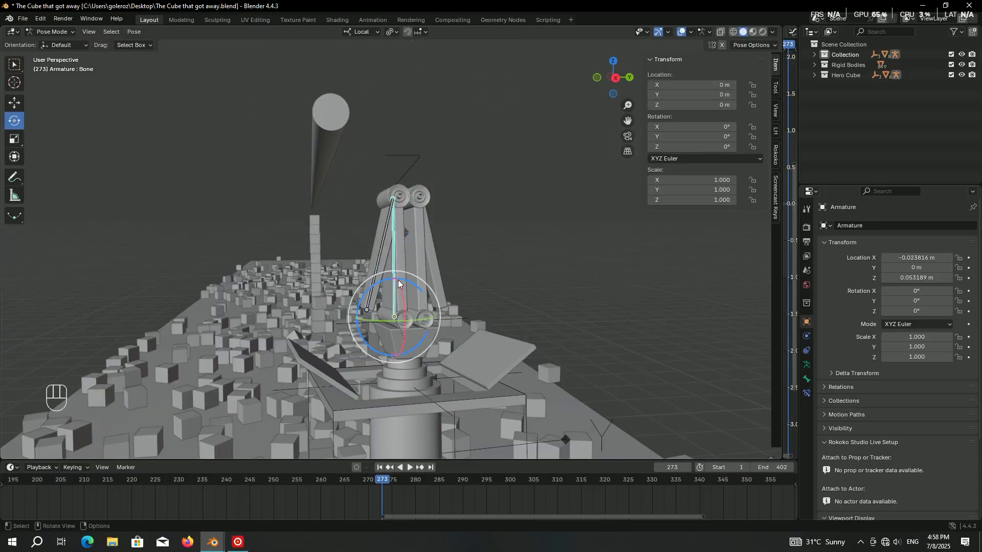
right_click(693, 147)
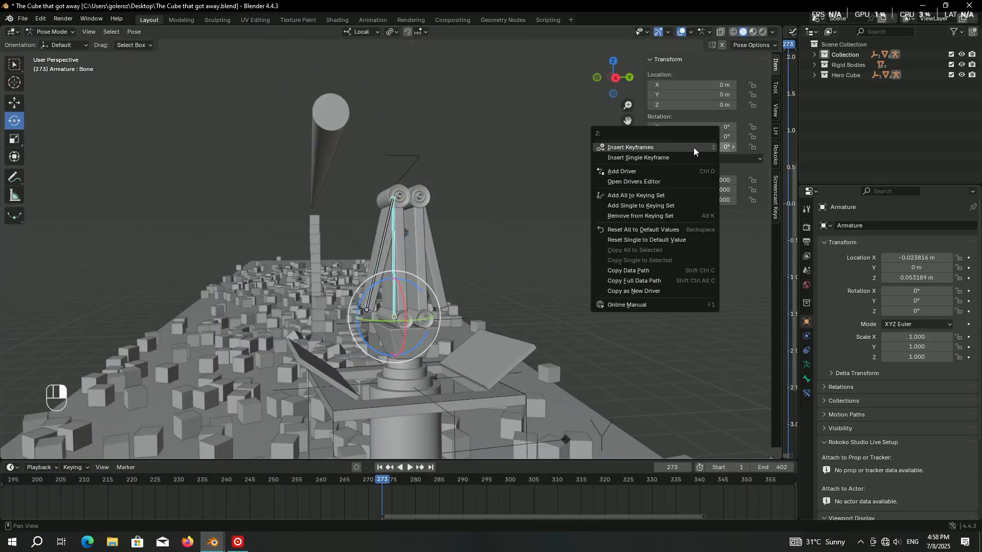
left_click(681, 155)
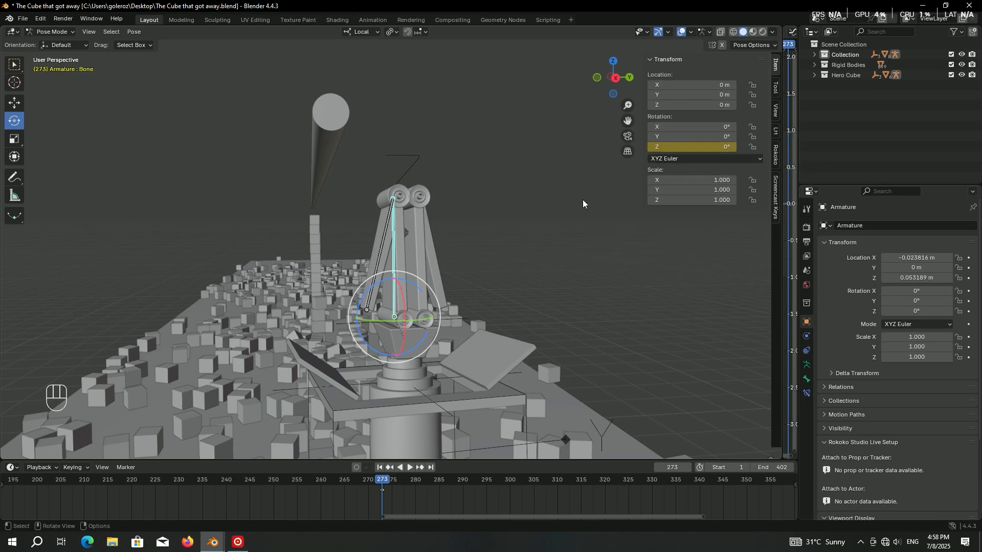
left_click(379, 265)
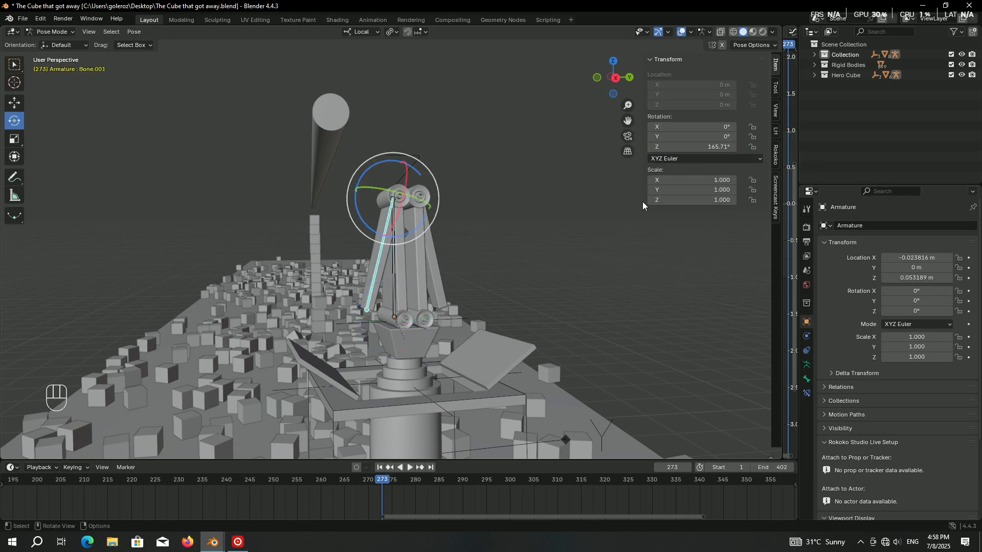
right_click(695, 151)
left_click(697, 148)
Step: At frame 286, set the inner bone's Z rotation to 73.6° and insert a single keyframe on it
scroll(445, 483, "up", 4)
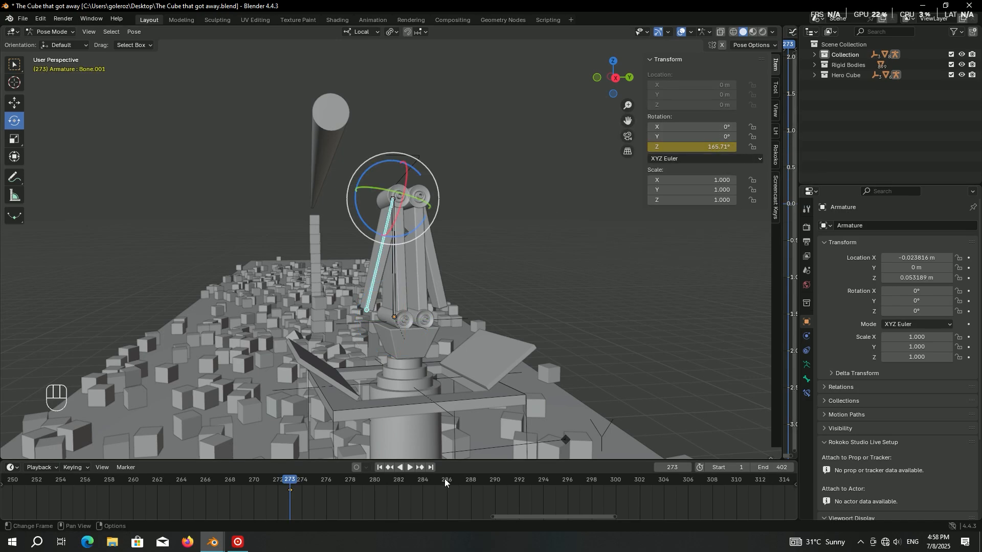
left_click(447, 481)
middle_click_drag(498, 209, 373, 182)
left_click(372, 182)
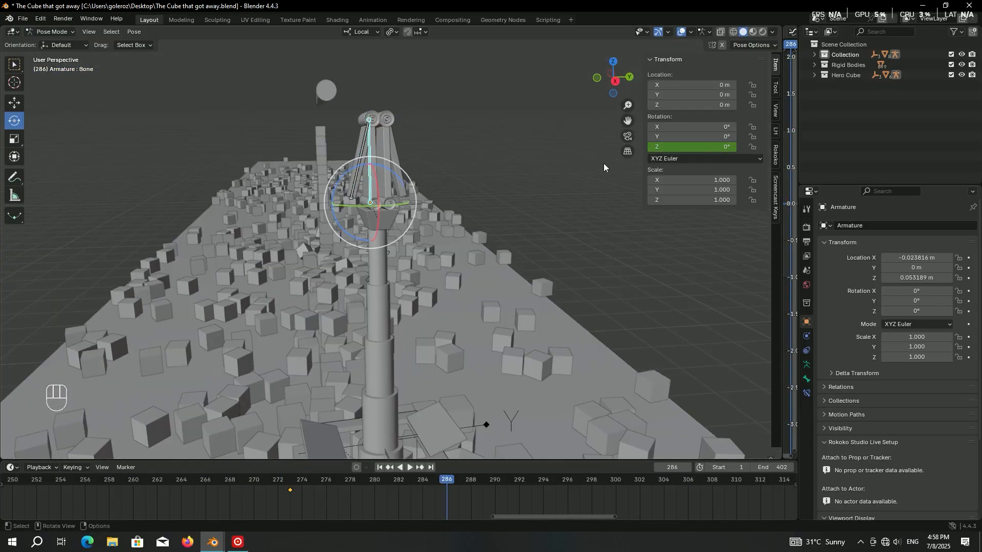
left_click_drag(694, 149, 748, 148, "shift")
middle_click_drag(603, 161, 612, 166)
right_click(691, 152)
left_click(692, 149)
Step: Hold the inner bone's open pose with another single Z-rotation keyframe at frame 294
left_click_drag(515, 482, 539, 482)
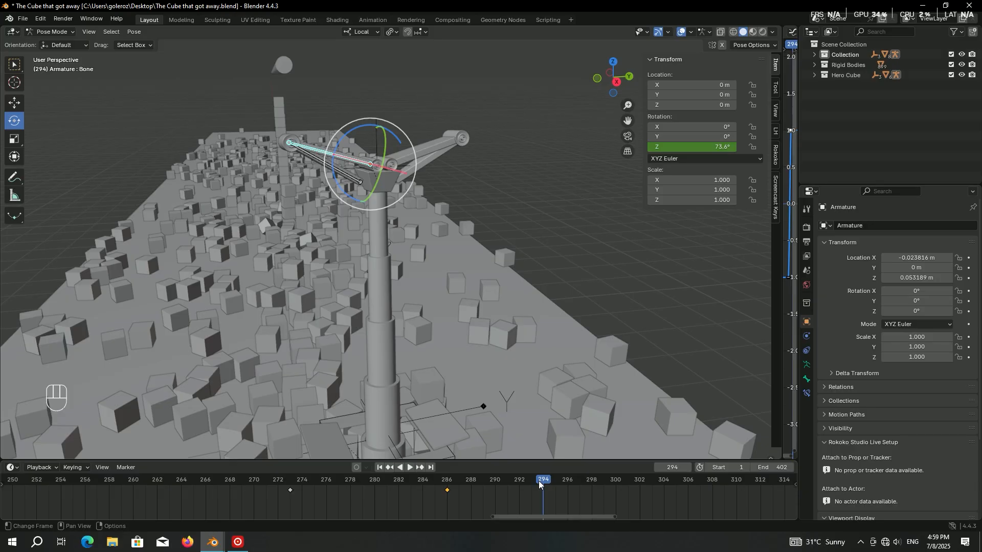
right_click(706, 143)
left_click(705, 143)
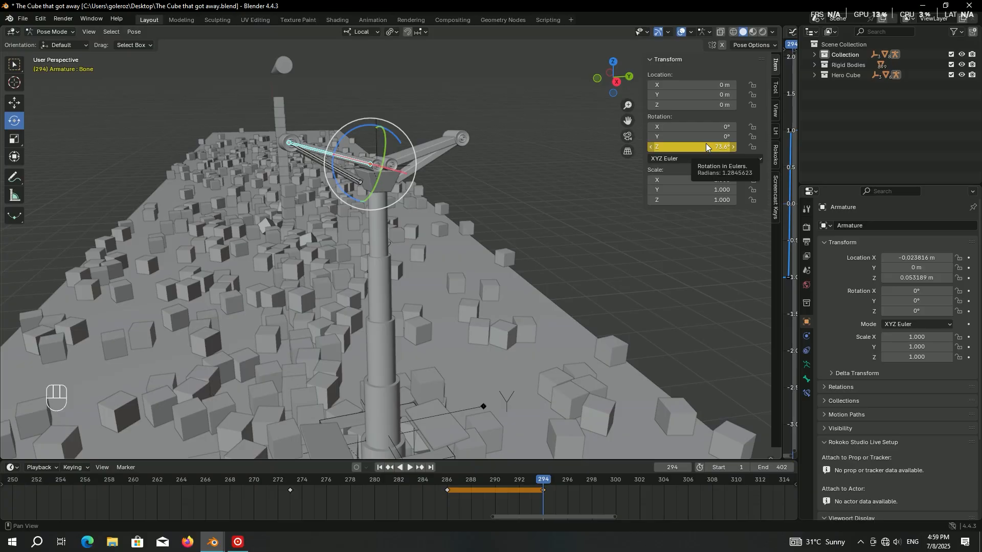
Step: At frame 308, set the inner bone's Z rotation to 43.6° and insert a single keyframe on it
scroll(422, 493, "down", 4, "ctrl")
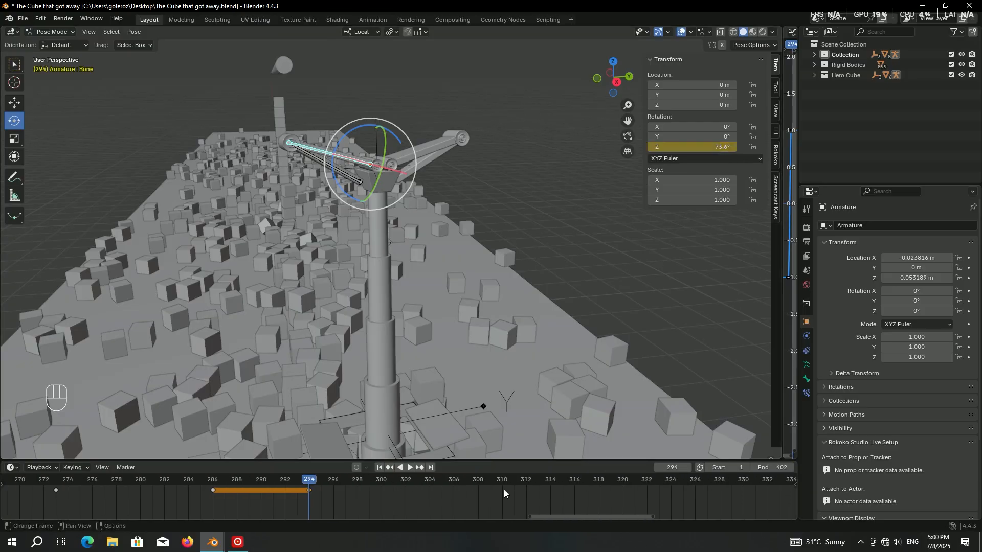
left_click(482, 481)
mouse_move(720, 148)
left_mouse_down()
mouse_move(778, 148)
mouse_move(709, 147)
mouse_move(719, 147)
left_mouse_up()
right_click(704, 147)
left_click(704, 146)
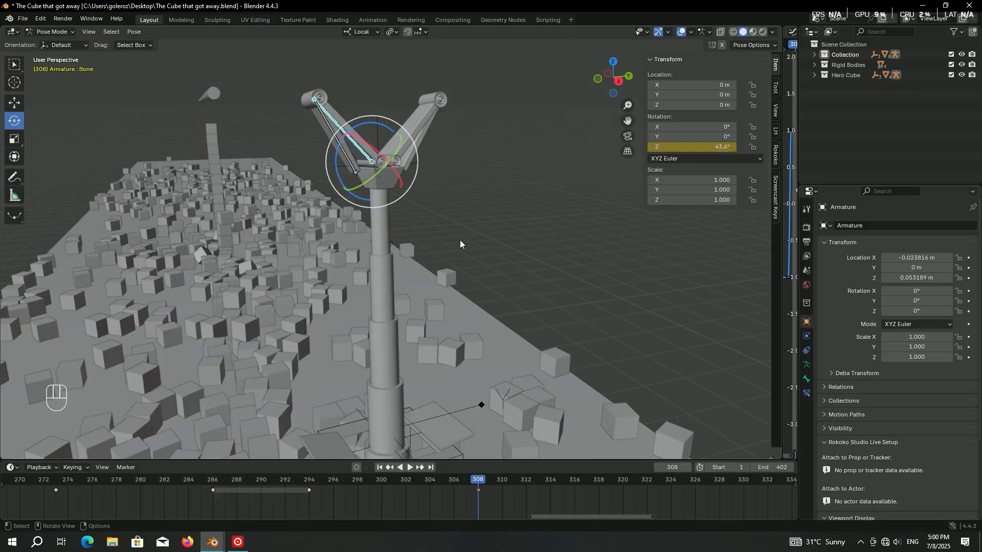
Step: Leave Pose Mode, scale the Stick along the global X axis to about 2.295 so it passes over the claw, and save the file
left_click(358, 170)
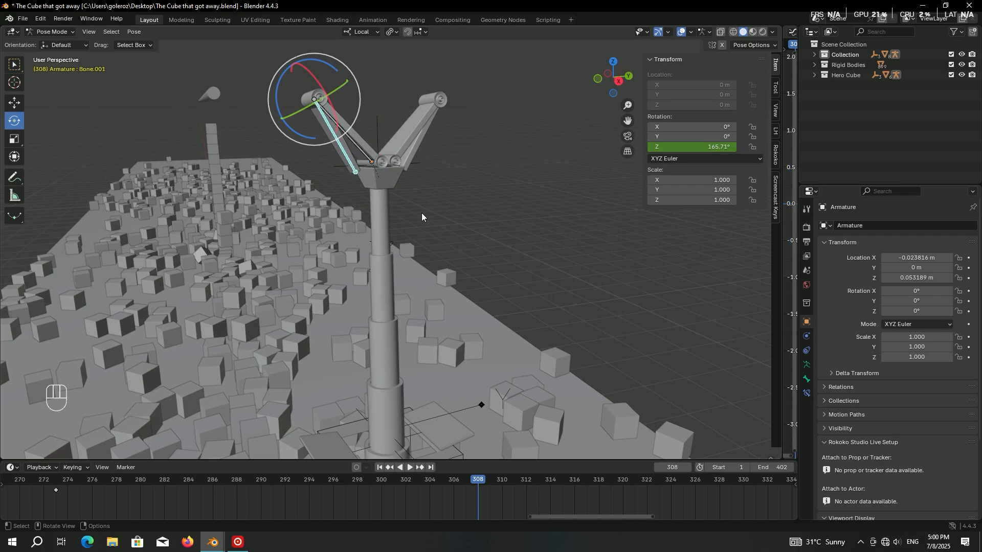
key("ctrl+Tab")
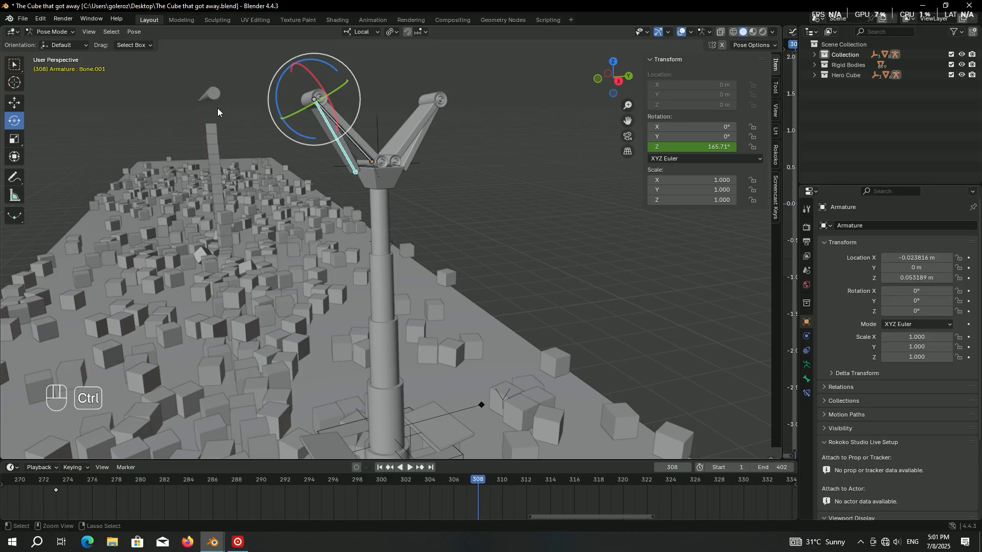
key("ctrl+Tab")
left_click(238, 118)
middle_click_drag(238, 117, 283, 130)
key("s")
key("x")
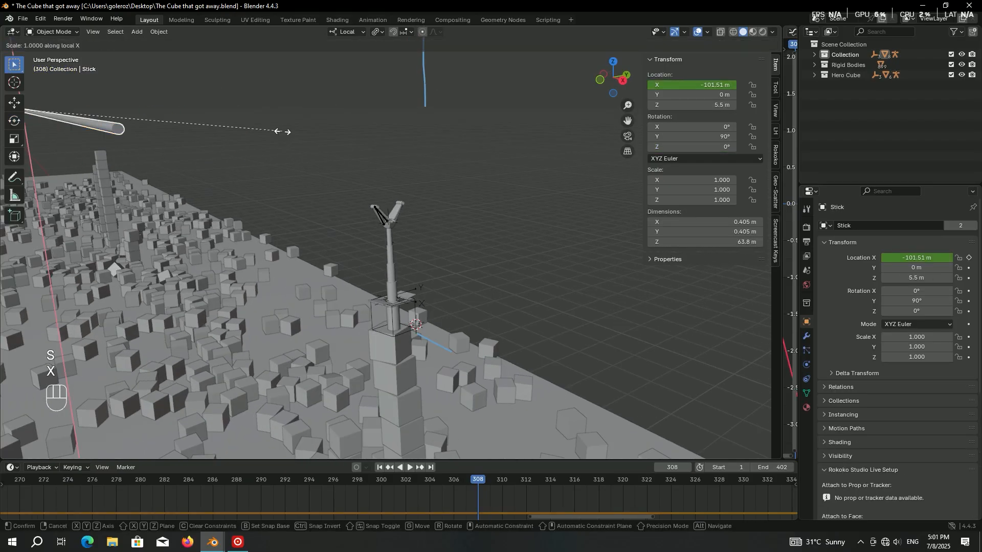
key("x")
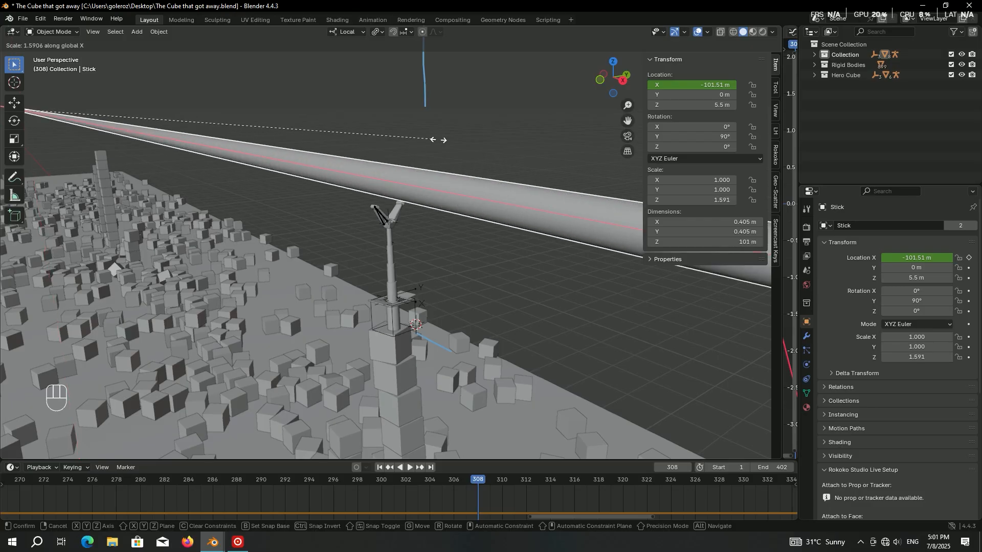
left_click(613, 144)
key("ctrl+s")
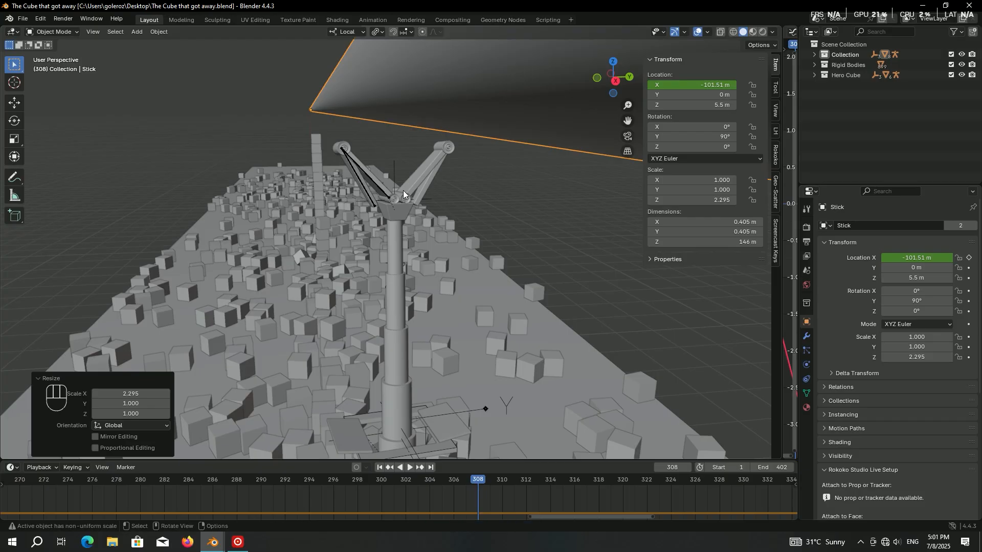
Step: Put the claw's armature back into Pose Mode and keyframe the outer bone's Z rotation at -53.89° on frame 308
middle_click_drag(410, 118, 366, 160)
scroll(366, 160, "up", 2)
left_click(361, 162)
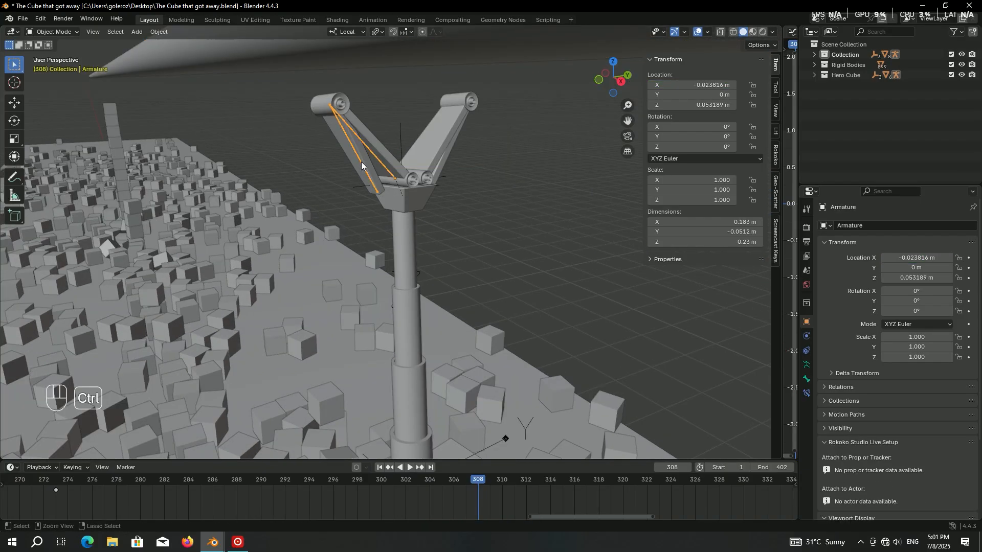
key("ctrl+Tab")
middle_click_drag(430, 153, 401, 147)
left_click_drag(702, 147, 588, 149)
middle_click_drag(428, 160, 461, 175)
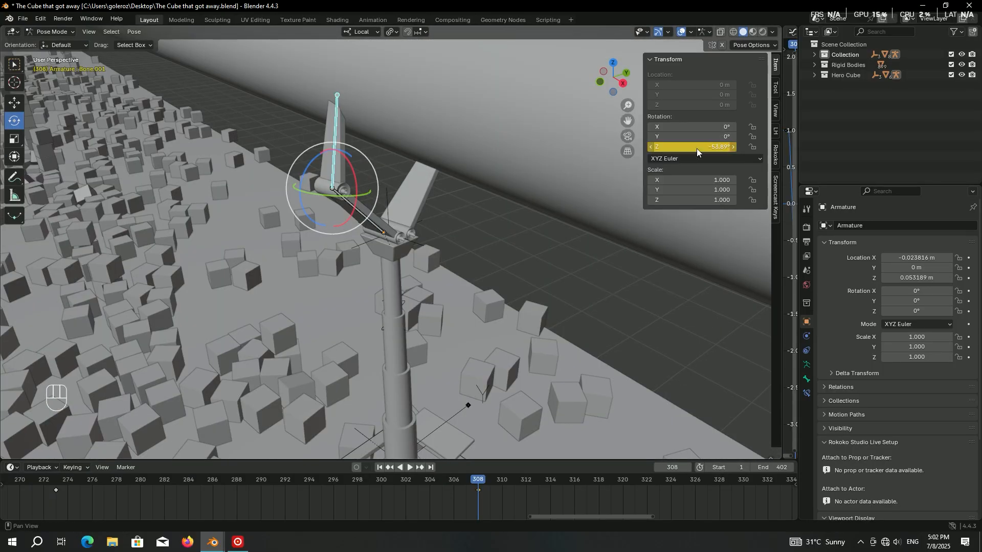
Step: In Object Mode, fit the Stick to the claw with X and Y scale 0.842, Y location -0.015 m and Z location 5.379 m
key("ctrl+Tab")
left_click(480, 139)
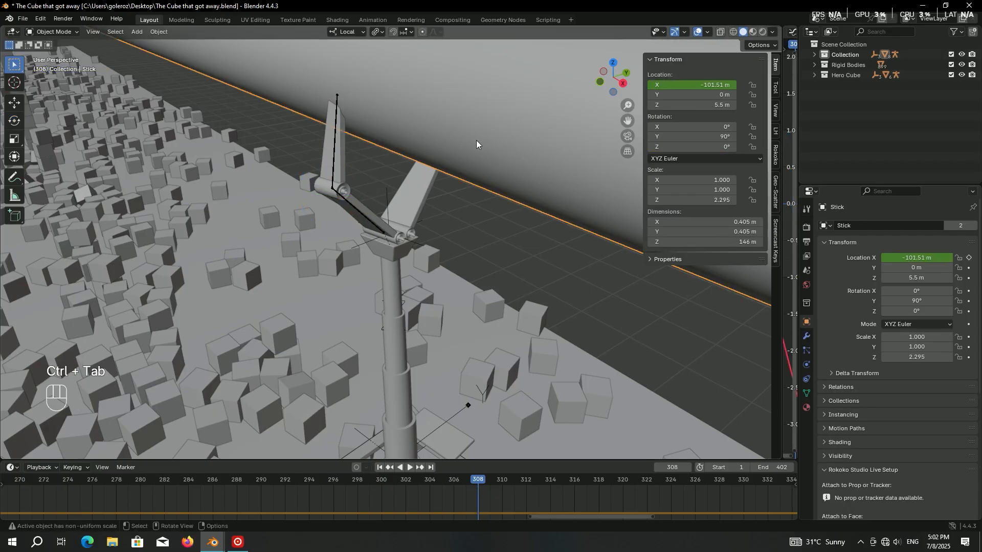
key("KP_7")
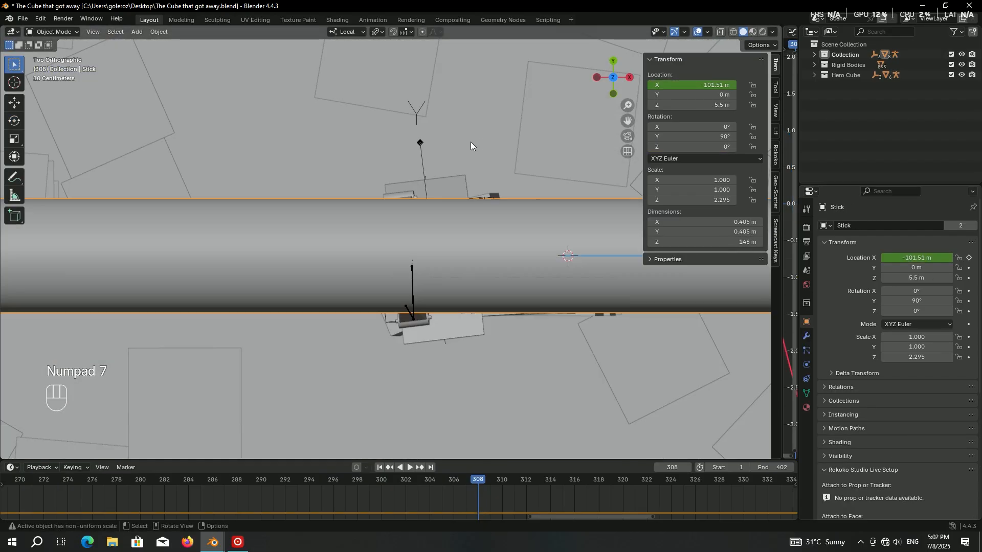
mouse_move(469, 199)
middle_mouse_down()
mouse_move(508, 216)
mouse_move(473, 198)
middle_mouse_up()
mouse_move(915, 334)
left_mouse_down()
mouse_move(915, 348)
mouse_move(890, 348)
mouse_move(910, 347)
left_mouse_up()
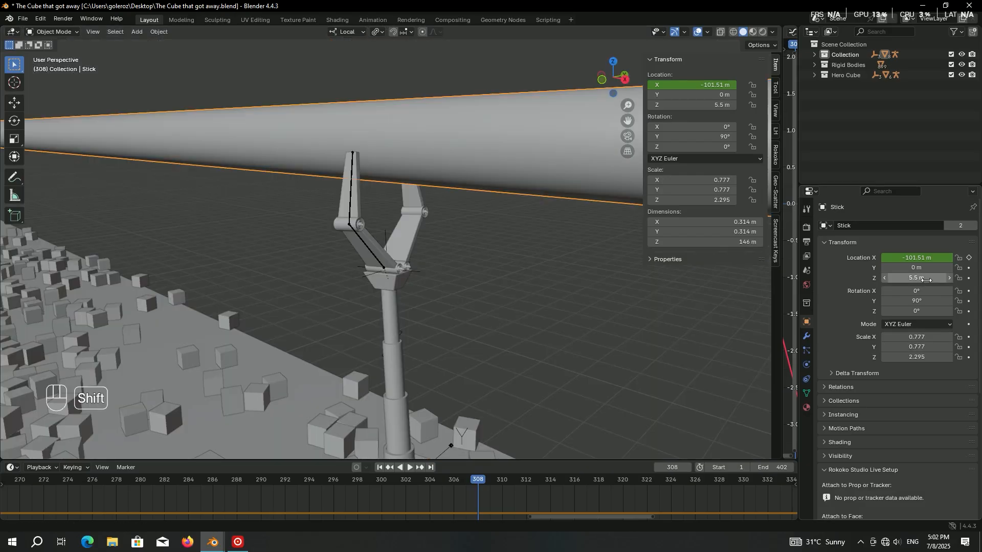
left_click_drag(927, 280, 915, 280, "shift")
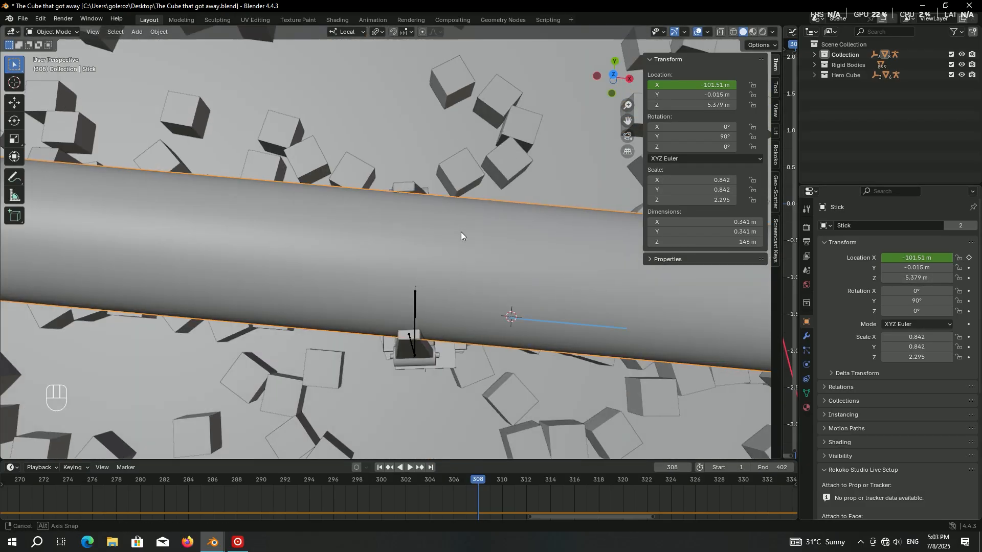
Step: Rotate the Claw Base about -8° around its local Z axis to line the claw up with the Stick
middle_click_drag(461, 232, 454, 164)
left_click(436, 301)
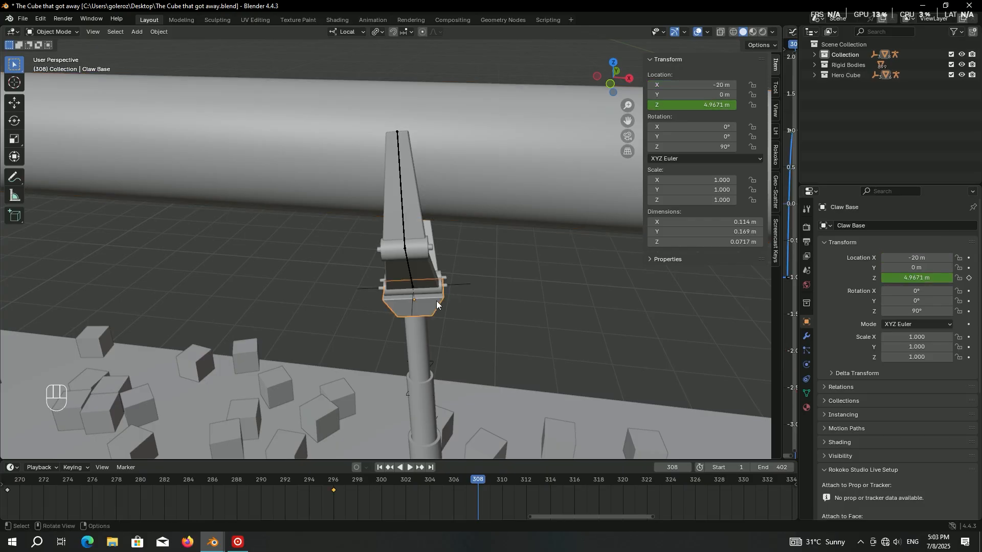
key("KP_7")
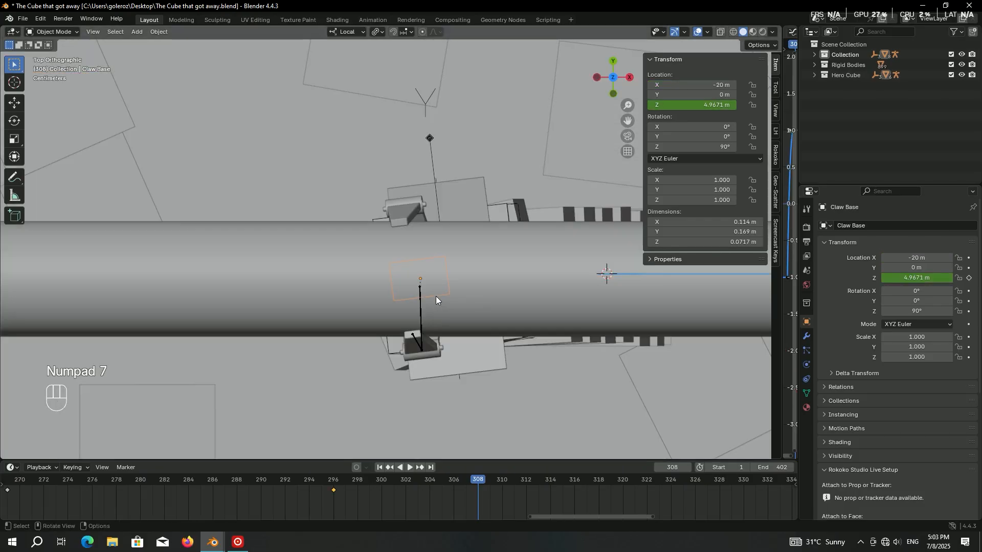
key("r")
key("z")
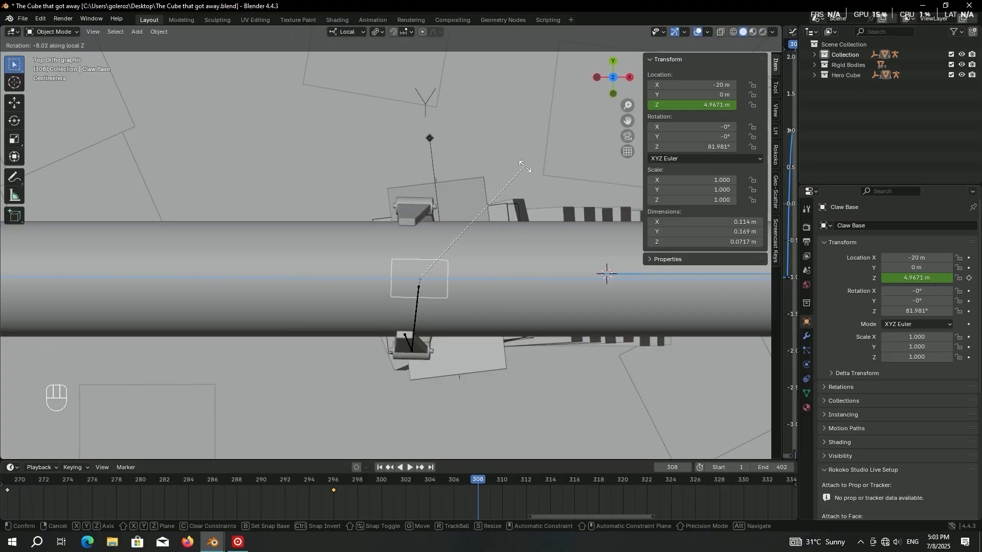
left_click(504, 216)
Step: Replay the claw's opening and gripping motion from about frame 262 and again from about frame 269
middle_click_drag(503, 217, 401, 205)
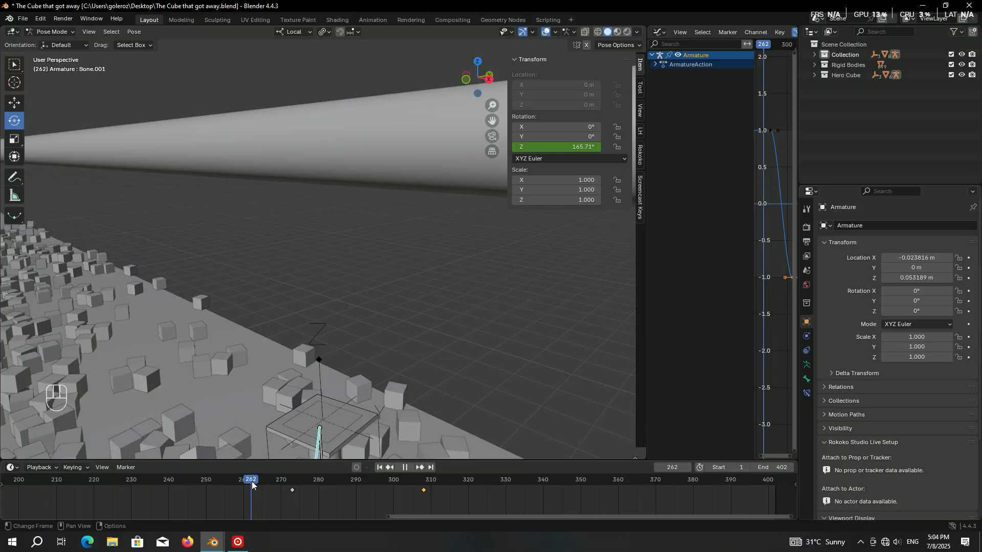
middle_click_drag(301, 353, 367, 341)
key("space")
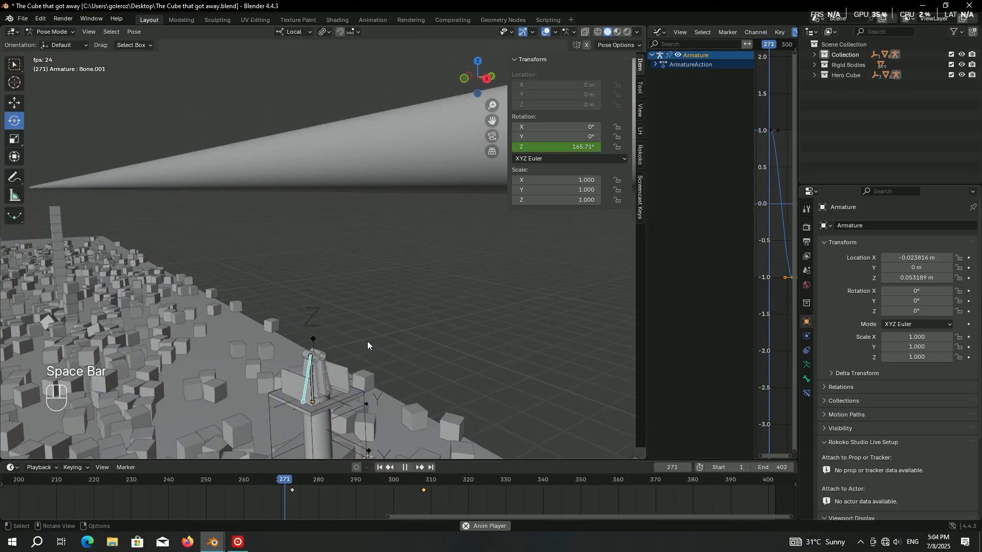
key("space")
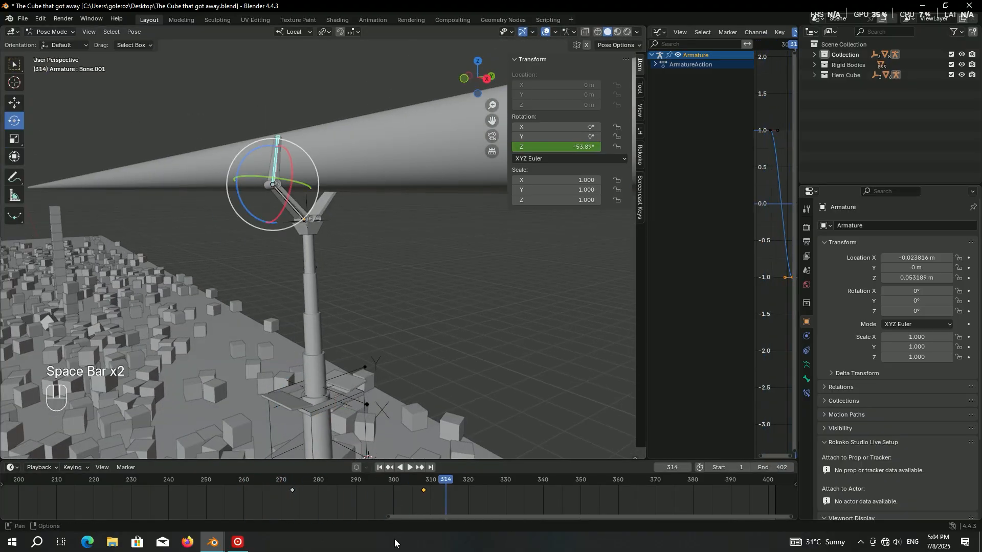
left_click(275, 483)
key("space")
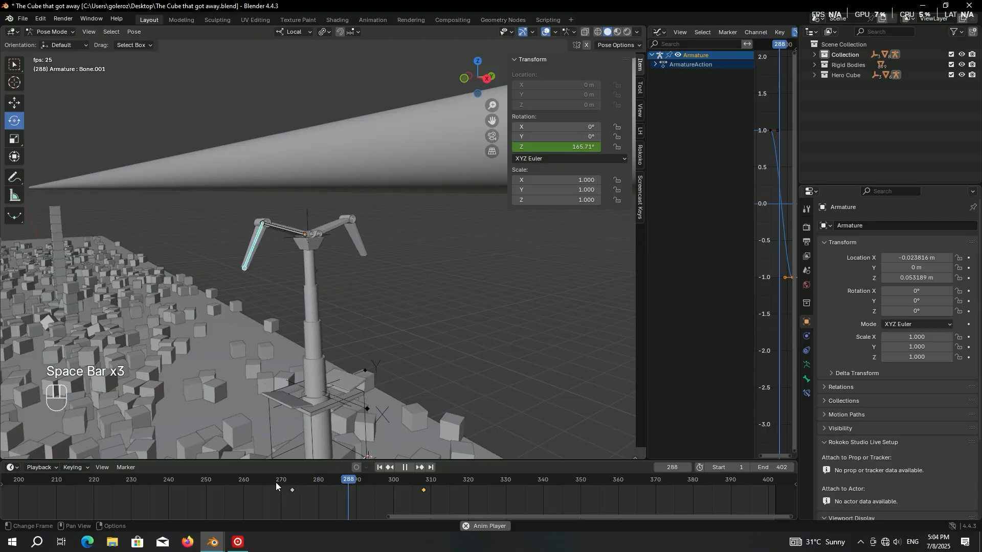
key("space")
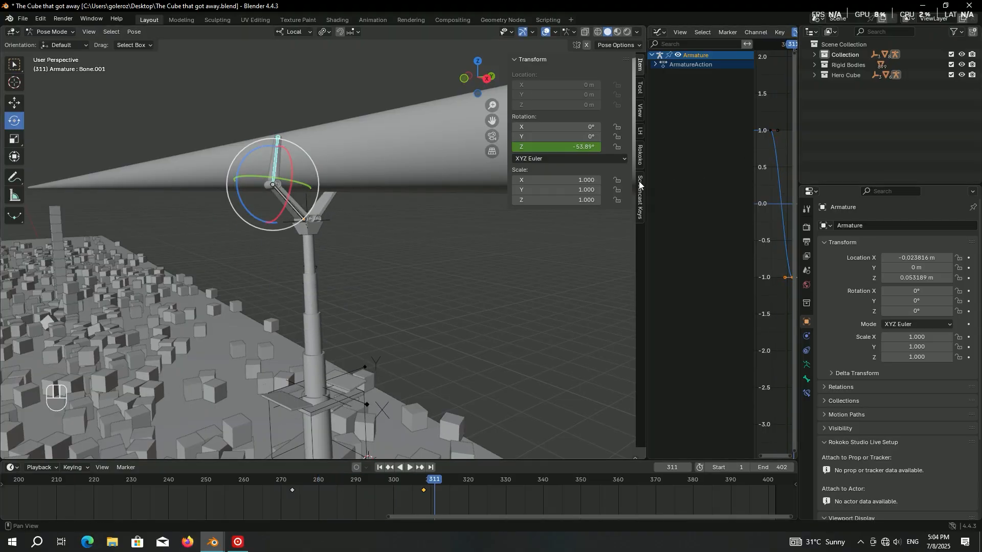
Step: In the Graph Editor, select both claw bone rotation keyframes, set the pivot to Individual Centers and scale down their handles
left_click_drag(636, 178, 484, 179)
left_click(752, 267, "shift")
scroll(753, 267, "down", 2, "ctrl")
left_click(629, 131)
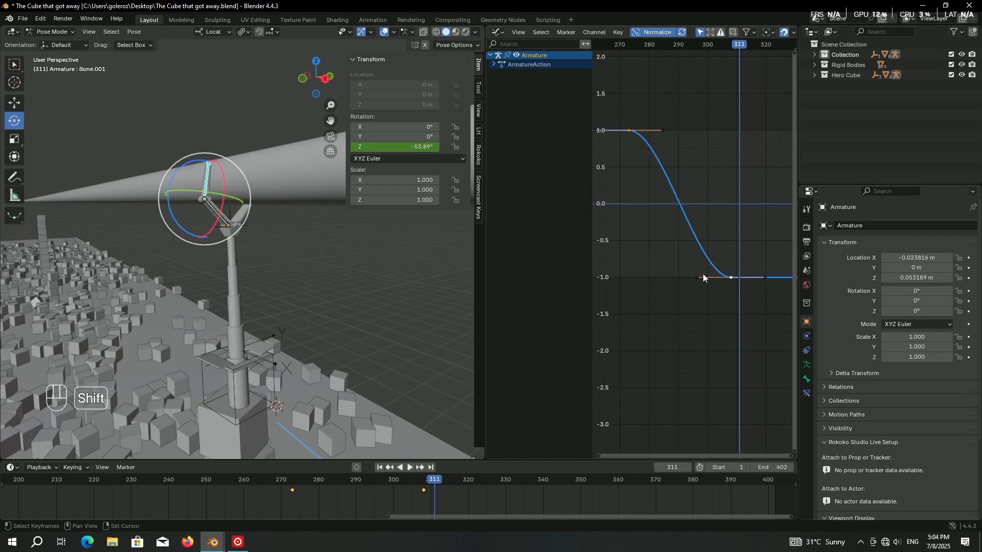
scroll(668, 202, "down", 2)
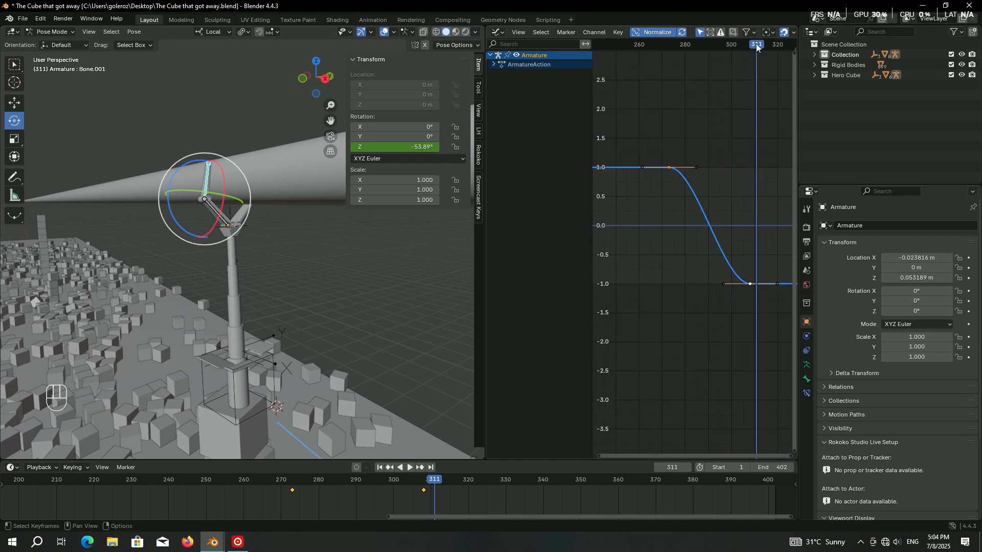
left_click(765, 32)
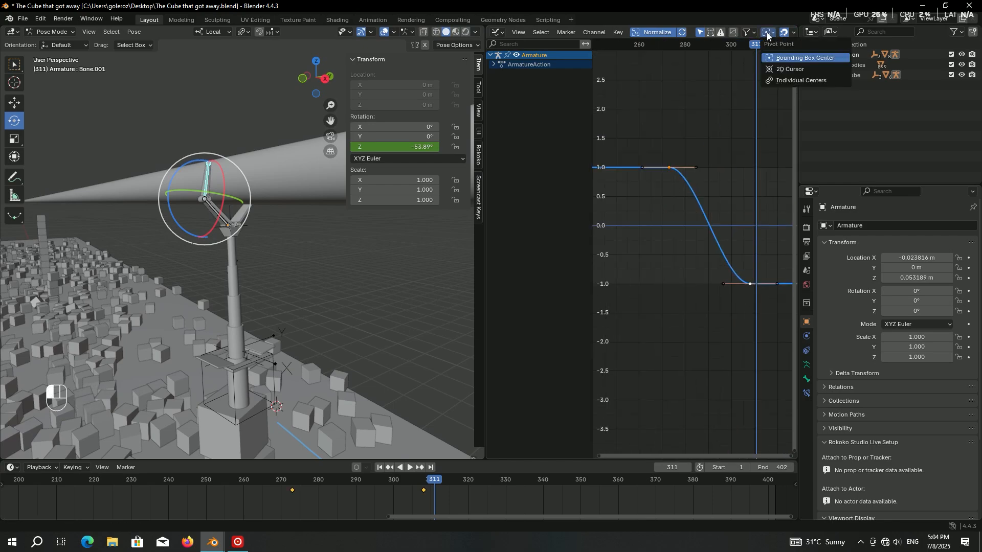
left_click(787, 79)
key("s")
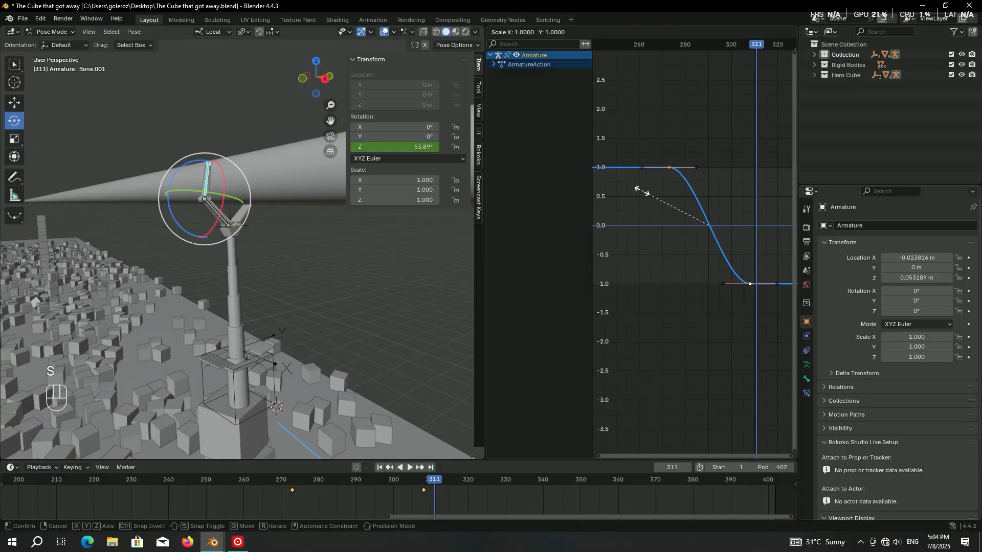
left_click(677, 220)
Step: Shorten both keyframes' handles further, checking the claw's playback from about frame 272, and save the file
left_click_drag(318, 490, 283, 484)
key("space")
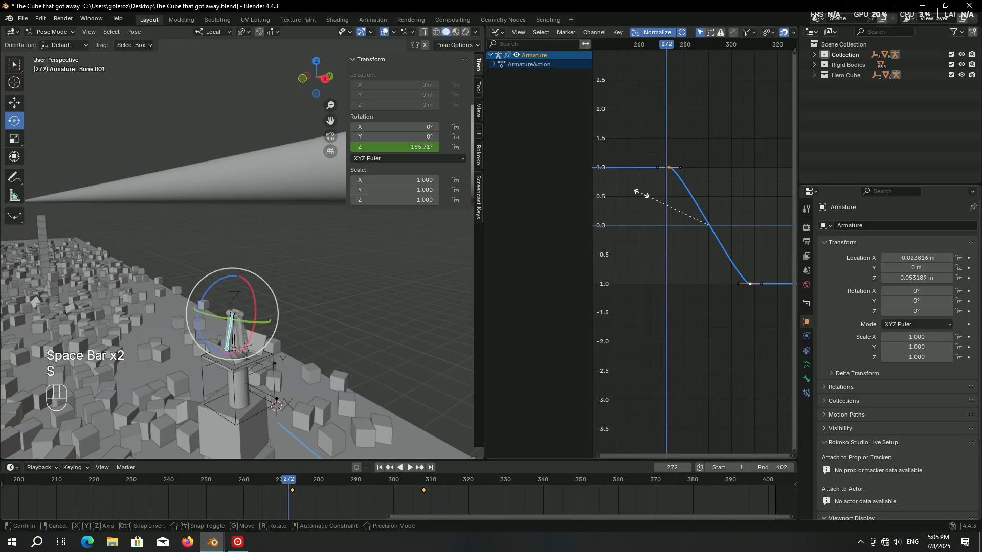
key("s")
left_click(653, 198)
key("space")
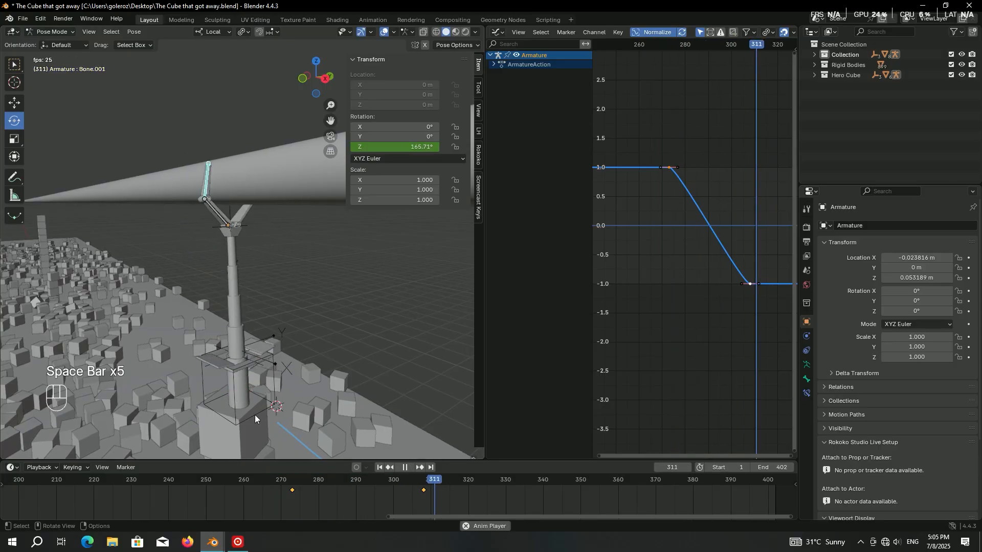
key("space")
key("ctrl+s")
Step: Return to Object Mode, widen the 3D viewport and snap the 3D cursor to the Hero Cube
key("ctrl+Tab")
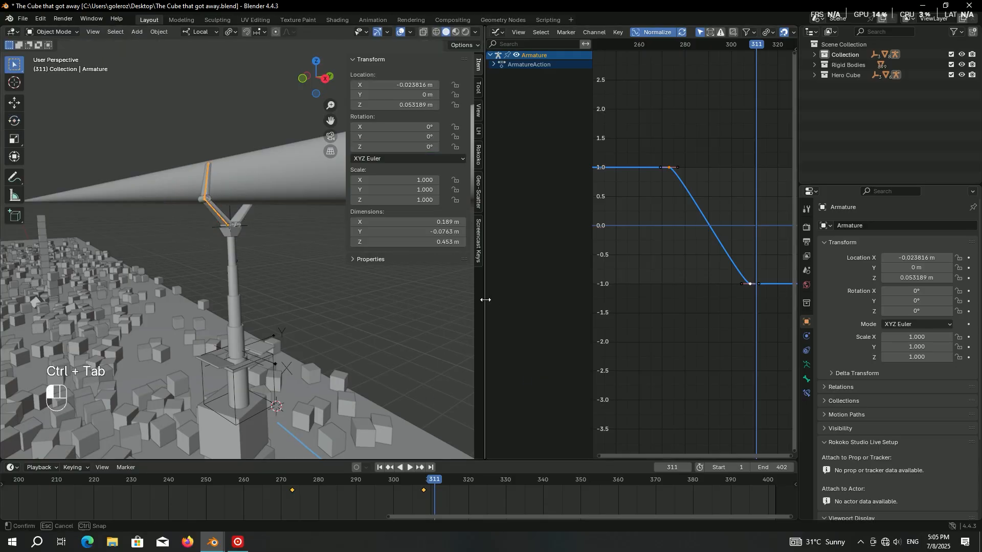
left_click_drag(485, 303, 578, 302)
mouse_move(327, 297)
middle_mouse_down()
mouse_move(314, 291)
mouse_move(347, 316)
mouse_move(340, 310)
middle_mouse_up()
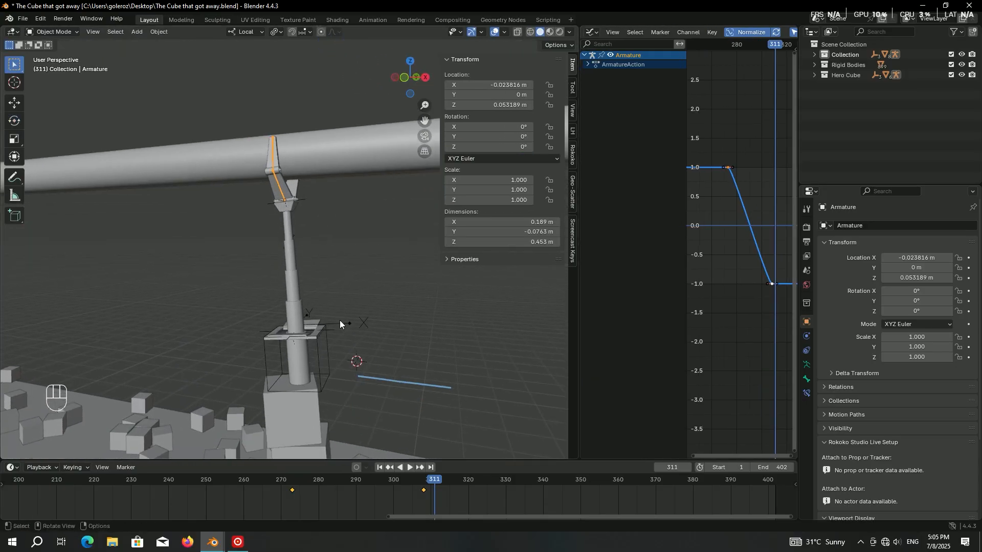
left_click(329, 354)
key("shift+s")
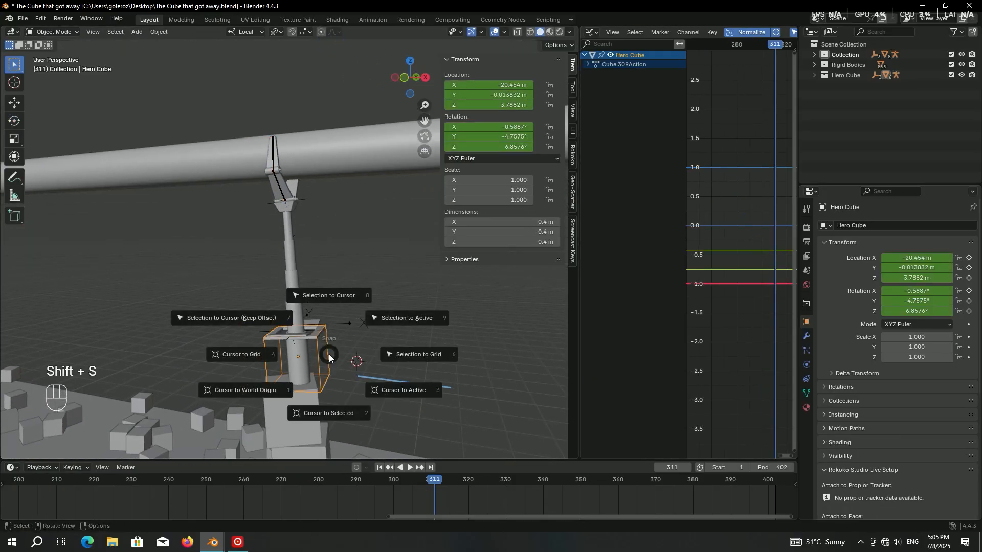
left_click(321, 409)
Step: Add a cube-shaped empty at the 3D cursor, shrink its display size to just enclose the Hero Cube, and name it Controller
key("shift+a")
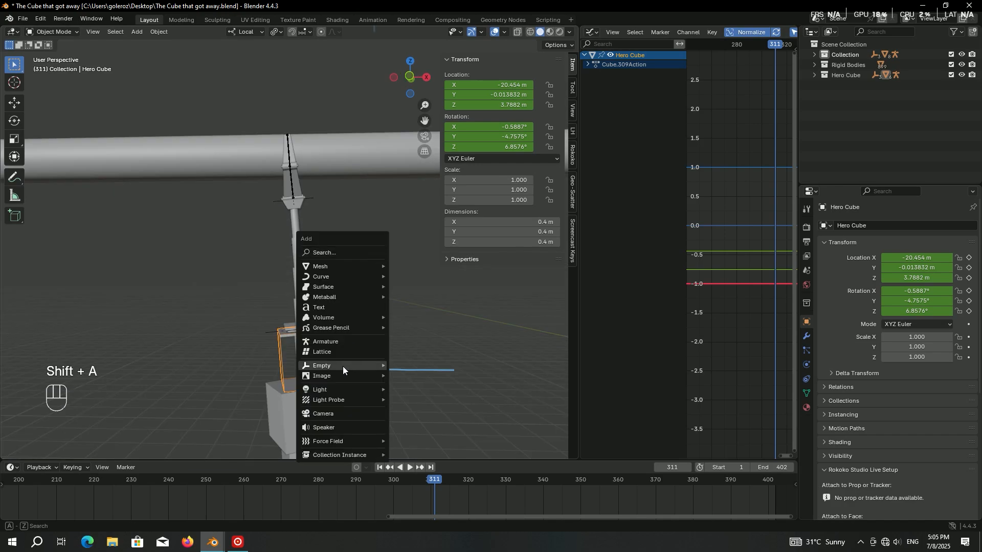
mouse_move(345, 367)
left_click(405, 409)
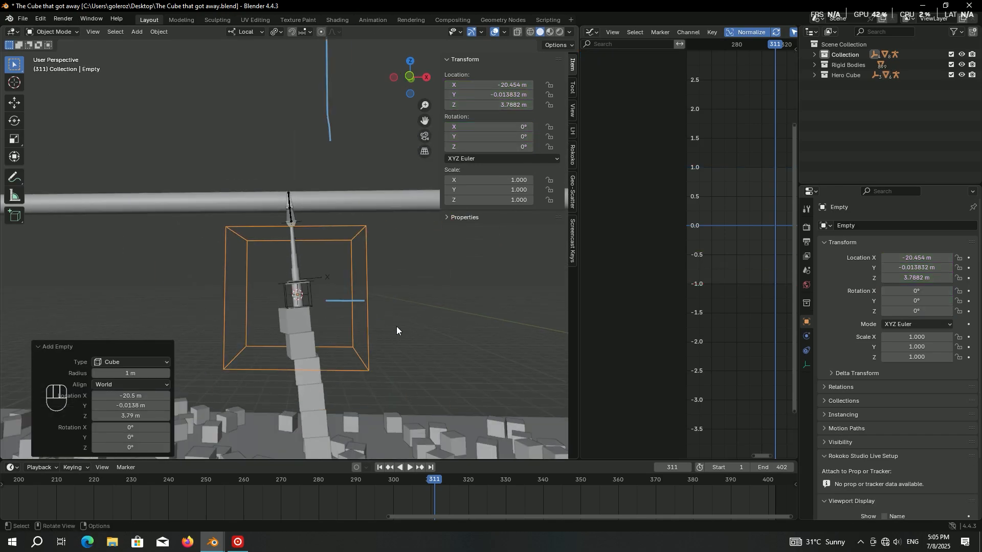
right_click(412, 269)
left_click(412, 269)
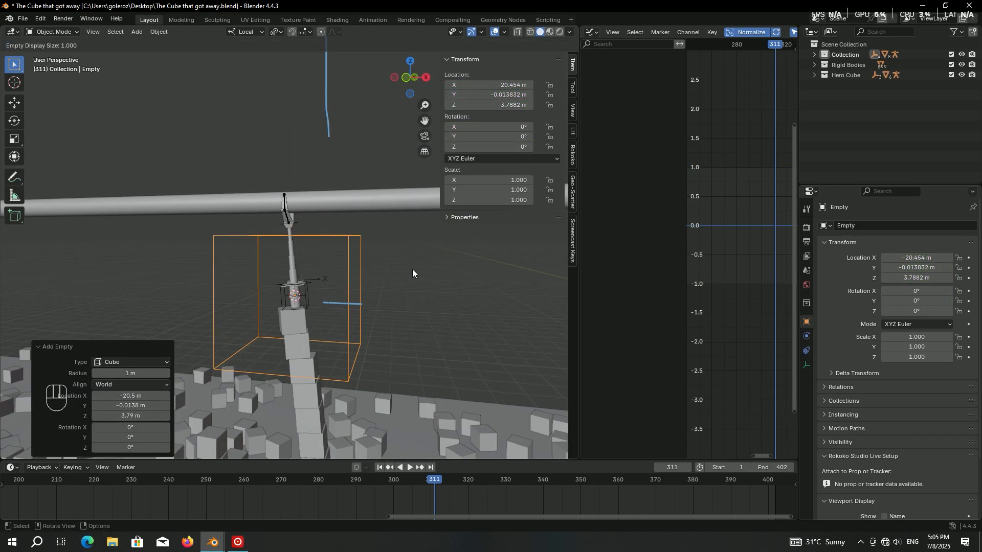
key("F2")
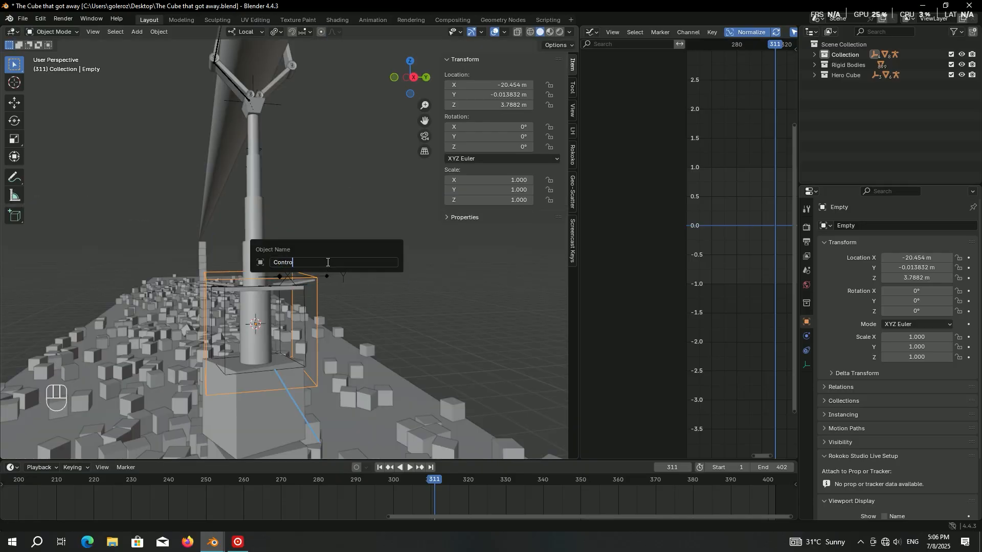
key("Return")
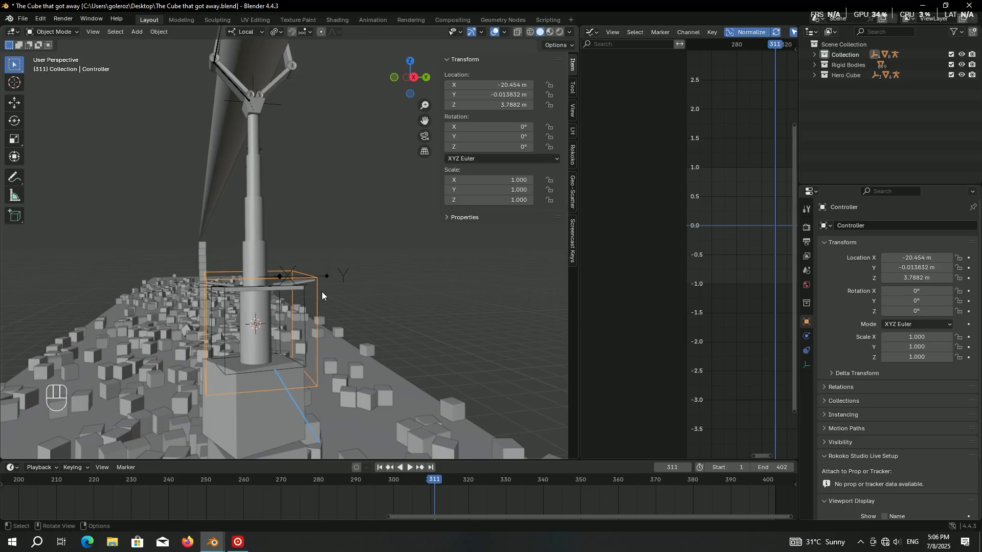
Step: Copy the Hero Cube's X rotation of -0.5887° to the Controller's X rotation
left_click(301, 299)
middle_click_drag(302, 299, 346, 299)
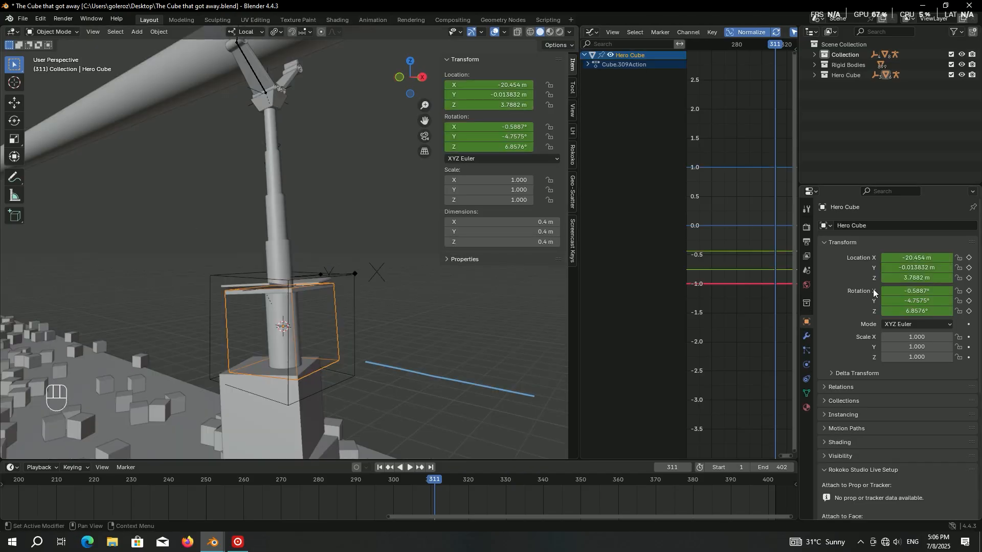
left_click(921, 292)
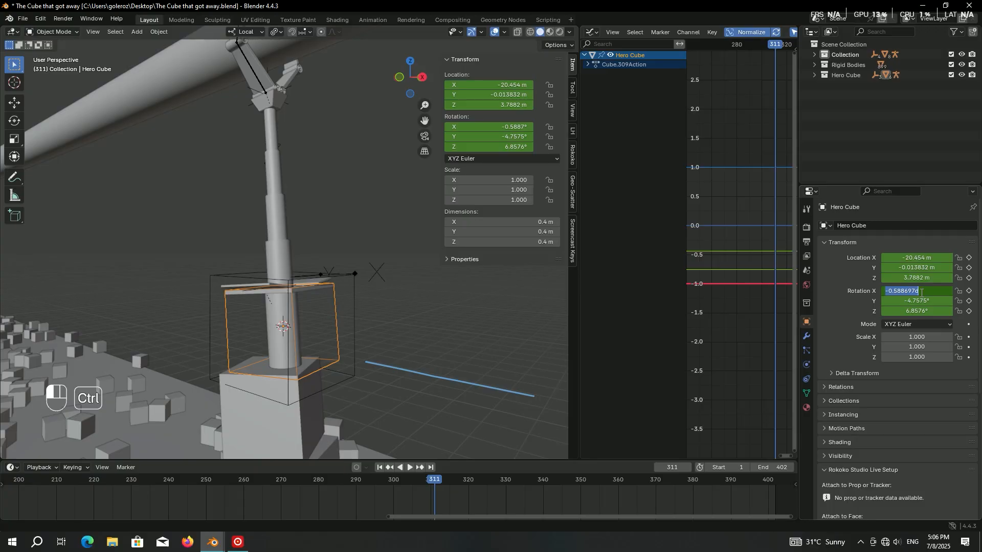
key("Escape")
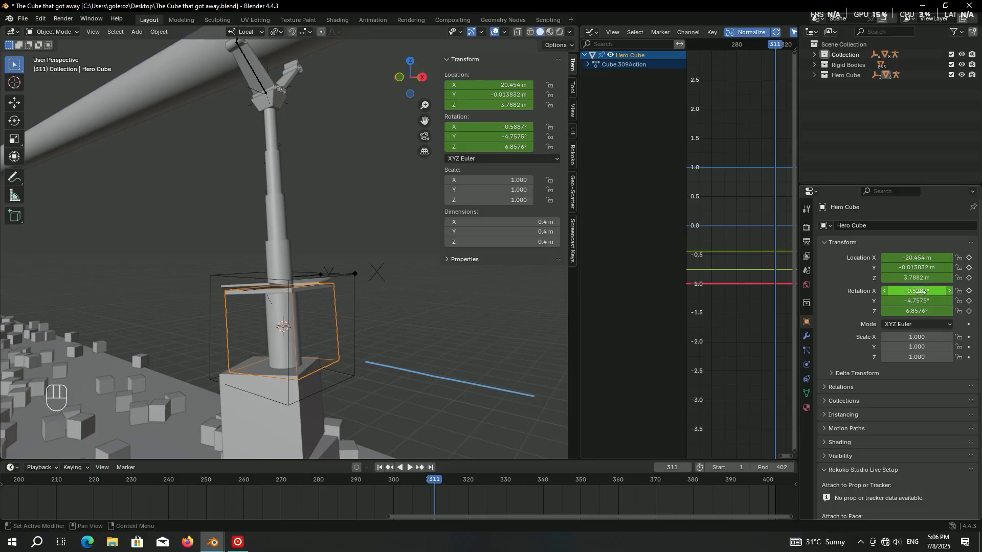
left_click(357, 315)
left_click(922, 292)
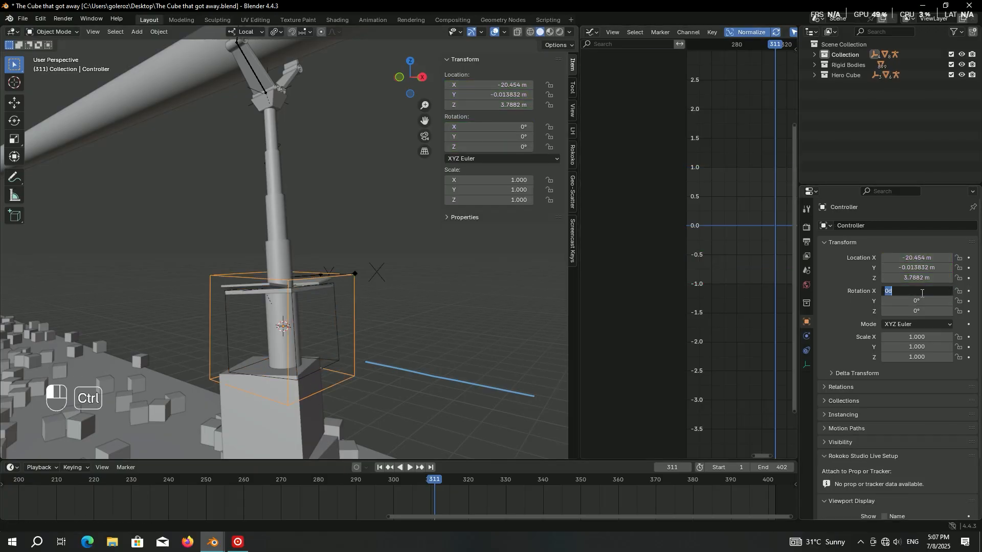
key("Return")
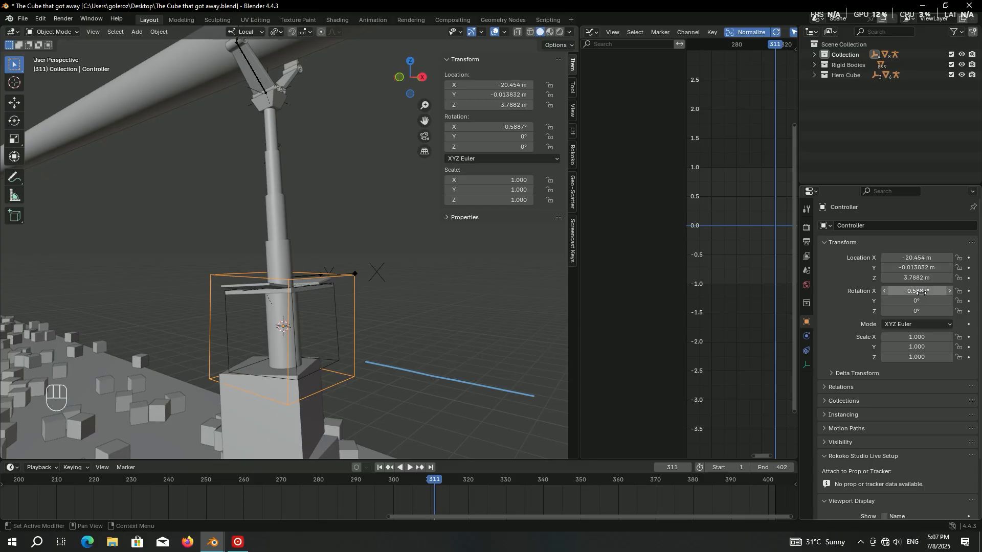
Step: Copy the Hero Cube's Y rotation of -4.7575° to the Controller's Y rotation
left_click(337, 320)
left_click(923, 302)
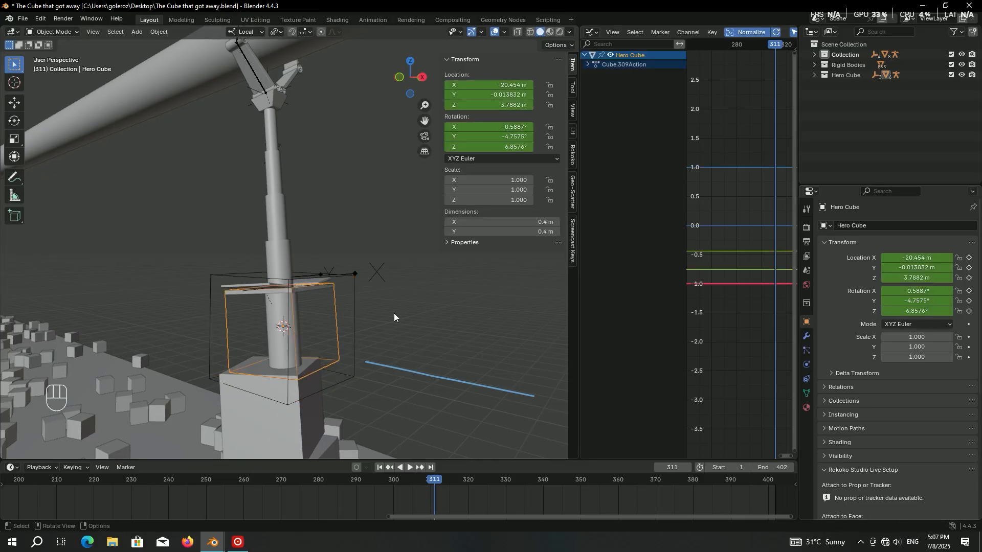
key("ctrl+c")
key("Return")
left_click(357, 314)
left_click(919, 301)
key("ctrl+v")
key("Return")
Step: Copy the Hero Cube's Z rotation of 6.8576° to the Controller's Z rotation
left_click(338, 339)
left_click(916, 311)
key("ctrl+c")
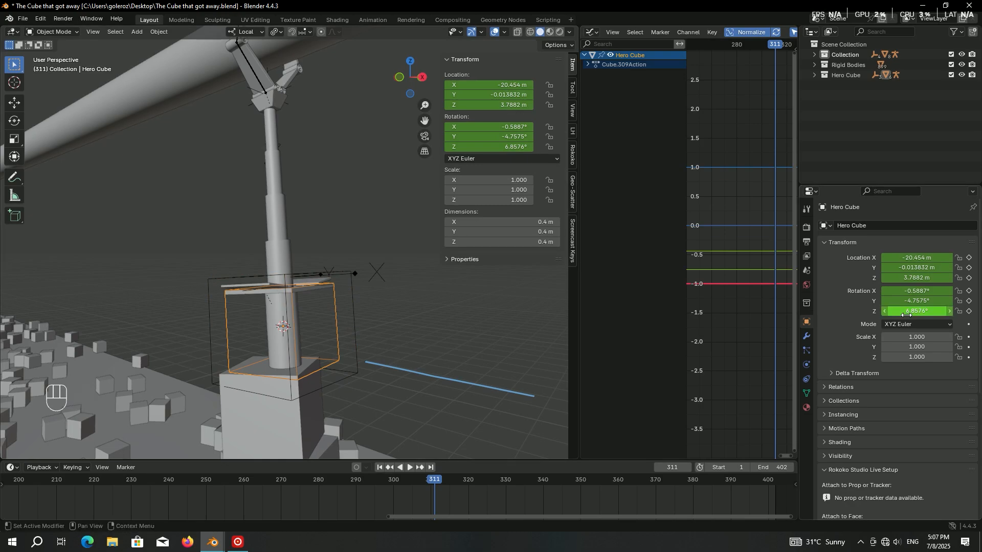
key("Return")
left_click(355, 332)
left_click(896, 311)
key("ctrl+v")
key("Return")
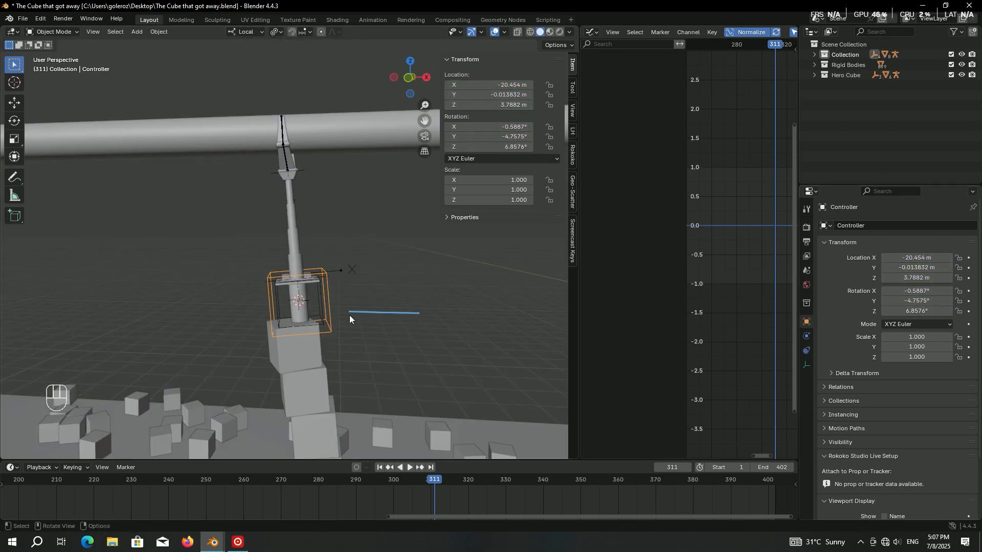
Step: Move the Controller about 1.56 m up along its local Z axis so it surrounds the claw
key("g")
key("z")
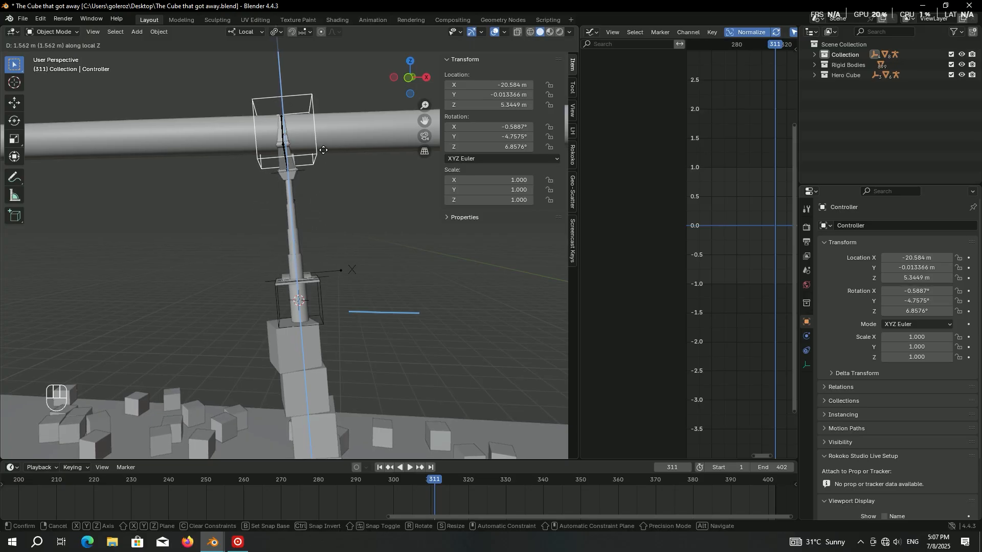
left_click(323, 152)
middle_click_drag(323, 149, 291, 70)
key("ctrl+z")
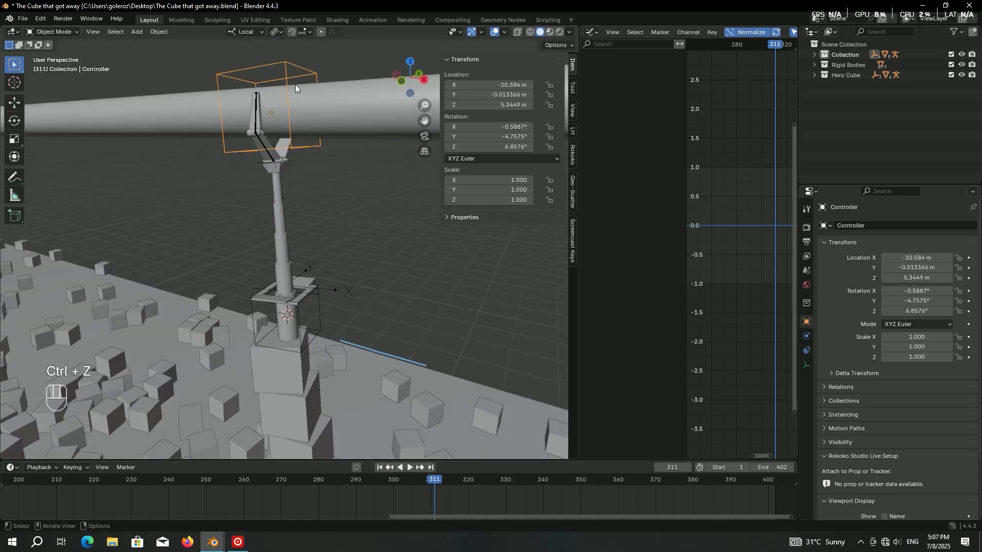
Step: Parent the Hero Cube to the Controller with Object (Keep Transform)
left_click(323, 313)
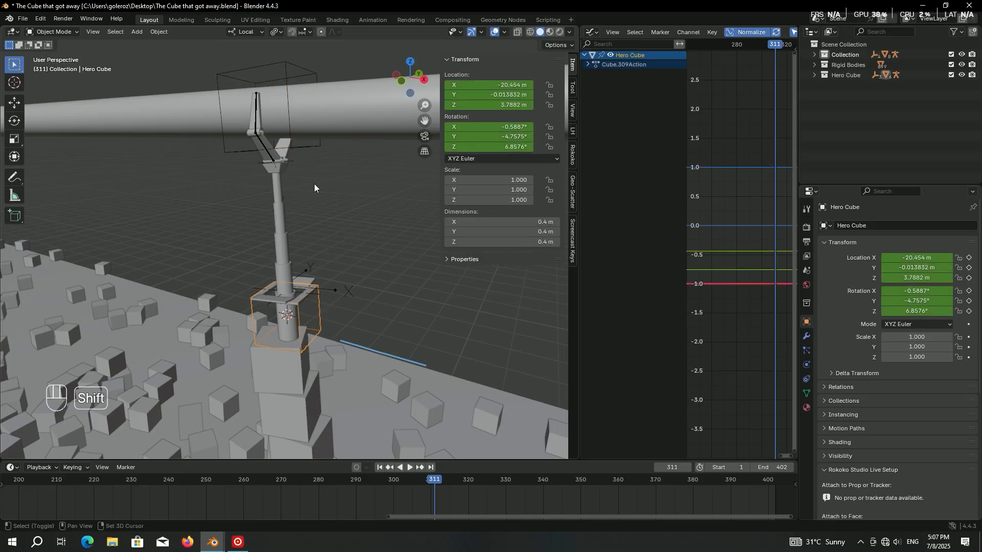
left_click(297, 63, "shift")
key("ctrl+p")
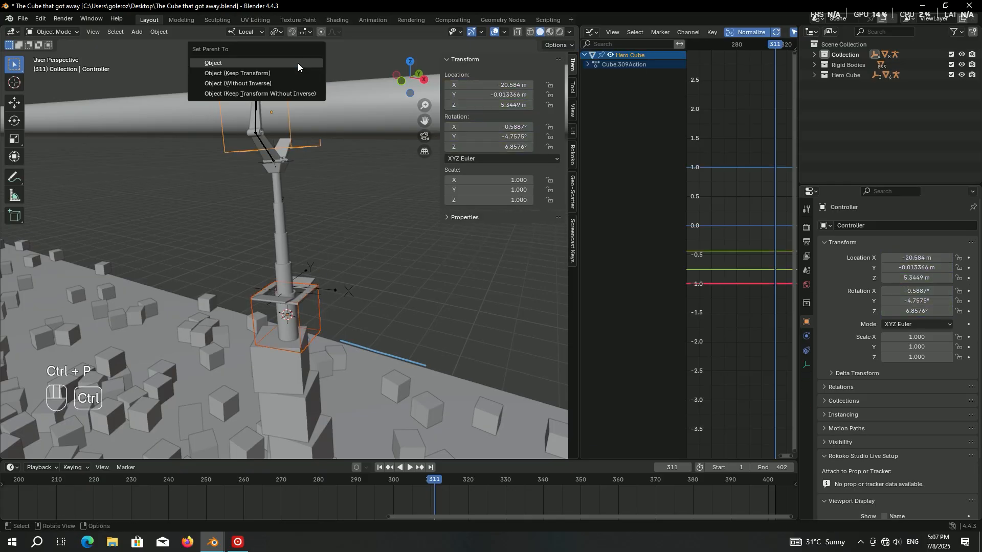
key("Down")
key("Return")
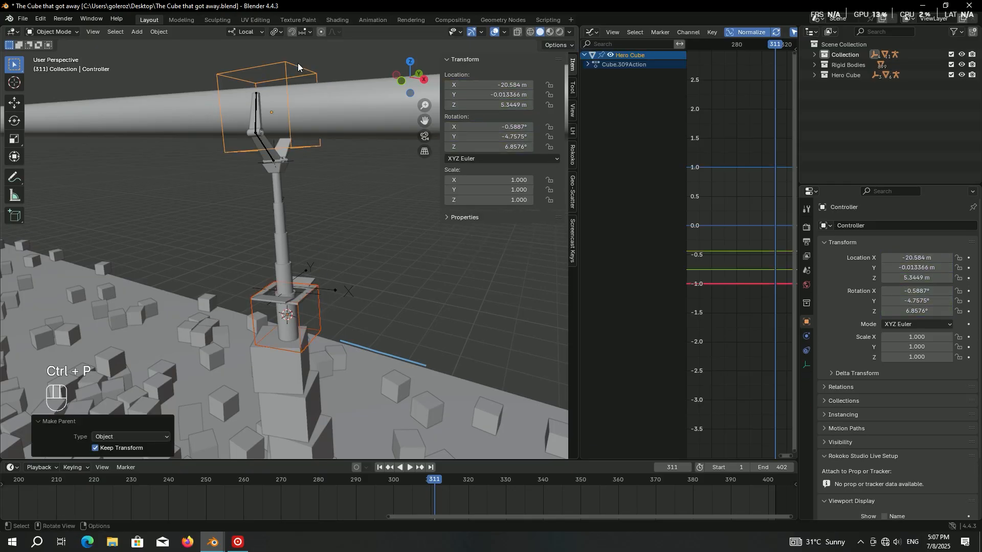
Step: Test the parenting by moving the Controller freely, cancel the move and save the file
key("g")
key("g")
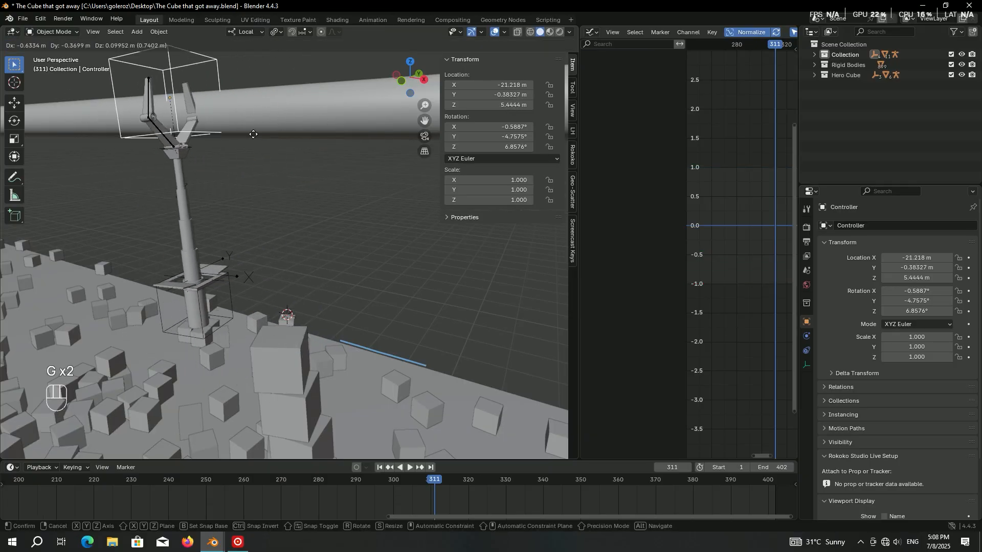
left_click(320, 195)
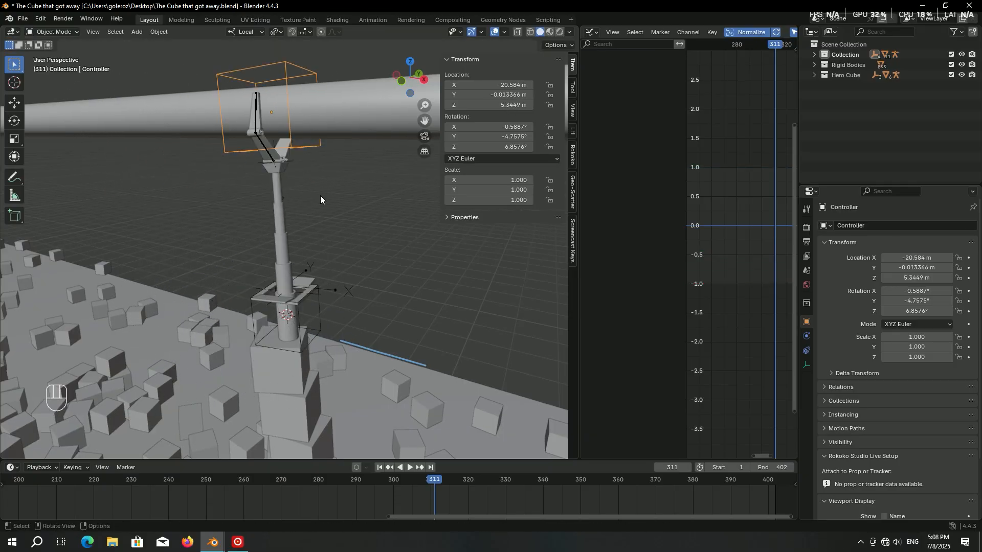
key("ctrl+s")
Step: Keyframe the Controller's X location at -20.584 m on frame 307
middle_click_drag(323, 196, 318, 271)
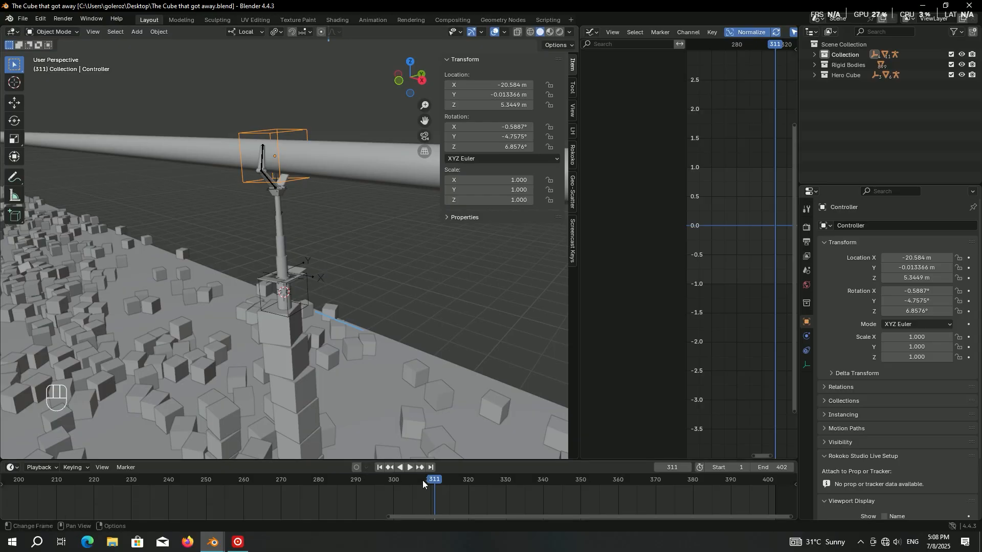
left_click_drag(431, 488, 422, 481)
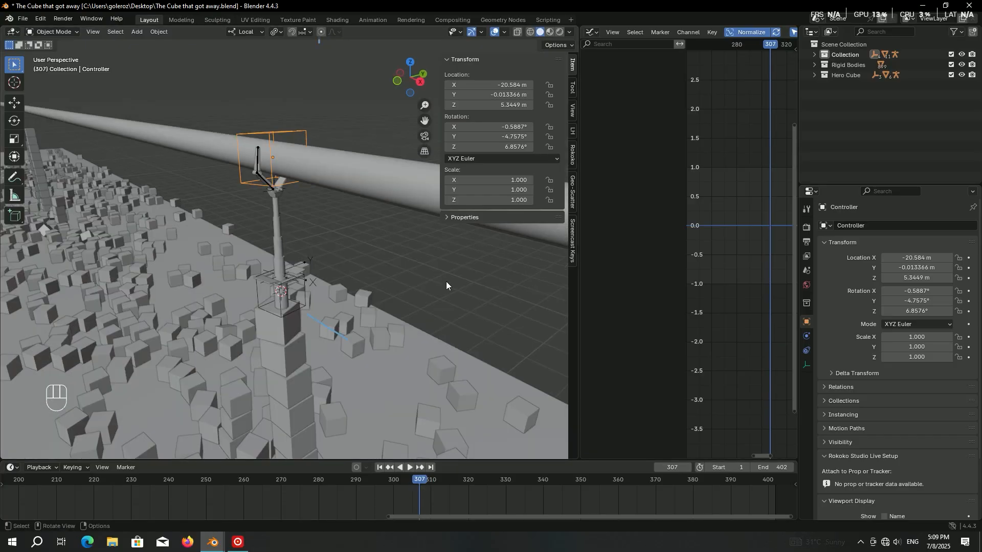
left_click(969, 258)
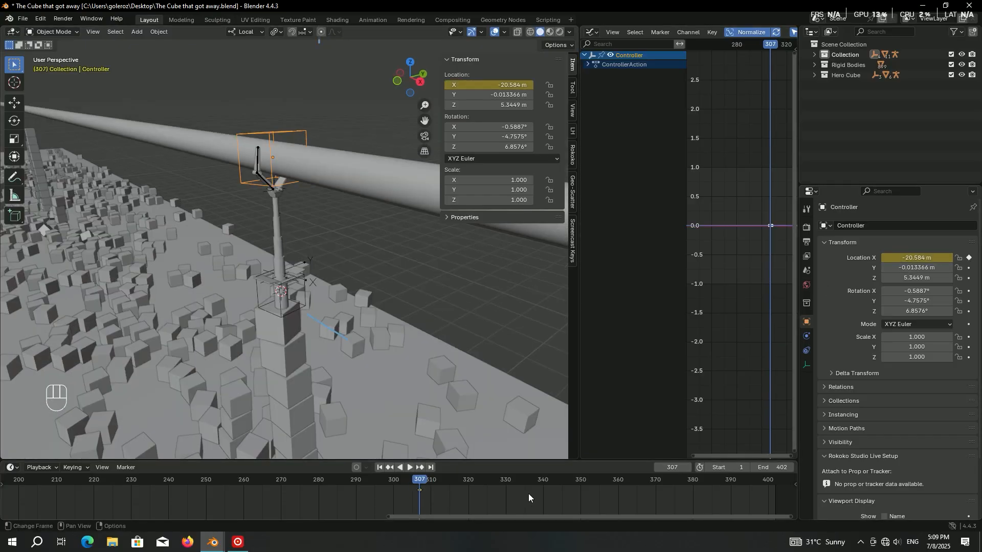
Step: On frame 344, set the Controller's X location to -30.374 m and keyframe it
left_click(557, 482)
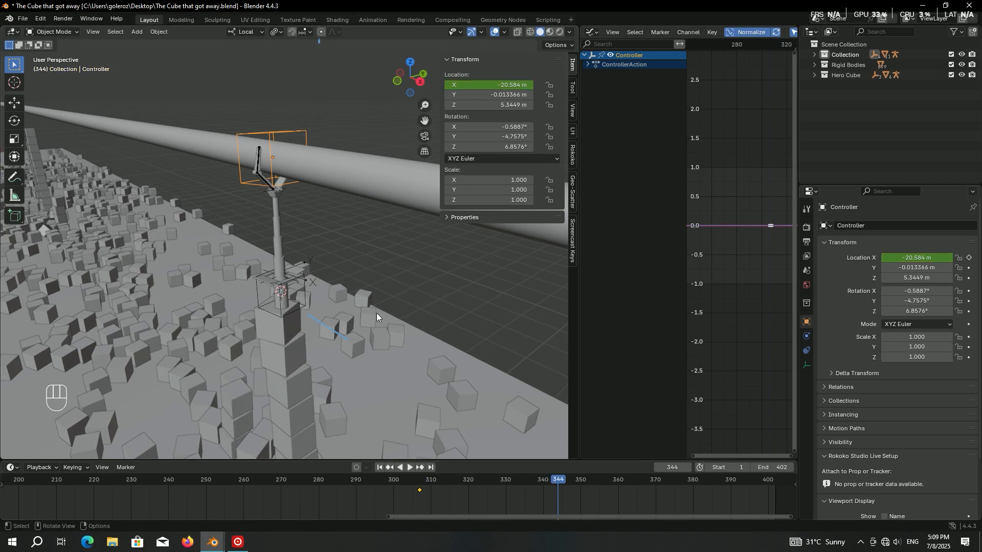
left_click_drag(911, 258, 864, 259, "shift")
middle_click_drag(102, 251, 238, 233, "shift")
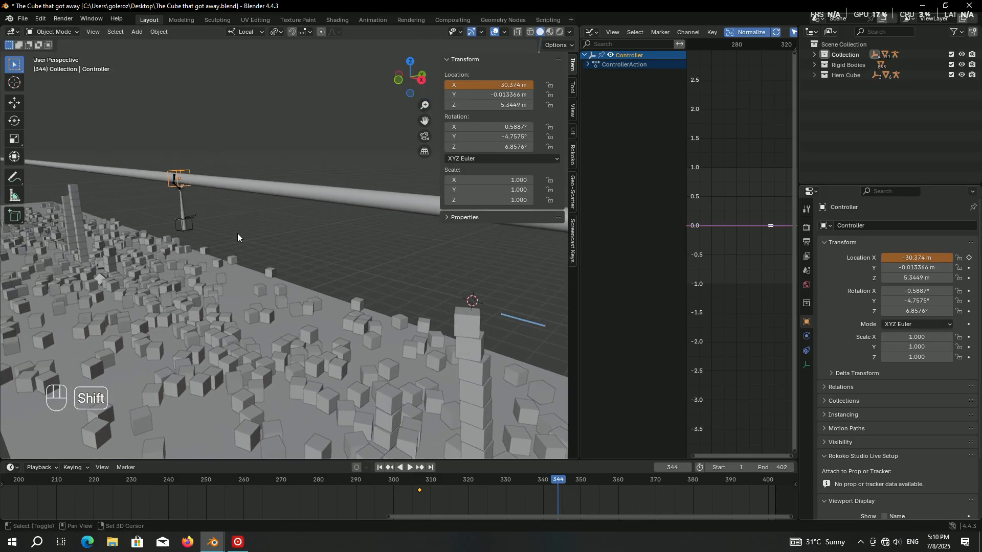
left_click(969, 258)
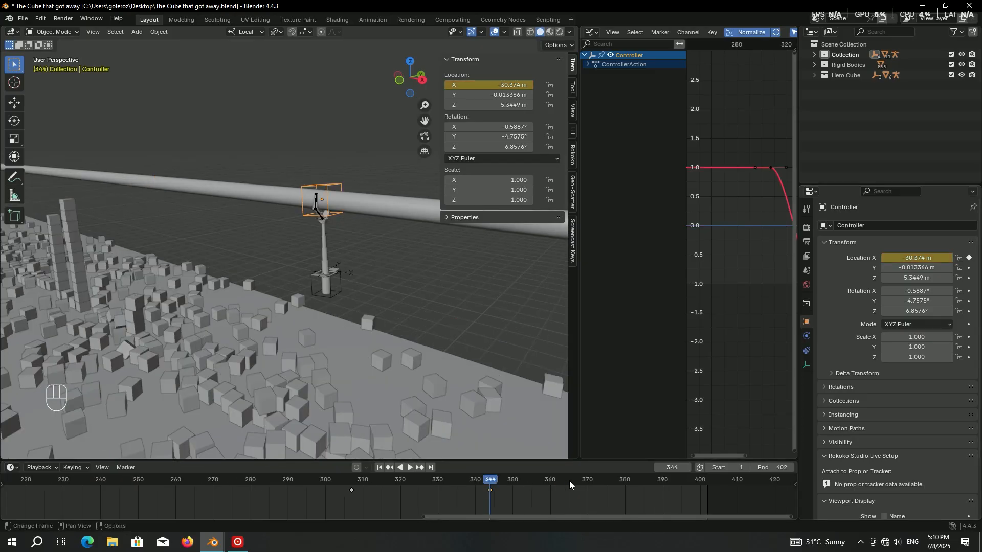
Step: On frame 368, set the Controller's X location to -42.334 m, keyframe it, and play back the slide
left_click_drag(569, 480, 580, 481)
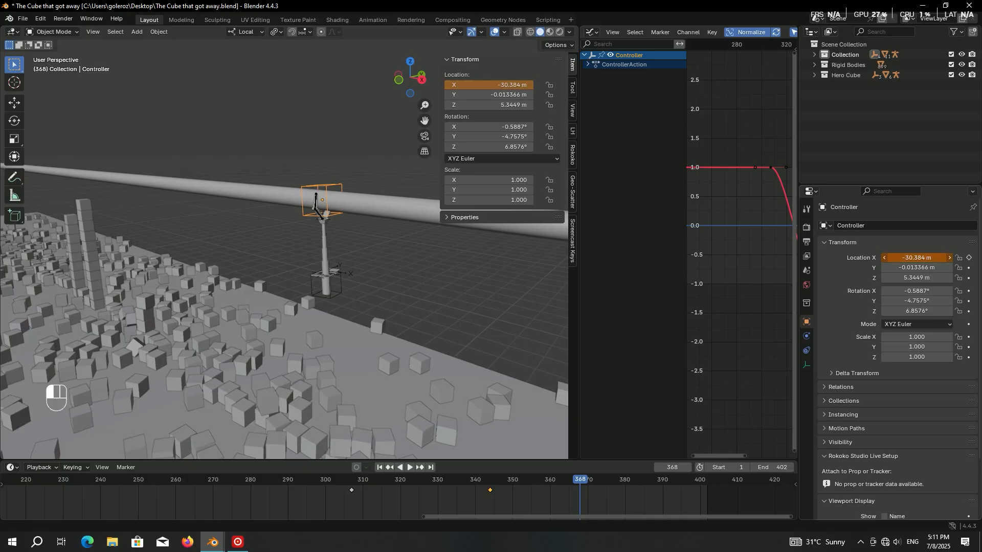
left_click_drag(916, 258, 861, 258)
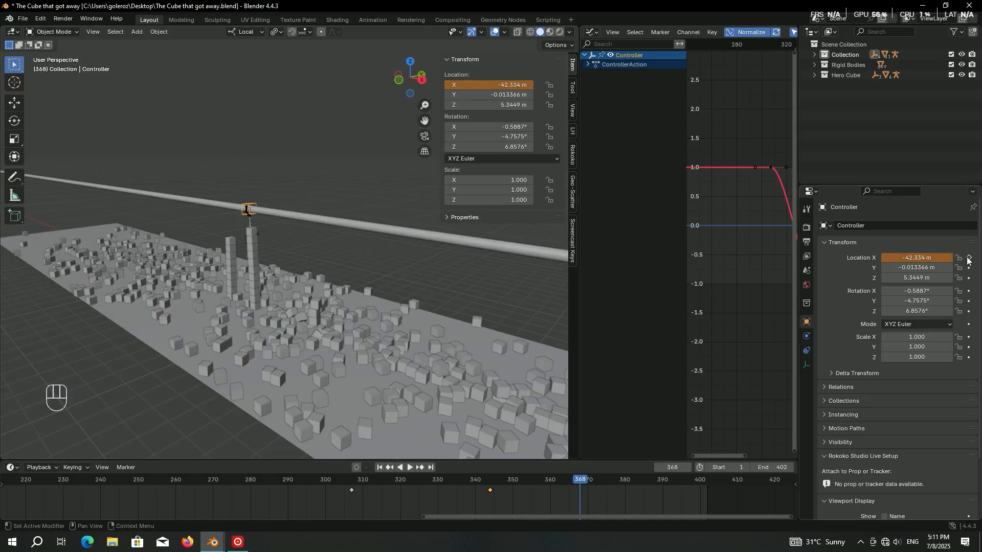
left_click(968, 258)
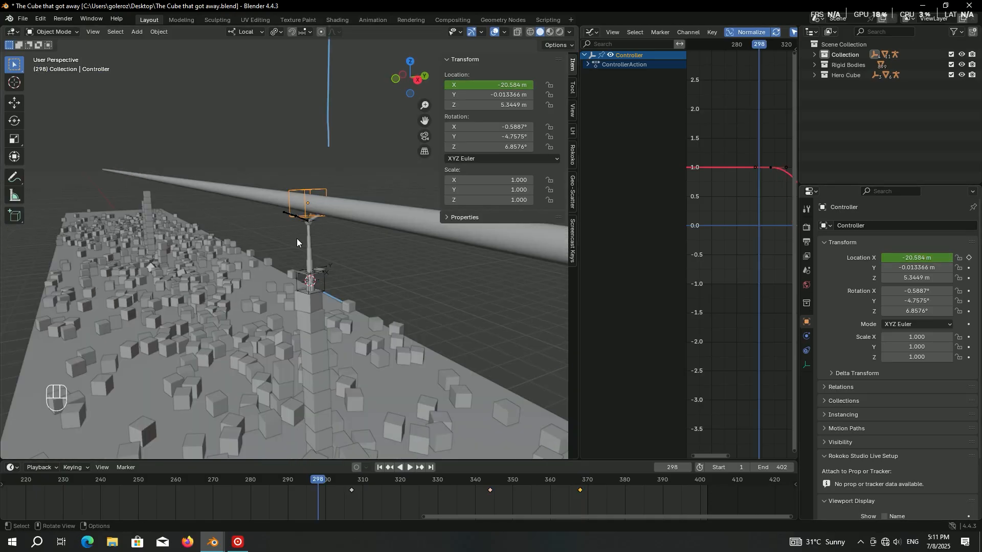
key("space")
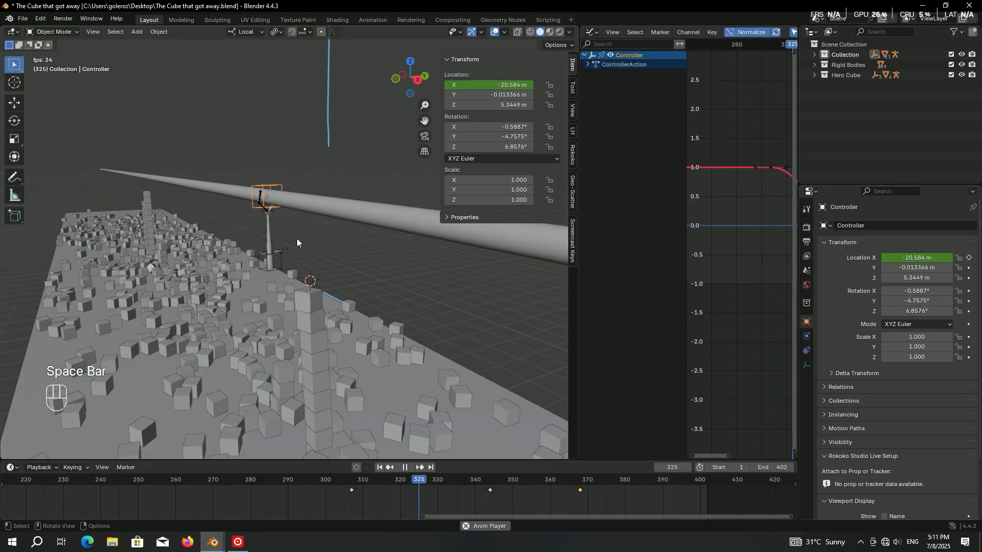
key("space")
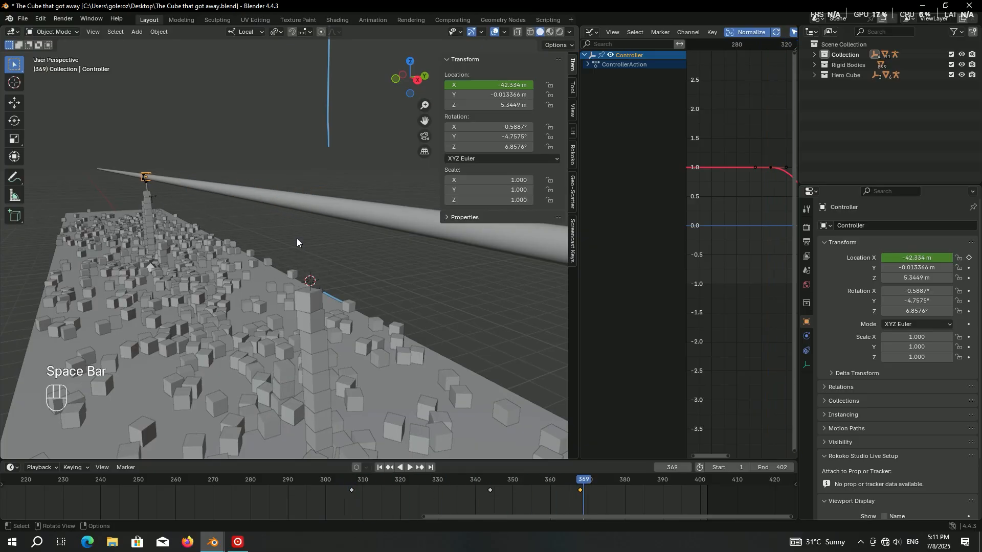
Step: Enlarge the Graph Editor and apply Linear Extrapolation to the Controller's X location curve
left_click_drag(581, 276, 440, 263)
scroll(706, 253, "down", 6)
middle_click_drag(707, 252, 604, 232)
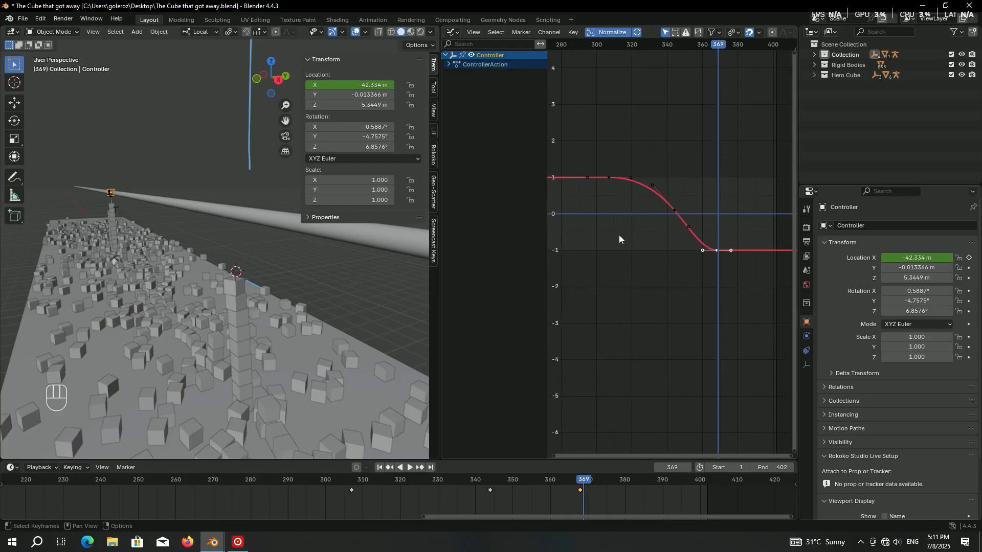
scroll(713, 264, "up", 1)
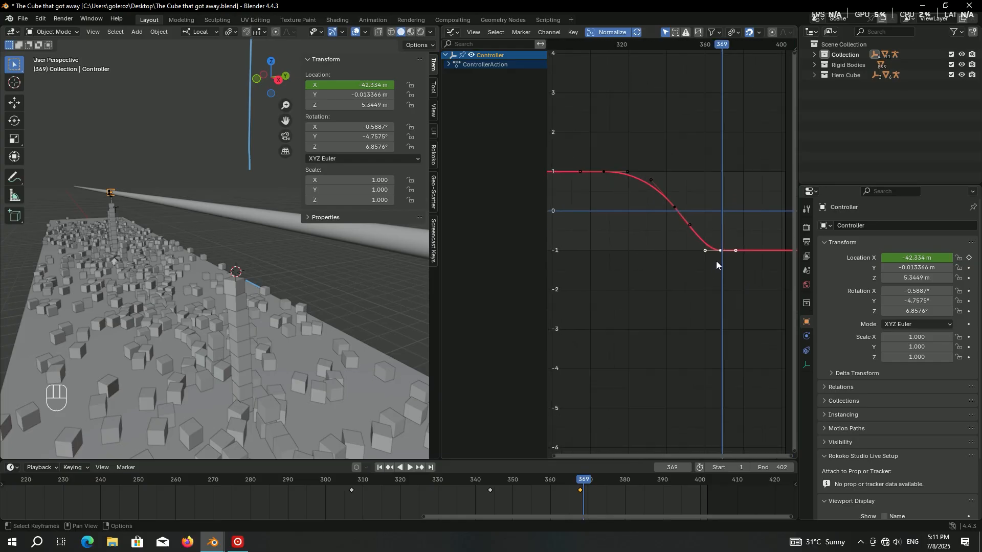
left_click(677, 210, "shift")
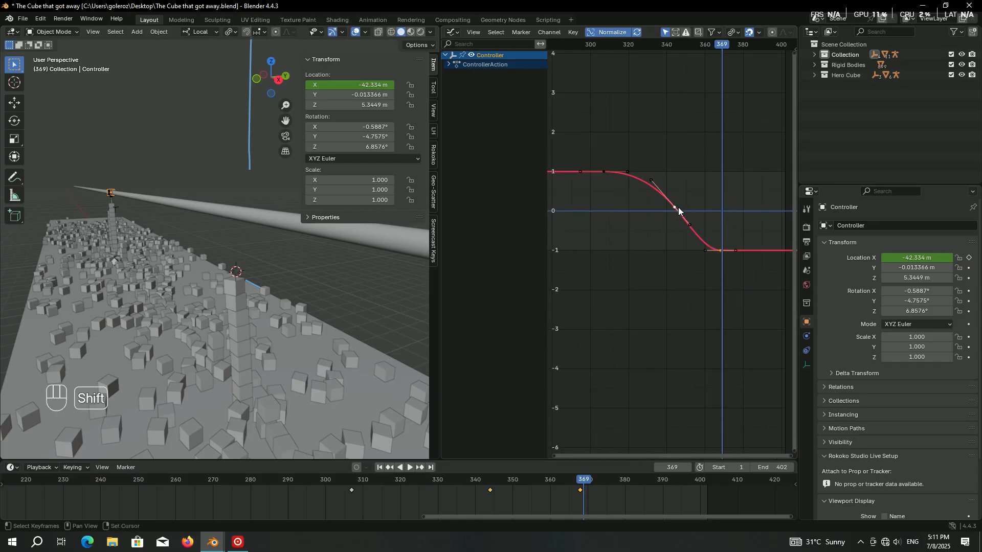
key("shift+e")
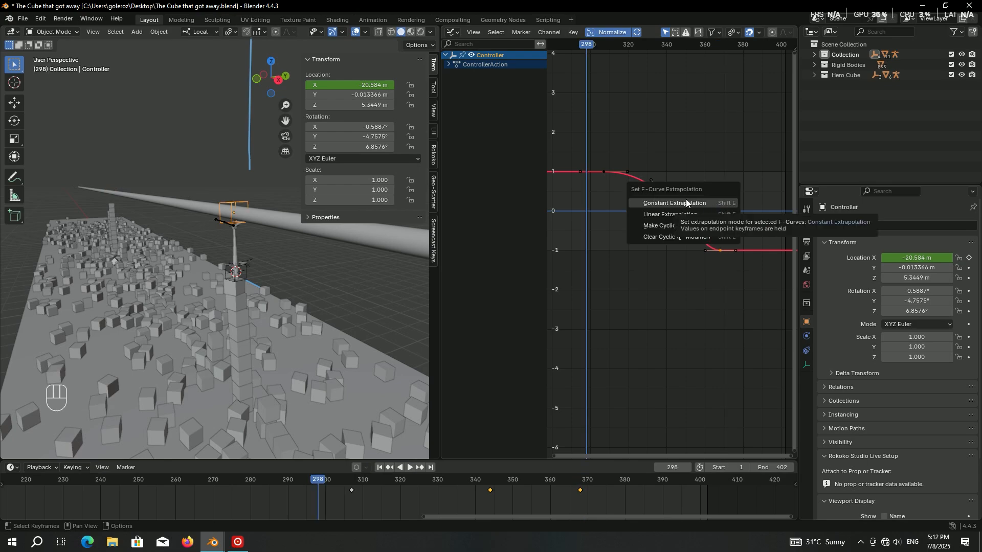
left_click(687, 215)
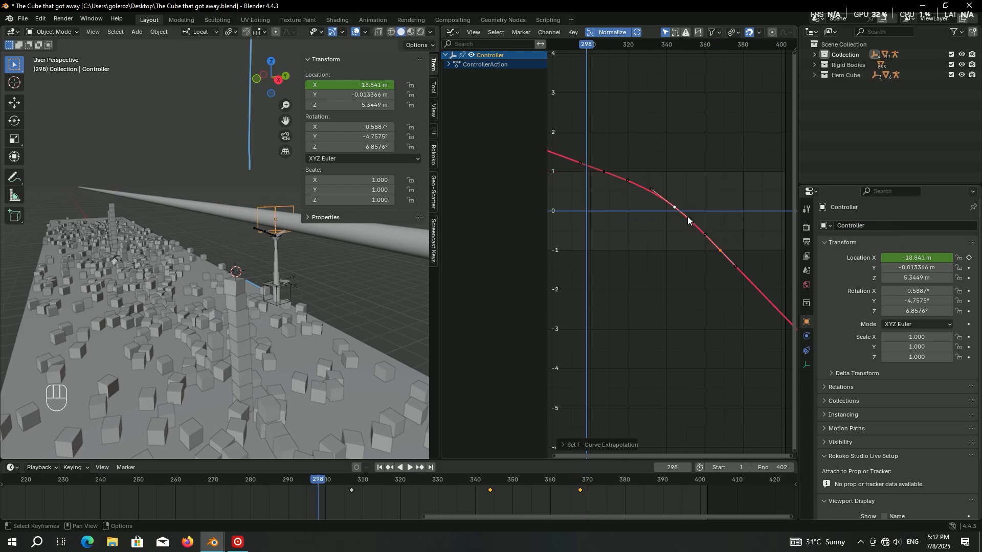
Step: Play back the extrapolated slide from before frame 292 to check the Controller's motion along the Stick
scroll(726, 262, "down", 2)
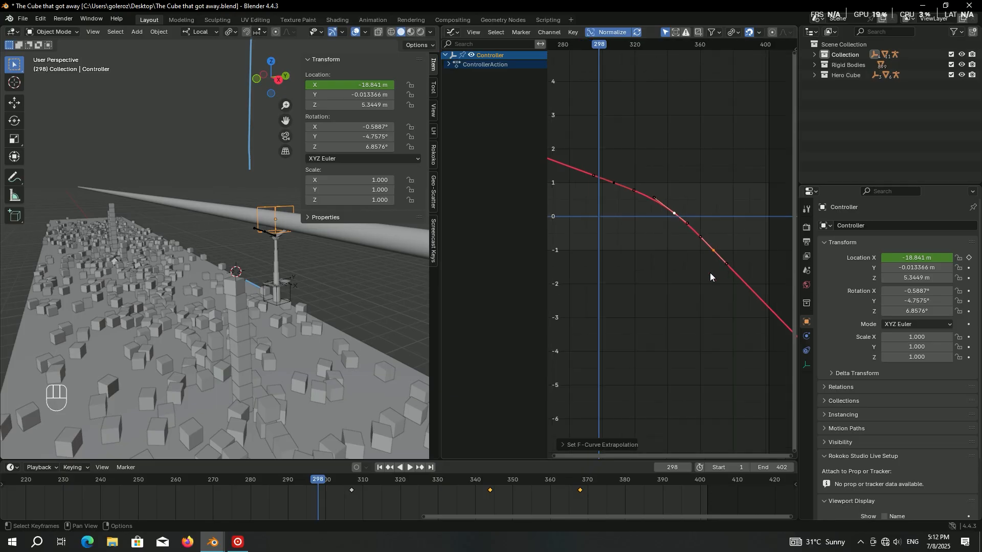
left_click_drag(315, 482, 273, 482)
scroll(278, 347, "down", 3)
key("space")
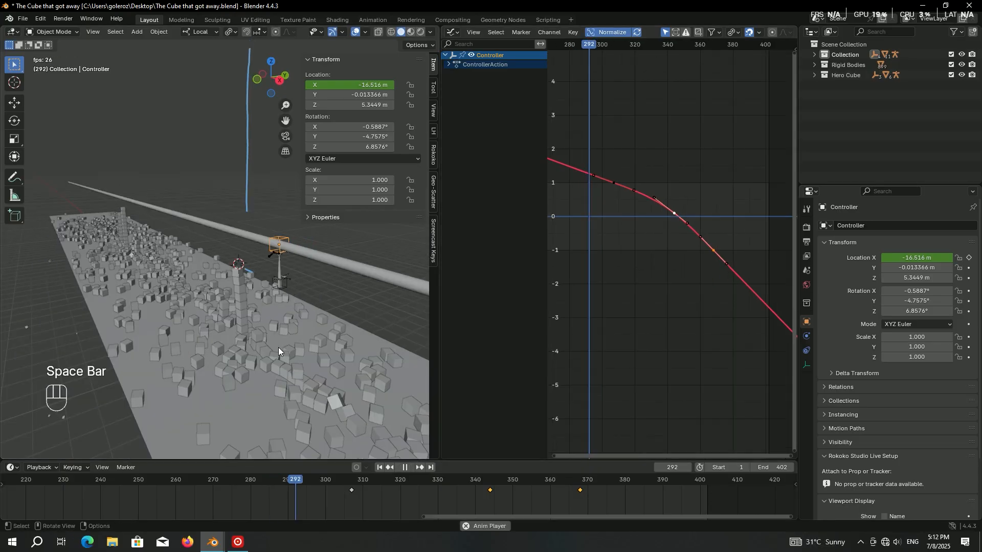
key("space")
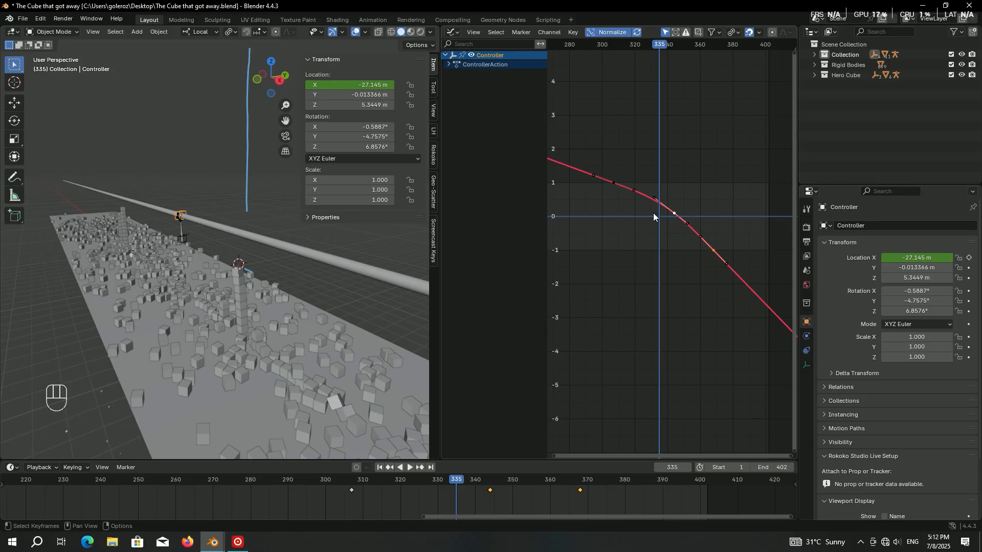
Step: Flatten the handles of the X location keyframe at frame 307 by scaling them to 0 along Y
middle_click_drag(609, 189, 664, 201)
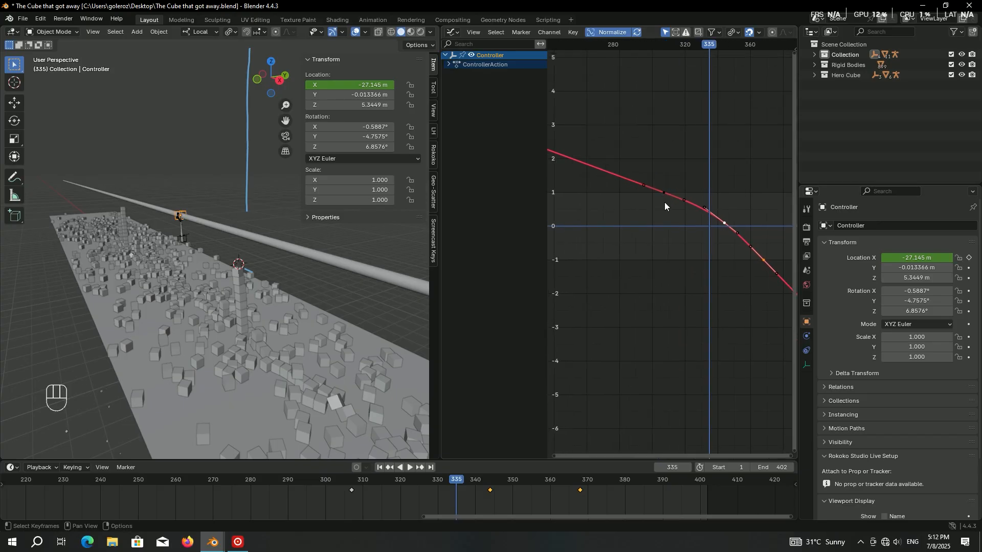
scroll(667, 204, "up", 1)
left_click(662, 188)
key("s")
key("y")
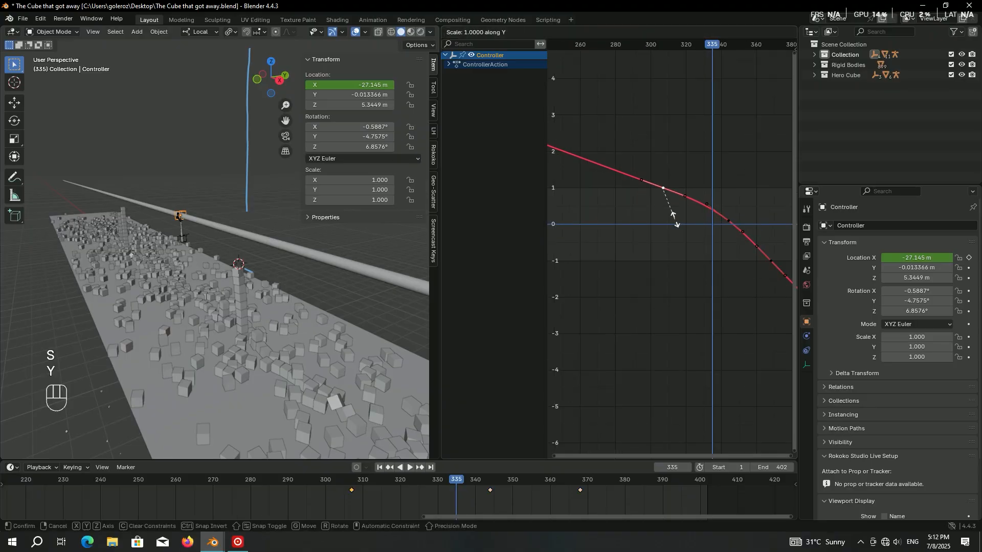
key("KP_0")
key("KP_Enter")
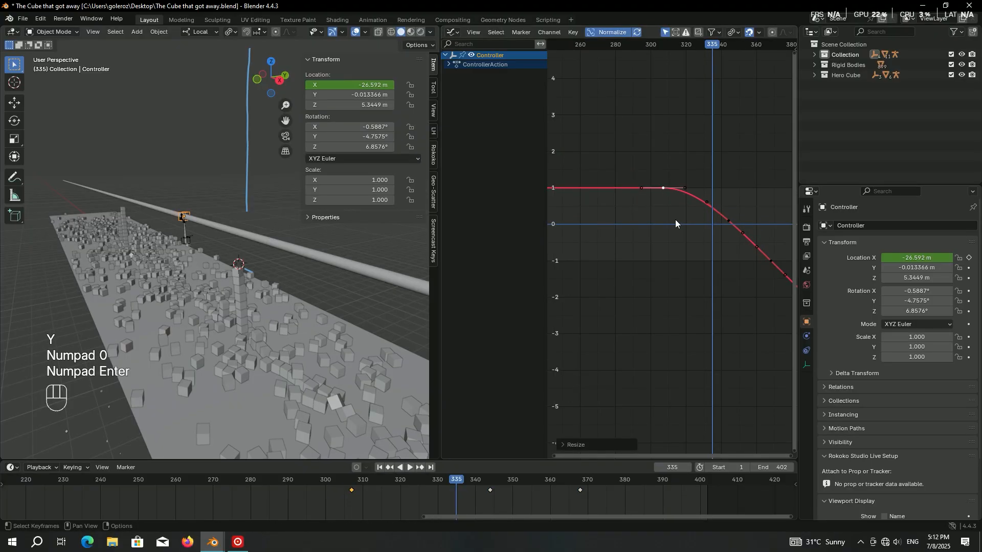
Step: Play back the slide with the flattened start and save the file
key("space")
key("space")
key("space")
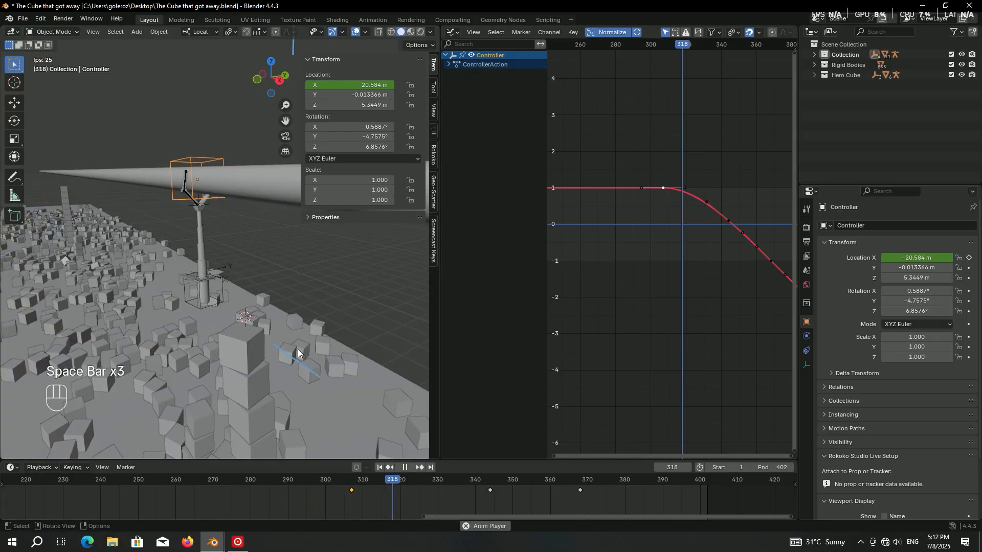
key("space")
key("ctrl+s")
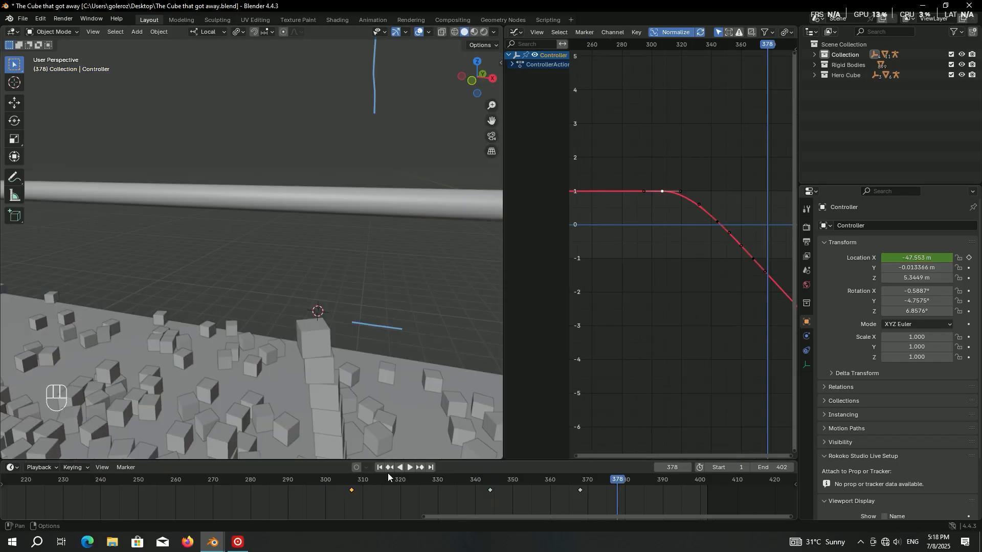
Step: Keyframe the Controller's X rotation at -0.5887° and Y rotation at -4.7575° on frame 307, and save the file
left_click_drag(388, 473, 377, 478)
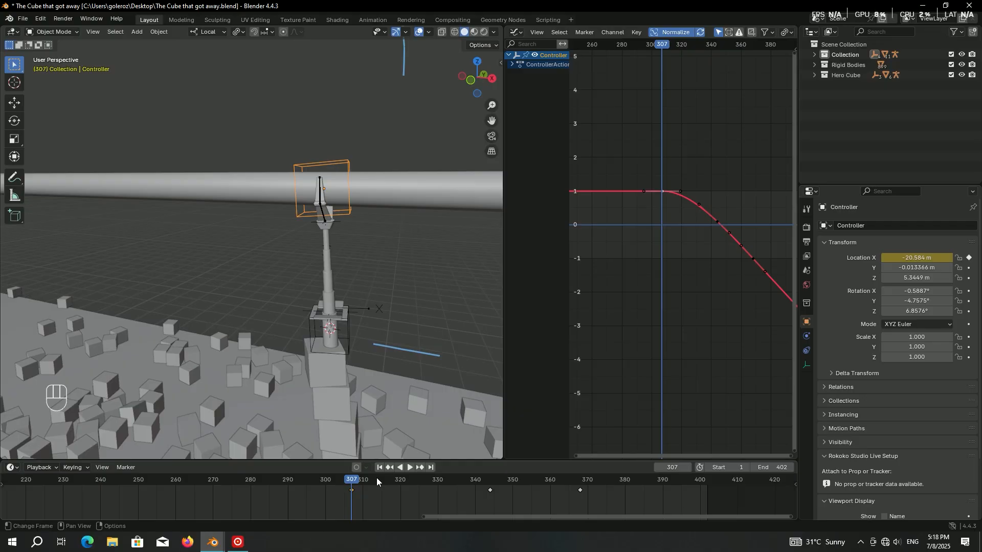
left_click(967, 301)
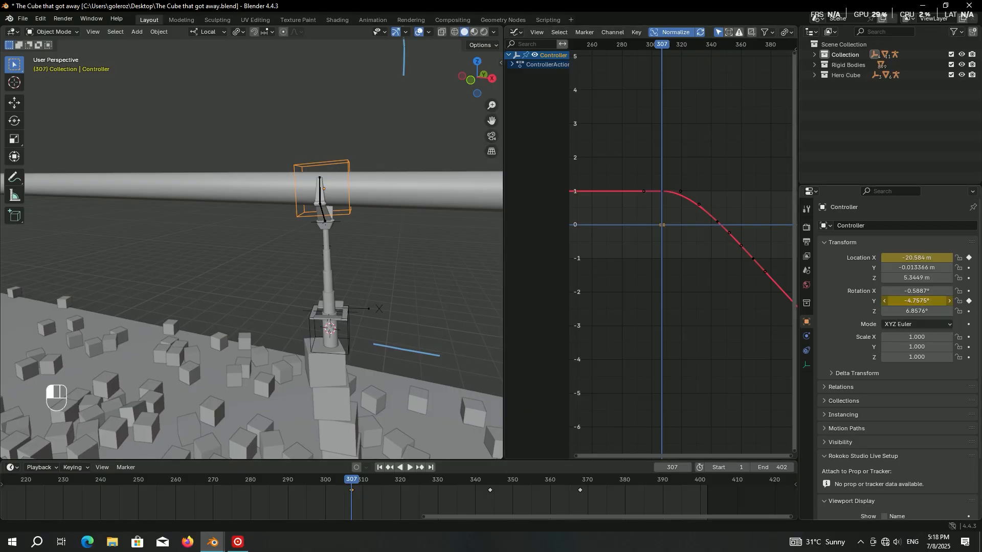
mouse_move(934, 304)
left_mouse_down()
mouse_move(915, 304)
mouse_move(936, 303)
left_mouse_up()
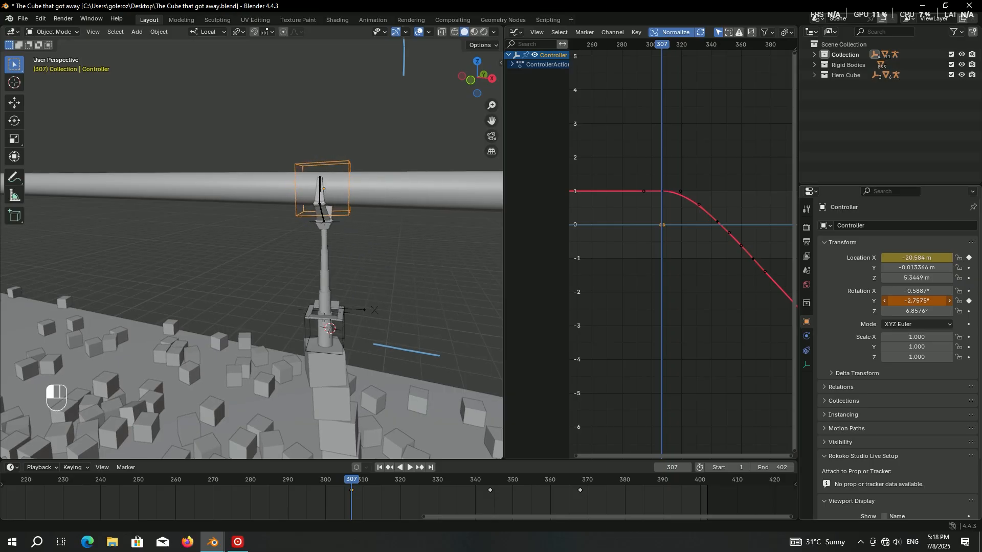
right_click(934, 303)
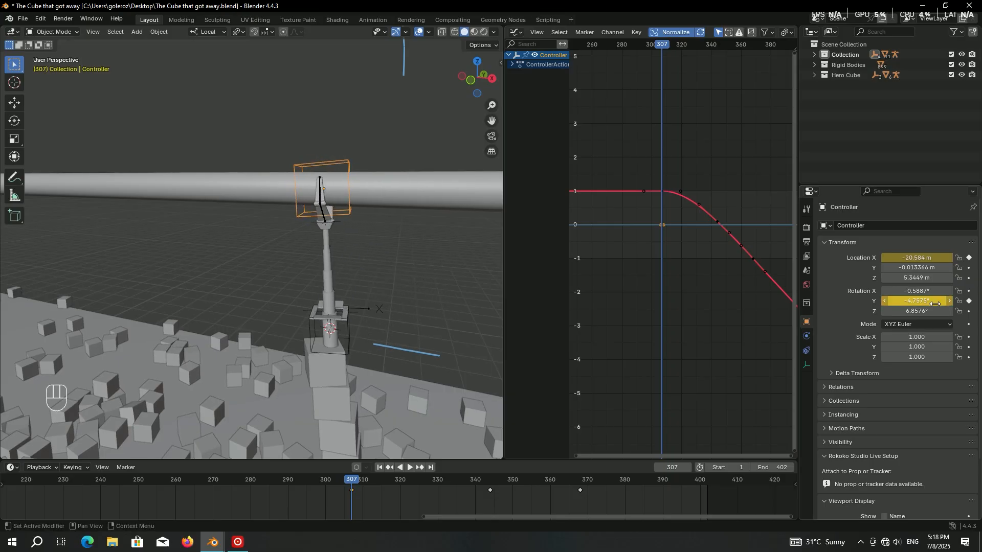
left_click(969, 291)
middle_click_drag(461, 271, 435, 270)
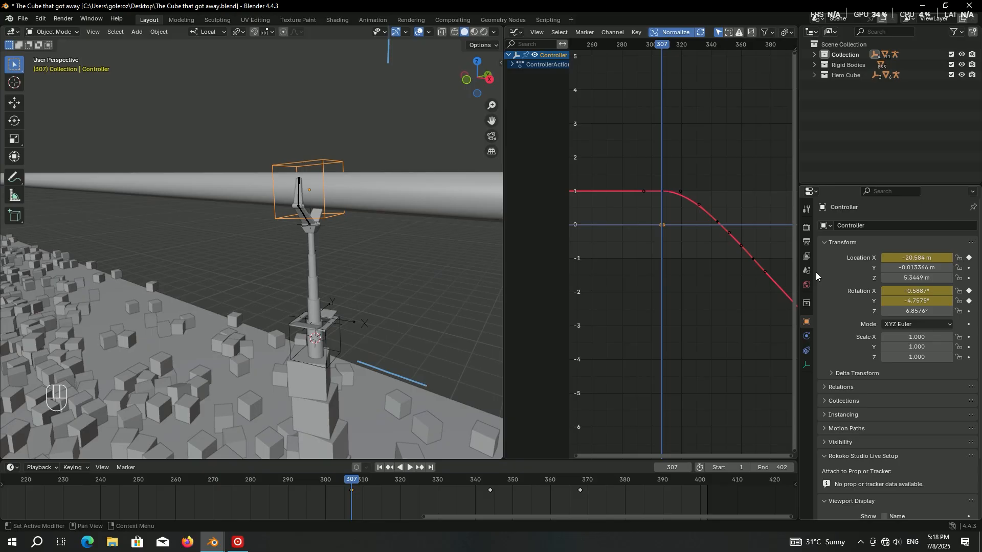
mouse_move(917, 287)
left_mouse_down()
mouse_move(941, 288)
mouse_move(911, 288)
left_mouse_up()
right_click(917, 288)
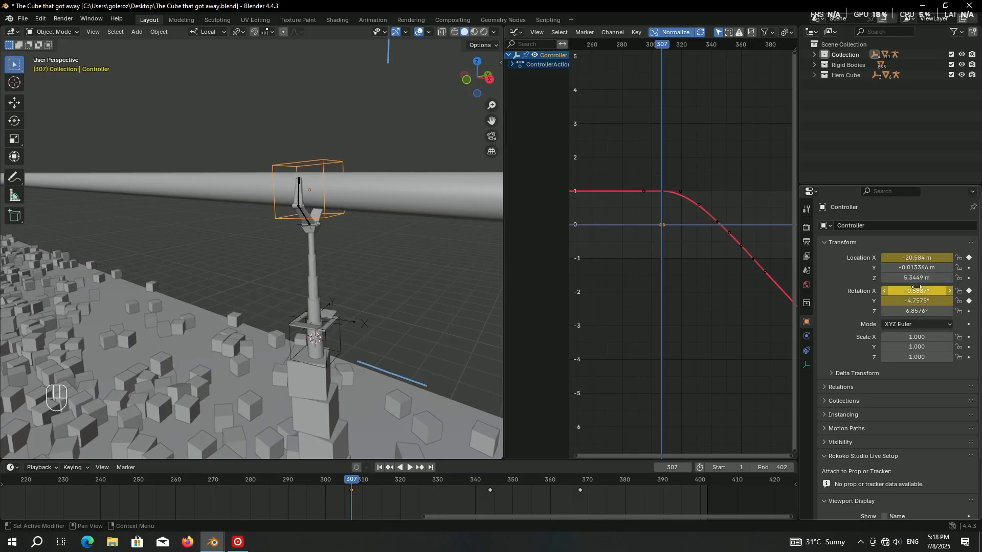
key("ctrl+s")
Step: On frame 325, set the Controller's Y rotation to -41.758° and keyframe it, saving the file
scroll(342, 290, "down", 2)
left_click_drag(434, 480, 421, 482)
key("KP_Decimal")
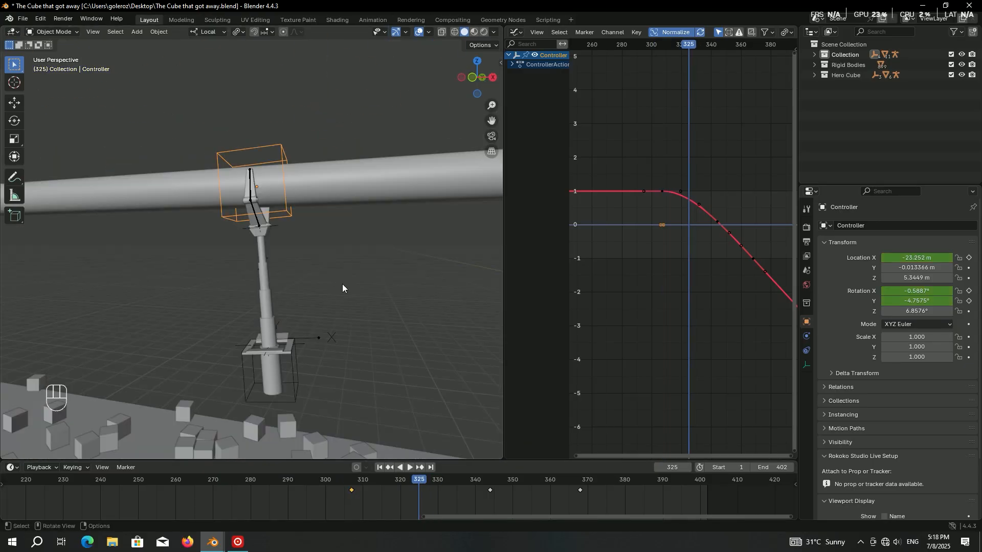
left_click_drag(917, 300, 897, 301)
scroll(345, 260, "up", 3)
middle_click_drag(377, 241, 337, 243)
scroll(341, 106, "down", 5)
middle_click_drag(353, 153, 320, 196)
key("ctrl+s")
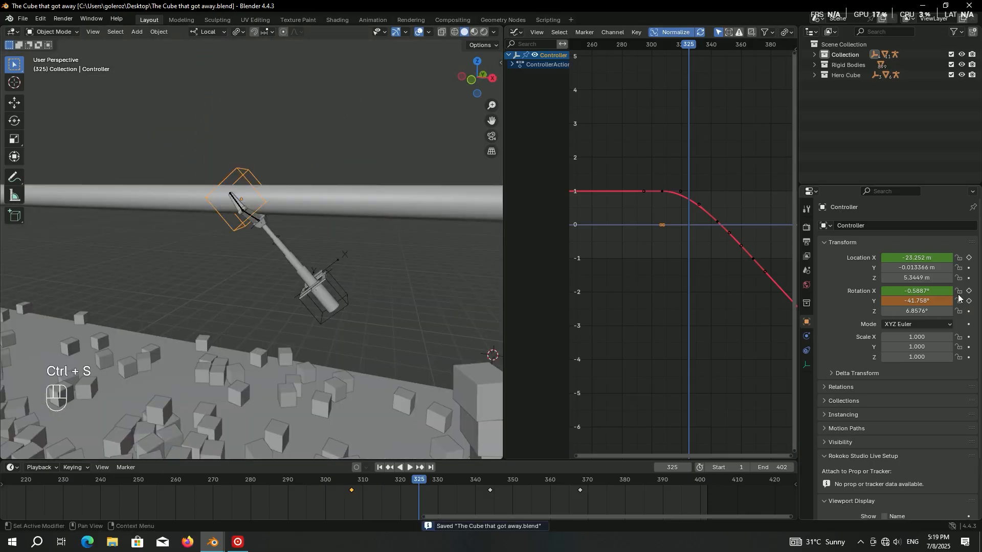
left_click(969, 300)
Step: On frame 357, swing the Controller the other way by setting its Y rotation to 43.242° and keyframe it
left_click_drag(532, 484, 539, 481)
key("KP_Decimal")
scroll(376, 345, "down", 7)
middle_click_drag(375, 345, 391, 332)
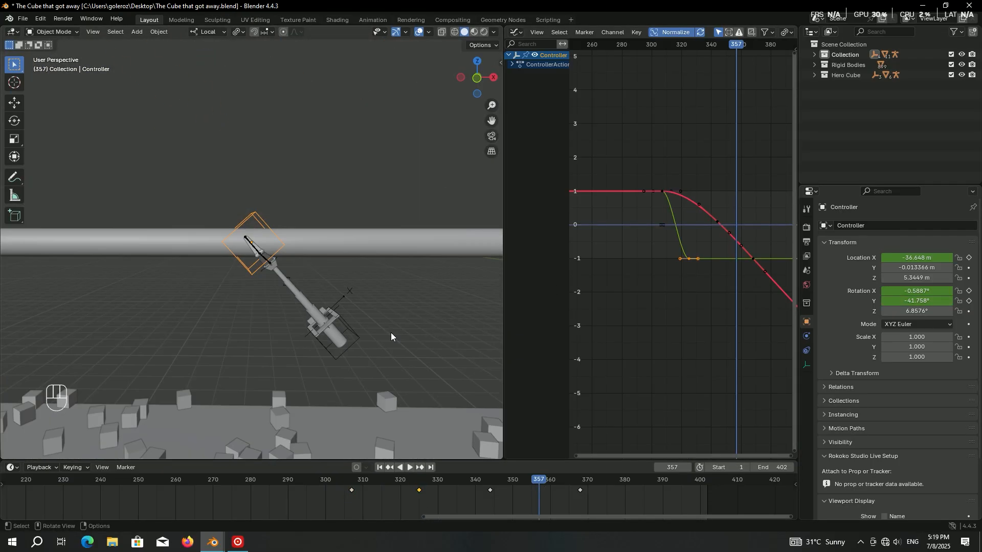
left_click_drag(916, 300, 961, 302)
left_click(969, 301)
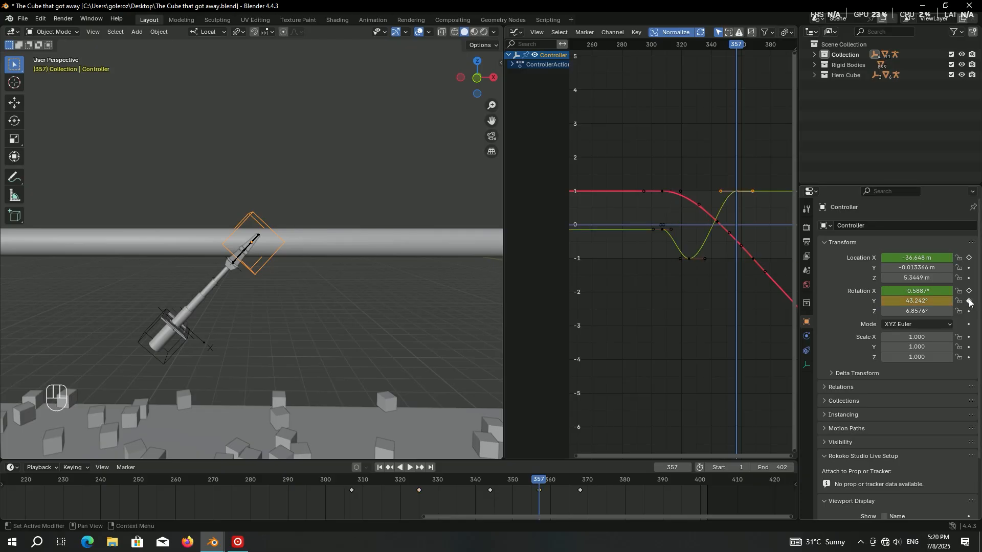
Step: Tilt the Controller sideways around the Stick on frame 357 with an X rotation of 31.411° and keyframe it
middle_click_drag(468, 298, 299, 308)
middle_click_drag(247, 325, 262, 286)
middle_click_drag(262, 287, 205, 306, "shift")
middle_click_drag(383, 253, 250, 258, "shift")
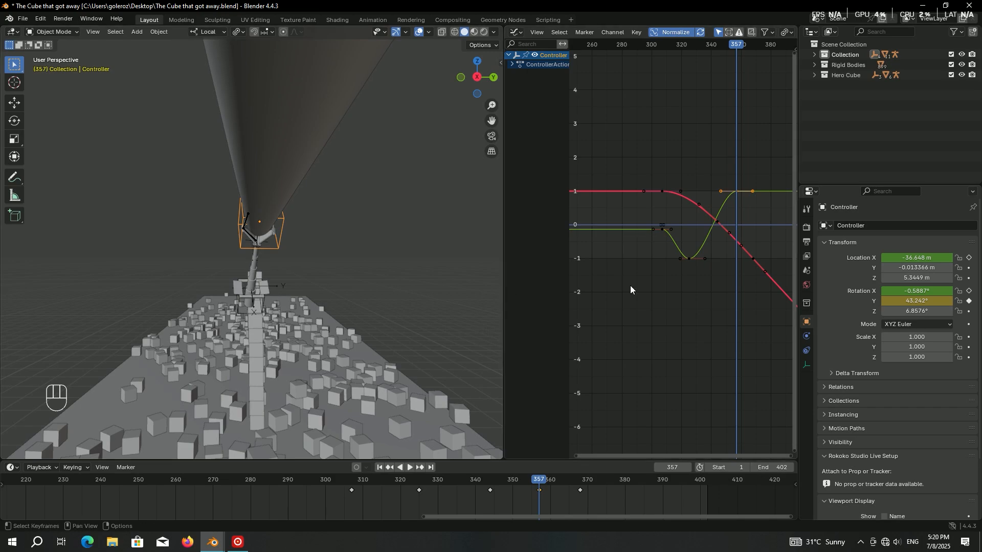
left_click_drag(919, 295, 948, 295)
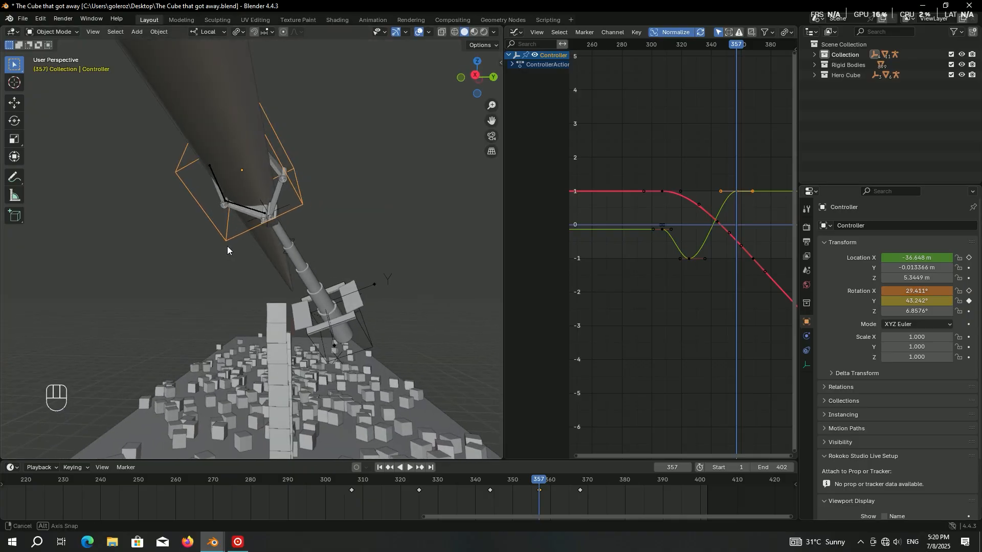
middle_click_drag(227, 246, 299, 267)
left_click_drag(916, 292, 920, 292)
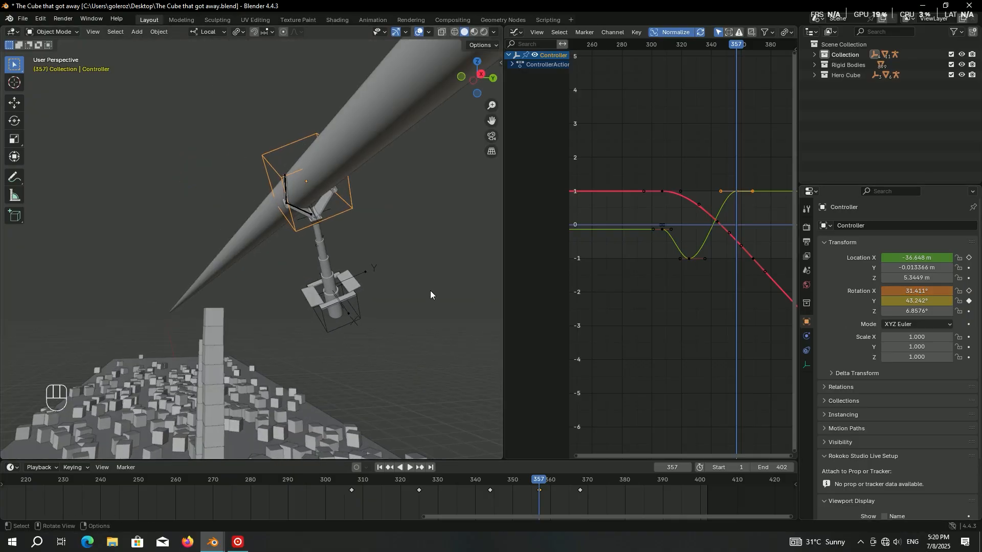
left_click(969, 291)
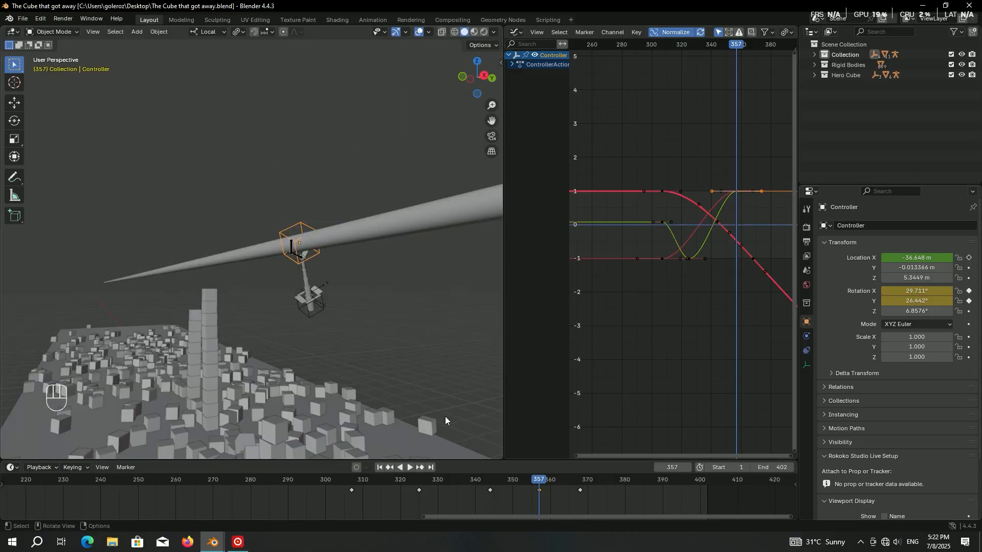
Step: On the end frame 402, set the Controller's Y rotation to -28.558° and keyframe it
middle_click_drag(590, 490, 487, 490)
left_click(431, 468)
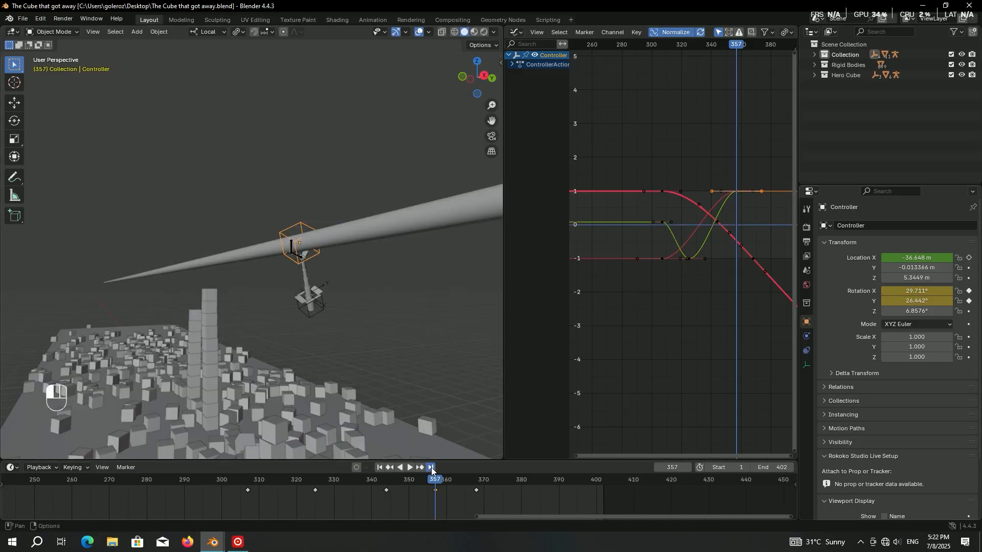
key("KP_Decimal")
middle_click_drag(315, 382, 346, 347)
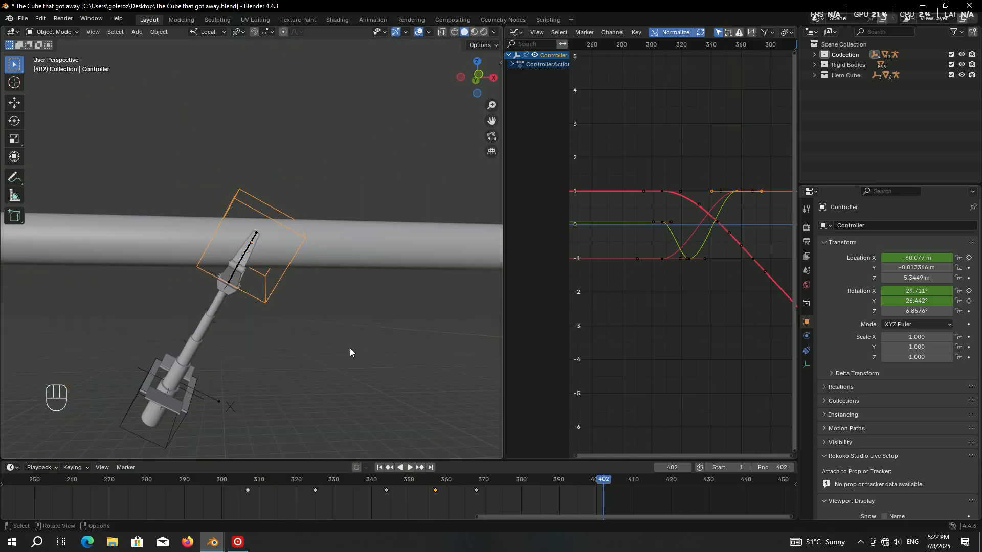
left_click_drag(916, 301, 869, 301)
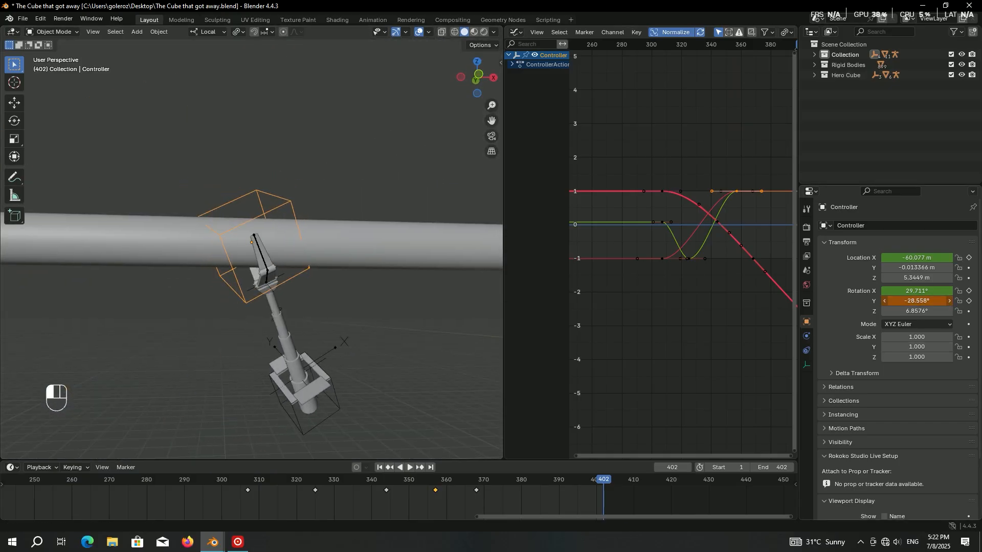
left_click(969, 301)
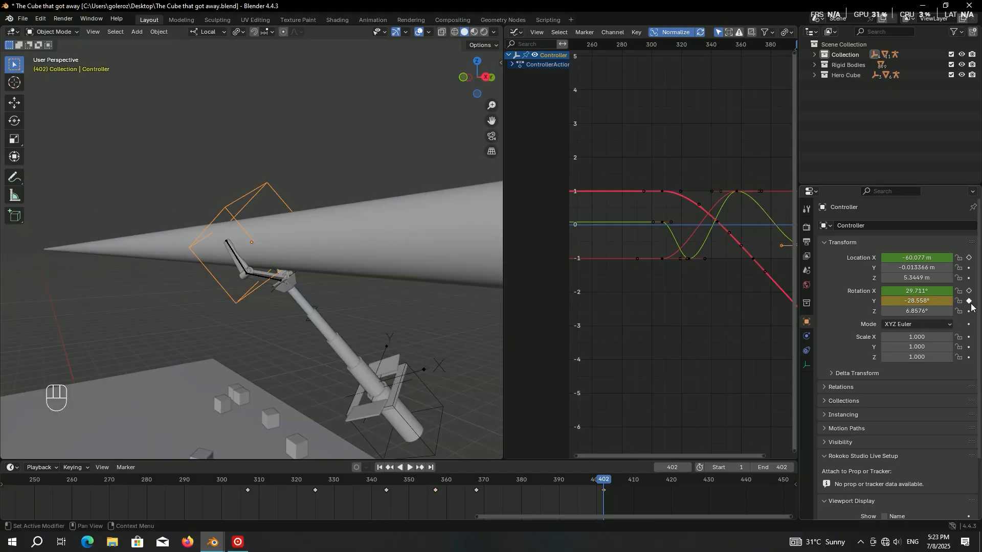
Step: Set the Controller's X rotation to -12.289° on frame 402 and keyframe it
left_click_drag(916, 291, 877, 290)
scroll(266, 294, "down", 2)
middle_click_drag(267, 296, 360, 299)
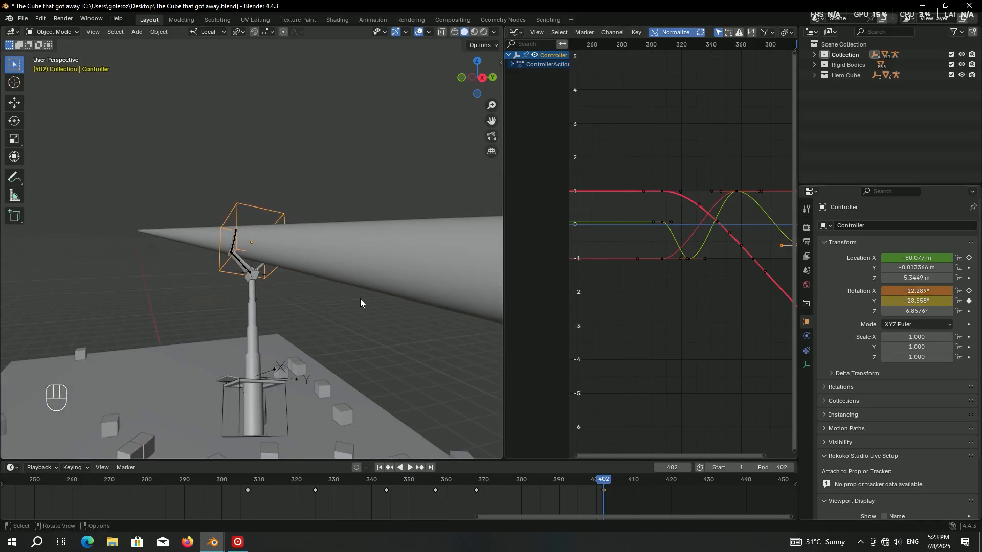
right_click(913, 291)
left_click(969, 291)
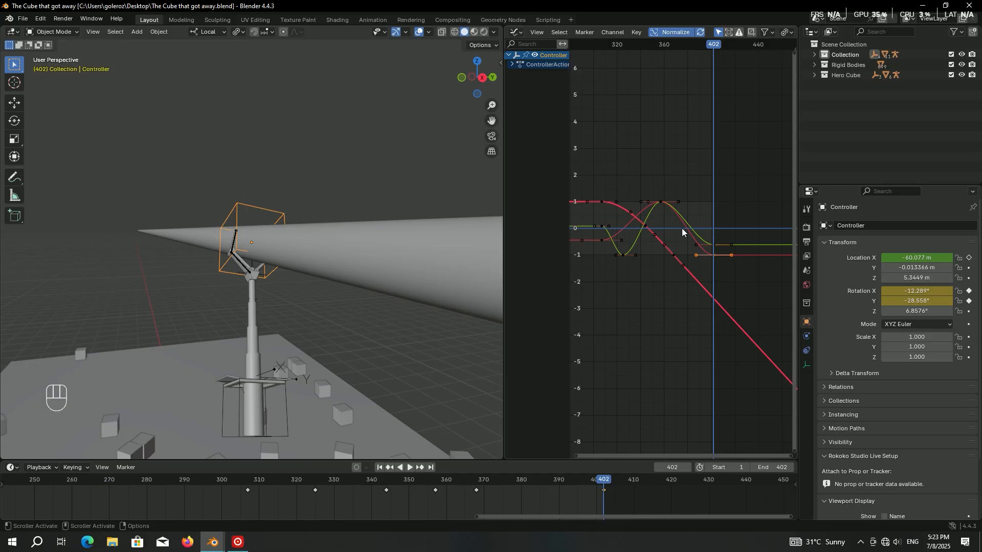
Step: On frame 448, swing the Controller back with a Y rotation of 23.442°, keyframe it and save the file
scroll(654, 496, "right", 2, "ctrl")
middle_click_drag(558, 495, 542, 495)
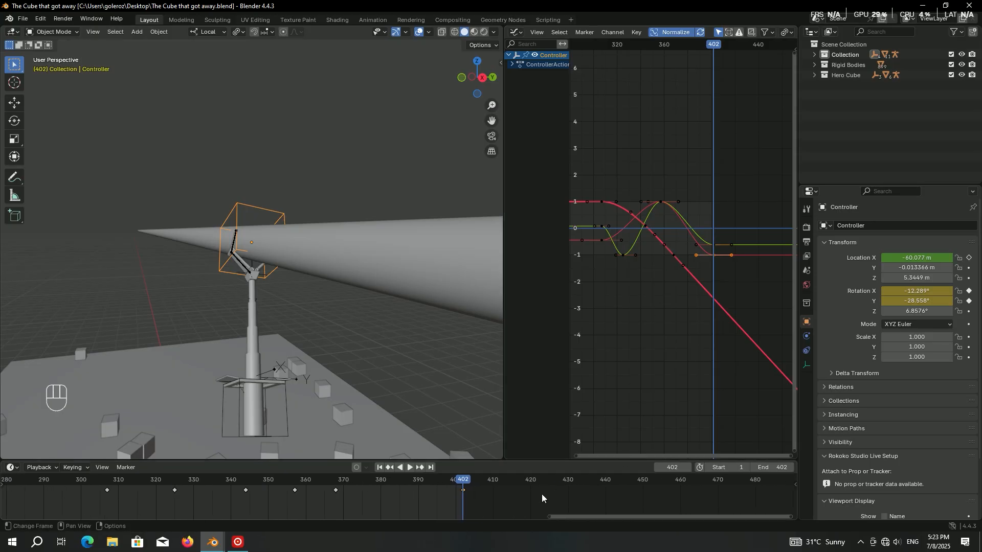
left_click(634, 479)
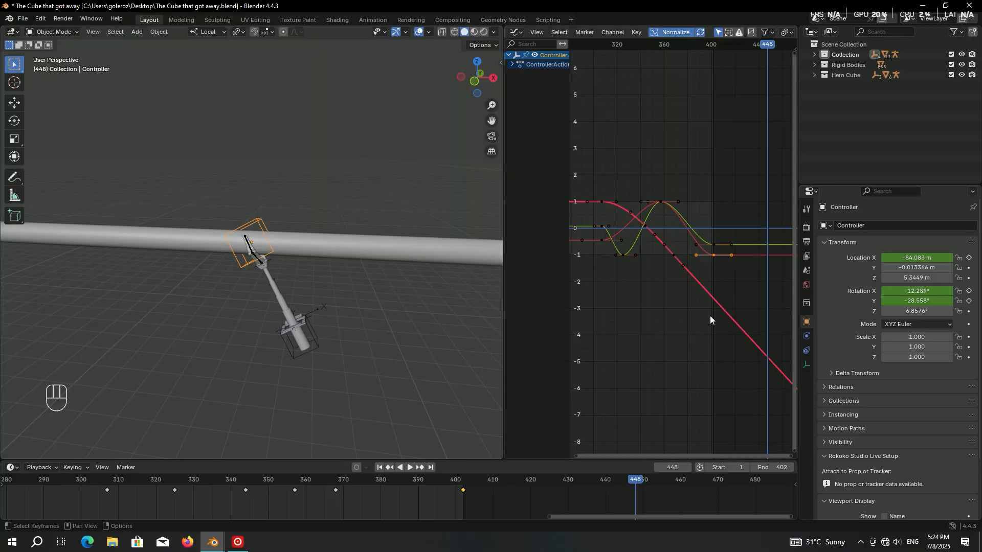
left_click_drag(916, 301, 969, 300)
left_click(970, 302)
key("ctrl+s")
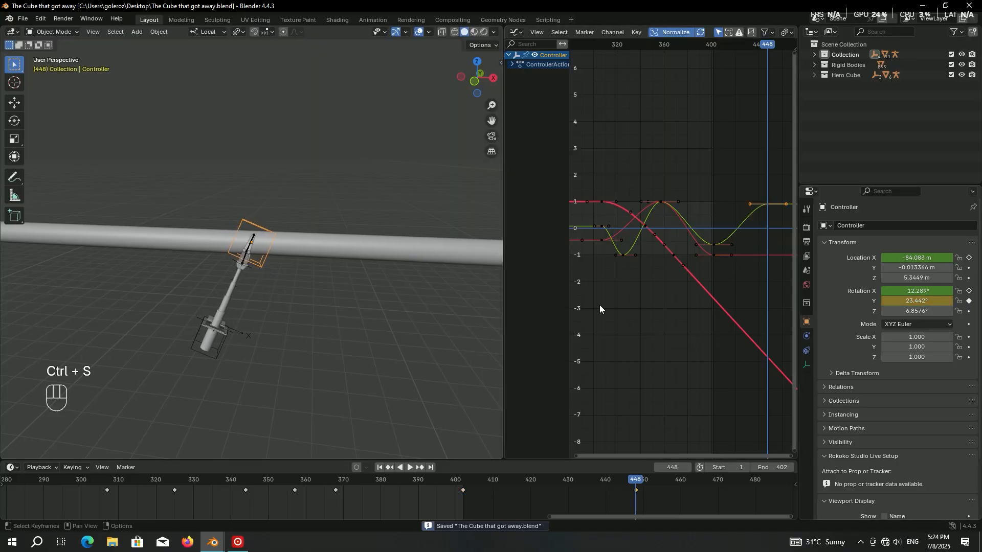
Step: Play the Controller's takeoff from the cube tower repeatedly from about frame 298, viewing the Stick from the side
left_click(94, 485)
scroll(94, 485, "down", 2)
key("KP_Decimal")
scroll(301, 379, "down", 5)
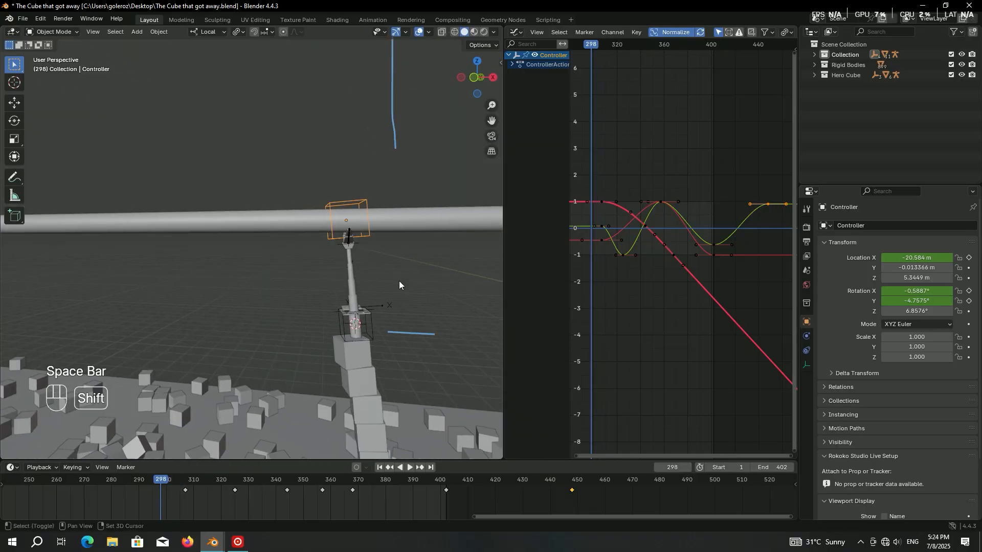
middle_click_drag(399, 281, 405, 285, "shift")
key("space")
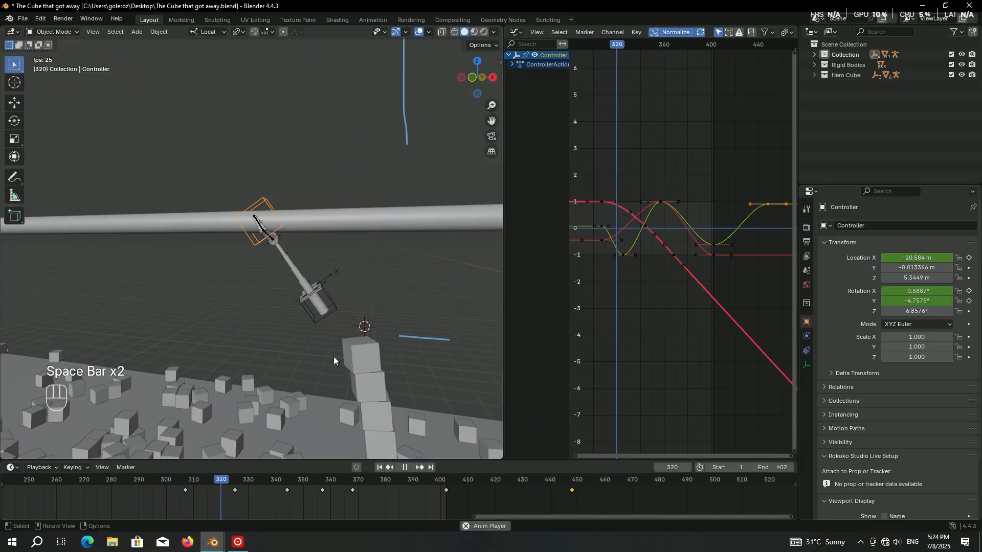
key("space")
left_click(127, 484)
key("space")
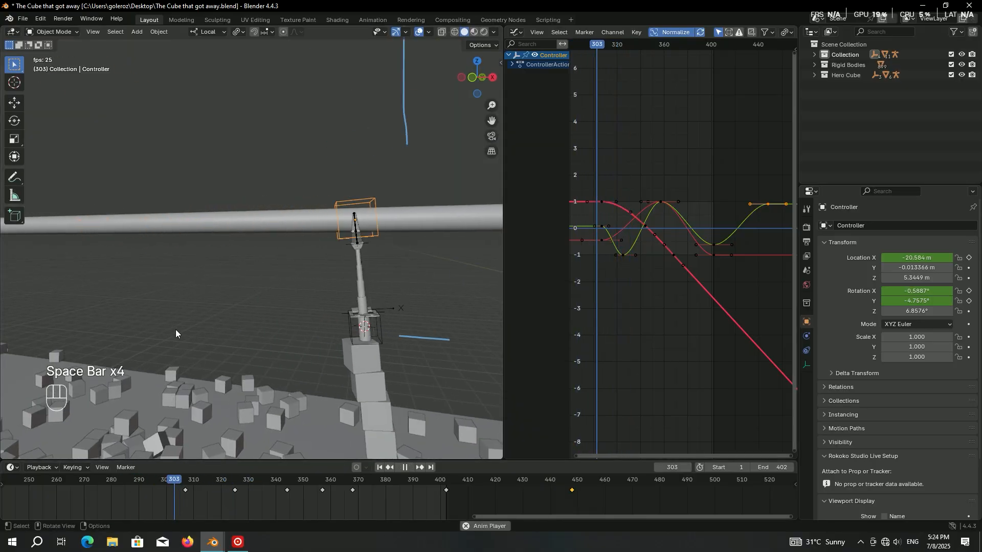
key("space")
left_click(160, 485)
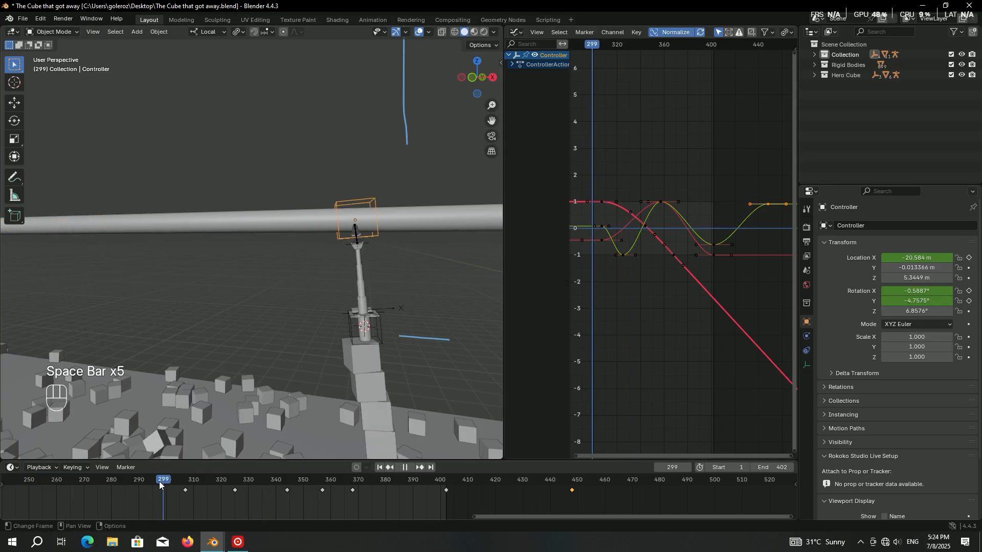
key("space")
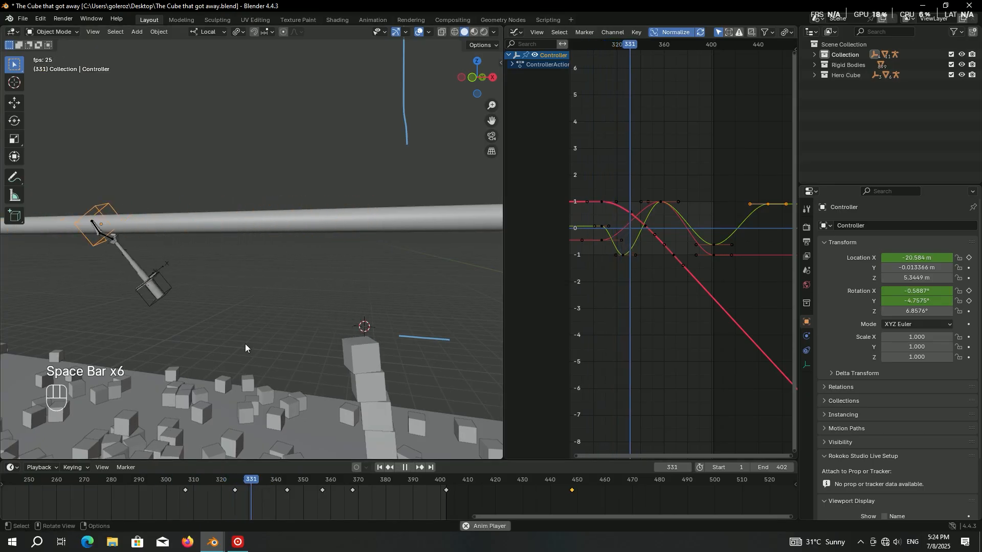
key("space")
Step: Review the sliding and swinging motion from an angle and from behind, looking along the length of the Stick
left_click_drag(171, 483, 145, 483)
middle_click_drag(333, 328, 274, 327)
key("space")
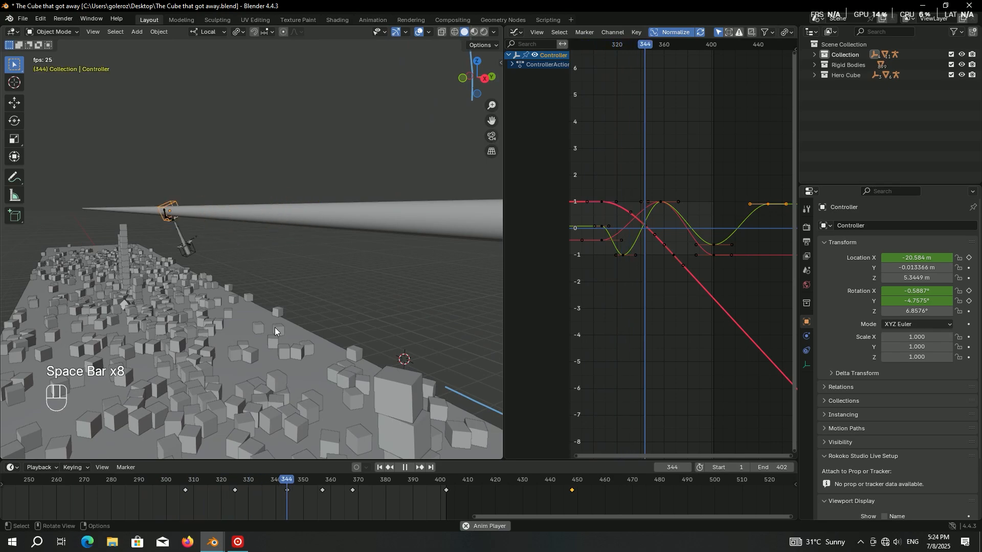
key("space")
key("KP_Decimal")
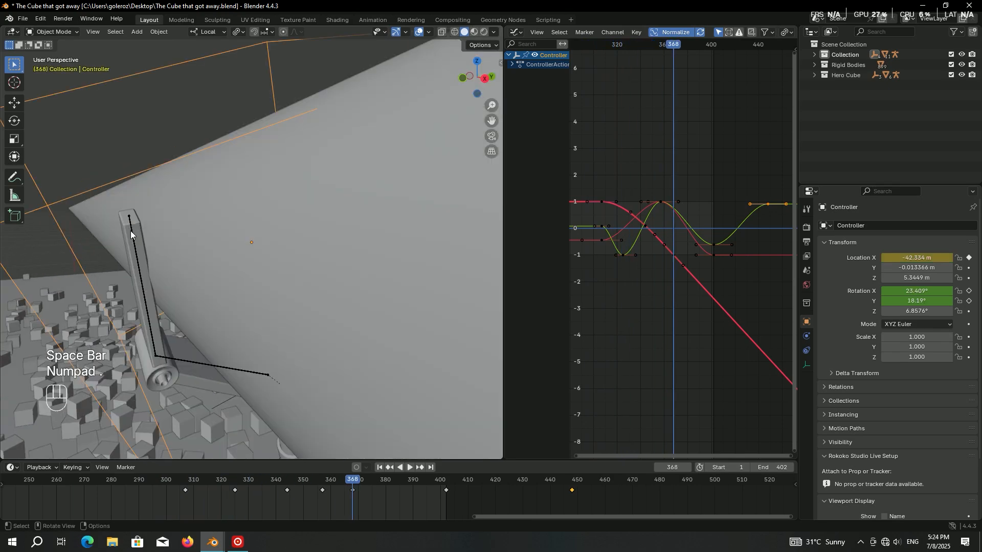
middle_click_drag(171, 287, 217, 216)
middle_click_drag(247, 282, 268, 293)
left_click(169, 481)
key("space")
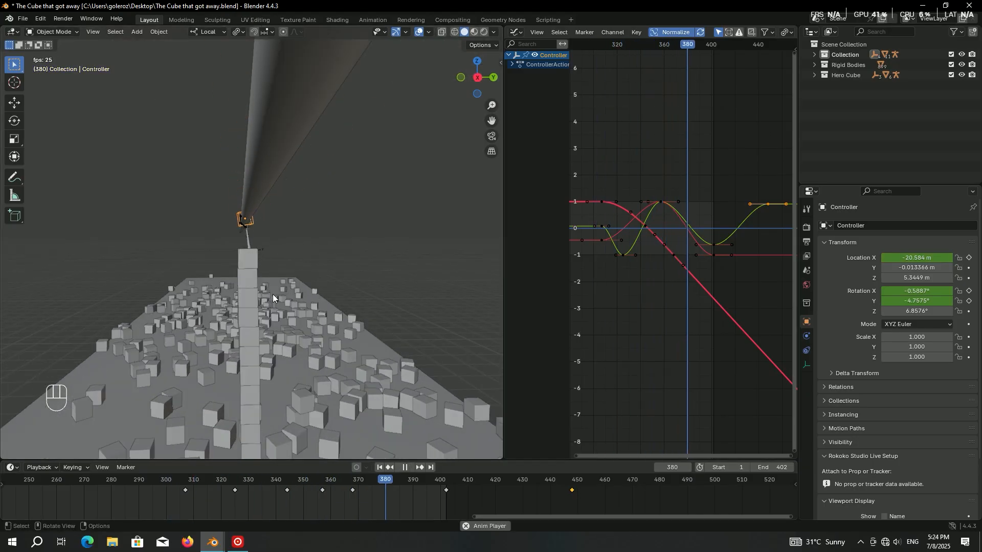
key("space")
key("space")
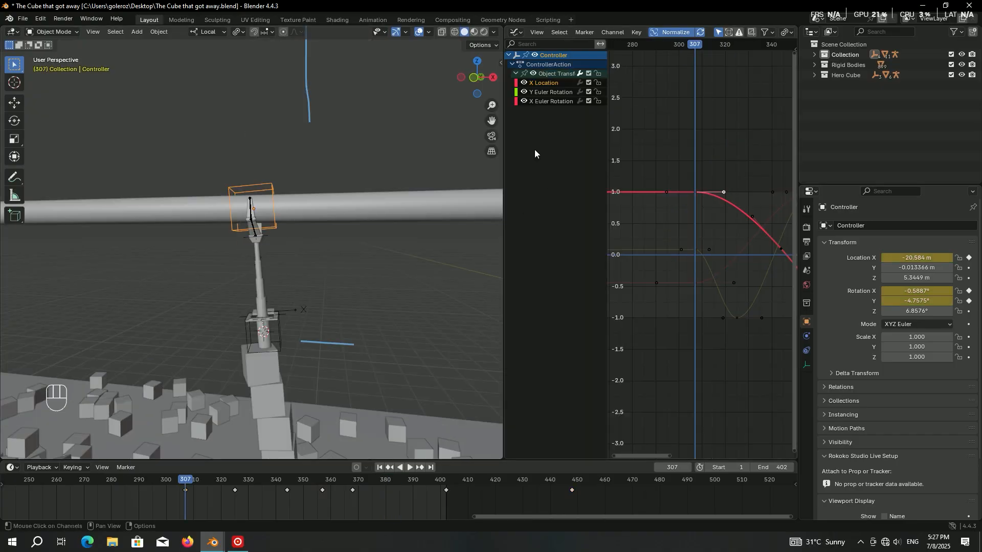
Step: In the Graph Editor, isolate the Controller's X Location curve and lengthen its outgoing handle at frame 307 along the X axis
left_click(541, 93)
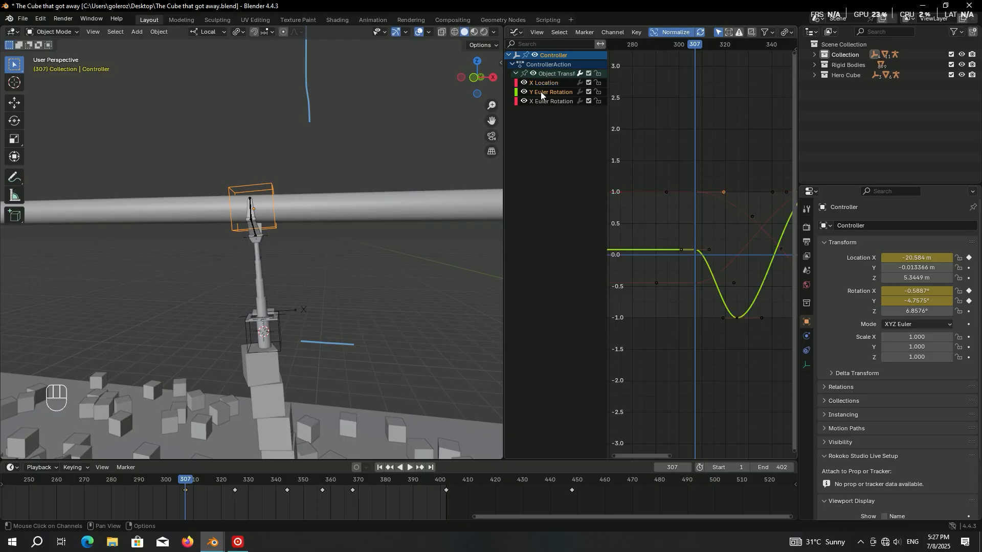
left_click(544, 85)
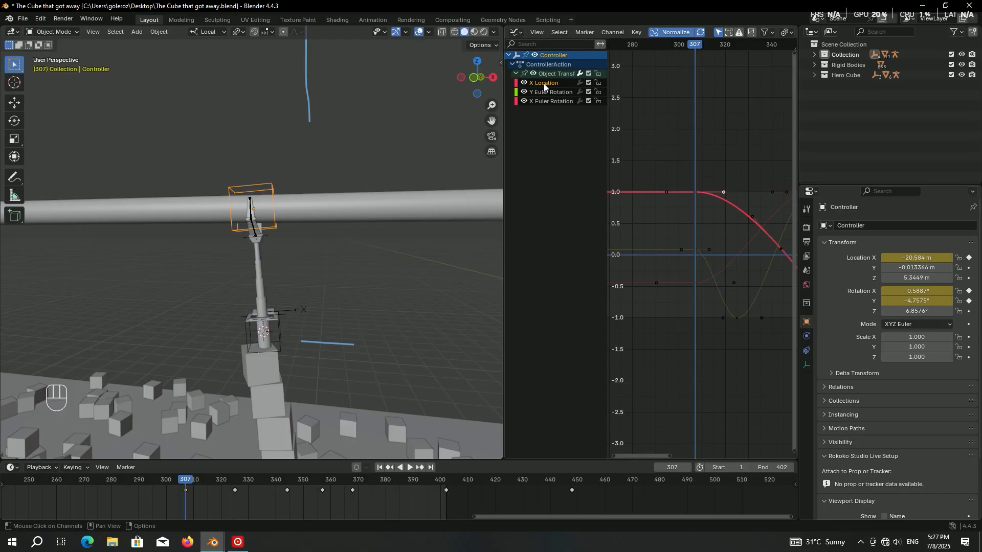
scroll(265, 358, "up", 3)
middle_click_drag(302, 379, 339, 314, "shift")
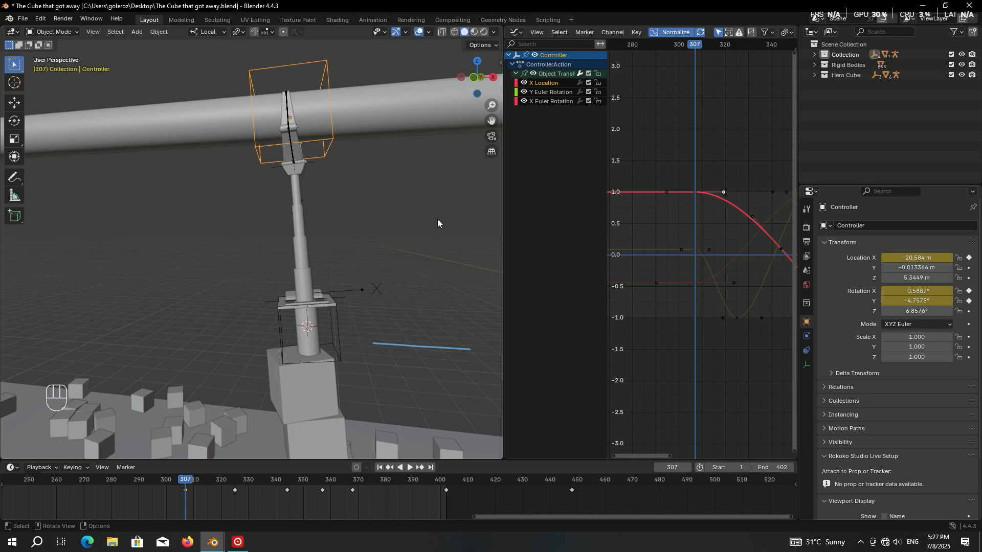
key("ctrl+z")
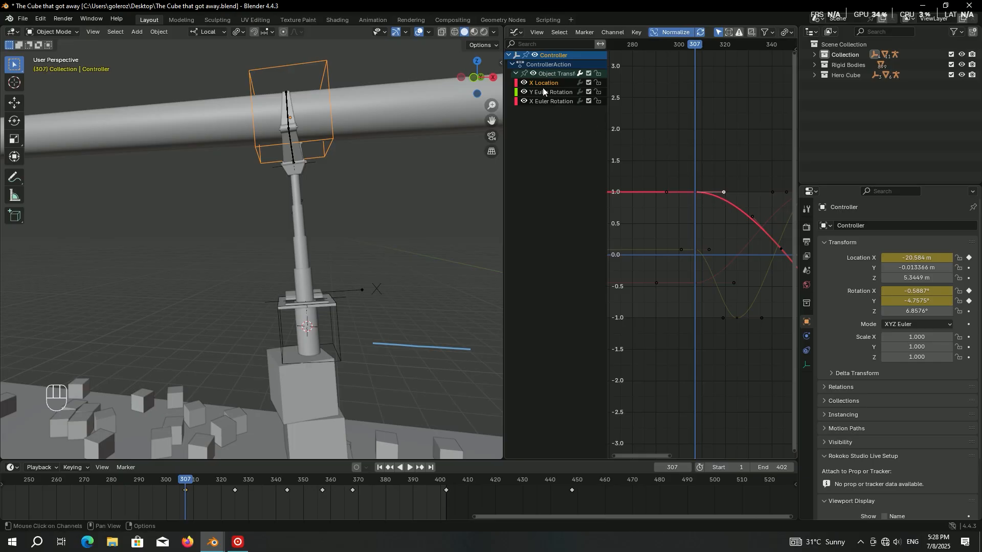
key("g")
key("ctrl+z")
key("ctrl+z")
key("g")
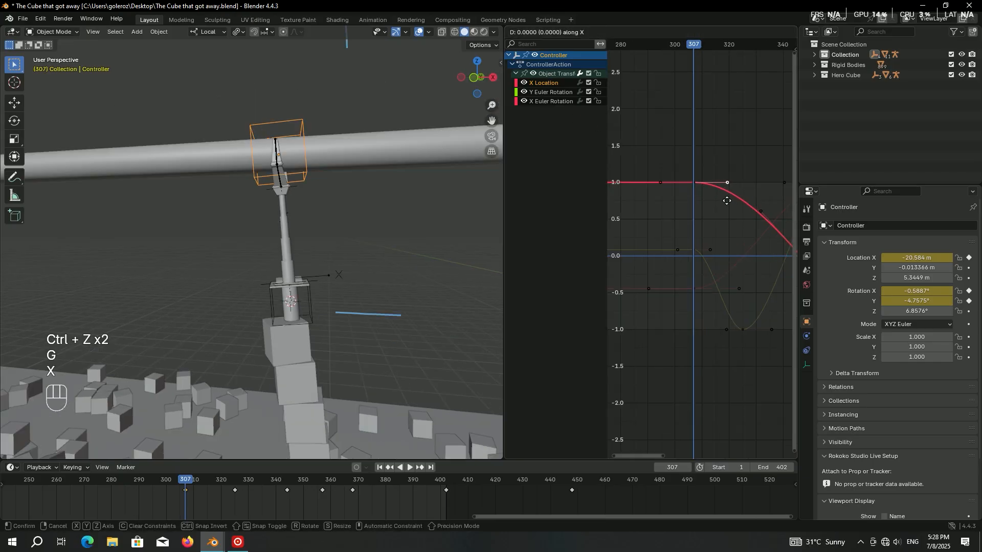
key("x")
left_click(778, 199)
Step: Play the frames around 307 to check how the Controller starts sliding with the adjusted X Location handle
key("space")
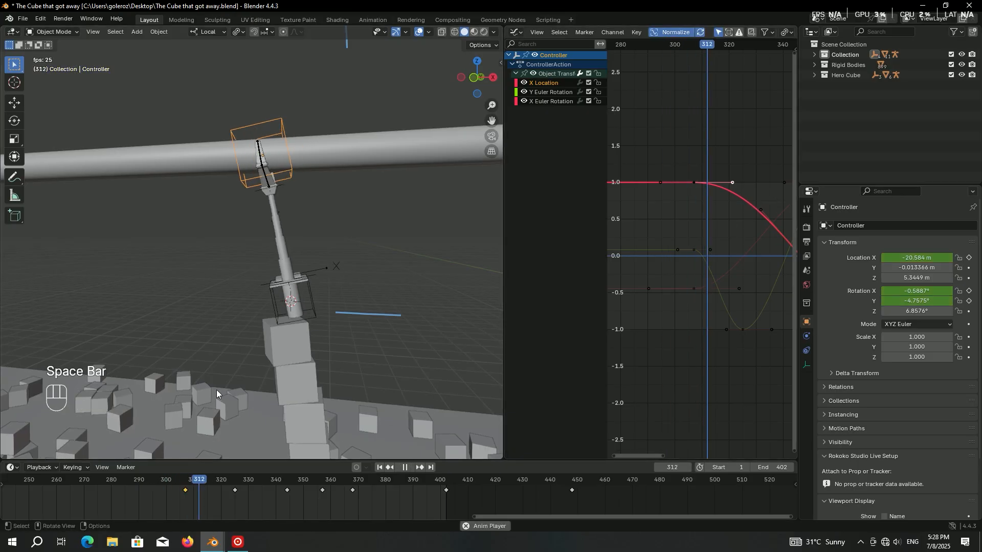
key("space")
left_click(174, 480)
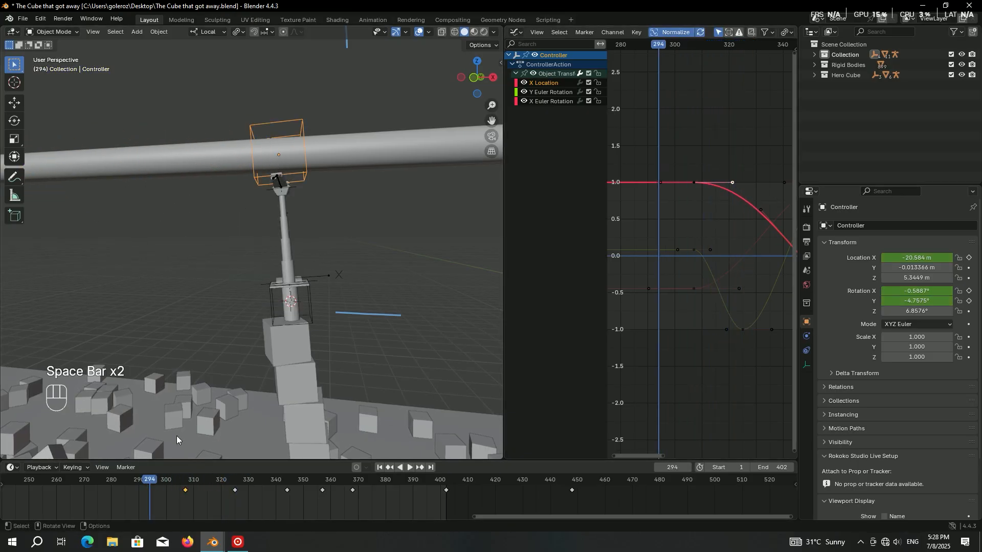
key("space")
key("space")
left_click(172, 479)
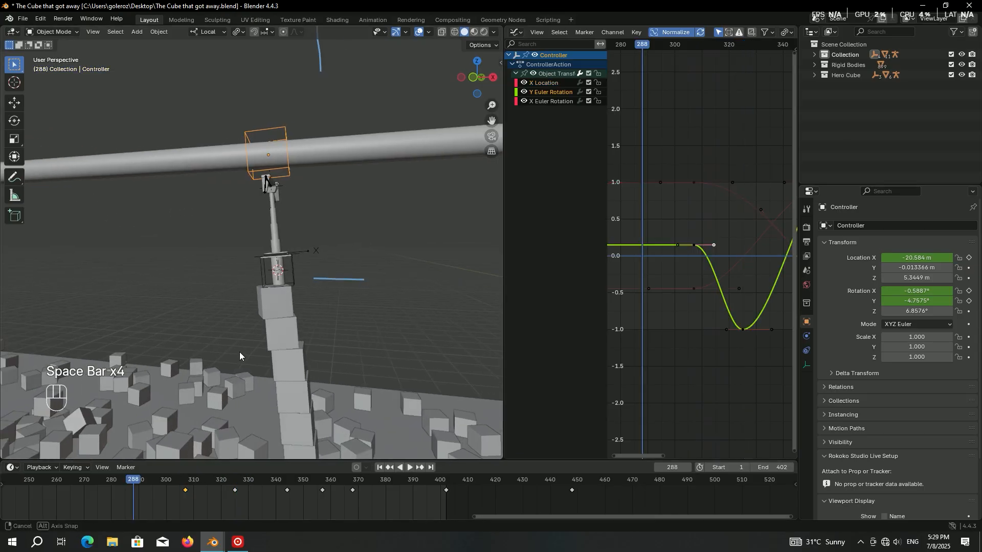
Step: Replay the takeoff from before frame 307 to check the Y Euler Rotation easing, and save the file
key("space")
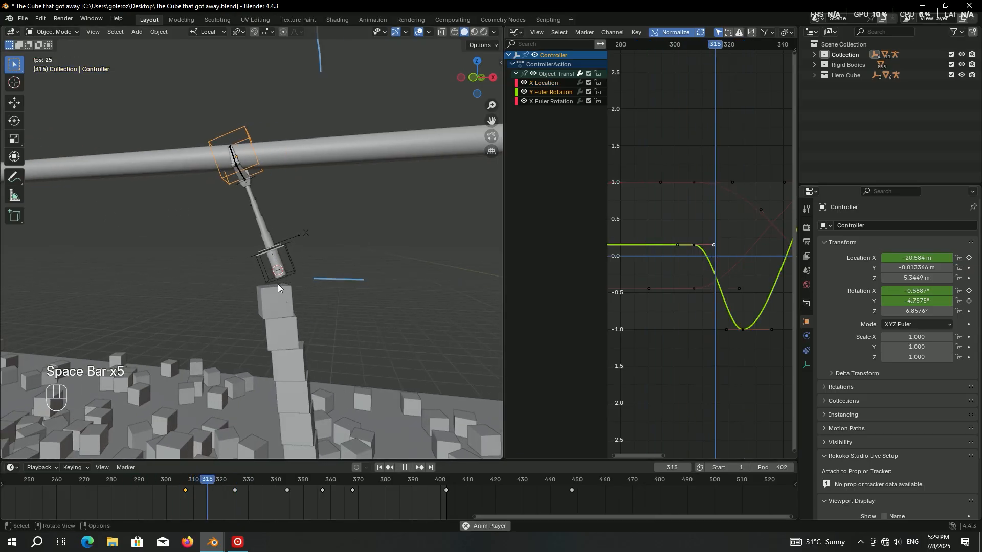
key("space")
left_click(147, 480)
key("space")
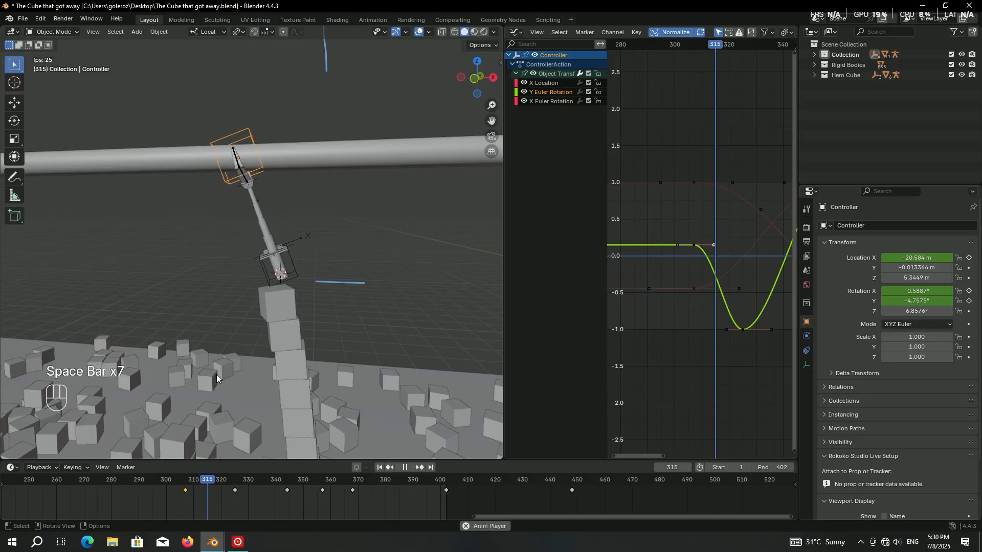
key("space")
key("ctrl+s")
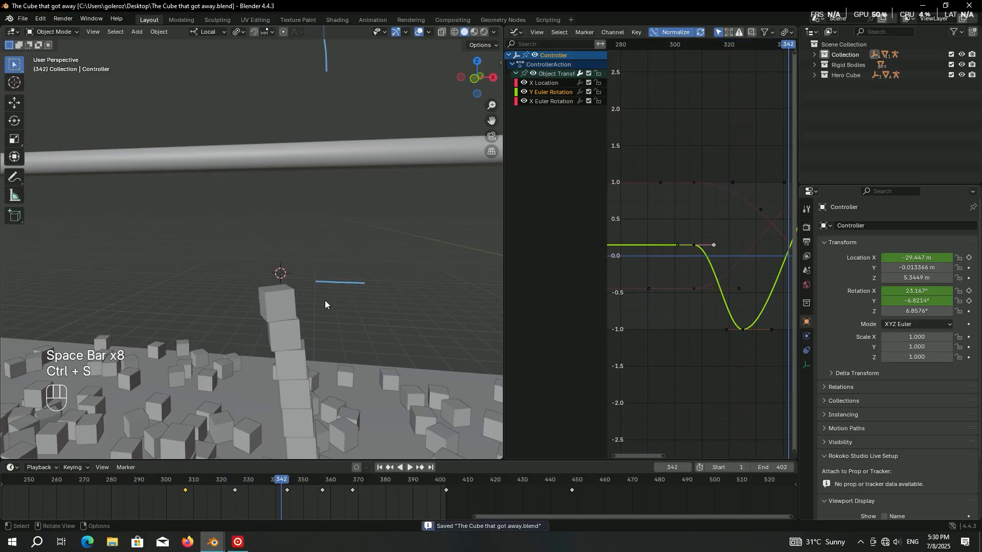
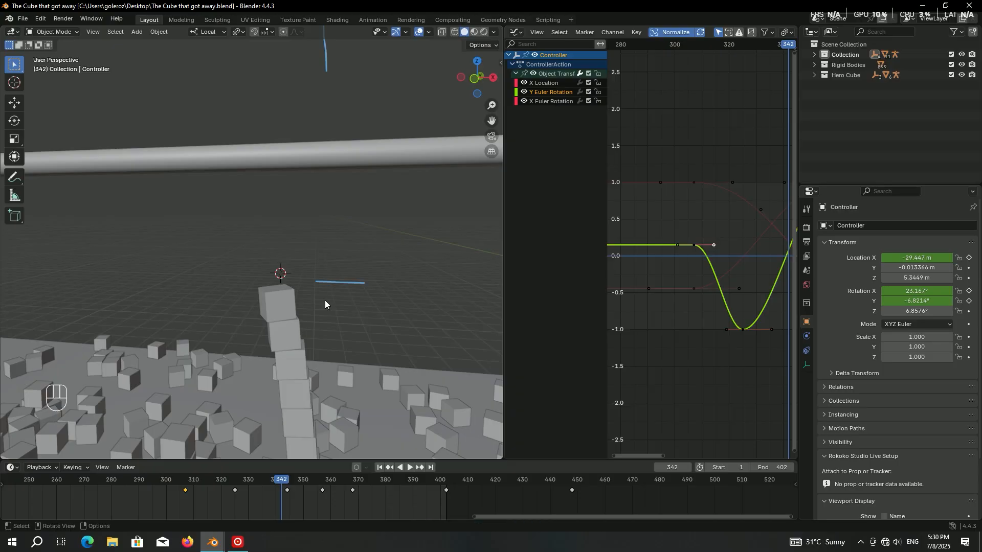
Step: Close the Graph Editor area to widen the 3D viewport, and save the file with the timeline back on frame 1
right_click(504, 260)
left_click(504, 260)
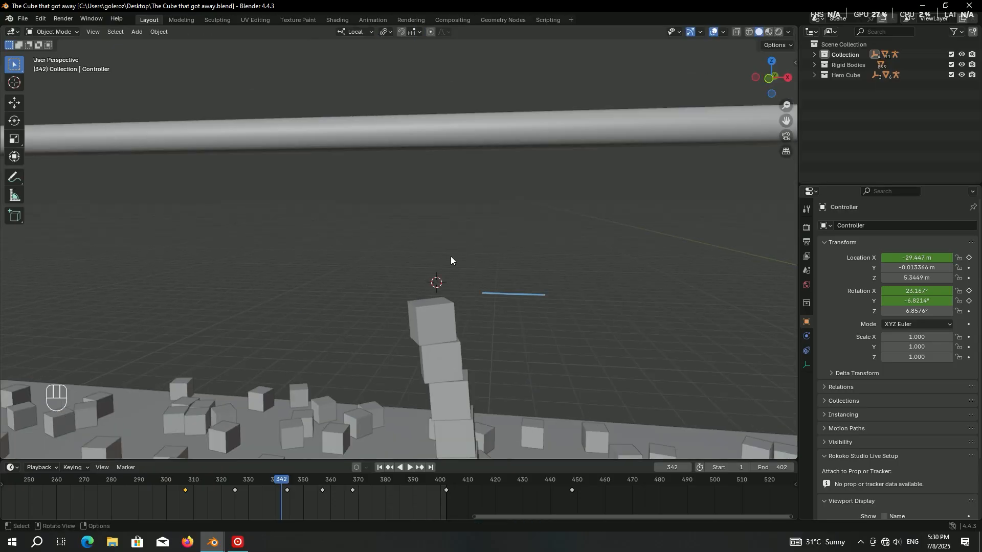
scroll(451, 257, "down", 4)
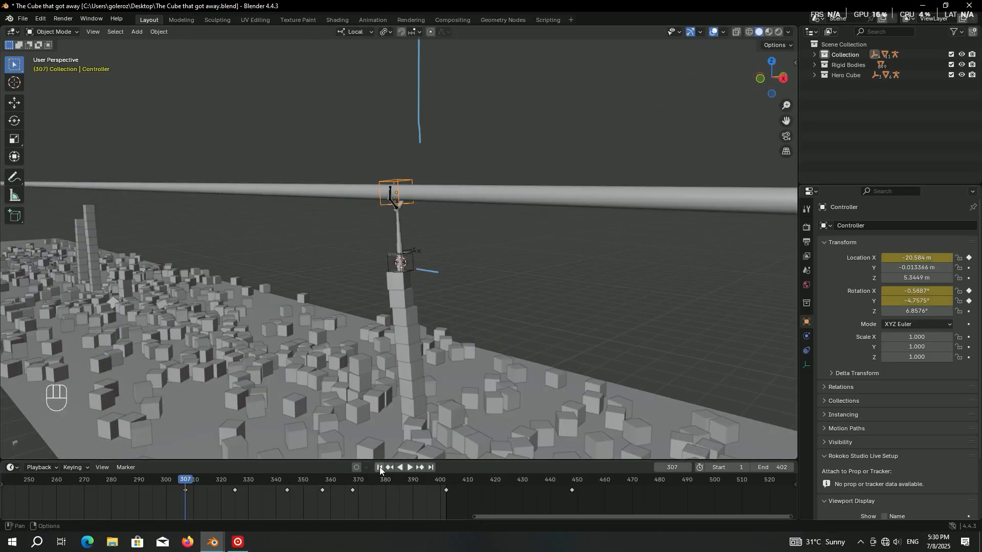
left_click(380, 468)
scroll(366, 287, "down", 4)
mouse_move(365, 276)
middle_mouse_down()
mouse_move(400, 280)
mouse_move(380, 279)
middle_mouse_up()
key("ctrl+s")
scroll(411, 281, "up", 6)
scroll(411, 280, "down", 6)
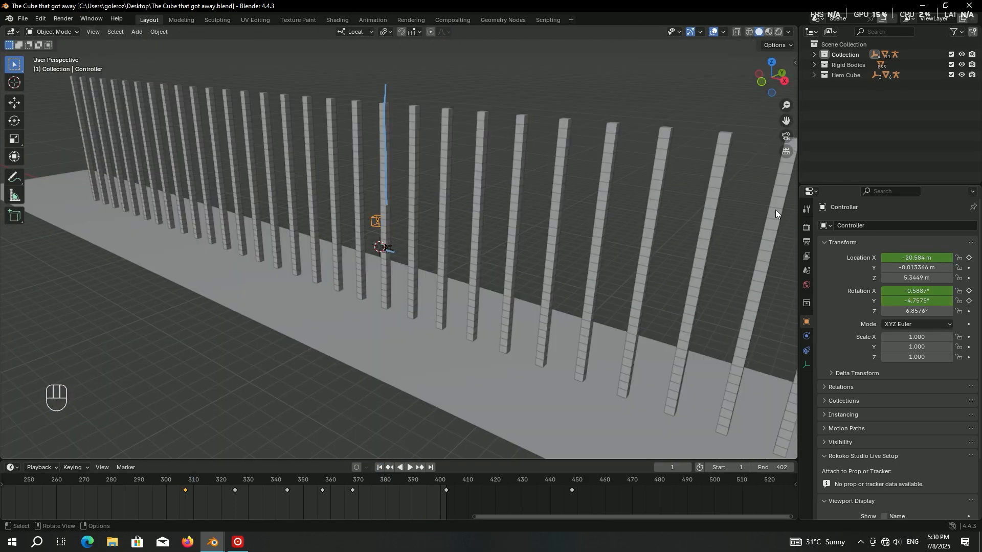
Step: Set the render engine to Cycles with GPU Compute as the device, and save the file
left_click(810, 228)
left_click(900, 227)
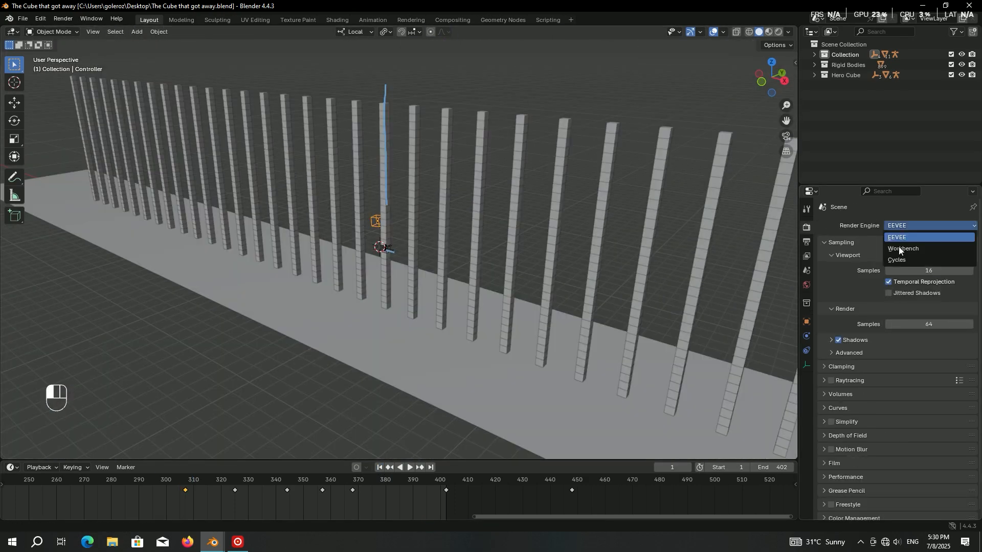
left_click(897, 260)
left_click(901, 252)
left_click(901, 276)
middle_click_drag(626, 242, 568, 232)
key("ctrl+s")
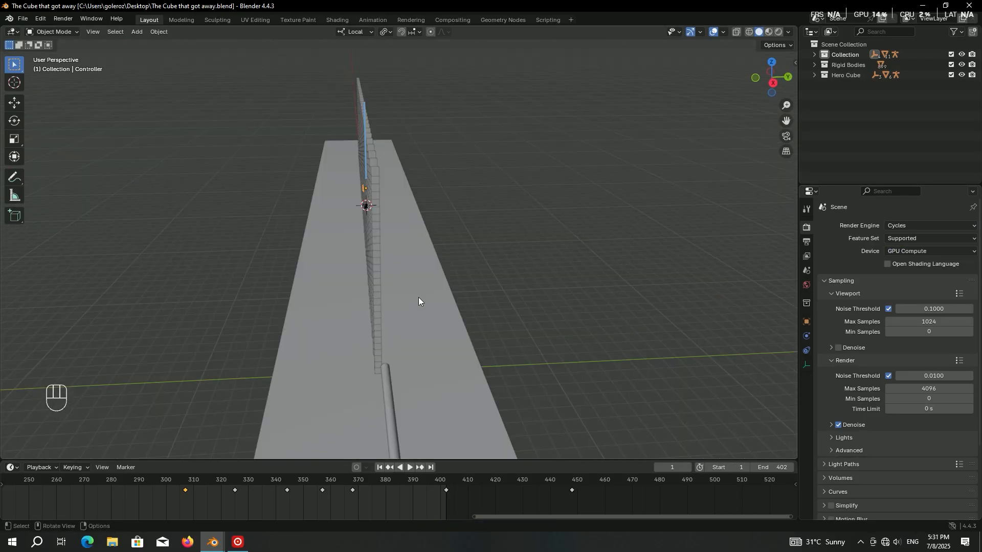
Step: Select the Ground Plane and stretch it along its local X axis beyond the row of columns
left_click(418, 297)
scroll(335, 242, "down", 5)
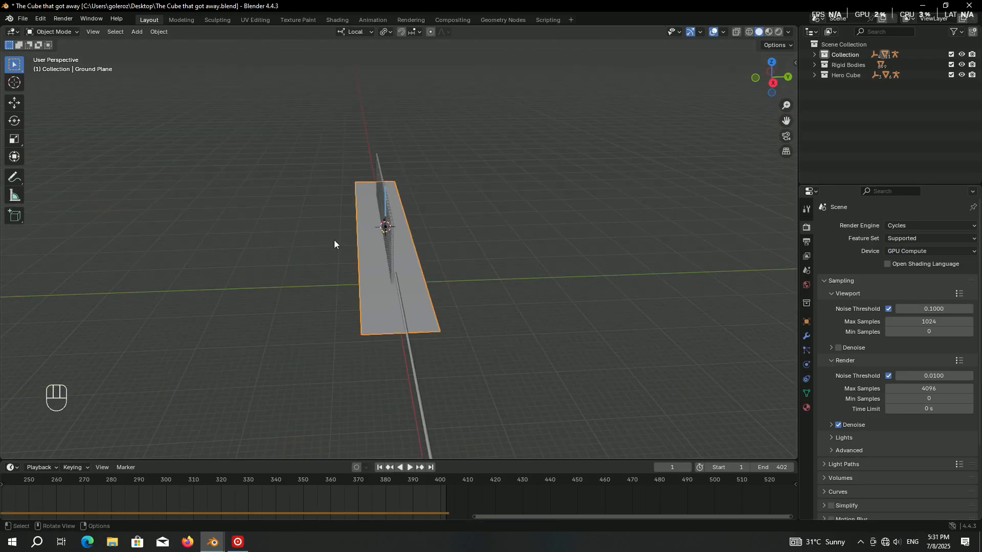
middle_click_drag(334, 242, 428, 264)
key("s")
key("x")
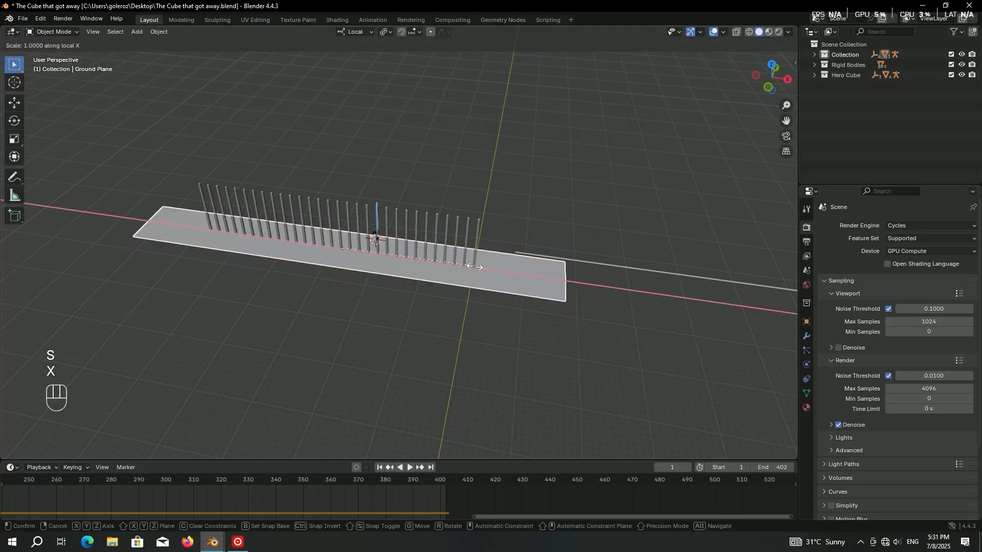
left_click(620, 265)
middle_click_drag(620, 265, 398, 294)
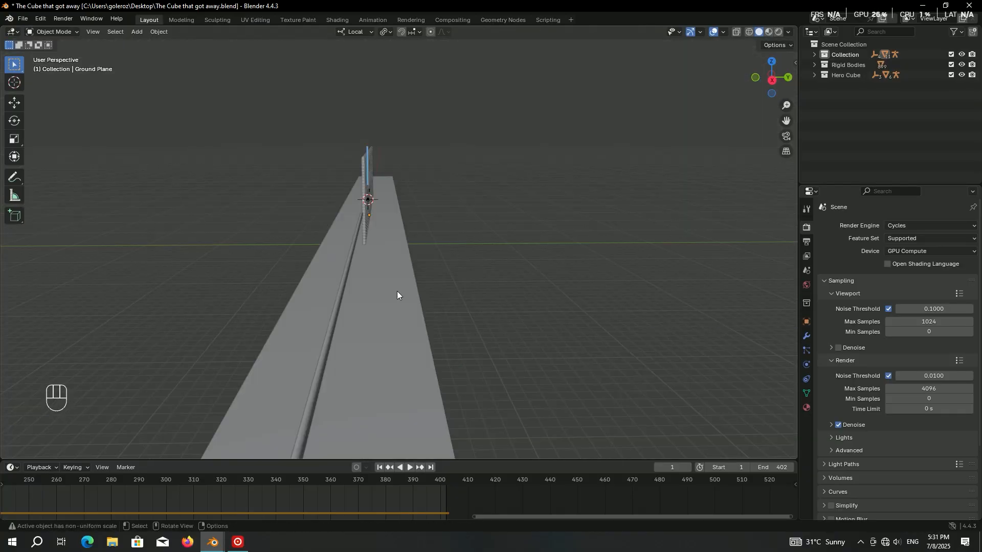
Step: Extrude the Ground Plane's long edge behind the columns outward and upward to form a wide sloping surface
key("Tab")
key("2")
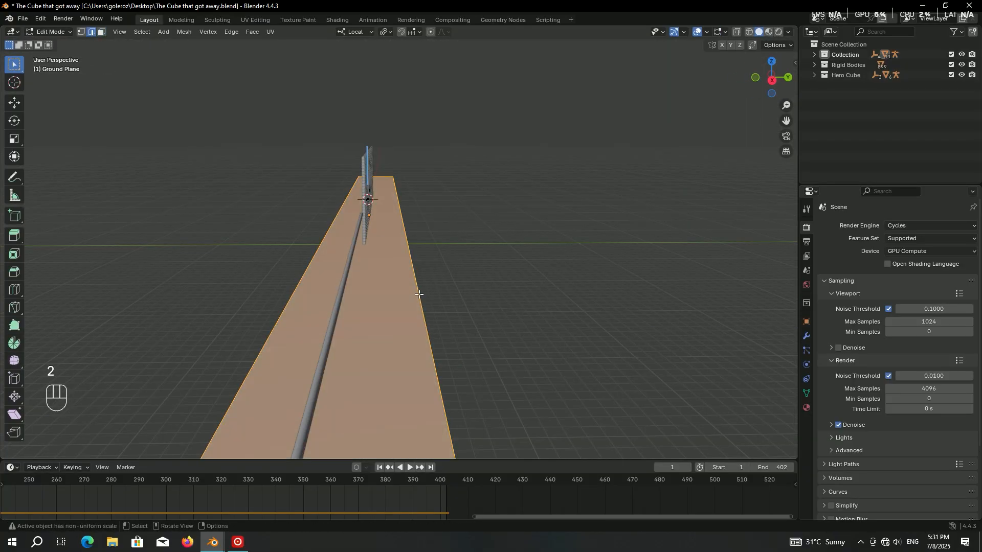
left_click(420, 295)
scroll(421, 296, "down", 2)
key("KP_1")
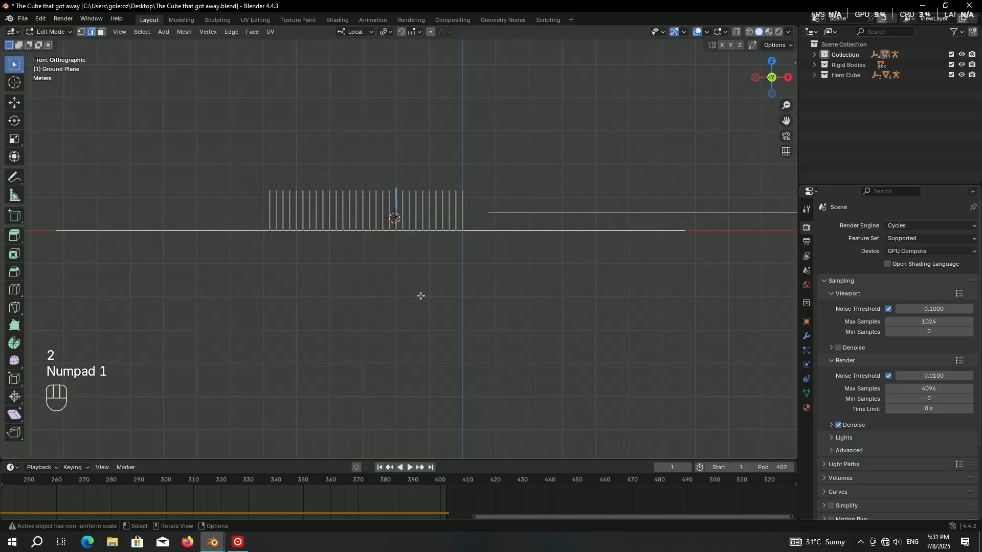
key("KP_3")
middle_click_drag(418, 294, 419, 320, "shift")
key("e")
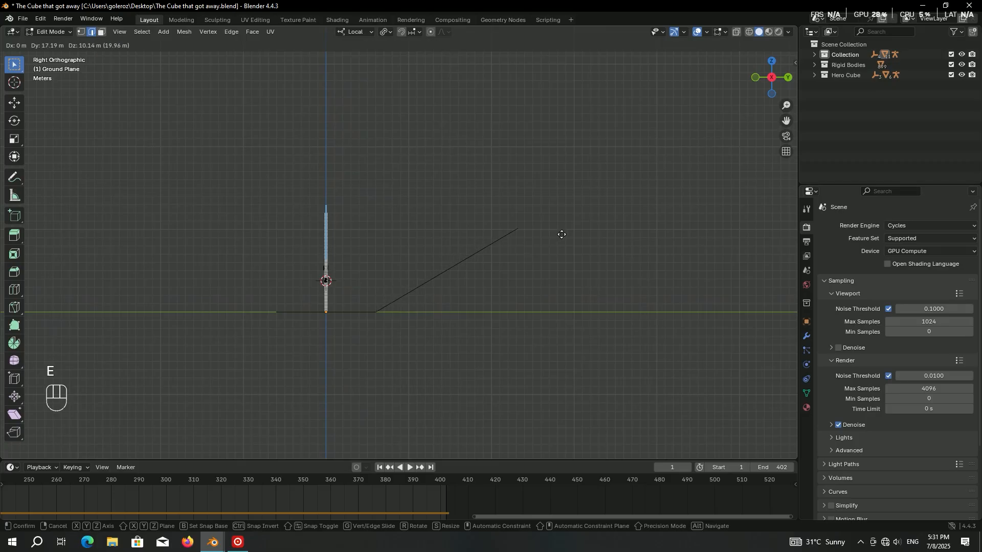
left_click(586, 227)
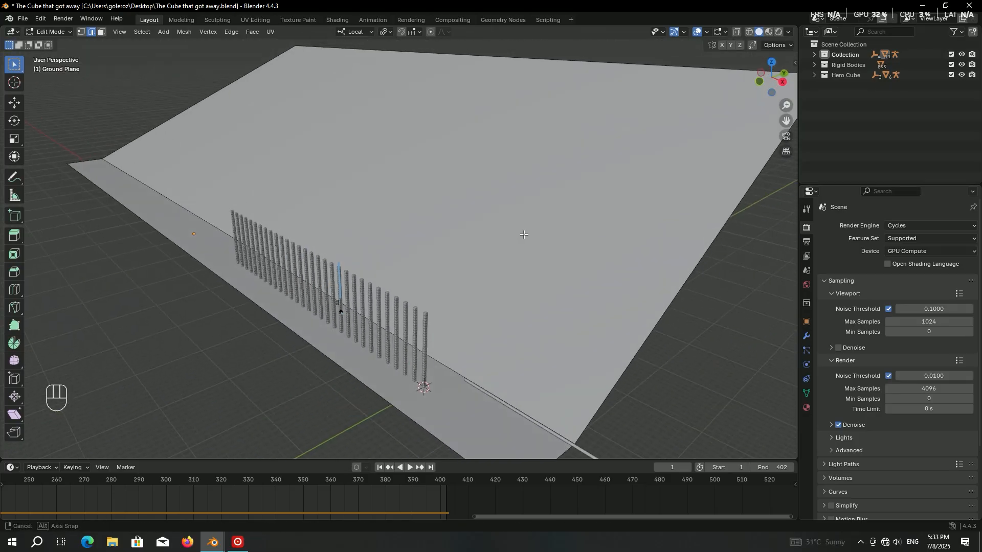
Step: Move the Ground Plane's front long edge about -15.2 m along local Y, and save the file
middle_click_drag(460, 241, 303, 353)
left_click(290, 354)
key("g")
key("y")
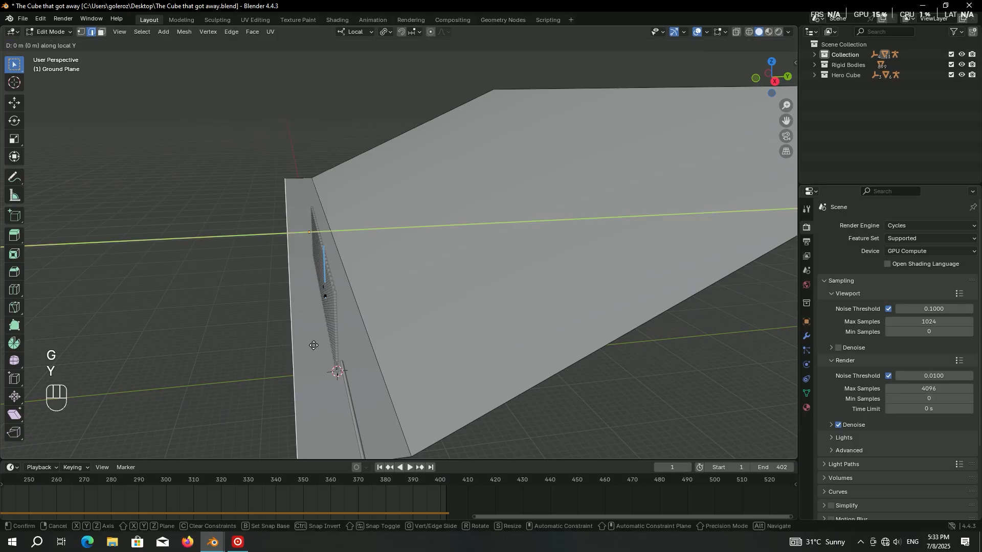
left_click(257, 347)
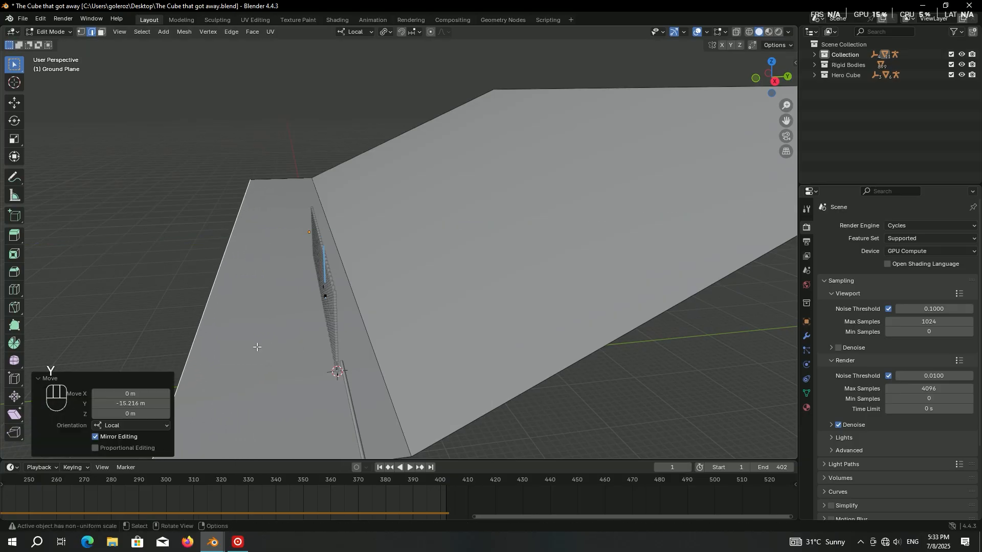
key("Tab")
key("ctrl+s")
Step: Bevel the crease edge between the floor and the slope with several segments and an offset of about 2.6 m
middle_click_drag(380, 310, 446, 263)
scroll(373, 335, "up", 3)
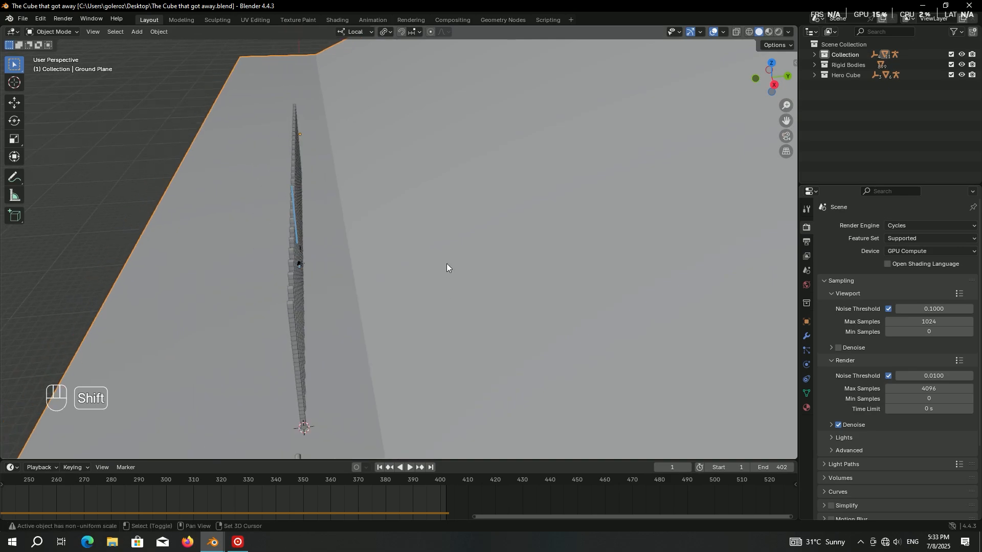
key("Tab")
left_click(356, 282)
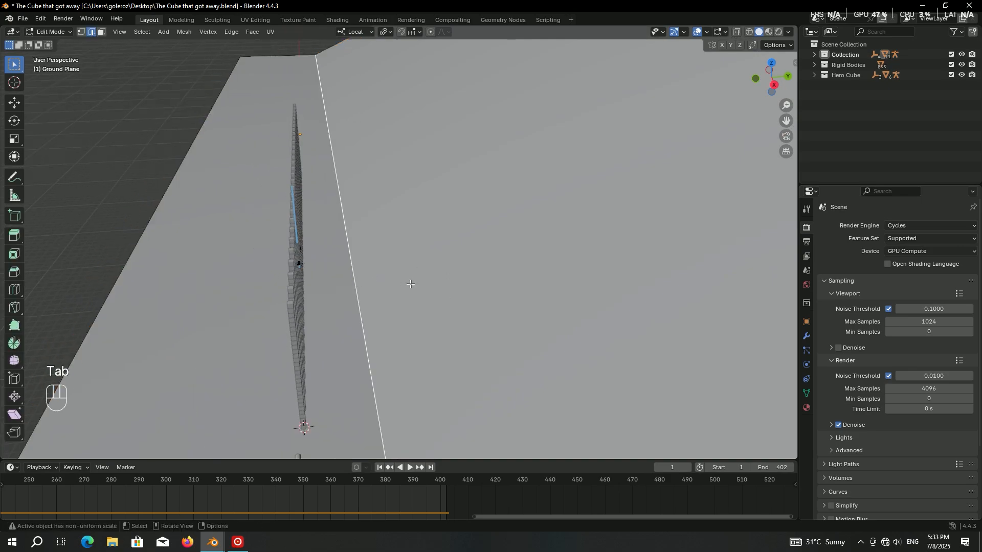
key("ctrl+b")
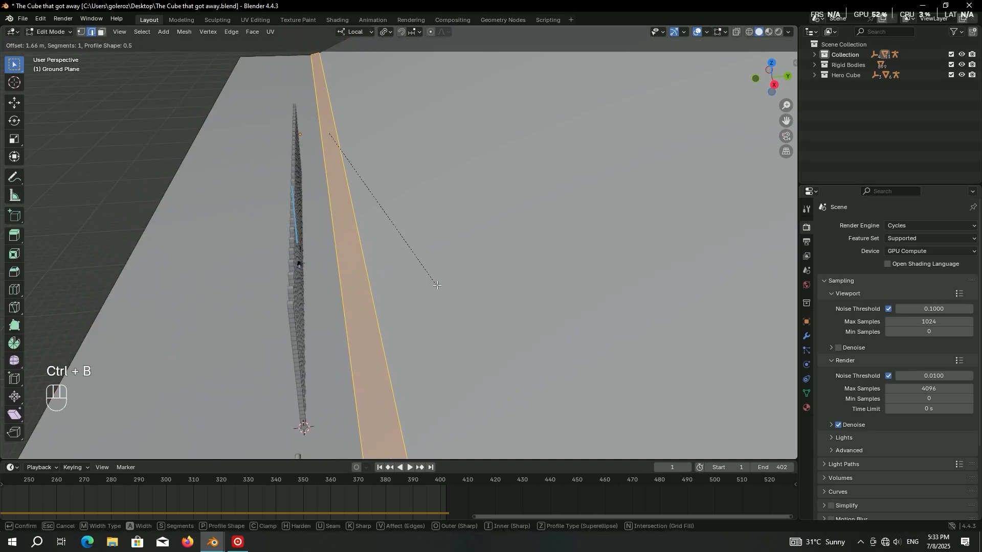
scroll(449, 286, "up", 2)
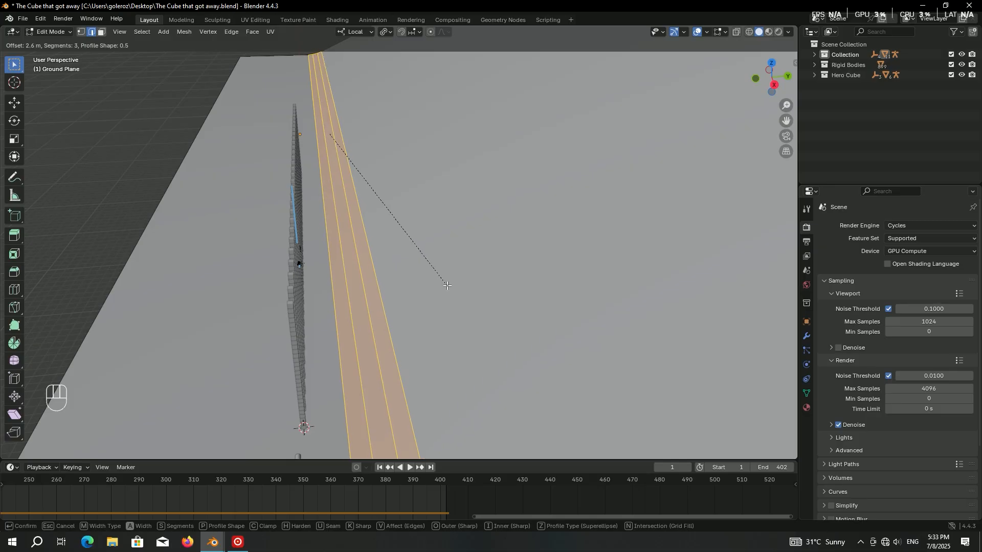
scroll(447, 286, "up", 1)
left_click(448, 286)
Step: Apply Shade Auto Smooth to the Ground Plane and save the file
middle_click_drag(448, 286, 501, 262)
key("Tab")
right_click(410, 268)
left_click(415, 277)
key("ctrl+s")
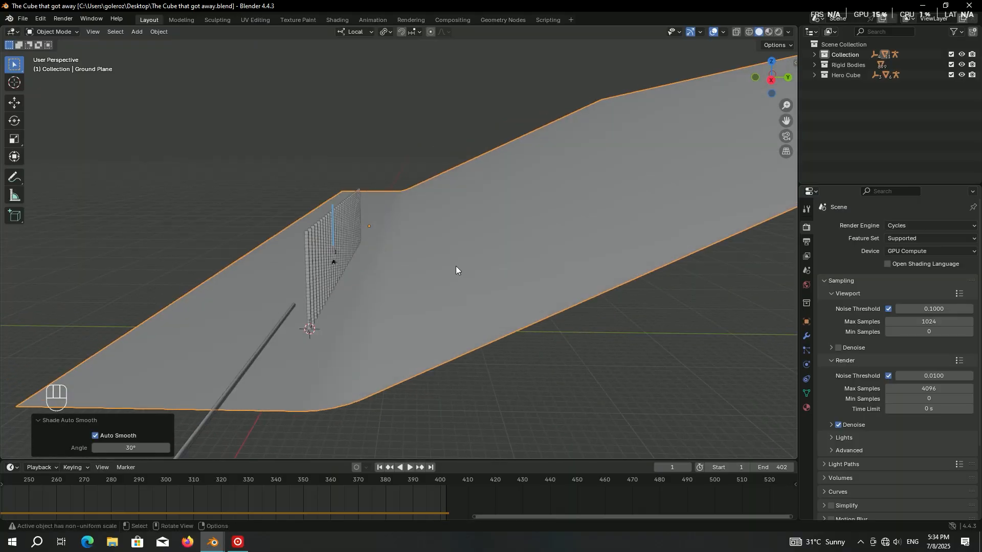
Step: Rename the Ground Plane object as Backdrop
key("F2")
type("Backdrop")
key("Return")
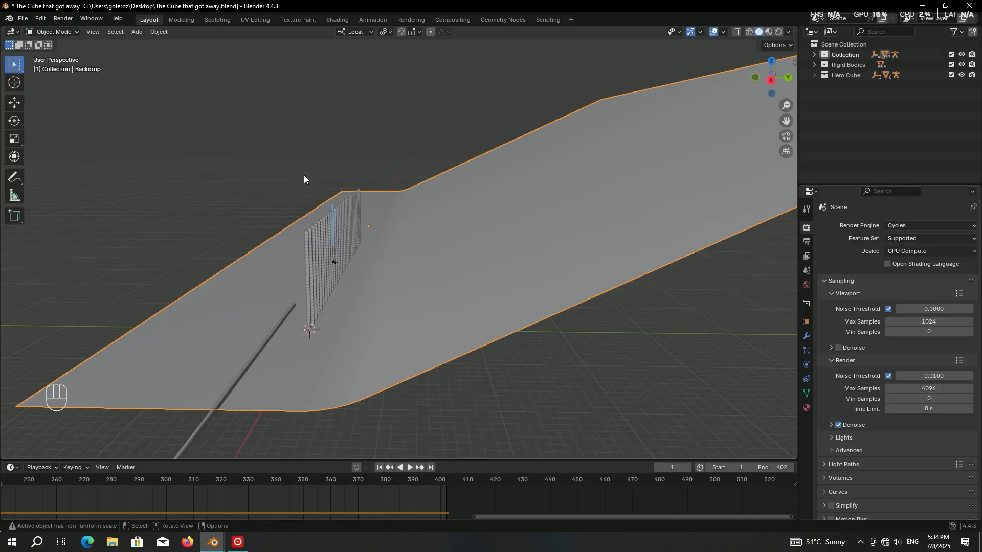
Step: Add a new mesh plane to the scene at the 3D cursor
middle_click_drag(311, 181, 341, 165)
key("shift+a")
mouse_move(341, 164)
mouse_move(307, 66)
left_click(395, 66)
Step: Move the new plane about -57.7 m along X and about 13.2 m up along Z, above the farthest column
middle_click_drag(296, 249, 593, 299)
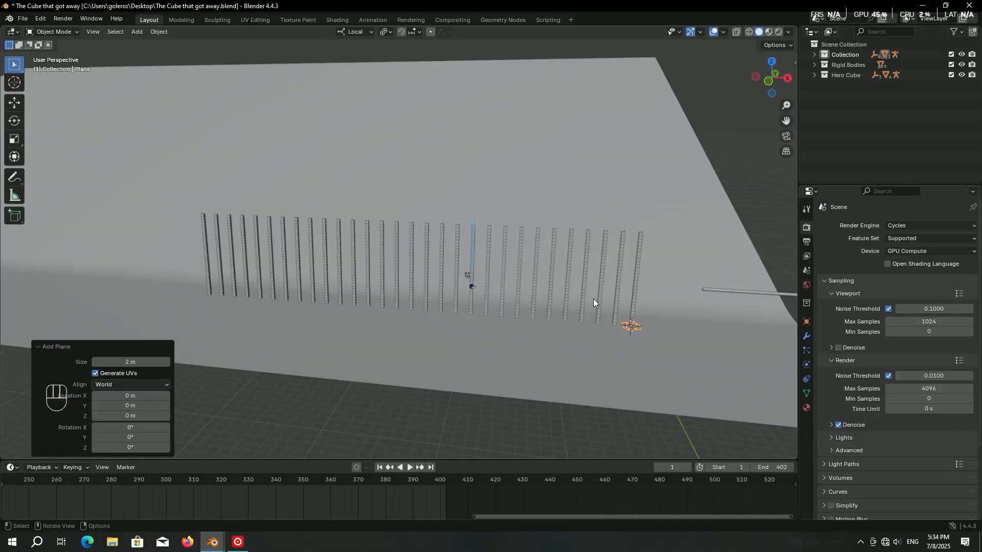
key("g")
key("x")
left_click(175, 266)
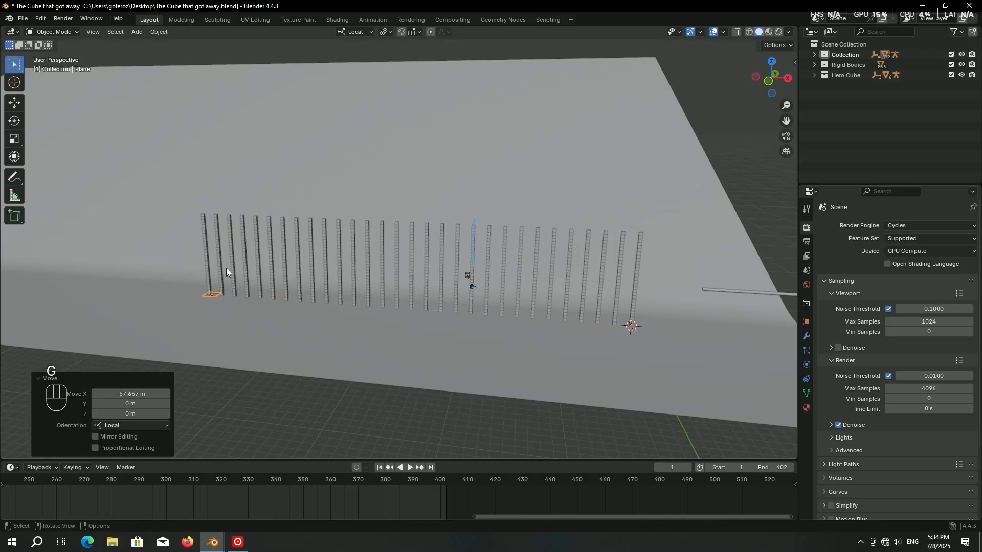
key("g")
key("z")
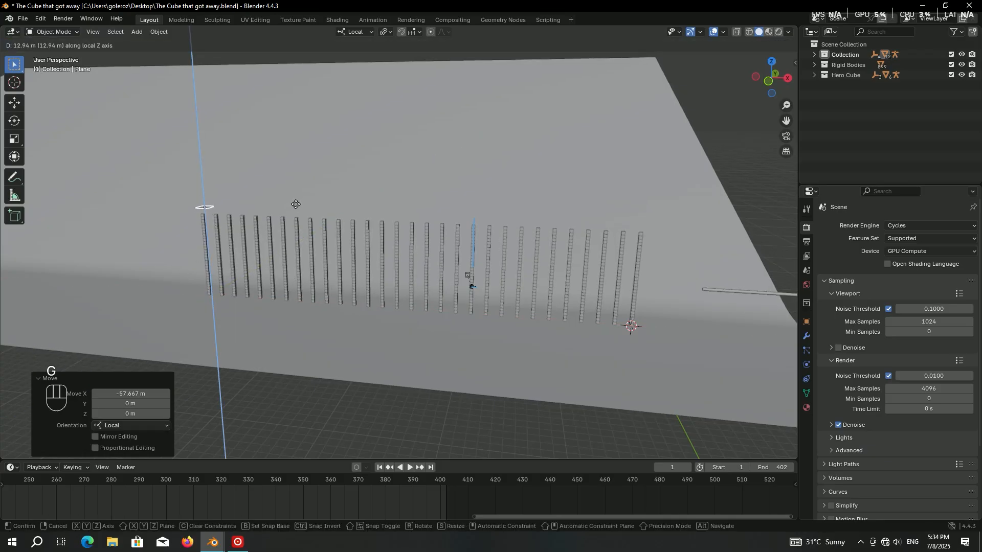
left_click(296, 204)
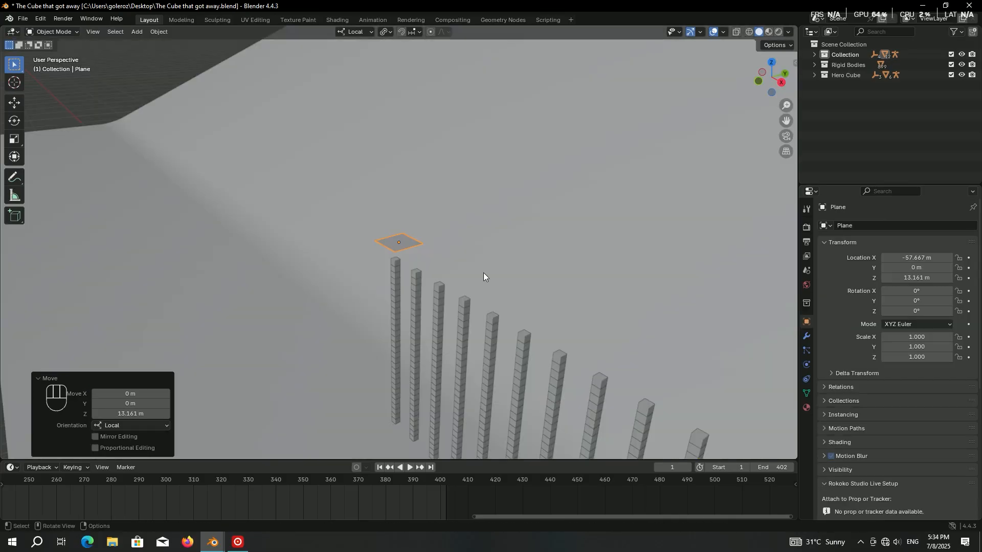
Step: Scale the plane up to about 5.6 and tilt it about 22.4° around its local X axis
key("s")
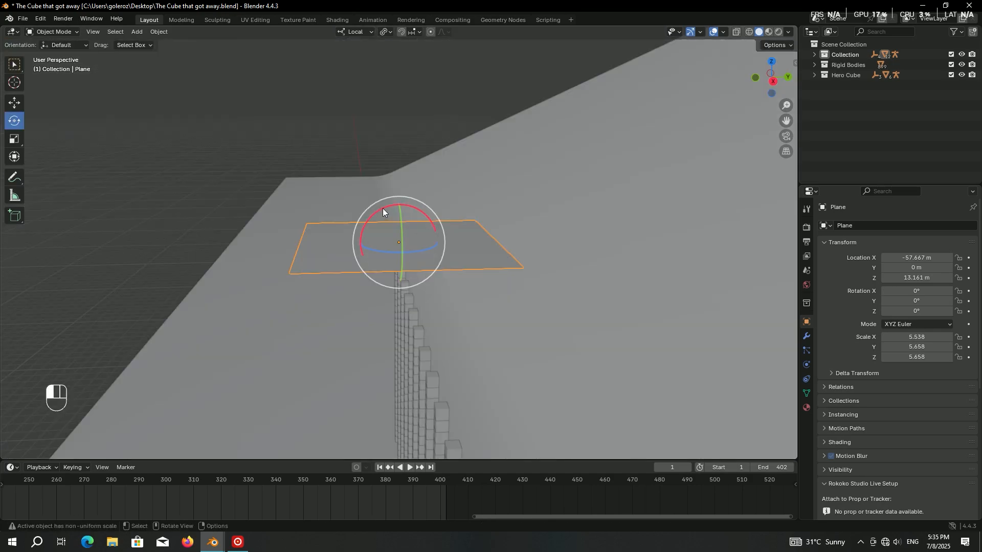
left_click_drag(385, 210, 356, 207)
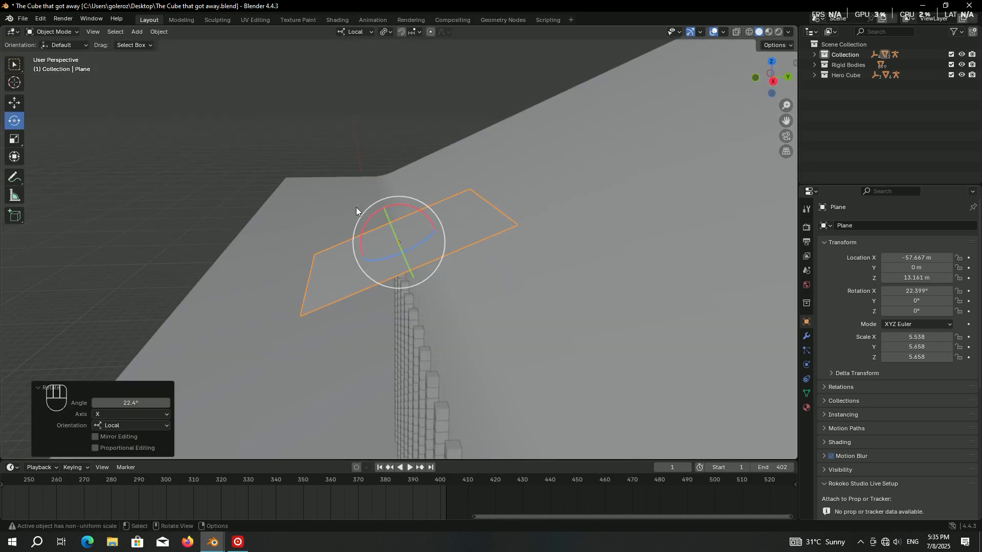
Step: Move the tilted plane to about X -51.9 m, Y 8.5 m and Z 16 m, above and behind the columns
key("g")
key("g")
key("y")
key("y")
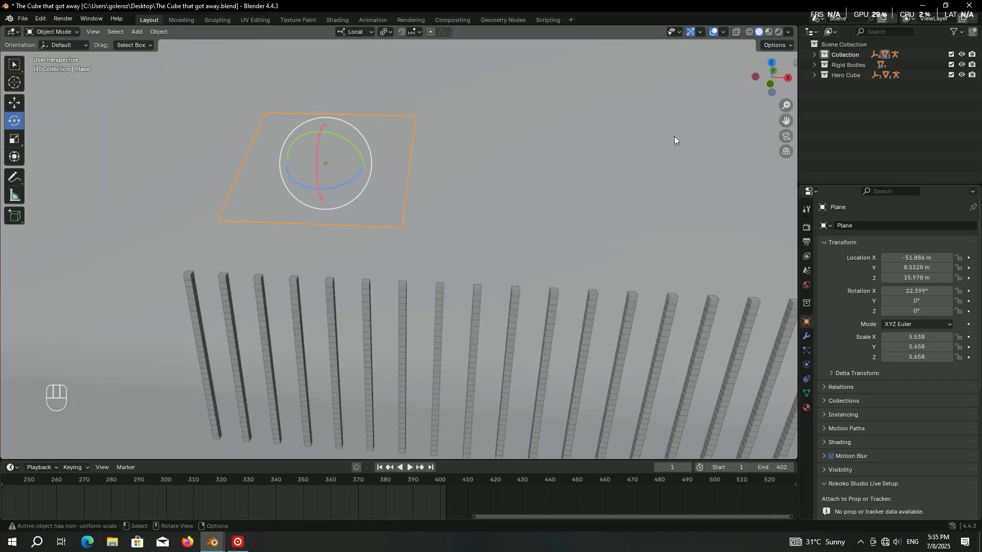
Step: Switch the viewport to rendered shading and give the plane a new material named Emissive
left_click(778, 32)
middle_click_drag(499, 202, 471, 198)
left_click(807, 408)
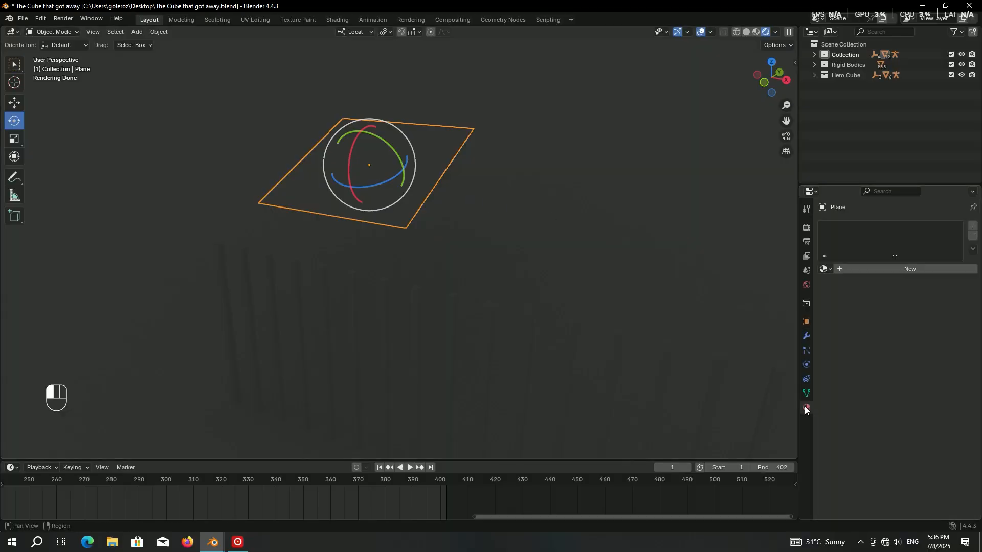
left_click(904, 272)
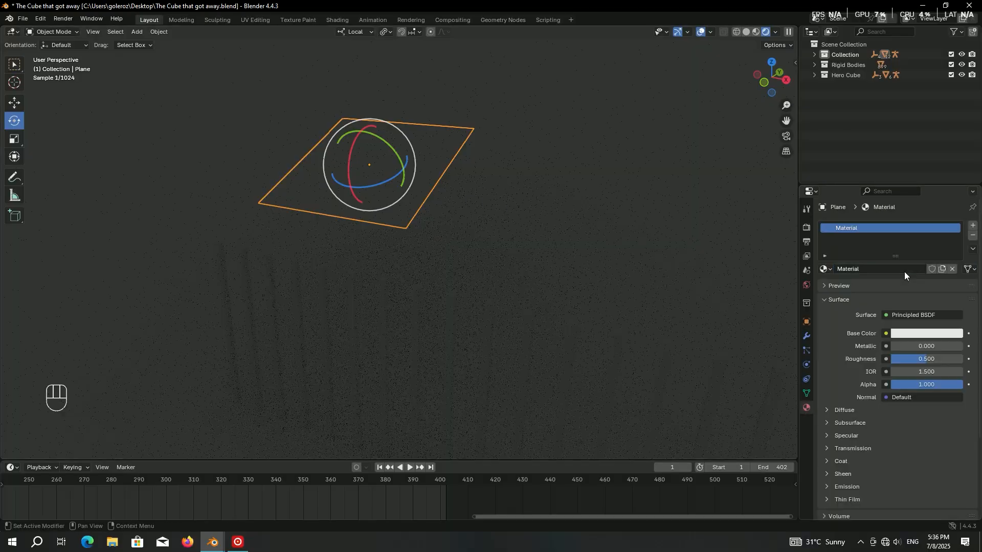
left_click(886, 268)
key("BackSpace")
key("BackSpace")
key("BackSpace")
type("Emissive")
key("Return")
Step: Change the Emissive material's surface shader to Emission and set its strength to 12
left_click(912, 313)
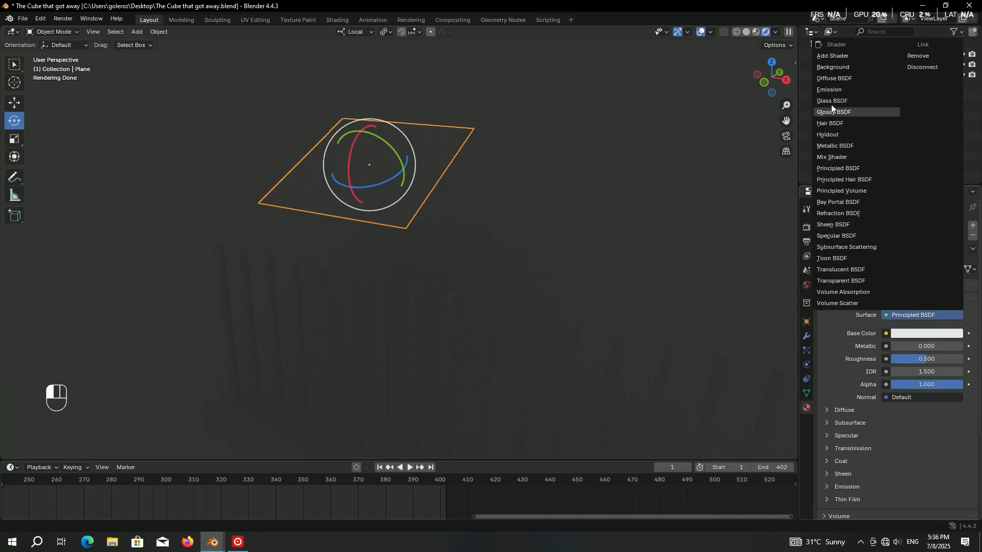
left_click(830, 89)
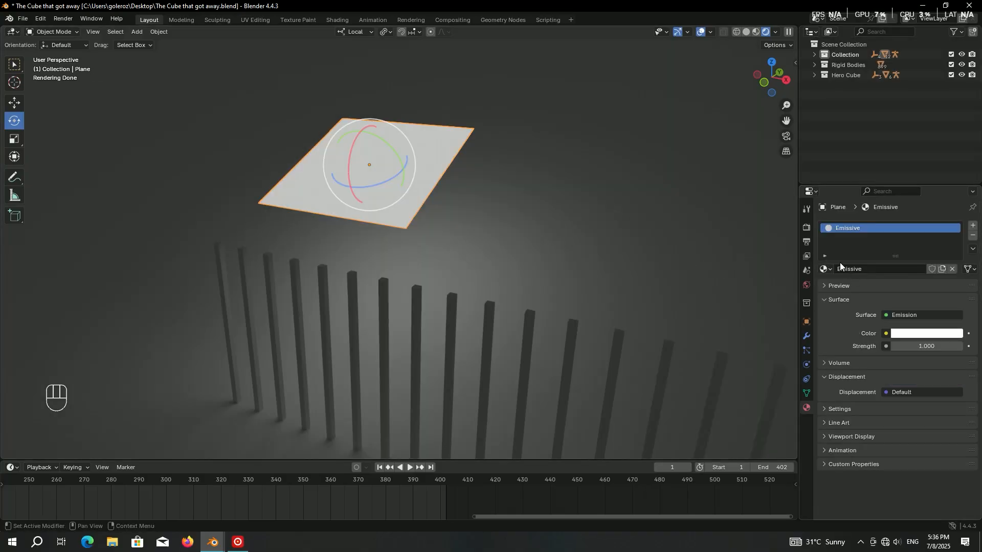
left_click(920, 346)
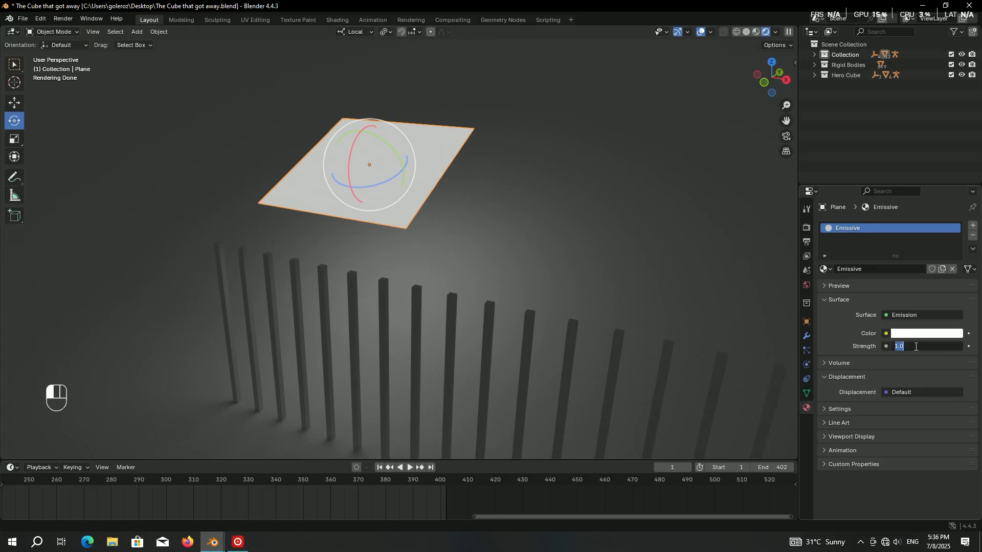
type("12")
key("Return")
Step: Add an Array modifier to the light plane with a count of 4 and a relative offset factor X of 1.5
left_click_drag(388, 222, 396, 222)
middle_click_drag(396, 222, 429, 204)
left_click(806, 336)
left_click(870, 224)
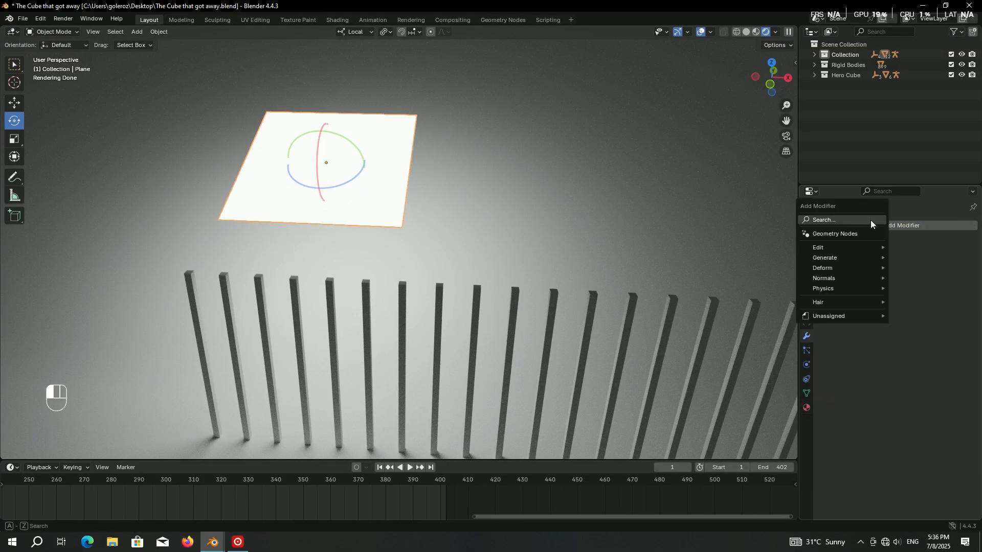
mouse_move(842, 257)
left_click(722, 254)
middle_click_drag(665, 236, 547, 207, "shift")
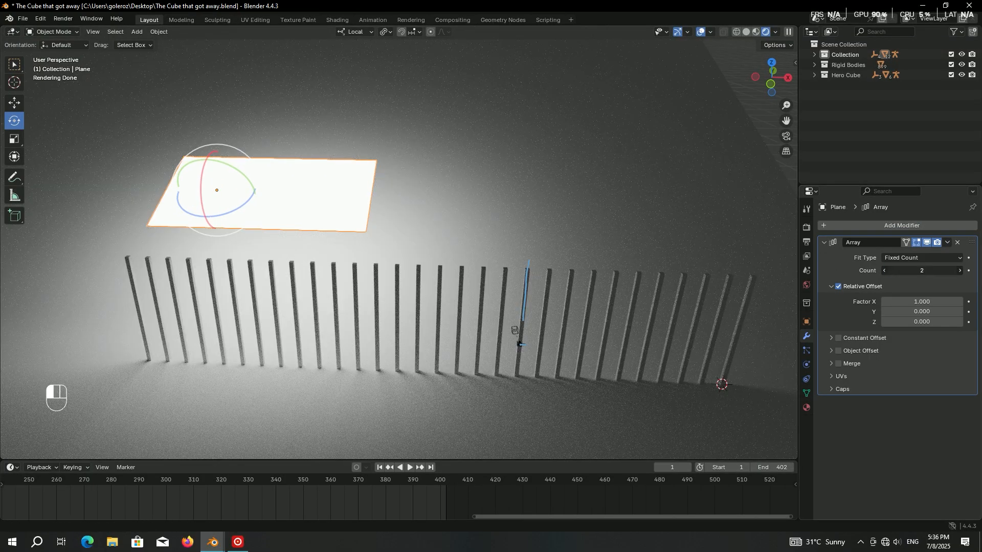
key("Return")
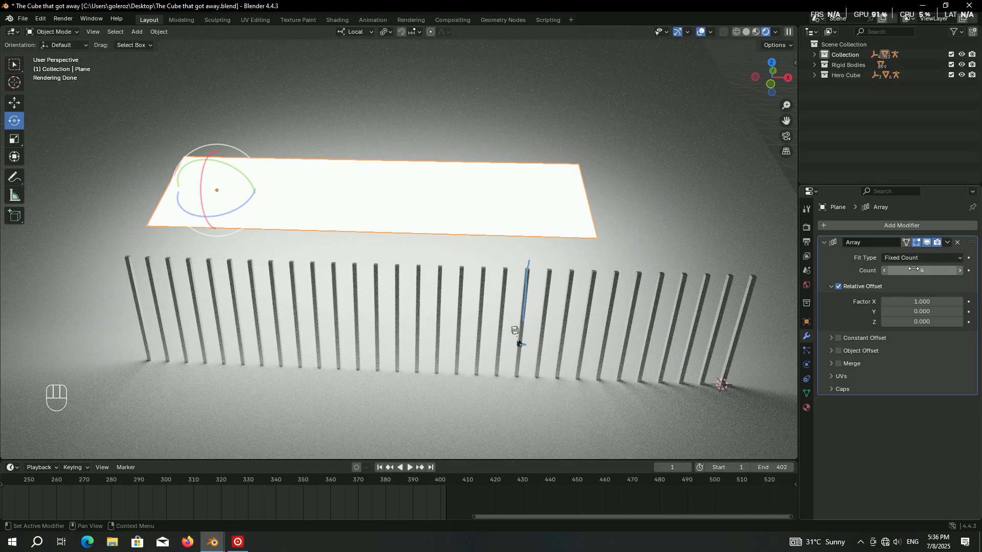
left_click(916, 300)
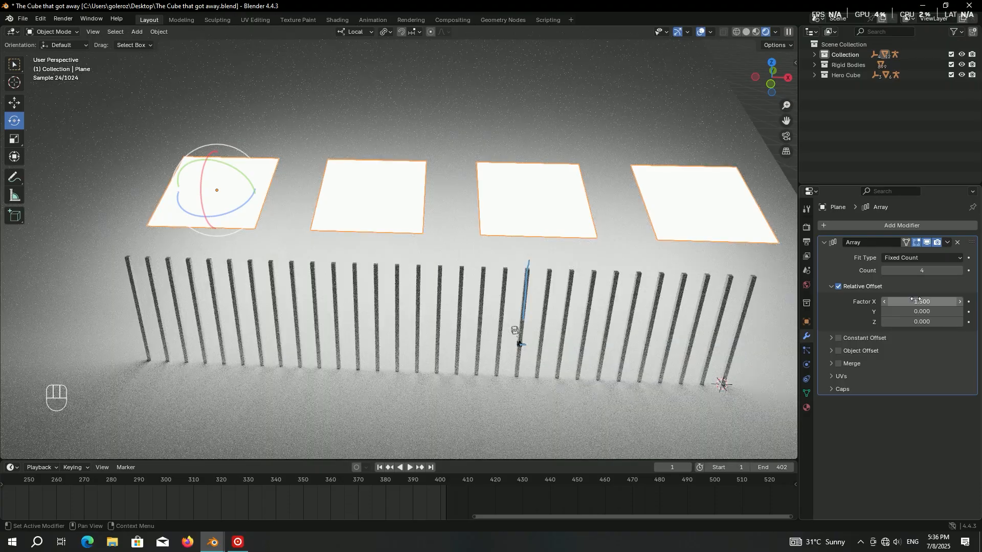
middle_click_drag(635, 220, 553, 192)
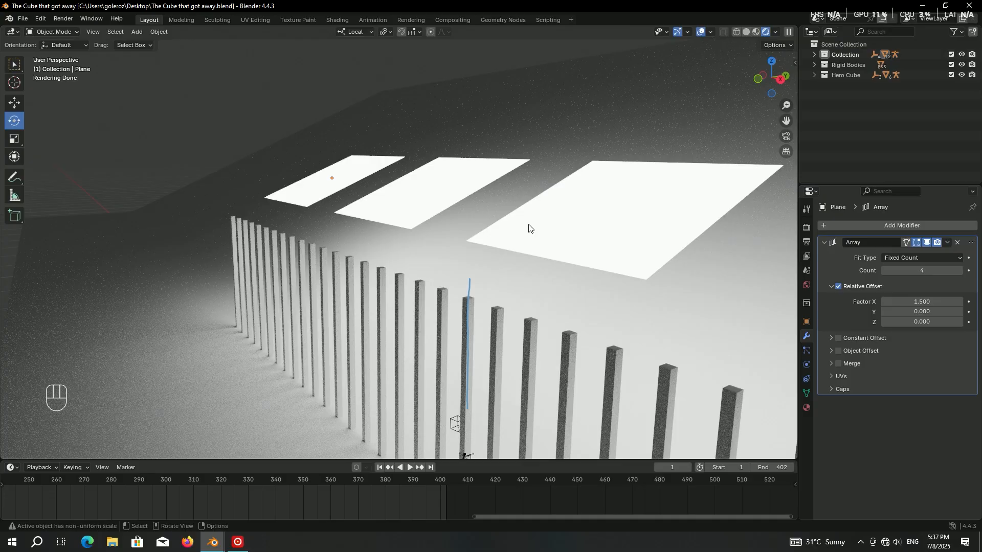
Step: Set the World background strength to 0 and save the file
left_click(807, 286)
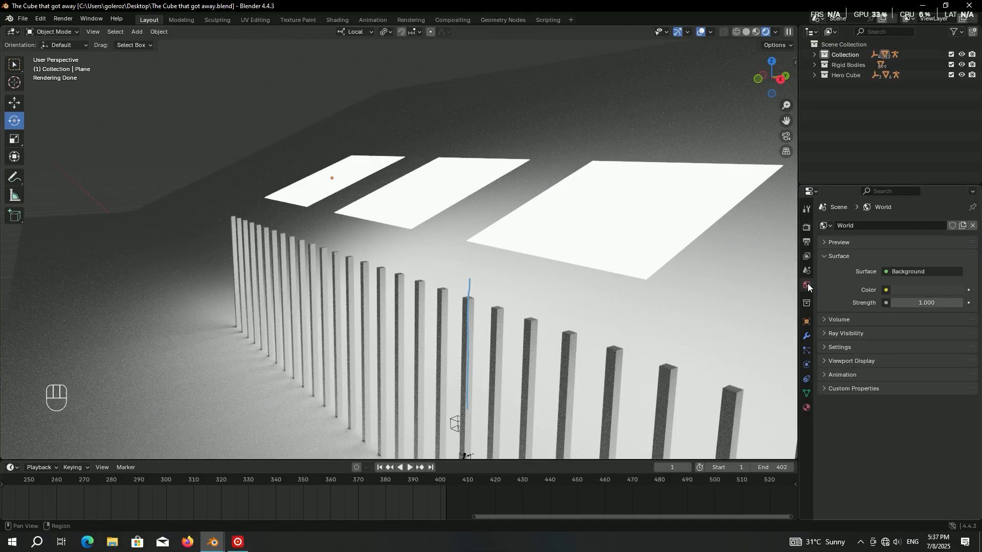
left_click(917, 303)
type("0")
key("Return")
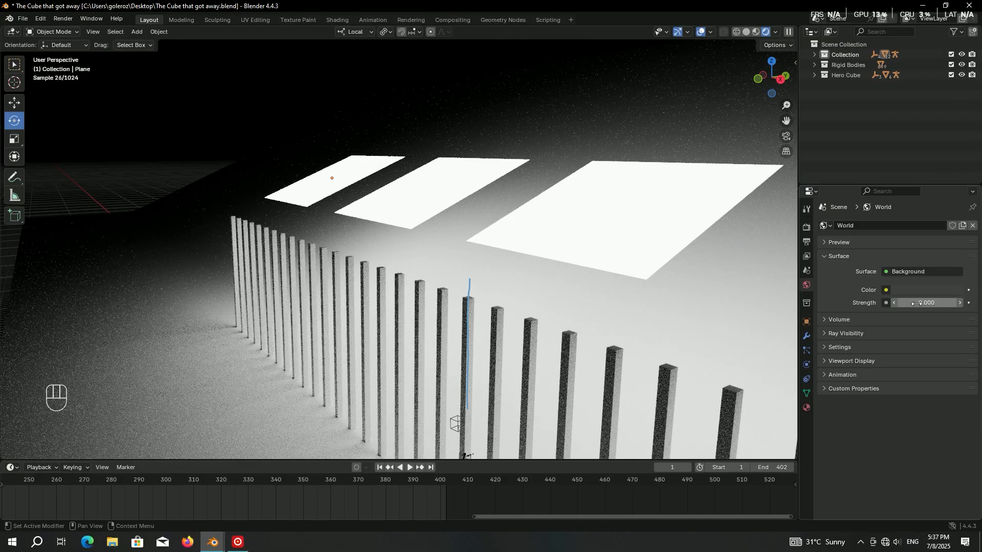
key("ctrl+s")
Step: Give the backdrop a new material named Backdrop with a Diffuse BSDF surface and roughness 0, and save the file
middle_click_drag(481, 226, 501, 231)
left_click(505, 223)
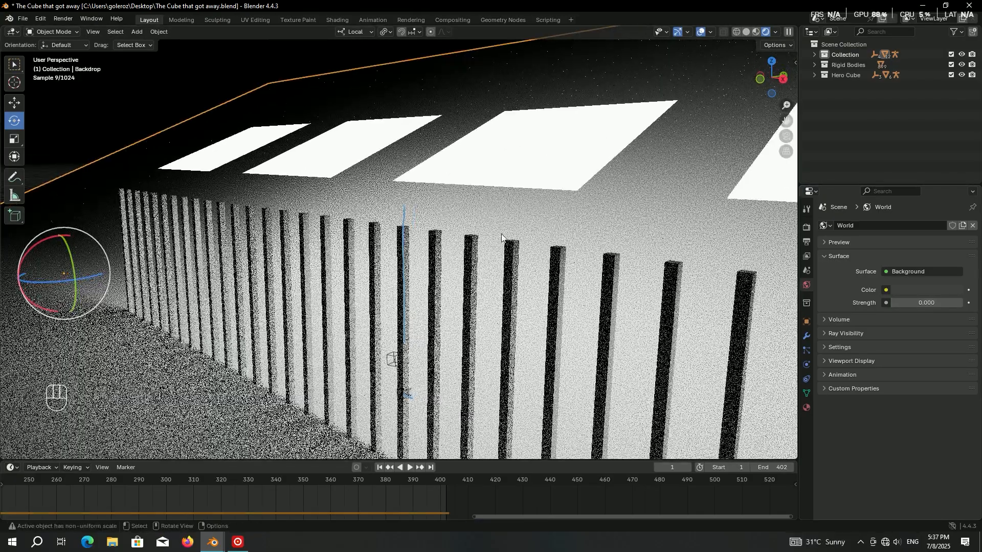
left_click(806, 408)
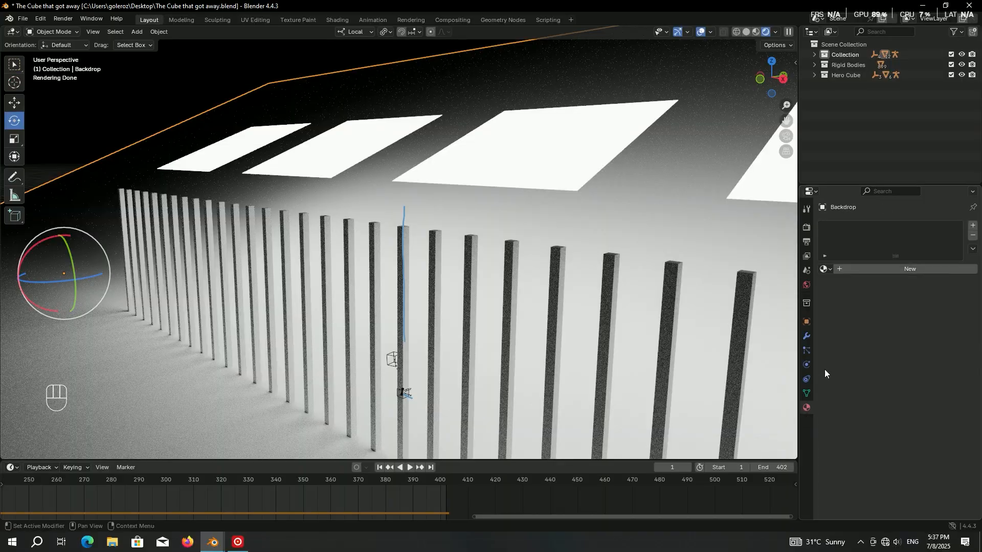
left_click(901, 267)
left_click(924, 313)
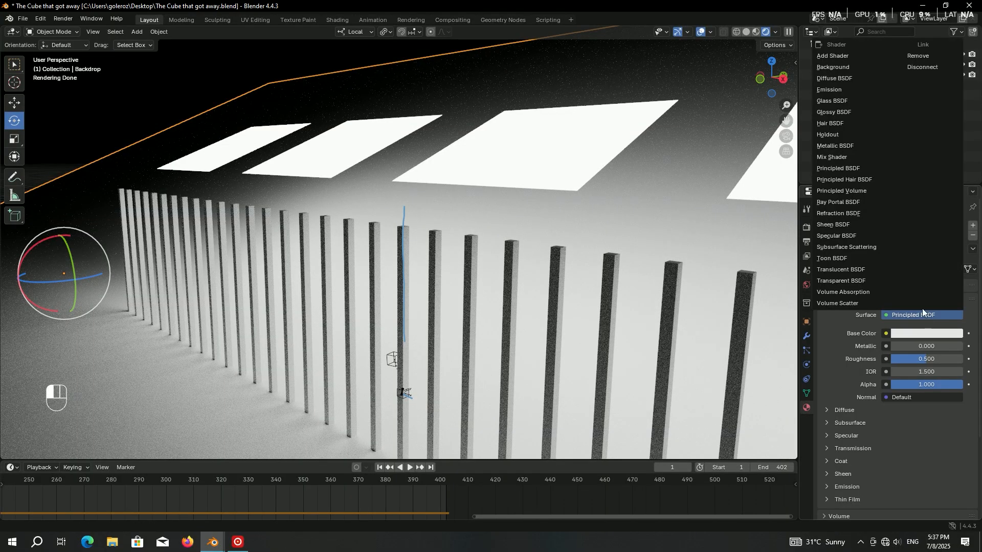
left_click(848, 79)
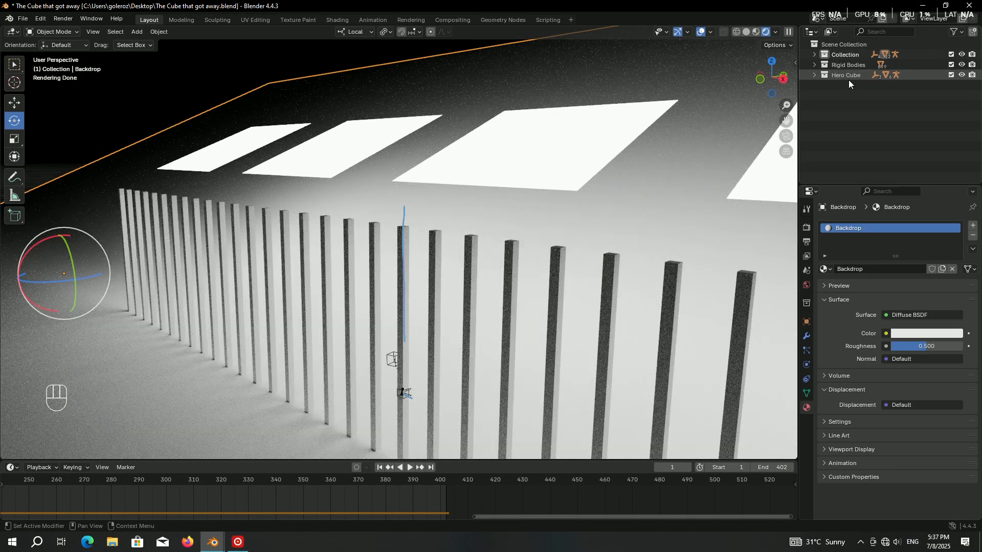
left_click_drag(919, 347, 883, 348)
key("ctrl+s")
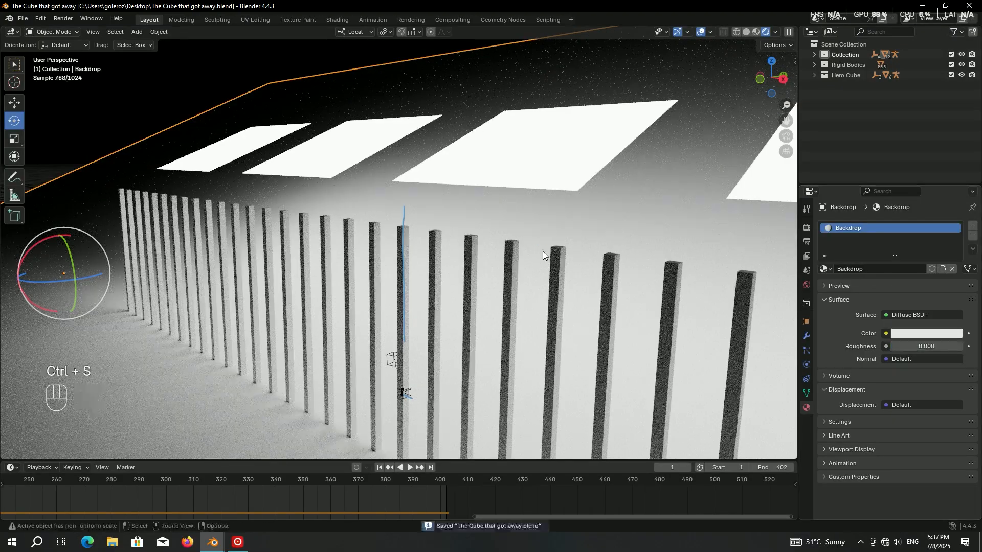
Step: Give the top cube of the end pillar a new material named Cube with roughness 0.268
middle_click_drag(551, 238, 608, 230)
middle_click_drag(608, 230, 783, 225, "shift")
left_click(377, 242)
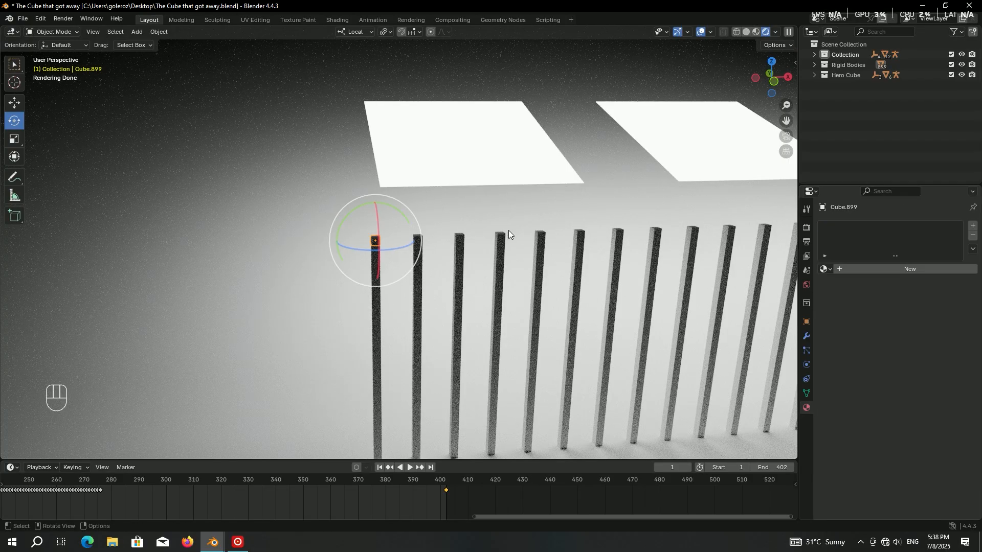
middle_click_drag(508, 231, 570, 238)
left_click(919, 270)
double_click(894, 272)
type("Cube")
key("Return")
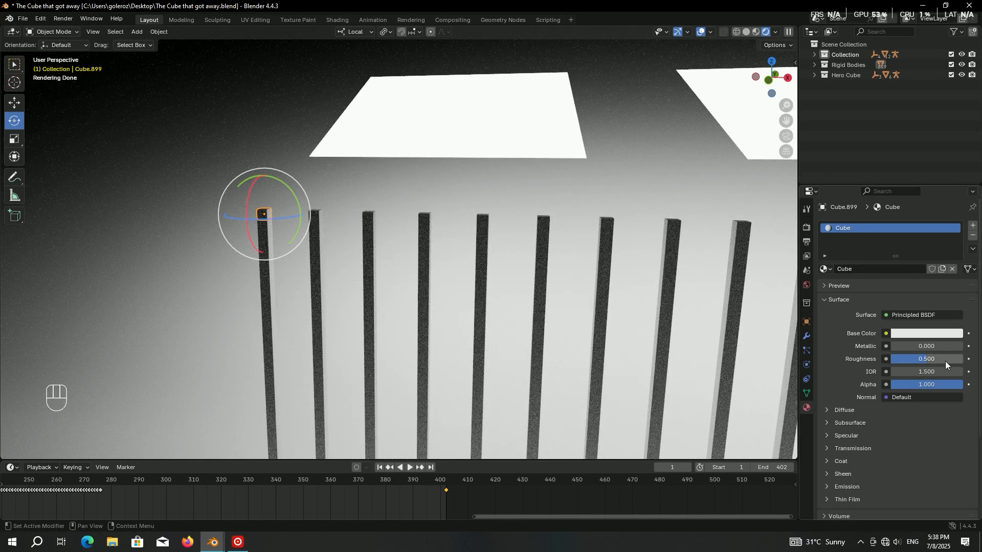
left_click_drag(925, 360, 912, 363)
Step: Select all cubes in the row of pillars, adding the missed ones just above the hero cube rig
left_click_drag(716, 215, 78, 284)
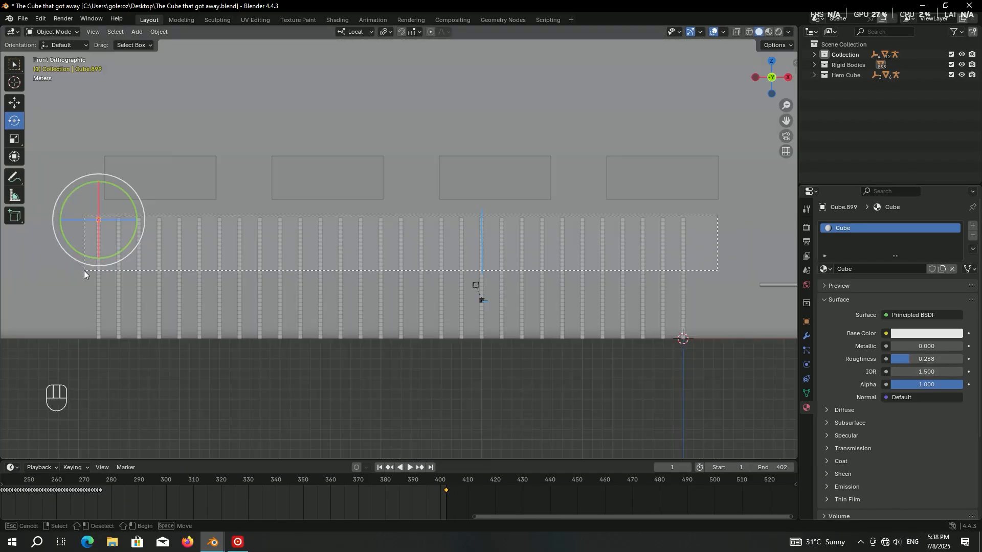
key("shift")
left_click_drag(82, 337, 713, 304, "shift")
scroll(705, 304, "up", 3)
middle_click_drag(682, 299, 505, 253, "shift")
left_click_drag(723, 272, 396, 301, "shift")
scroll(333, 300, "down", 1)
middle_click_drag(282, 298, 497, 299, "shift")
middle_click_drag(170, 287, 215, 289, "shift")
left_click_drag(50, 259, 611, 312, "shift")
middle_click_drag(439, 282, 392, 279)
scroll(389, 280, "up", 4)
left_click(383, 284, "shift")
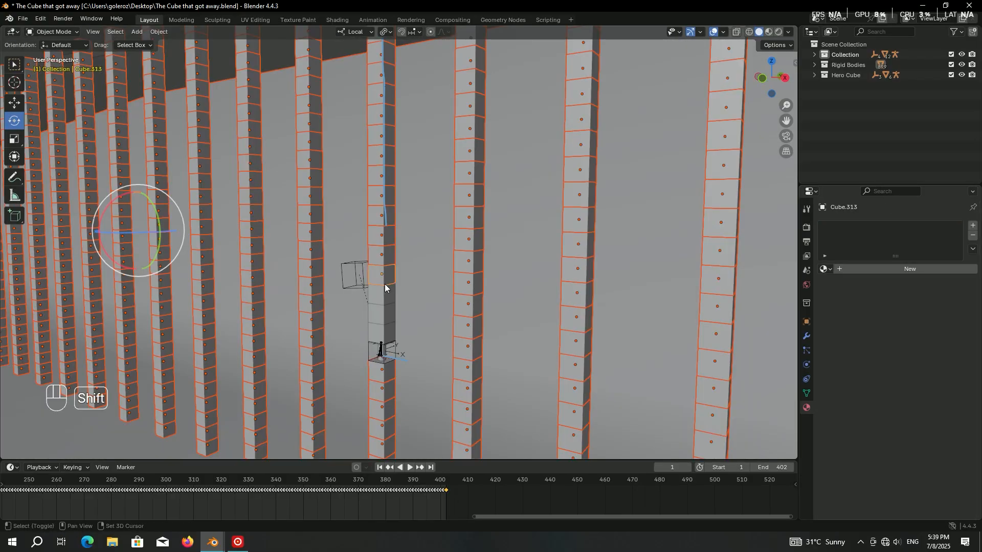
left_click(384, 332, "shift")
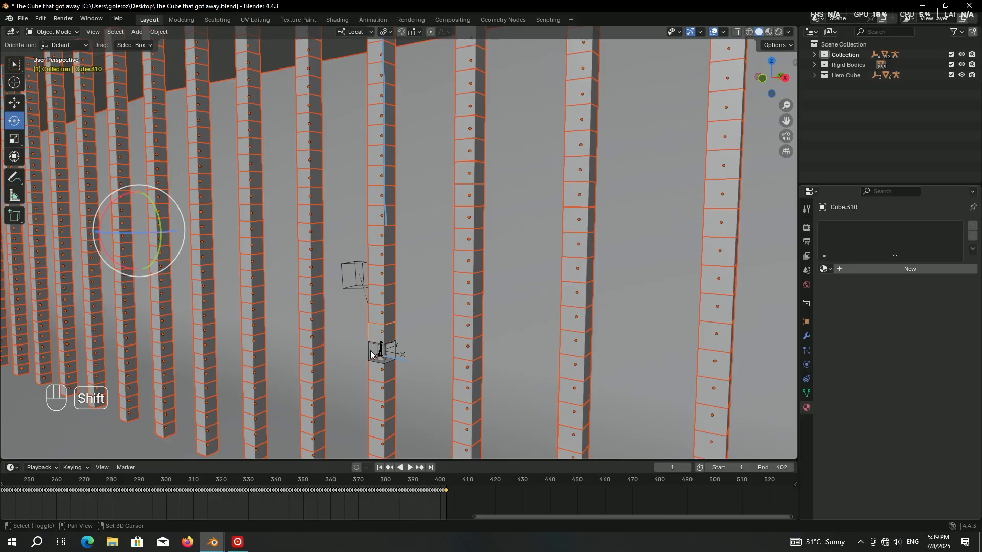
left_click(368, 350, "shift")
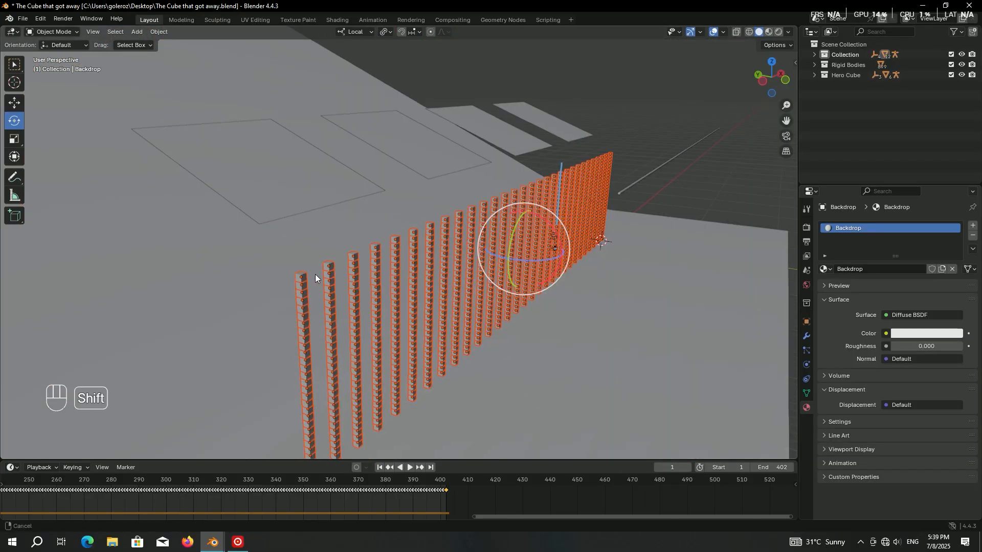
Step: Make the end pillar's top cube active, link its Cube material to all selected cubes, and save the file
middle_click_drag(315, 274, 324, 274, "shift")
scroll(324, 274, "up", 2)
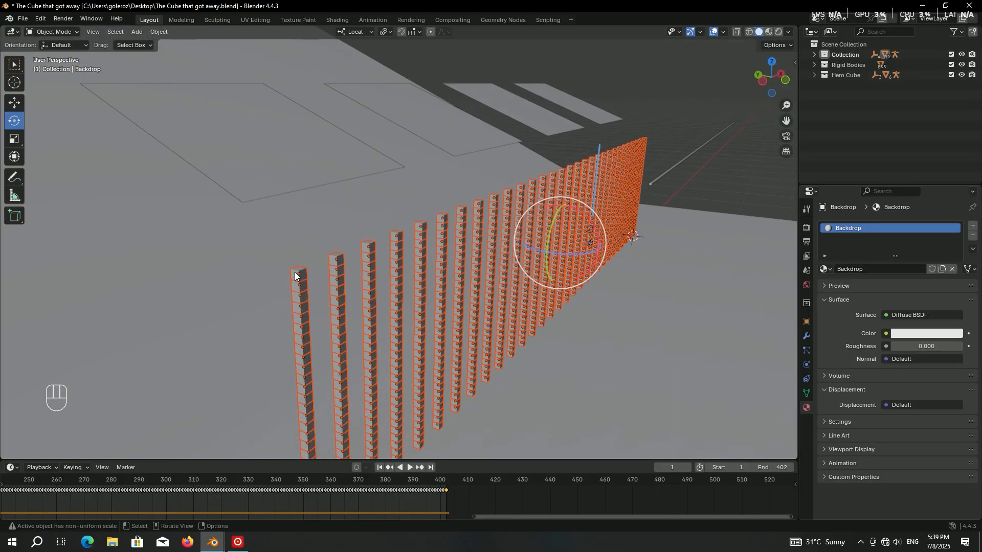
left_click(295, 276, "shift")
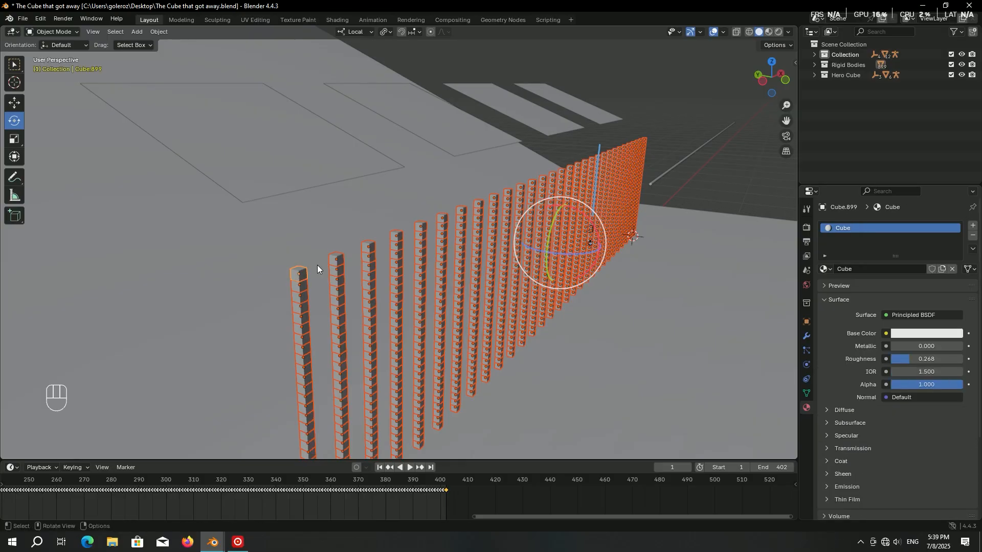
key("ctrl+l")
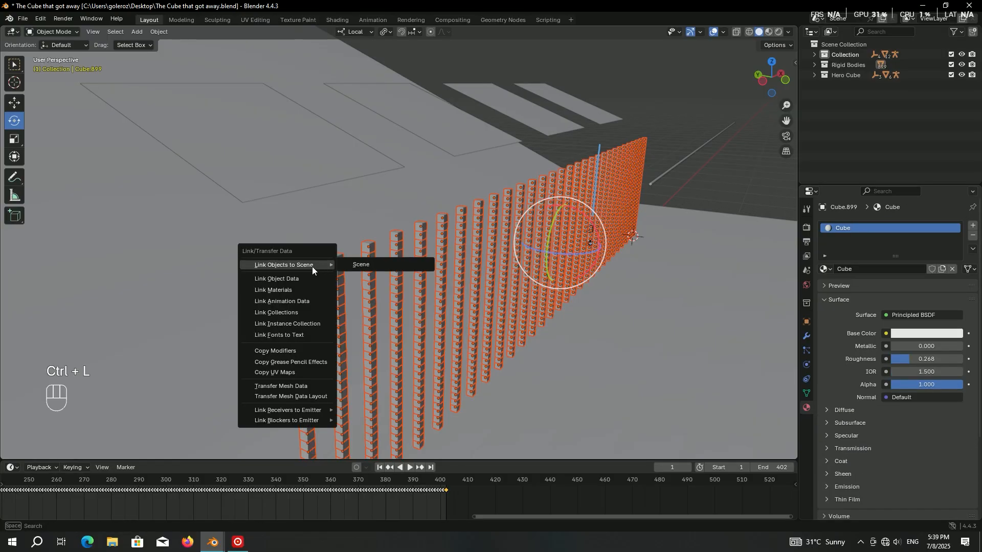
left_click(300, 290)
middle_click_drag(551, 213, 477, 211)
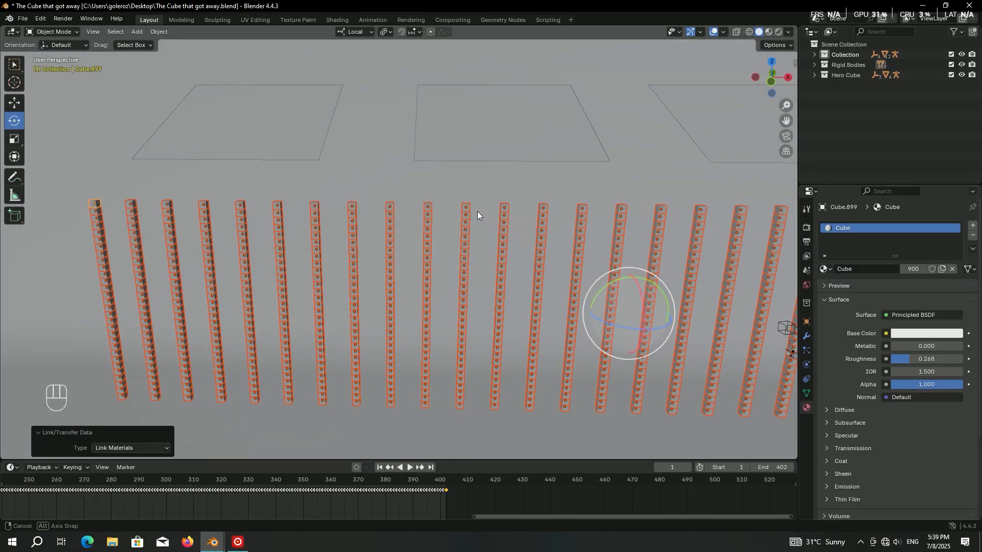
key("ctrl+s")
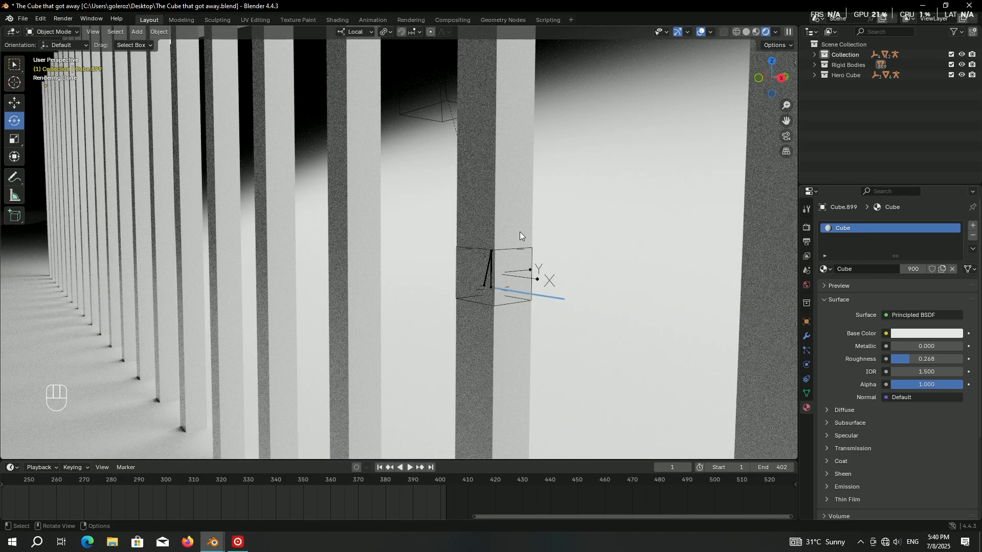
Step: Go to frame 303 and select the hero cube's telescopic column, framing it in view
middle_click_drag(277, 503, 485, 503)
left_click_drag(302, 478, 383, 480)
left_click(447, 208)
key("KP_Decimal")
middle_click_drag(403, 208, 397, 271)
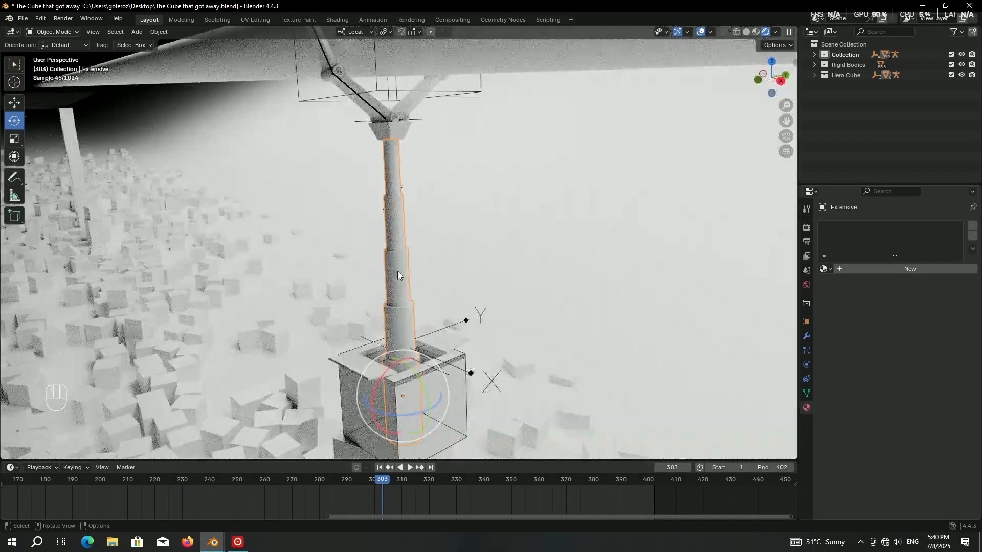
Step: Give the telescopic column a new material named Metallic with metallic 1.0 and roughness 0.162
left_click(901, 269)
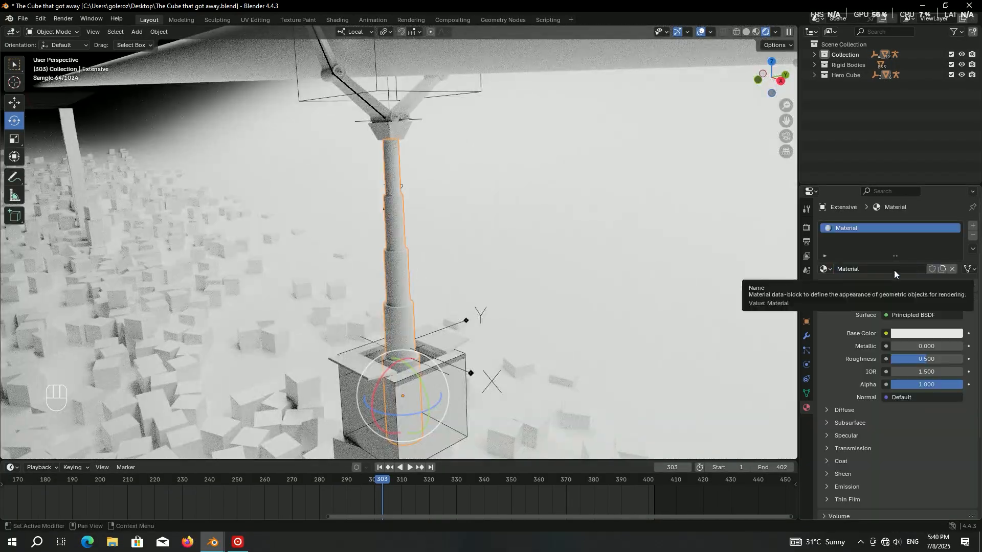
left_click(894, 270)
type("Metallic")
key("Return")
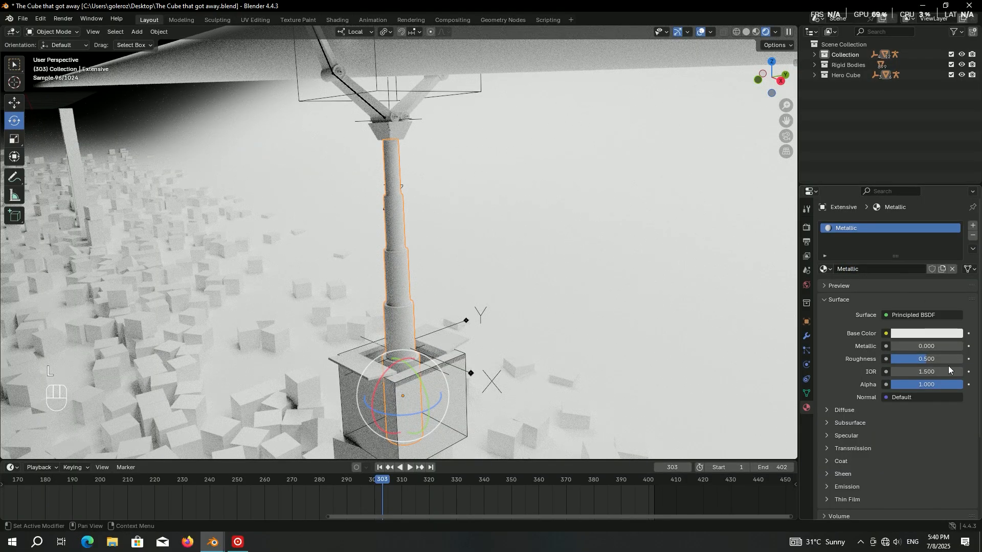
left_click_drag(921, 350, 903, 359)
Step: Link the telescopic column's Metallic material to the lower and upper claw segments
scroll(518, 235, "up", 3)
middle_click_drag(445, 209, 447, 327)
scroll(517, 236, "down", 4)
scroll(445, 322, "up", 3)
middle_click_drag(338, 190, 383, 183)
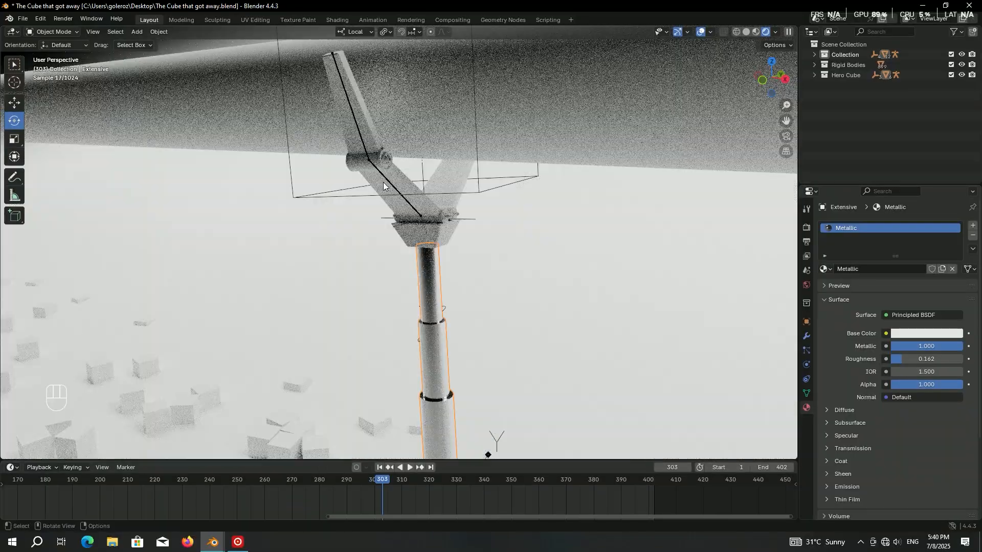
left_click(372, 184)
left_click(349, 135, "shift")
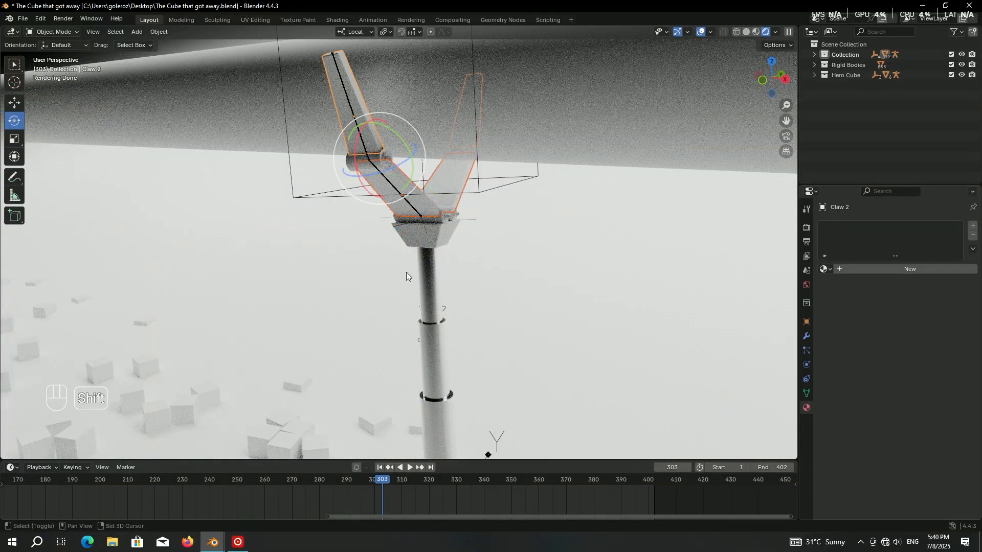
left_click(430, 321, "shift")
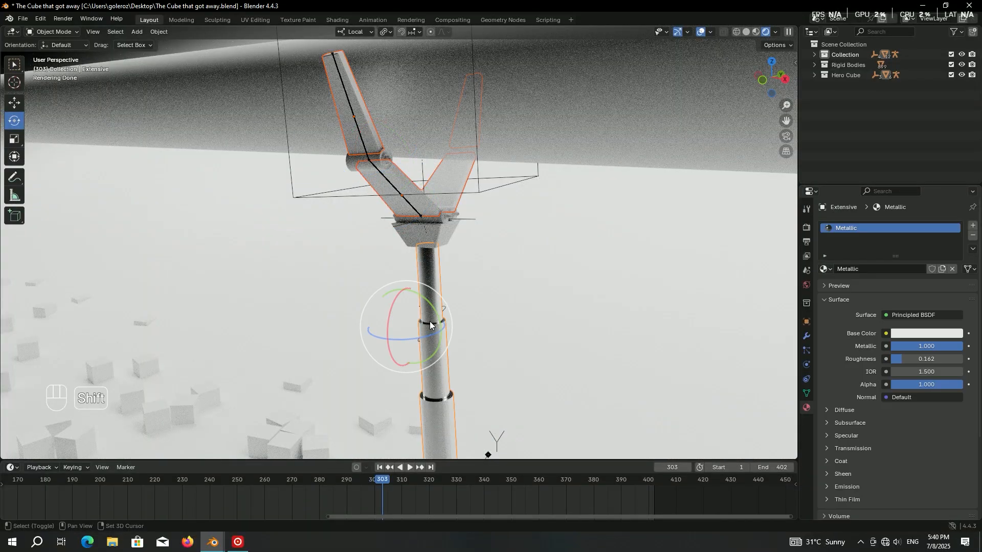
key("ctrl+l")
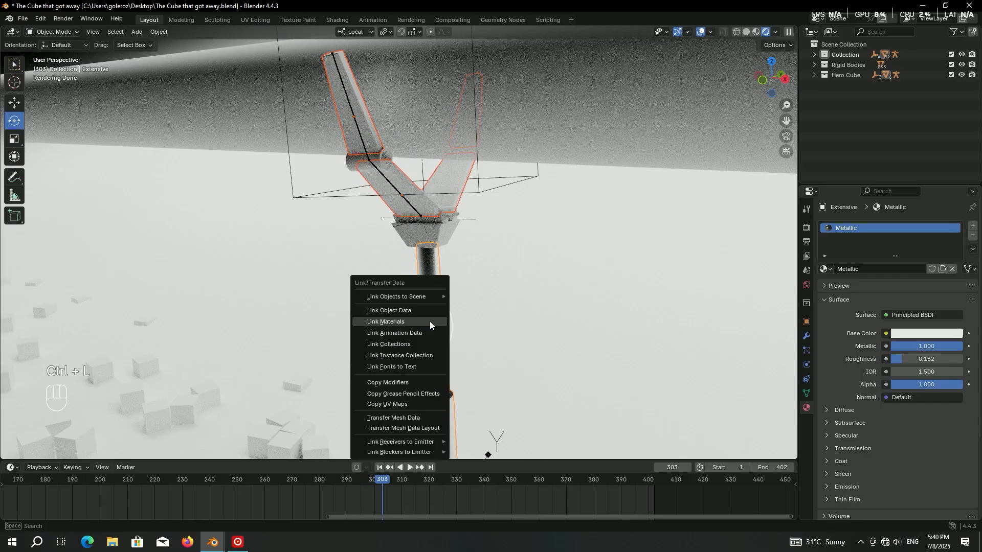
left_click(429, 321)
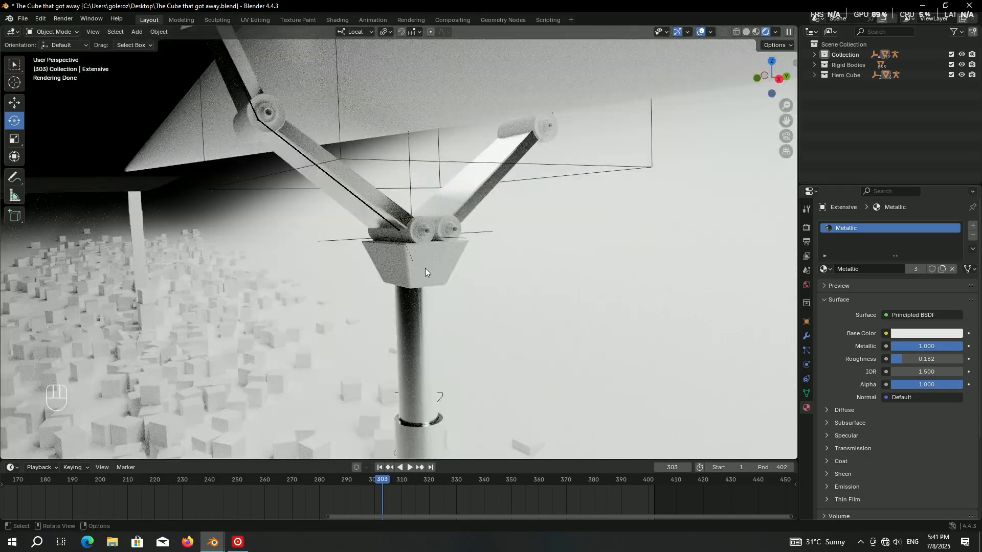
Step: Duplicate the cylindrical joint at the base of the claws in place
middle_click_drag(425, 268, 336, 256)
scroll(475, 256, "up", 5)
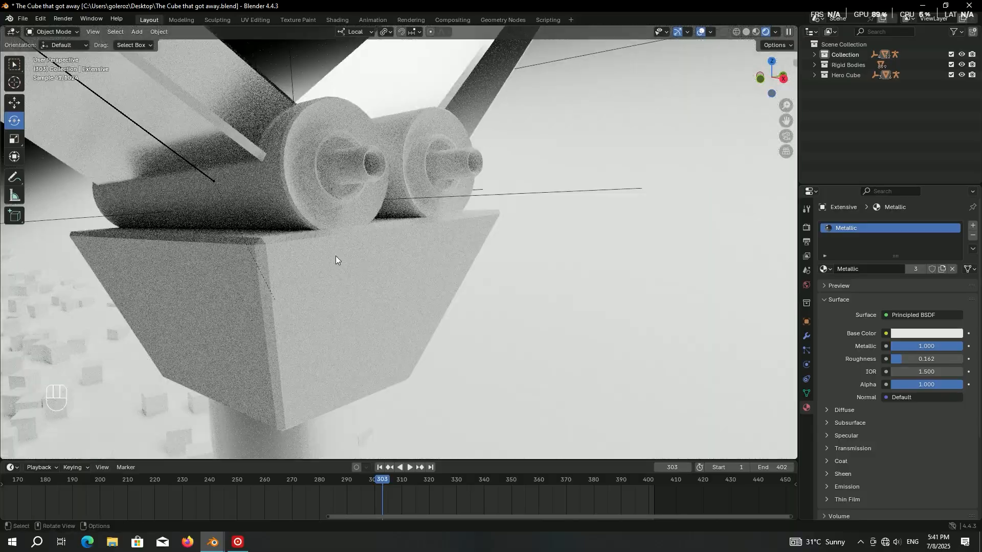
left_click(344, 158)
key("shift+d")
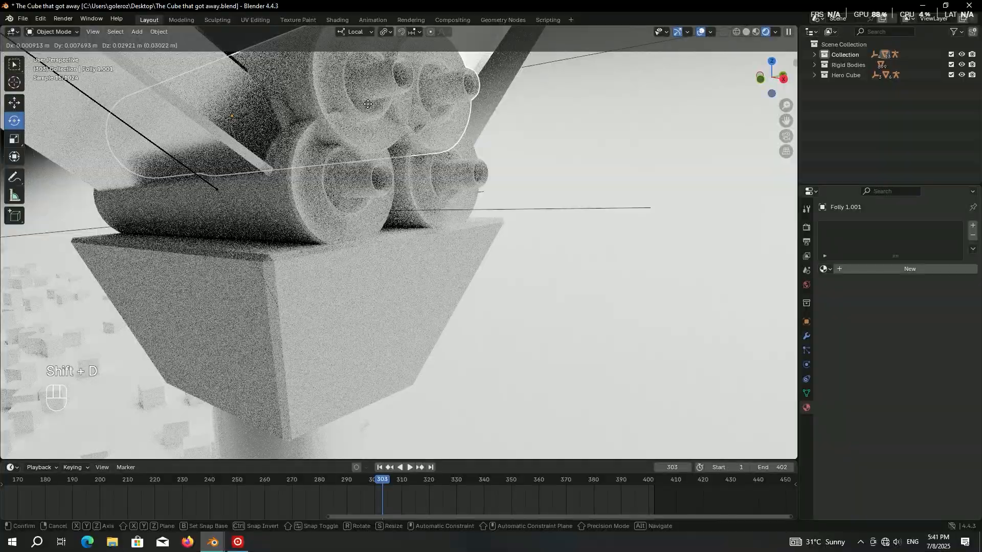
right_click(355, 122)
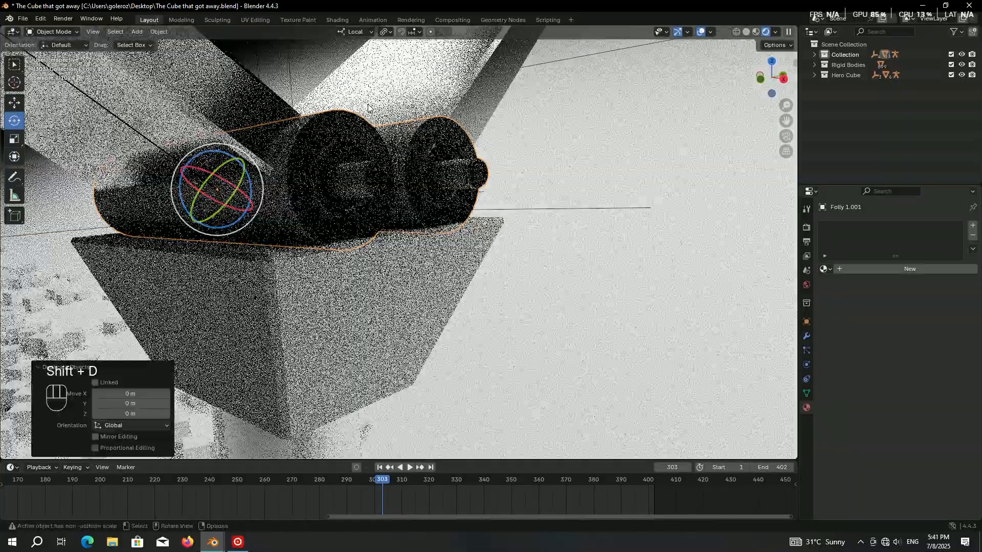
key("KP_Decimal")
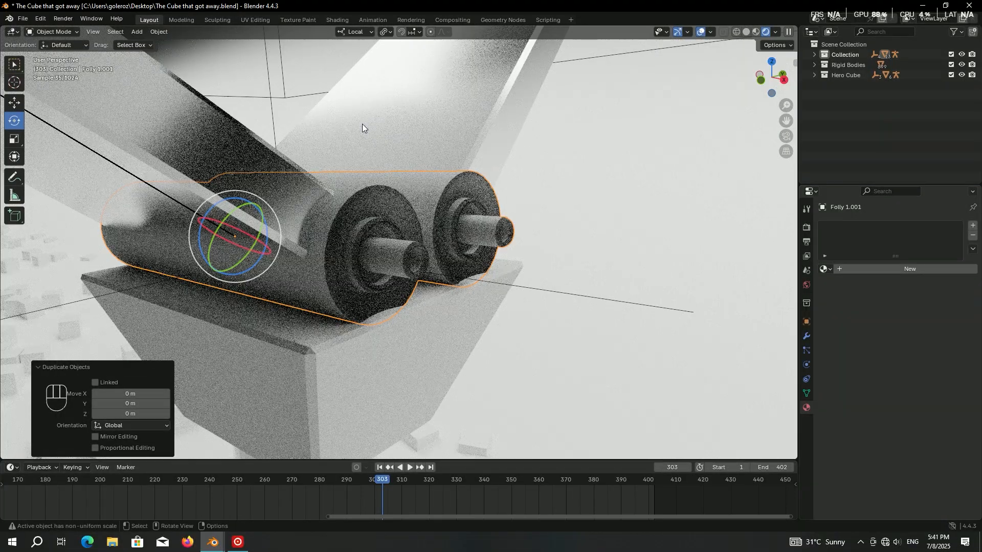
Step: Add a Wireframe modifier to the duplicated joint with a thickness of 0.0012 m and Boundary enabled
left_click(806, 335)
left_click(913, 225)
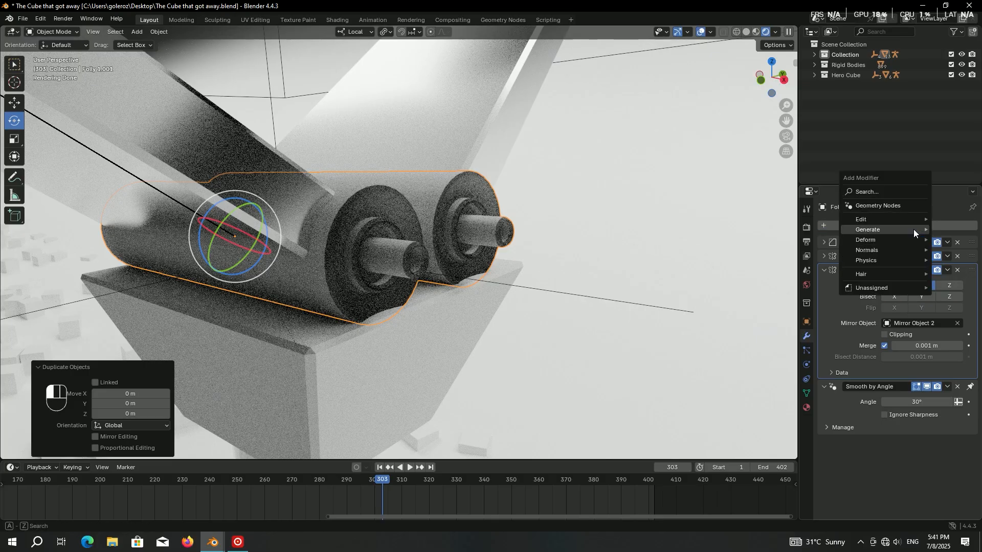
mouse_move(913, 229)
left_click(780, 404)
key("KP_Decimal")
middle_click_drag(470, 228, 573, 214)
scroll(441, 217, "up", 1)
middle_click_drag(441, 221, 462, 243)
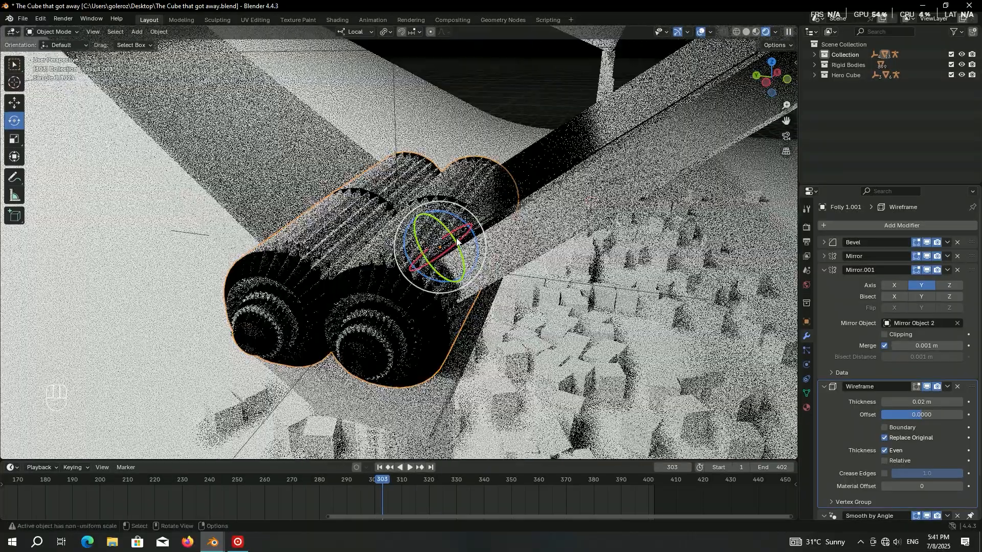
scroll(926, 407, "down", 2)
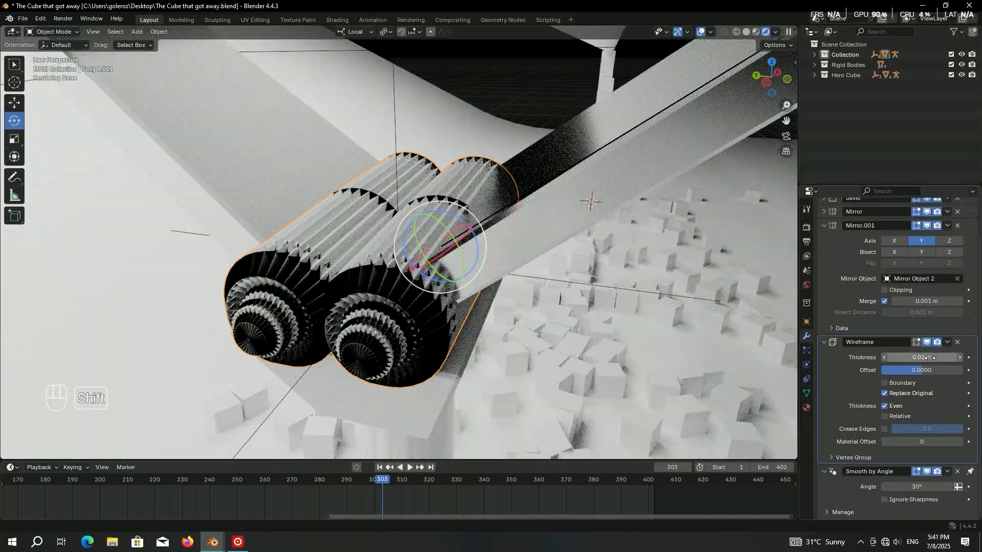
left_click_drag(922, 357, 878, 357, "shift")
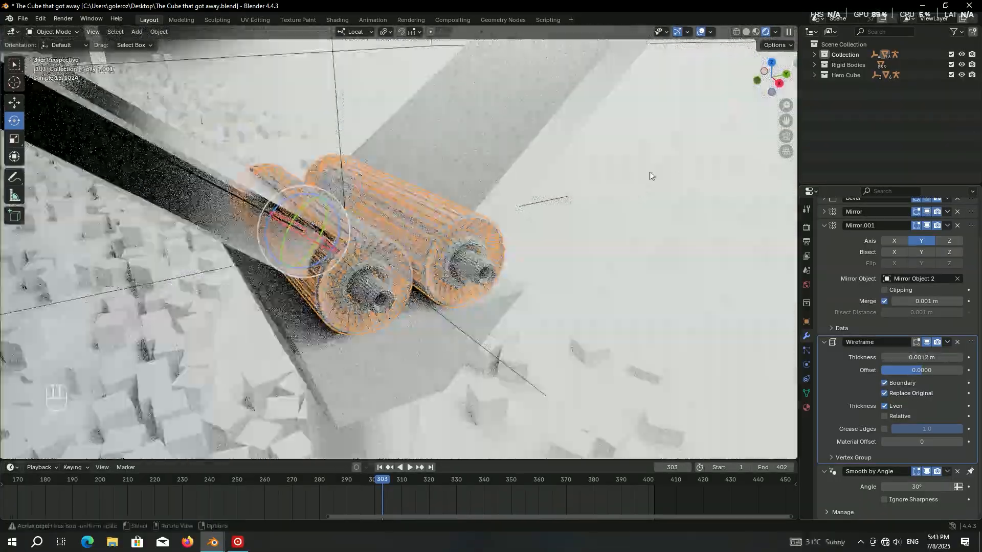
Step: Split the 3D viewport into two areas side by side and turn the new area into a Shader Editor
left_click_drag(795, 31, 443, 36)
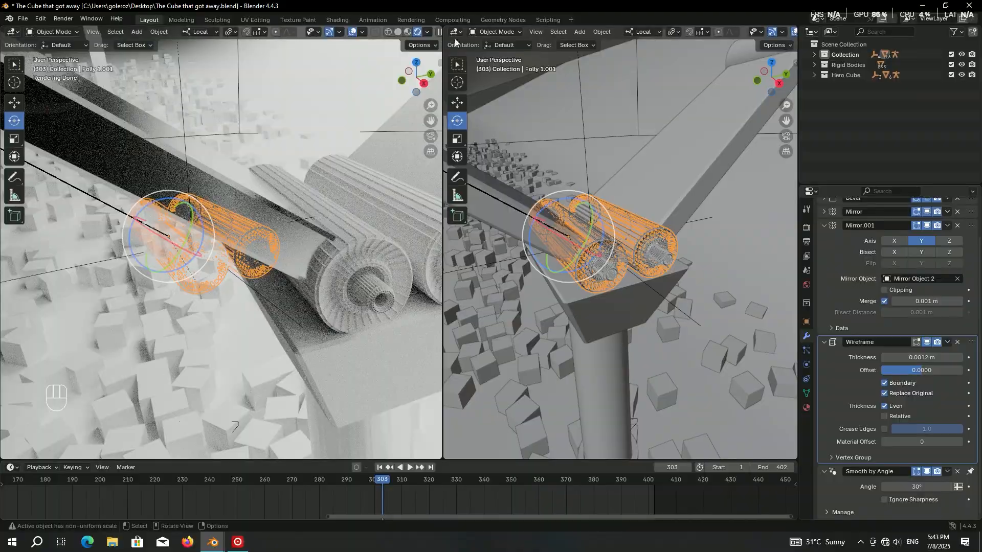
left_click(456, 31)
left_click(483, 115)
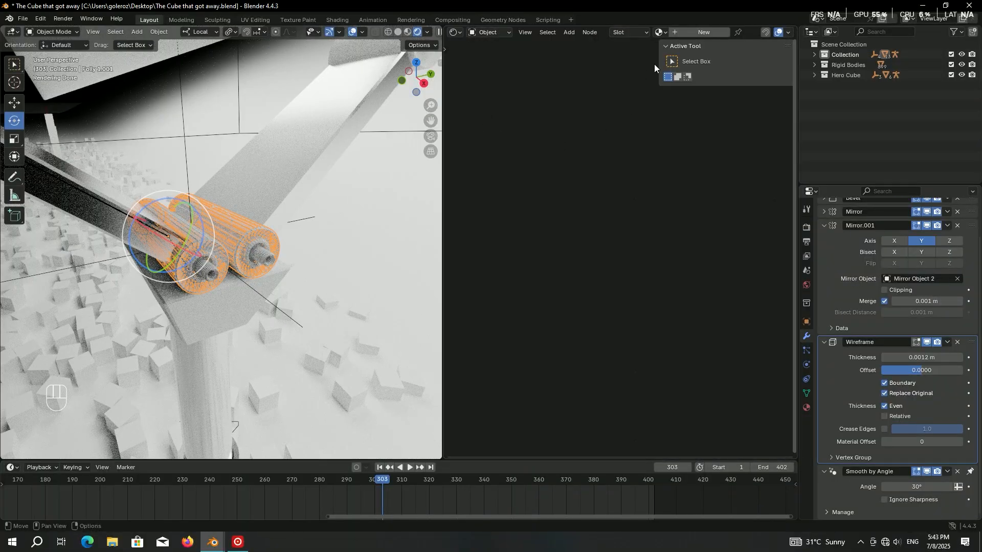
Step: Give the wireframe joint a new material named Metallic 2 with metallic 1.0, roughness 0.177 and a gold base color
left_click(692, 33)
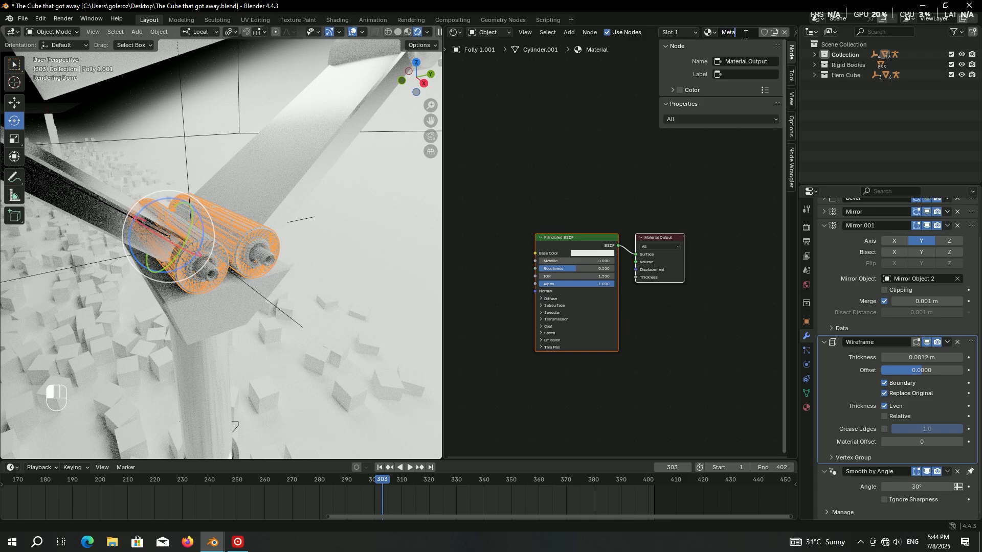
key("Return")
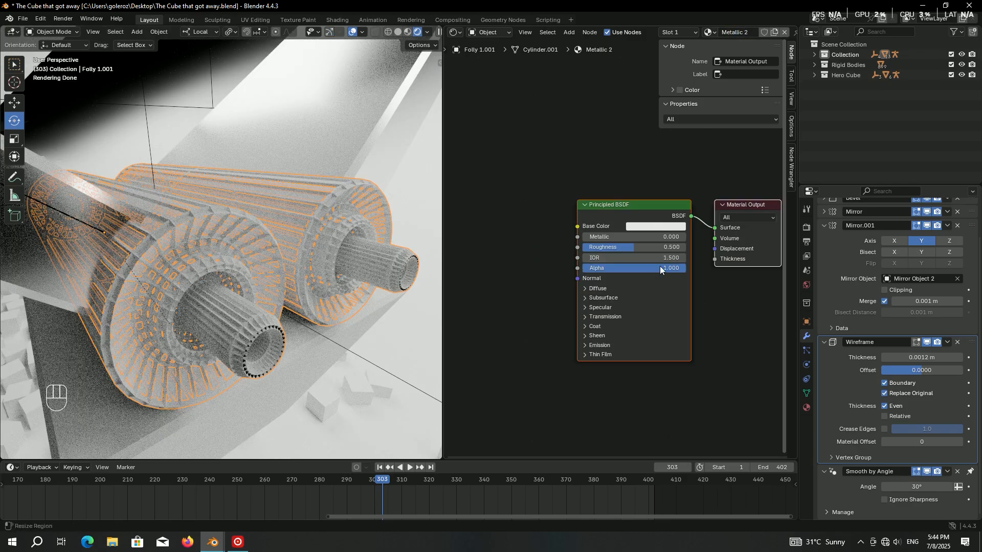
mouse_move(609, 239)
left_mouse_down()
mouse_move(686, 237)
mouse_move(620, 250)
left_mouse_up()
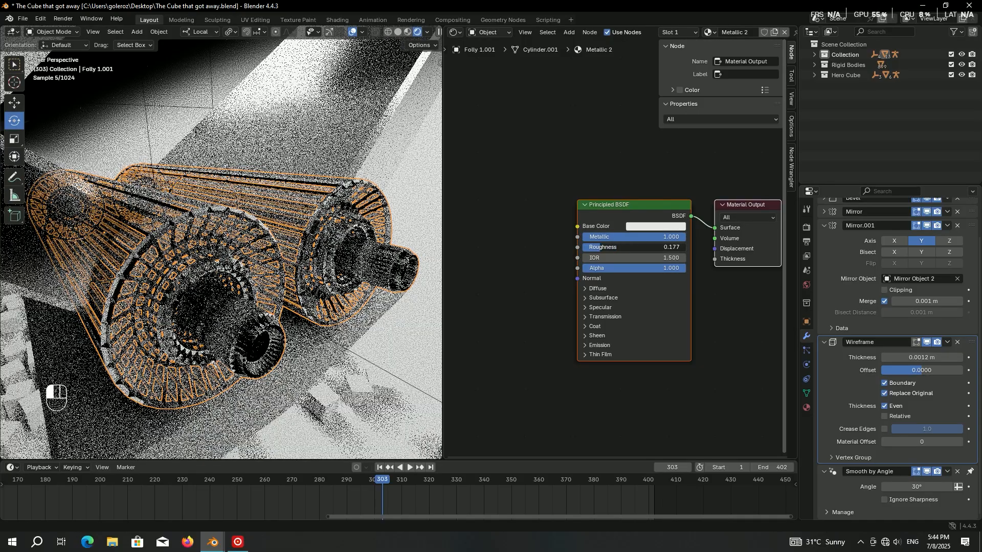
left_click(640, 228)
left_click_drag(659, 115, 654, 123)
key("alt+a")
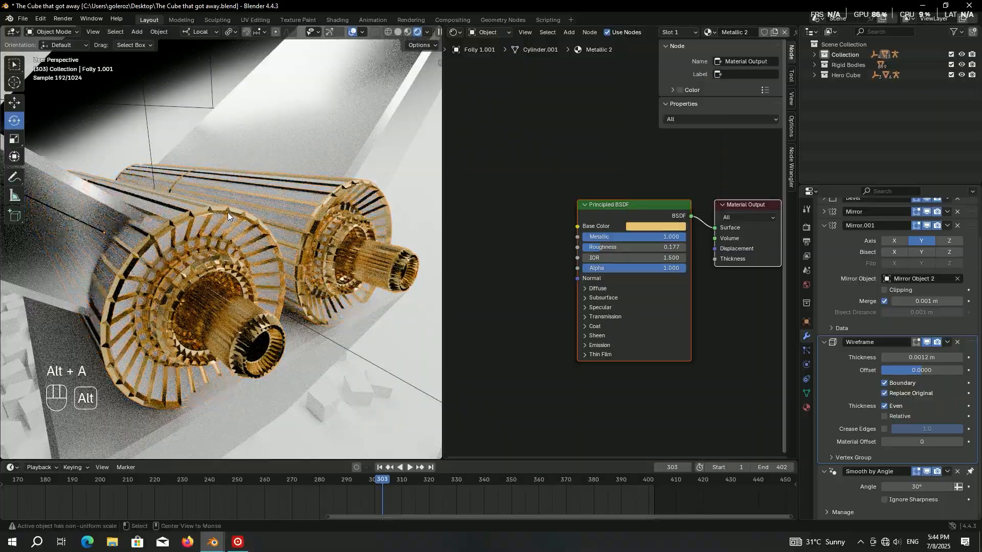
Step: Give the solid joint at the claw base a new material, replacing its Principled BSDF with a Glass BSDF connected to the output's Surface
mouse_move(228, 213)
middle_mouse_down()
mouse_move(372, 201)
mouse_move(221, 202)
mouse_move(240, 221)
middle_mouse_up()
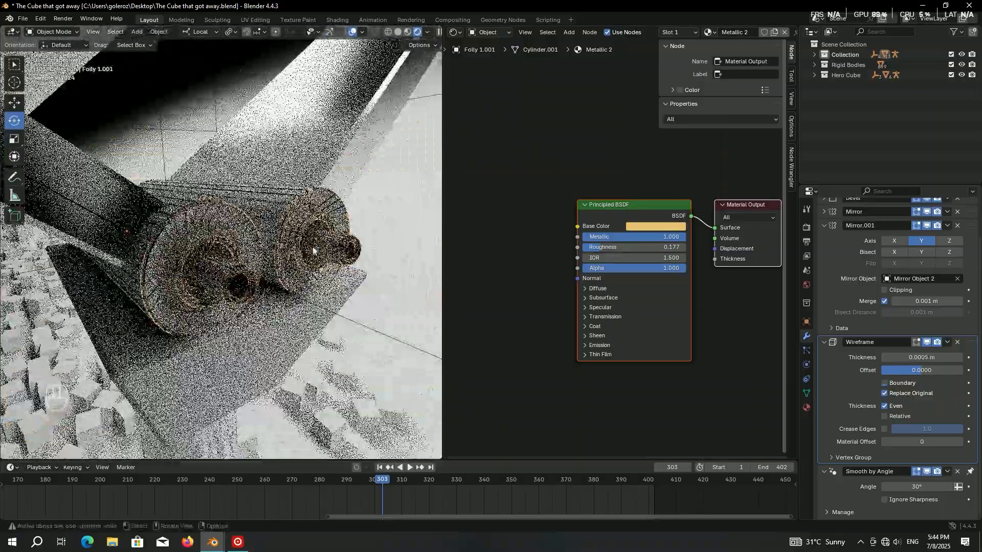
middle_click_drag(312, 250, 210, 271)
scroll(308, 281, "up", 2)
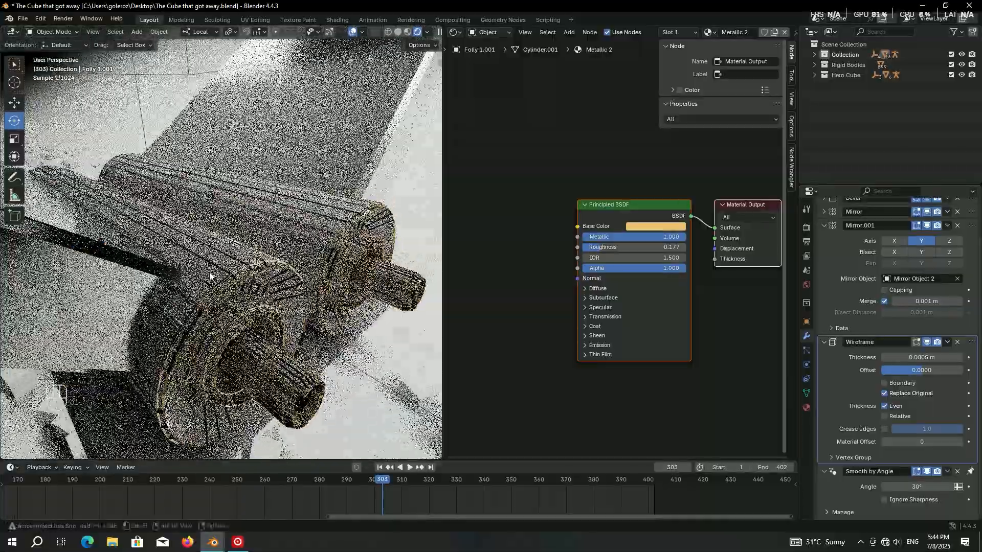
left_click(205, 270)
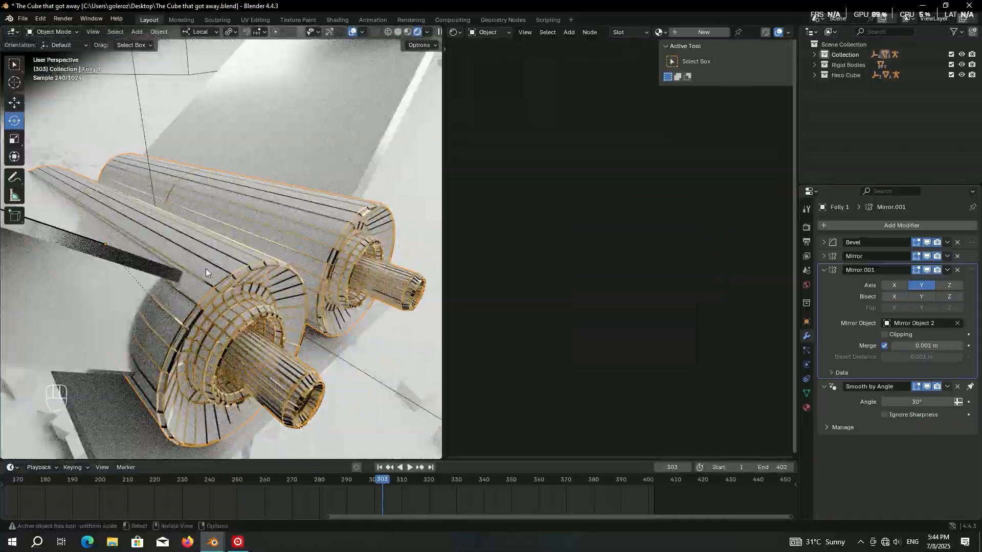
left_click(676, 31)
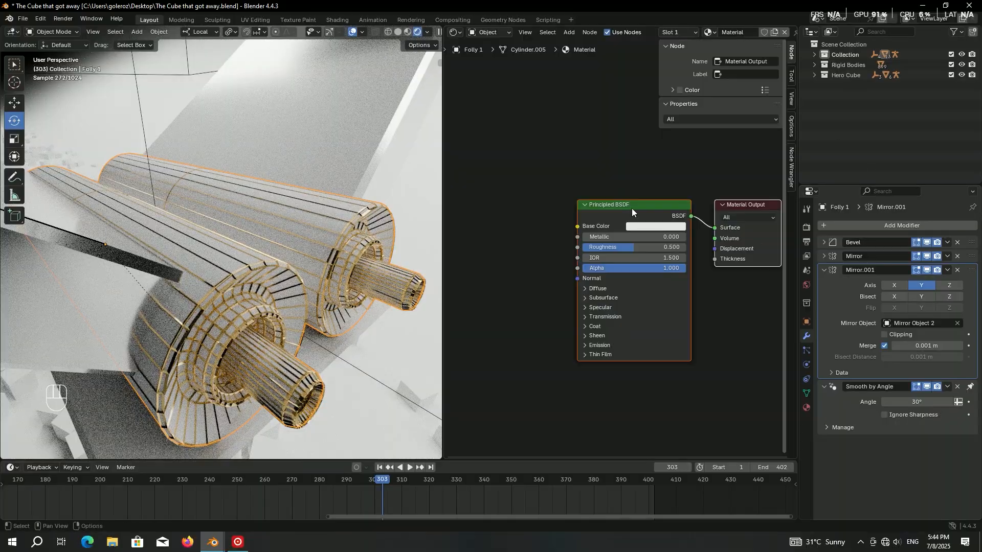
key("x")
key("shift+a")
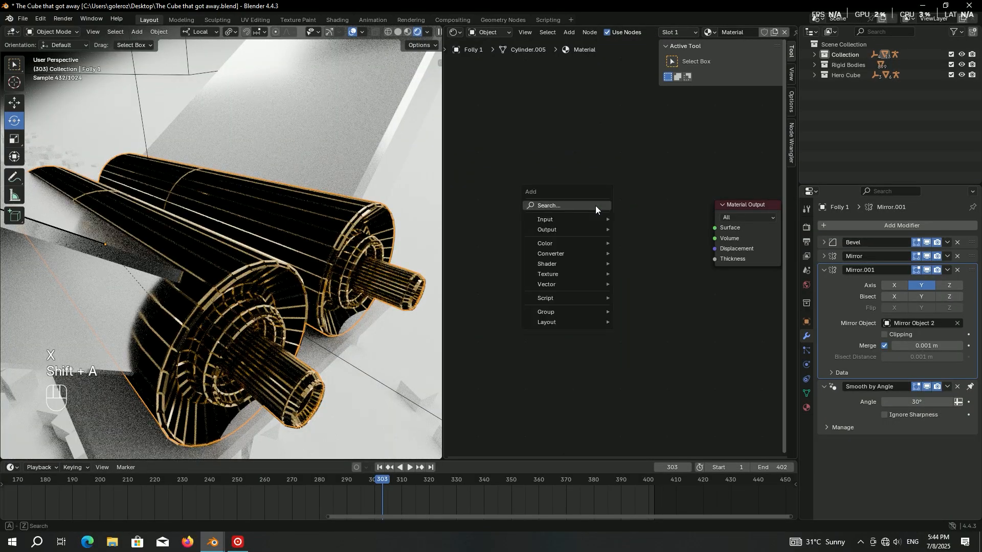
type("g")
left_click(648, 225)
left_click(580, 246)
left_click_drag(643, 253, 705, 232)
Step: Duplicate the cylindrical joint between the lower and upper claw segments in place
middle_click_drag(306, 233, 266, 251)
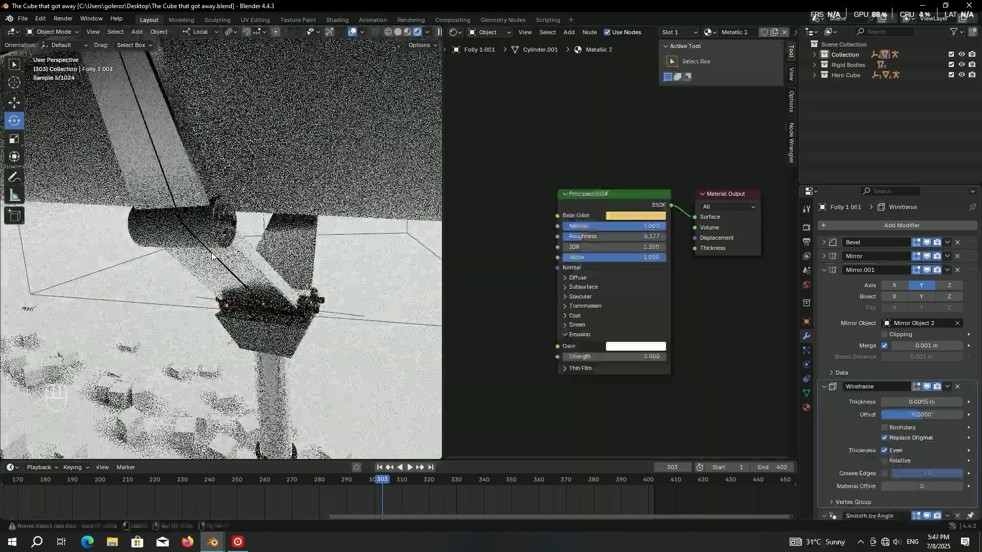
scroll(209, 240, "up", 3)
left_click(207, 223)
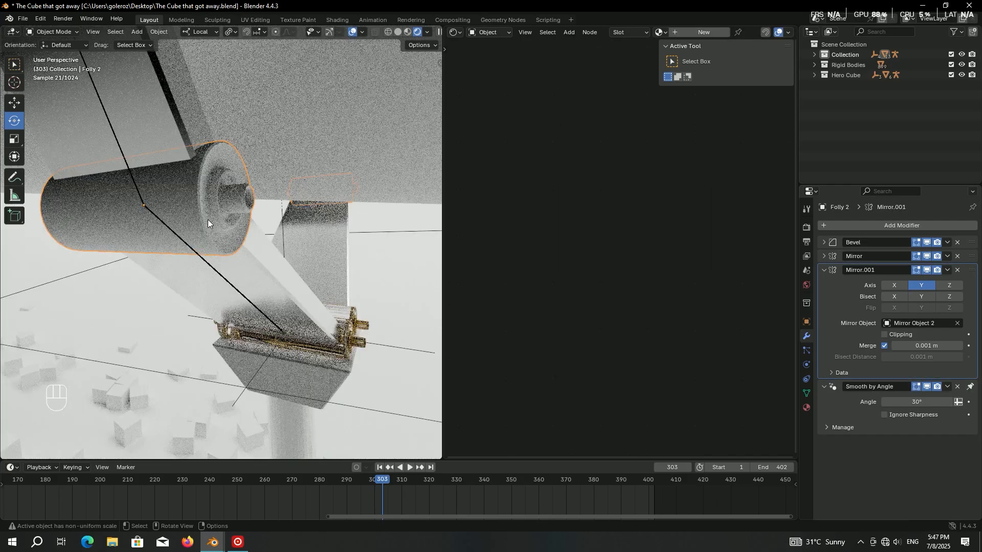
key("shift+d")
key("Escape")
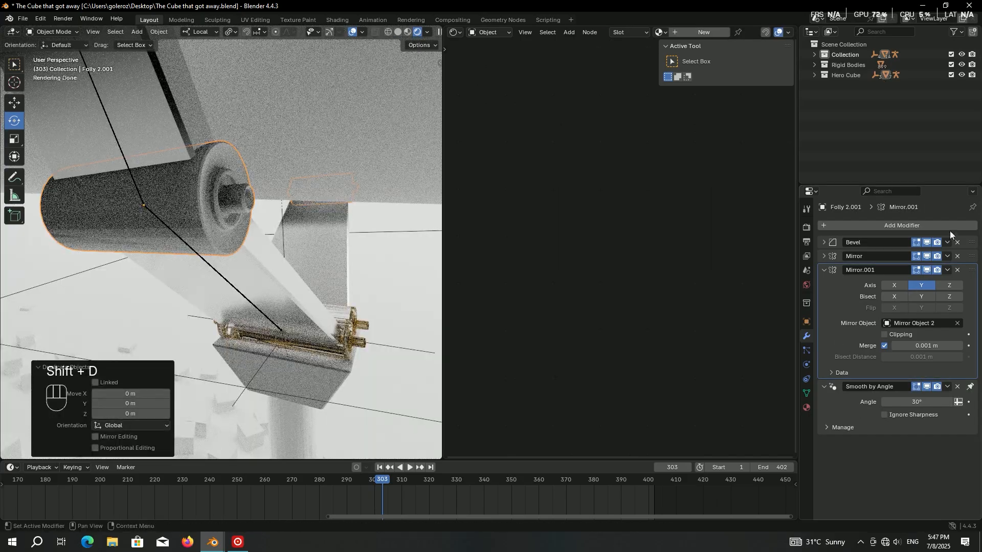
Step: Add a Wireframe modifier to the duplicated upper joint with a thickness of 0.0013 m and Boundary disabled
left_click(949, 228)
mouse_move(949, 229)
left_click(817, 403)
Step: Link the Metallic 2 material from the base joint's wireframe to the upper joint's wireframe copy
middle_click_drag(286, 286, 350, 324)
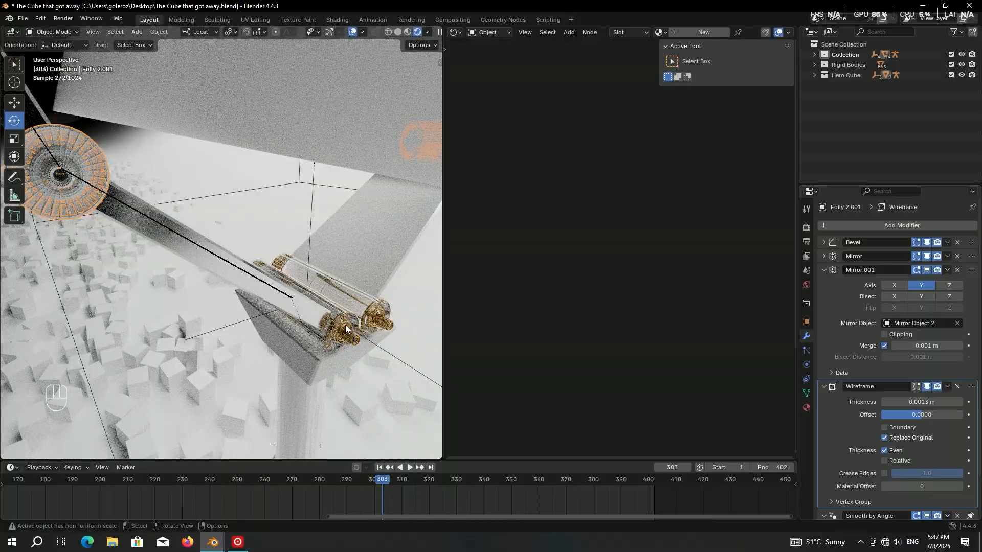
left_click(344, 322, "ctrl")
key("ctrl+l")
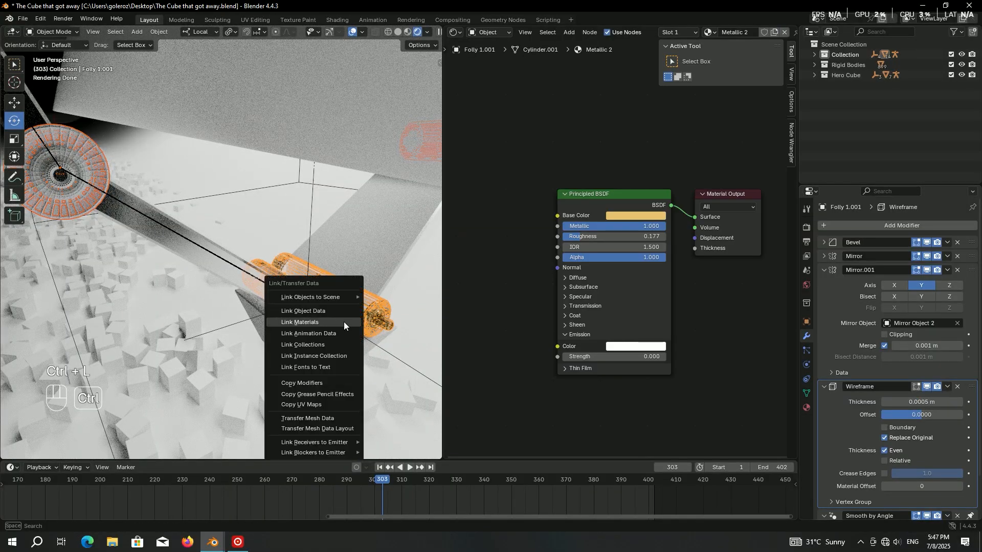
left_click(344, 322)
Step: Link the base joint's glass material to the solid upper joint and clear the selection
scroll(343, 322, "up", 6)
left_click(171, 177)
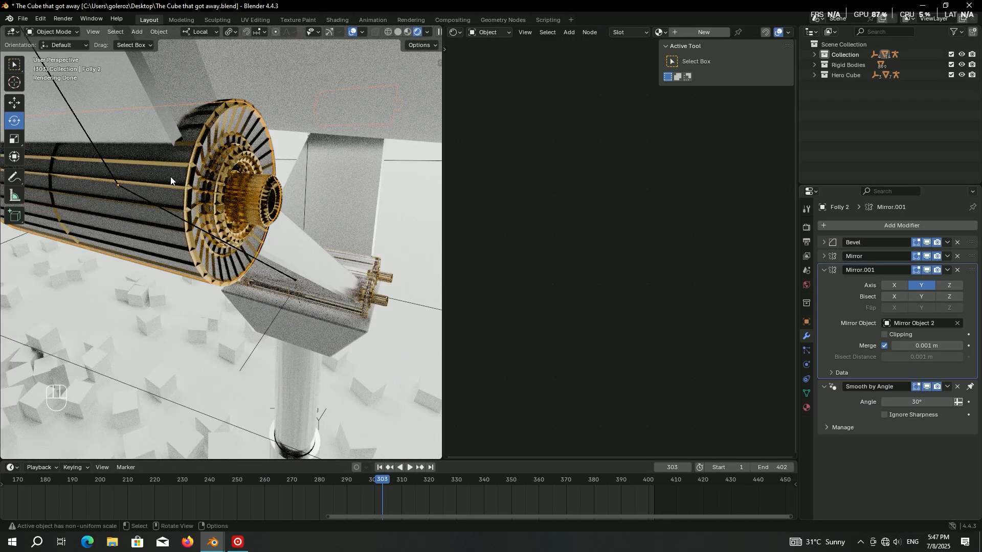
middle_click_drag(170, 177, 300, 302)
scroll(300, 303, "up", 2)
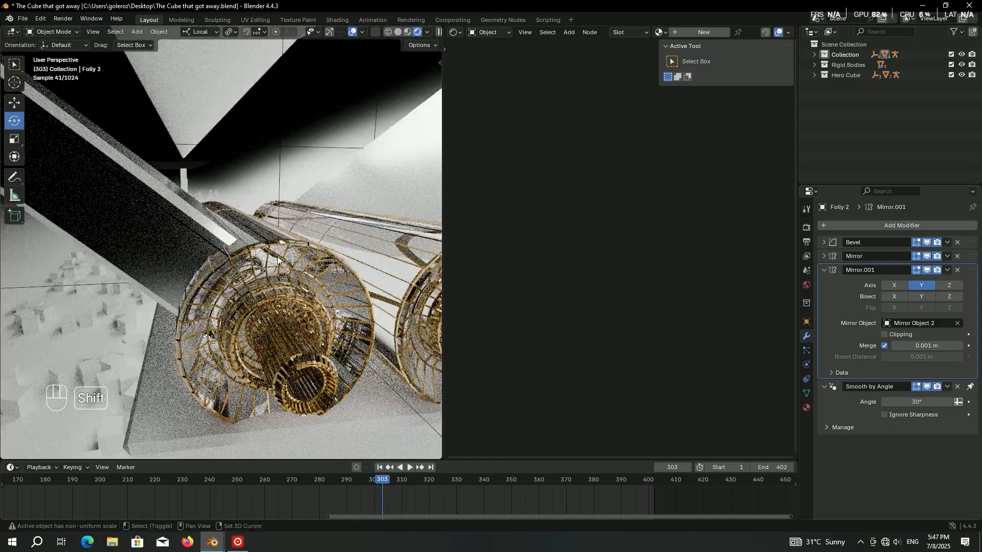
left_click(278, 252, "shift")
key("ctrl+l")
left_click(279, 253)
key("alt+a")
Step: Link the claw segments' Metallic material to the tapered claw base
scroll(267, 242, "down", 6)
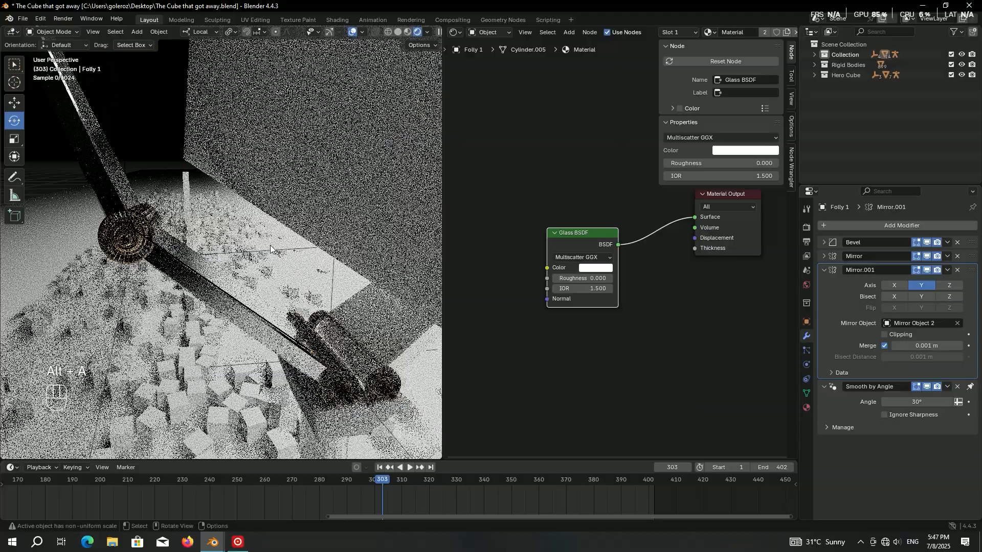
middle_click_drag(267, 243, 198, 252)
scroll(198, 252, "up", 1)
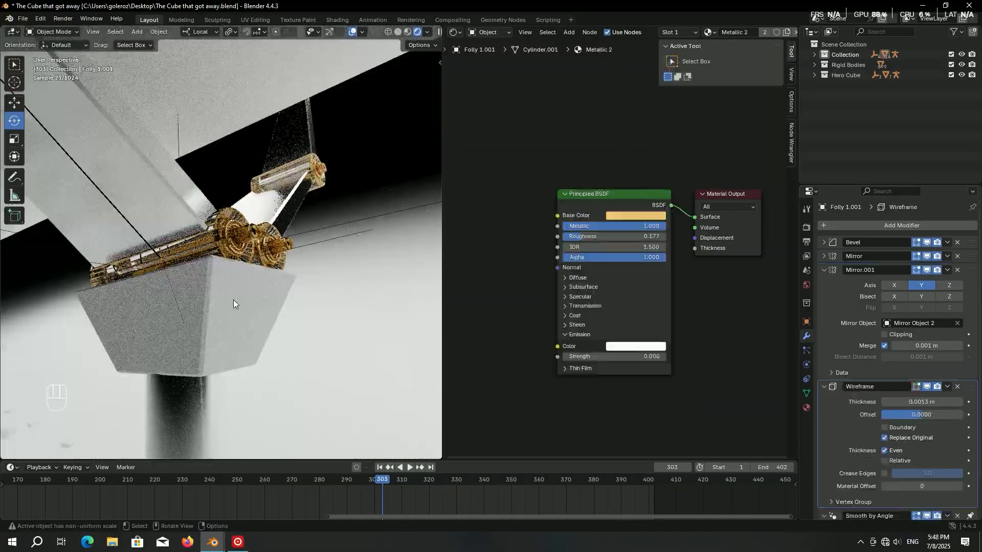
left_click(234, 304)
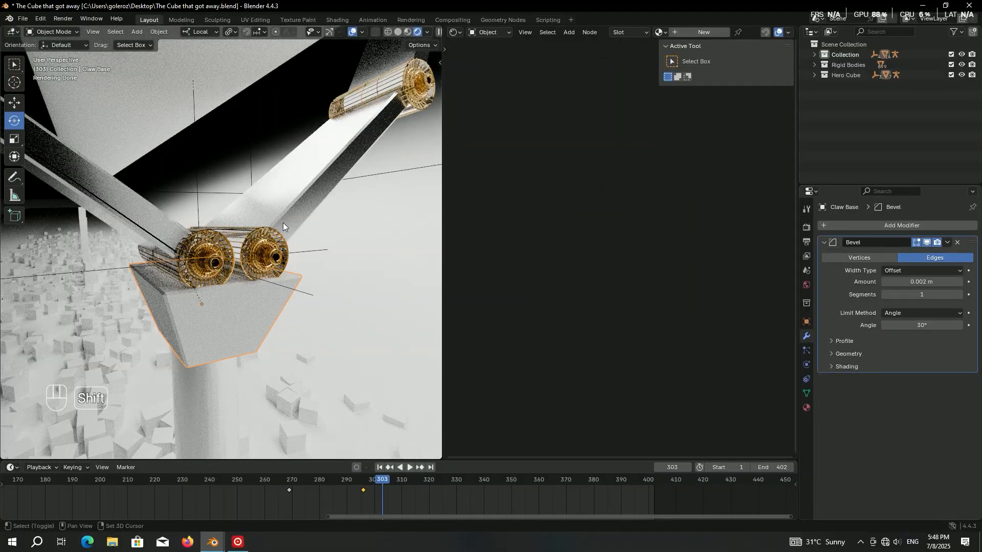
left_click(290, 207, "shift")
key("ctrl+l")
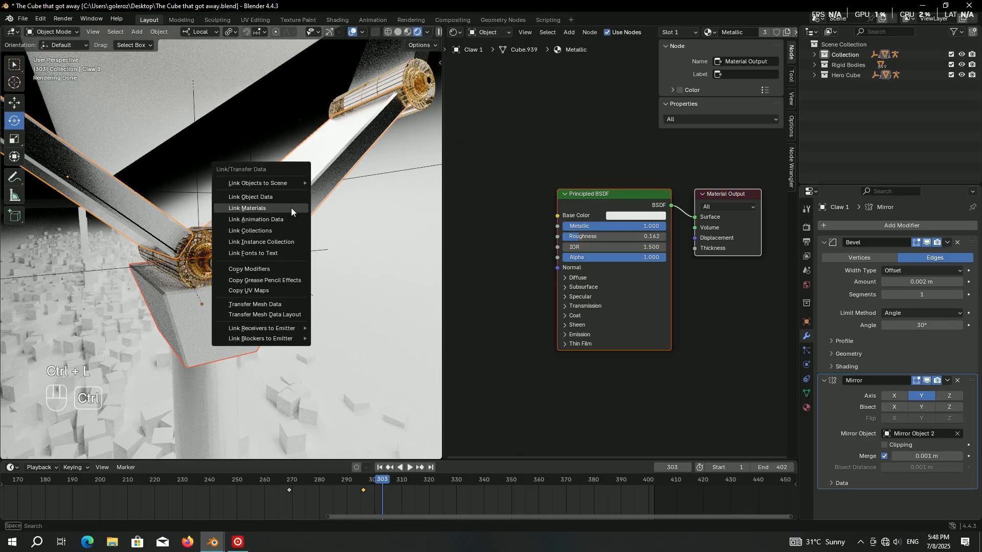
left_click(290, 208)
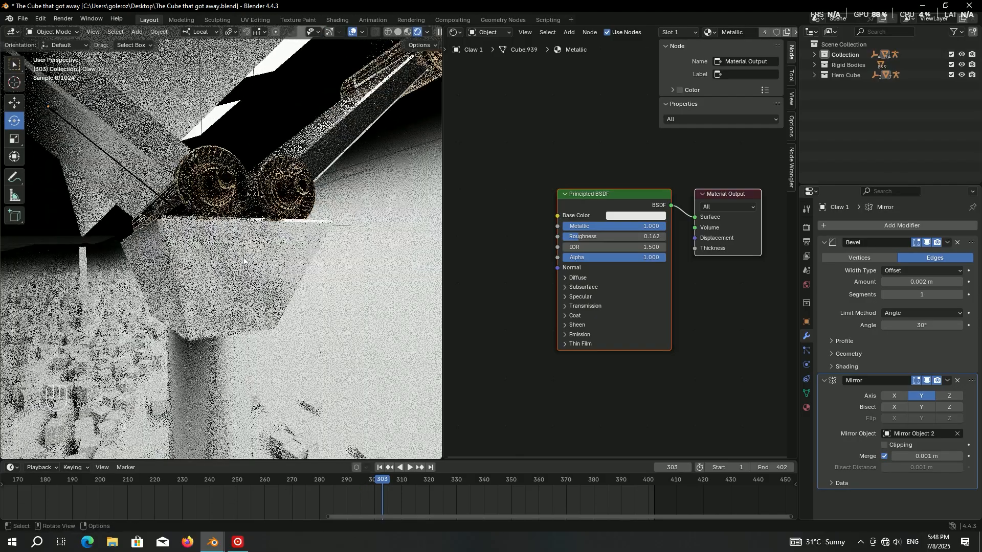
Step: Make the claw base's Metallic material a single-user copy and lower its metallic value
scroll(703, 35, "down", 4)
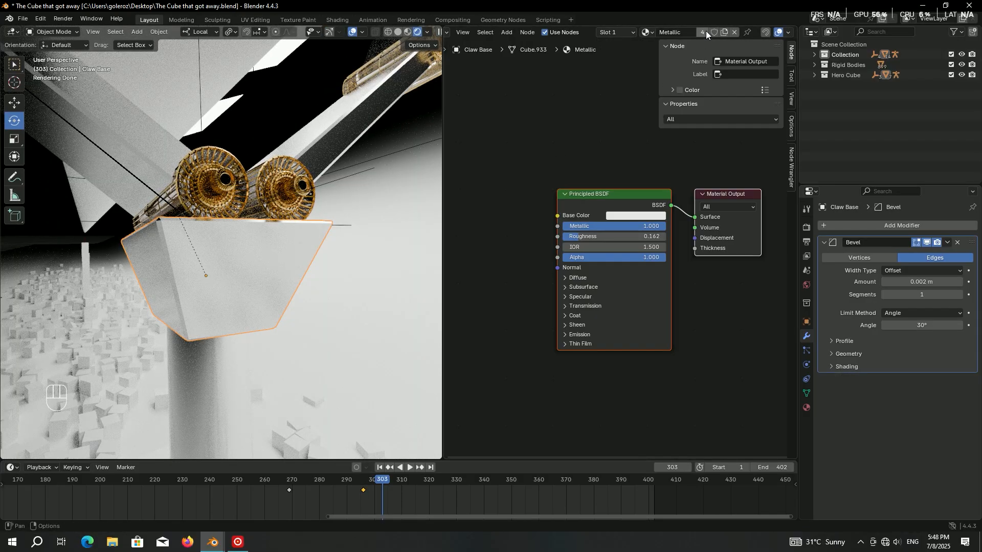
left_click(705, 31)
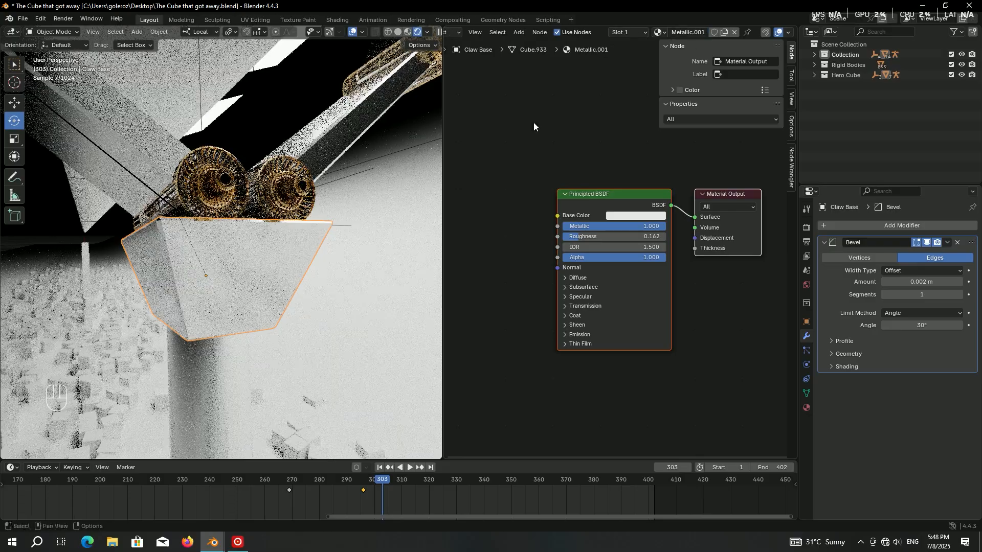
scroll(618, 245, "up", 1)
left_click_drag(606, 229, 568, 229)
scroll(271, 249, "down", 5)
middle_click_drag(264, 255, 286, 277)
key("alt+a")
Step: Add a camera to the scene and align it to the current view of the cube tower and claw
scroll(307, 277, "down", 4)
scroll(255, 225, "down", 5)
key("shift+a")
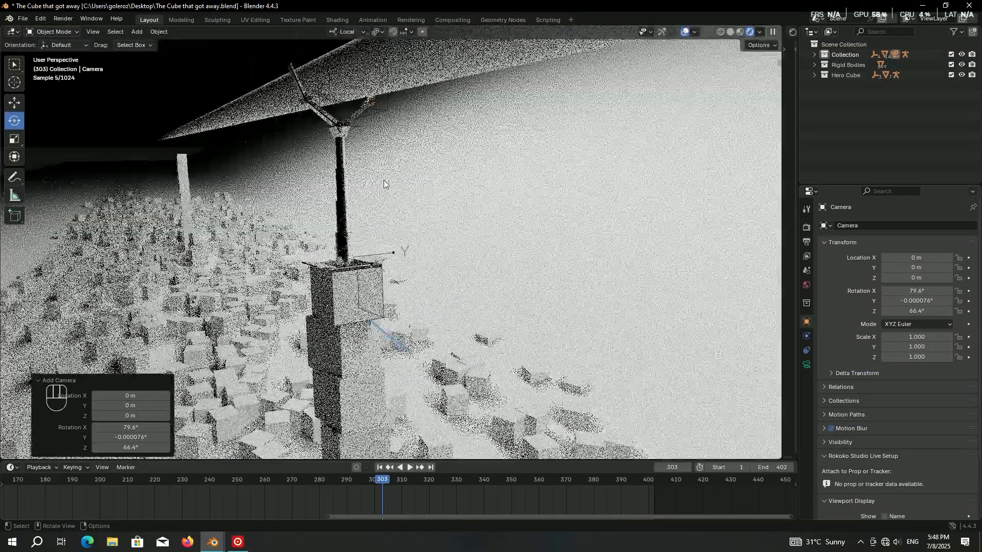
middle_click_drag(385, 182, 365, 174, "shift")
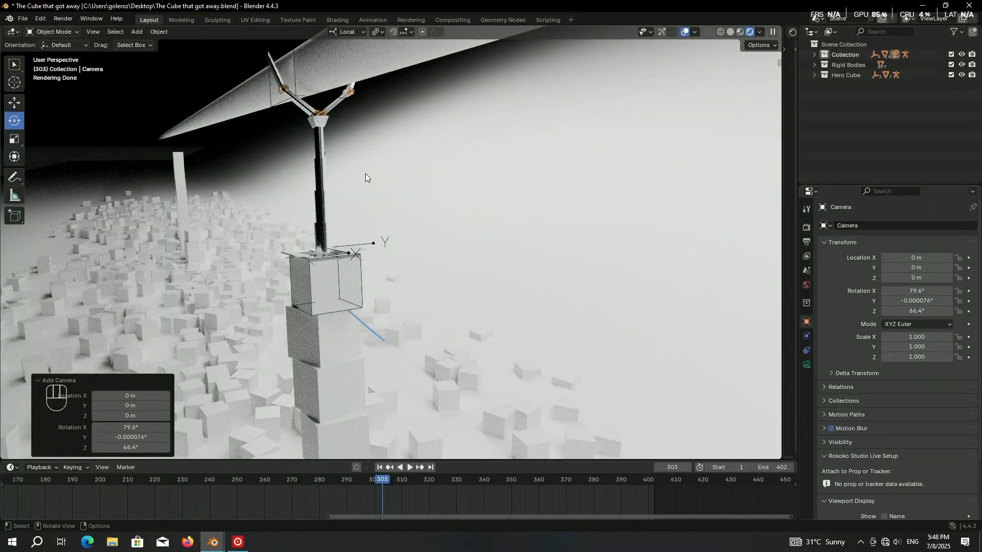
key("ctrl+alt+KP_0")
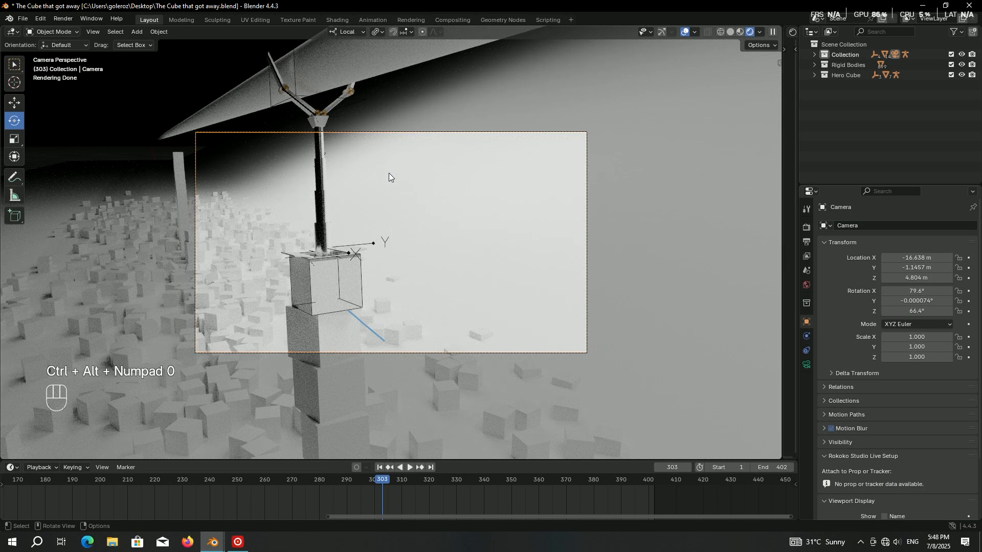
Step: Lock the camera to the view and reframe it so the claw mechanism and hero cube are inside the frame
key("n")
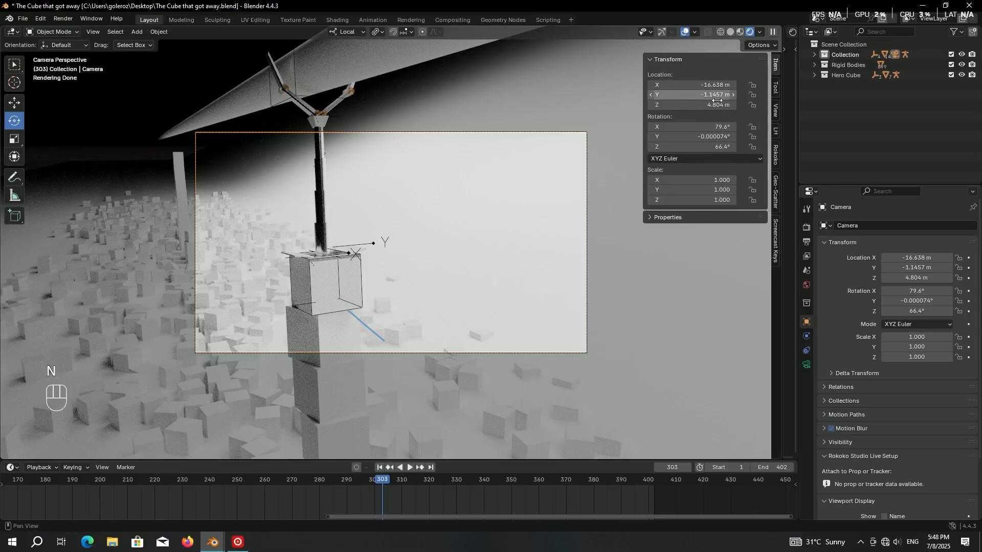
left_click(776, 114)
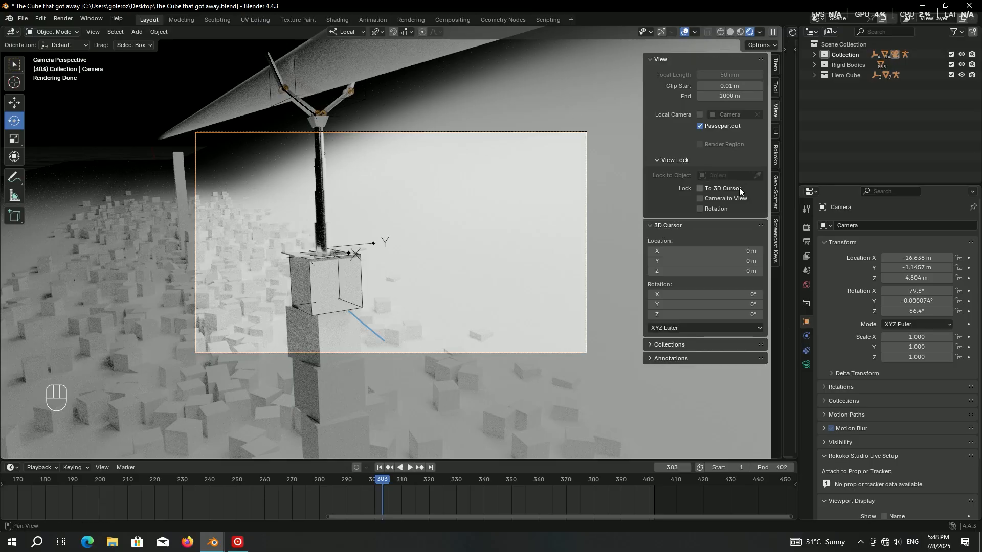
left_click(722, 197)
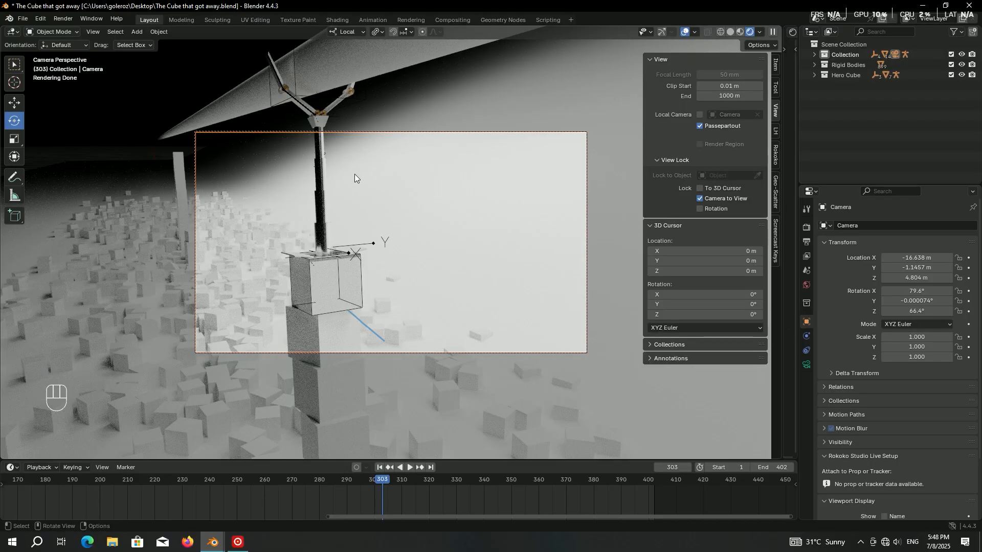
middle_click_drag(350, 170, 403, 229, "shift")
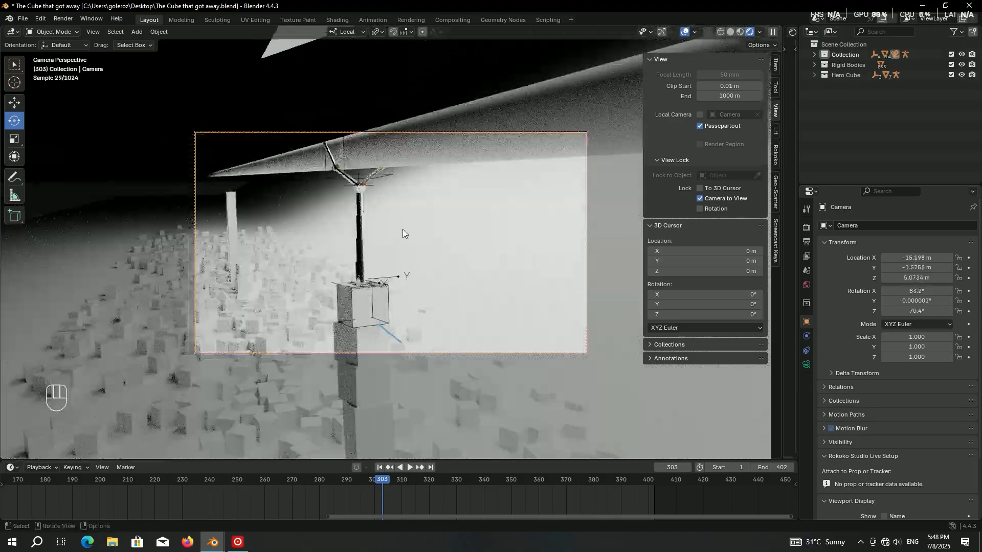
Step: Set the camera's focal length to 30 mm
left_click(806, 365)
left_click(933, 275)
type("30")
key("Return")
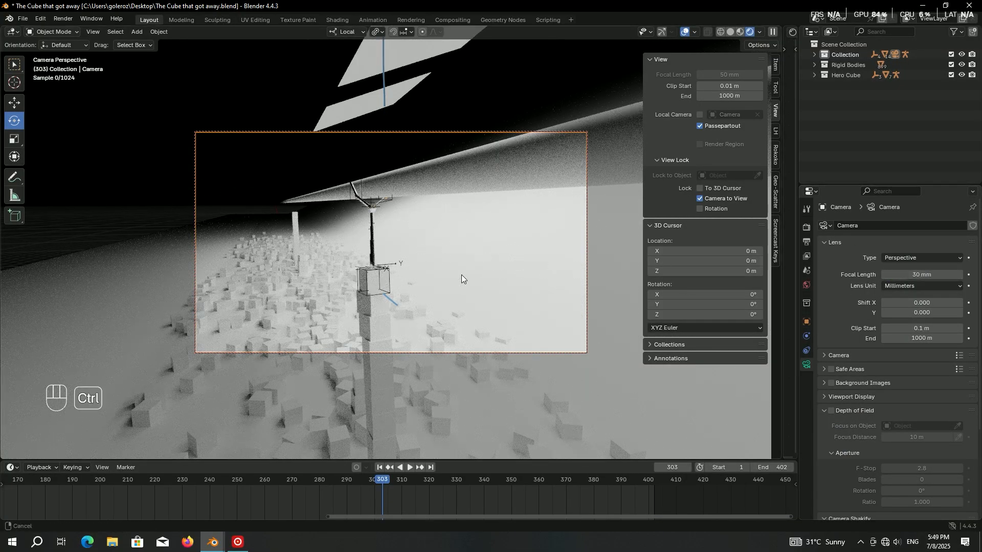
Step: Raise the camera's passepartout to full opacity and select the hero cube
left_click(850, 396)
scroll(910, 435, "down", 2)
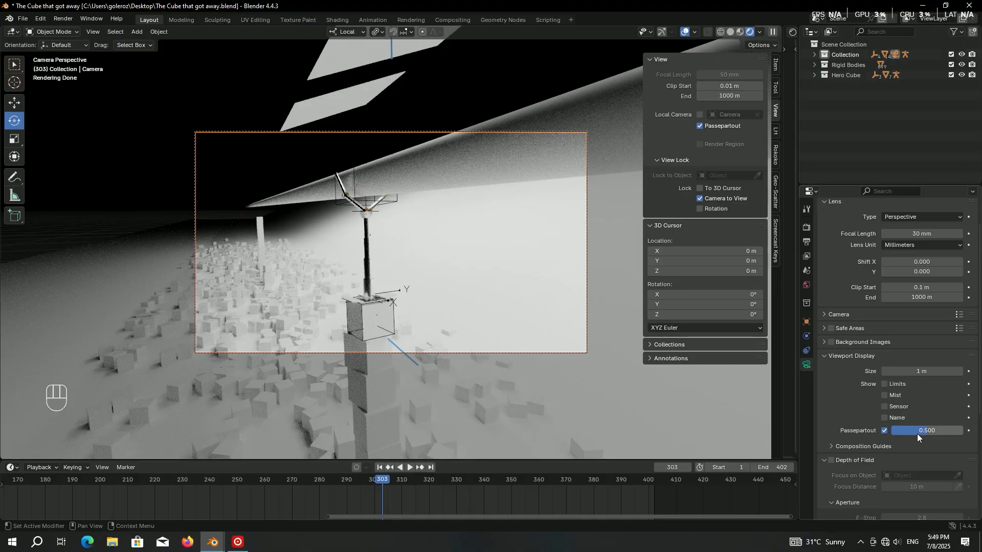
left_click_drag(917, 433, 956, 434)
left_click(396, 317)
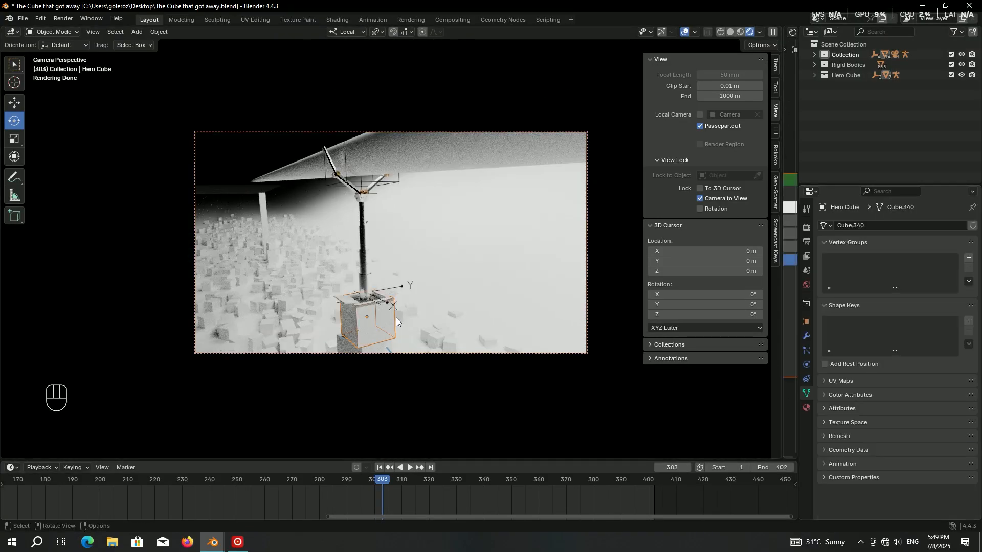
Step: Set the Hero Cube's viewport display to Solid and deselect all objects
left_click(807, 321)
scroll(871, 434, "down", 5)
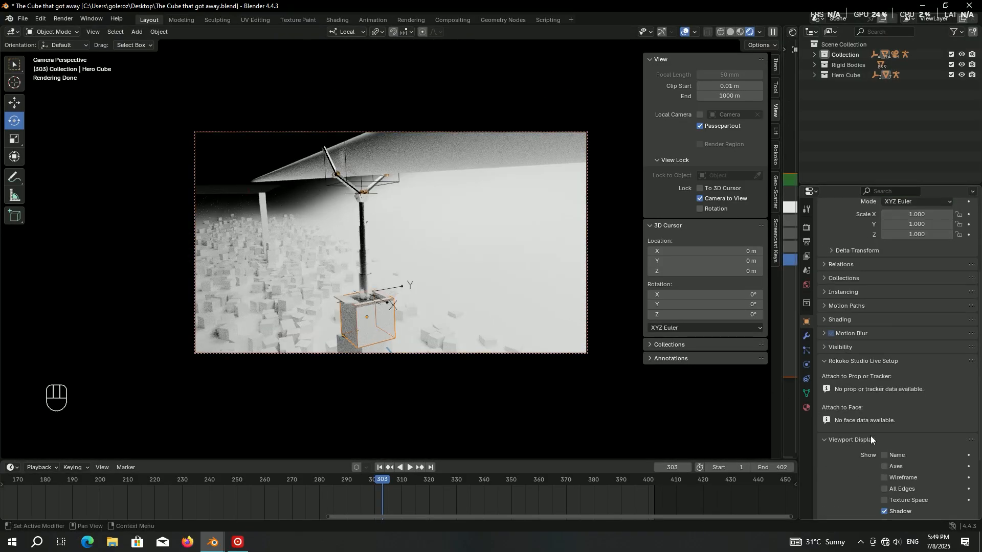
scroll(871, 435, "down", 4)
left_click(916, 456)
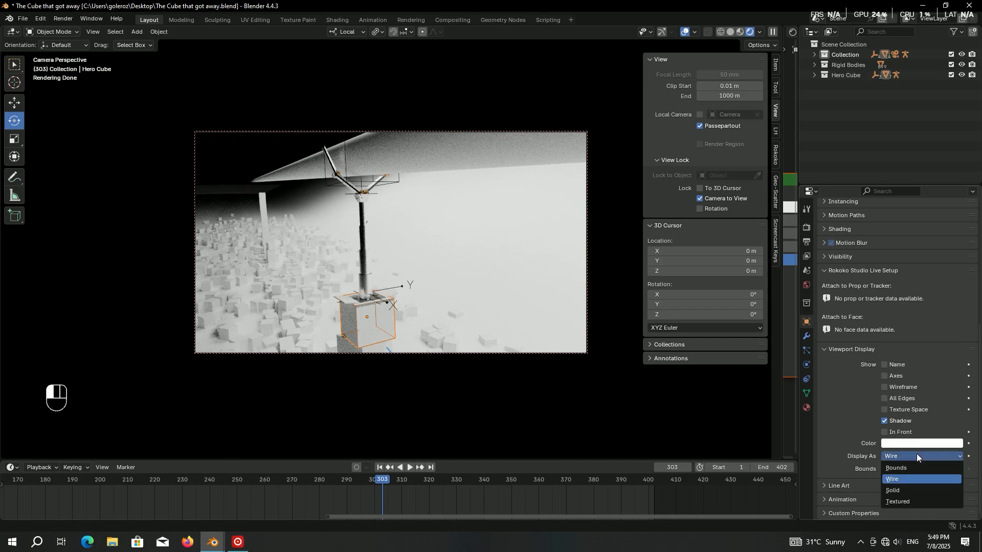
left_click(904, 490)
key("alt+a")
Step: Unlock the camera from the view and save the file
left_click(700, 198)
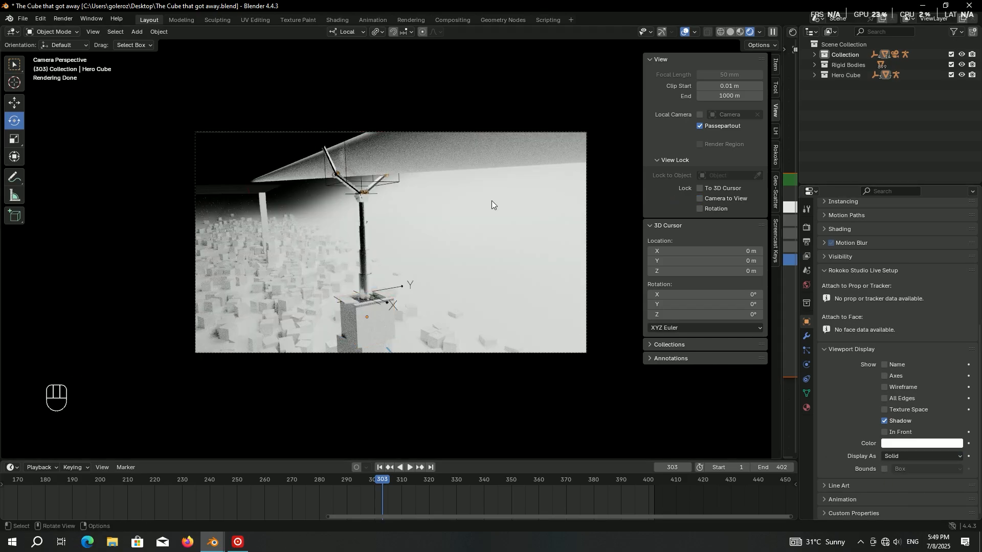
scroll(491, 201, "up", 3)
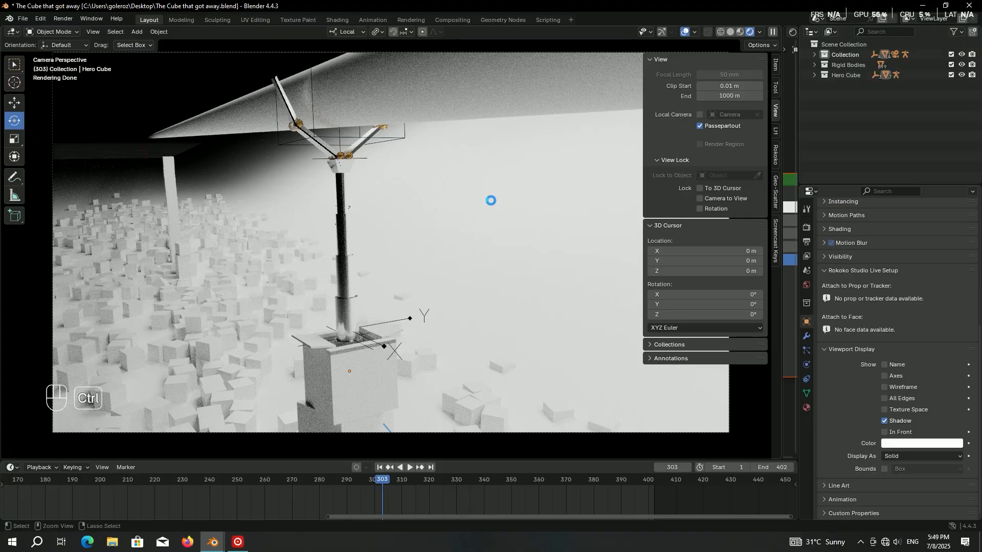
key("ctrl+s")
Step: Widen the shader node area, turn it into a second 3D viewport, and hide the overlays in the camera viewport
left_click_drag(782, 200, 490, 200)
key("n")
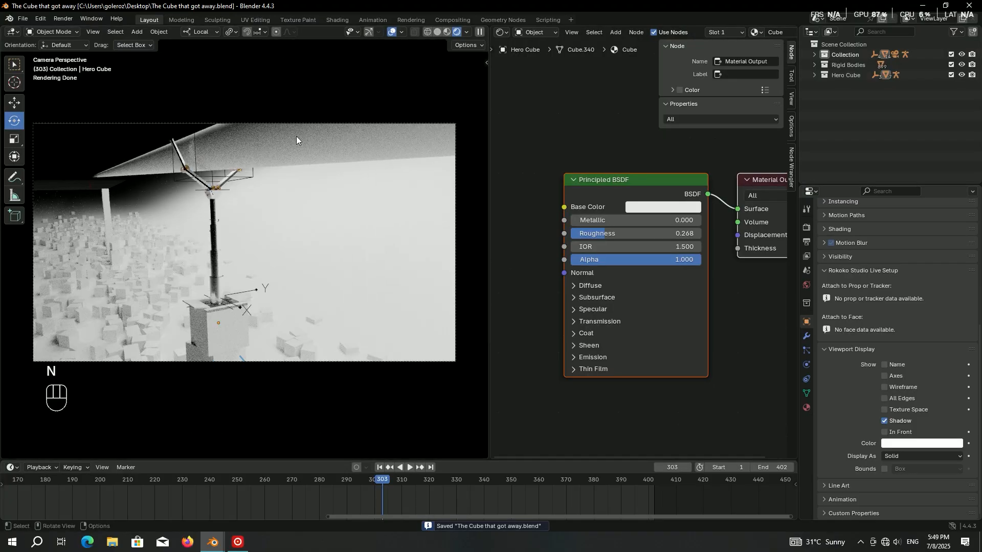
left_click(499, 32)
left_click(511, 59)
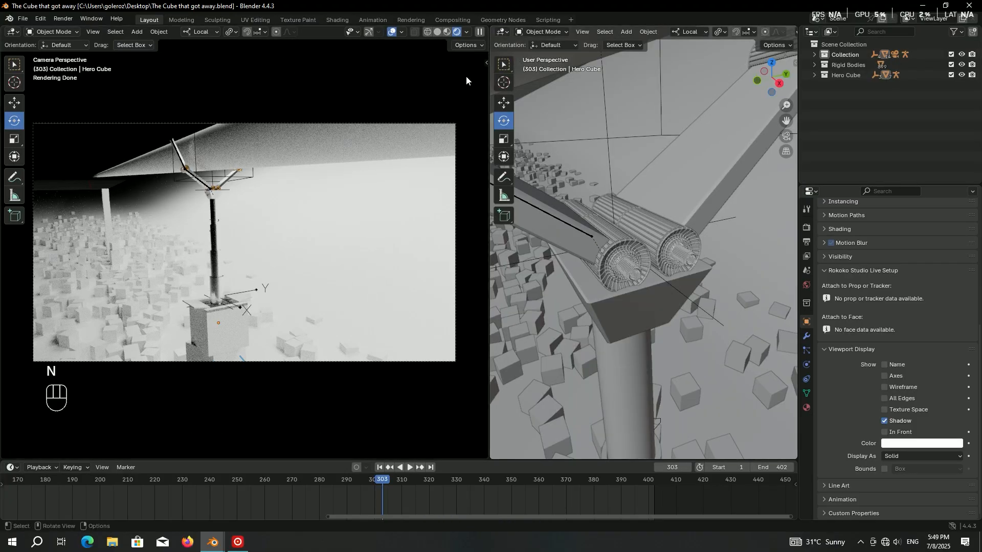
key("shift+alt+z")
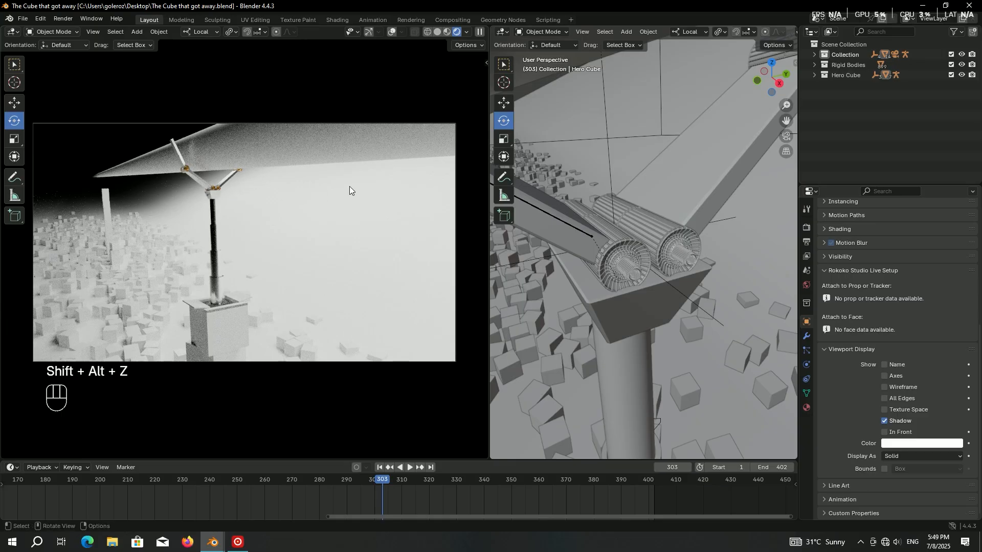
Step: Select the row of rectangular planes above the backdrop and disable their ray visibility to the camera
scroll(600, 169, "down", 5)
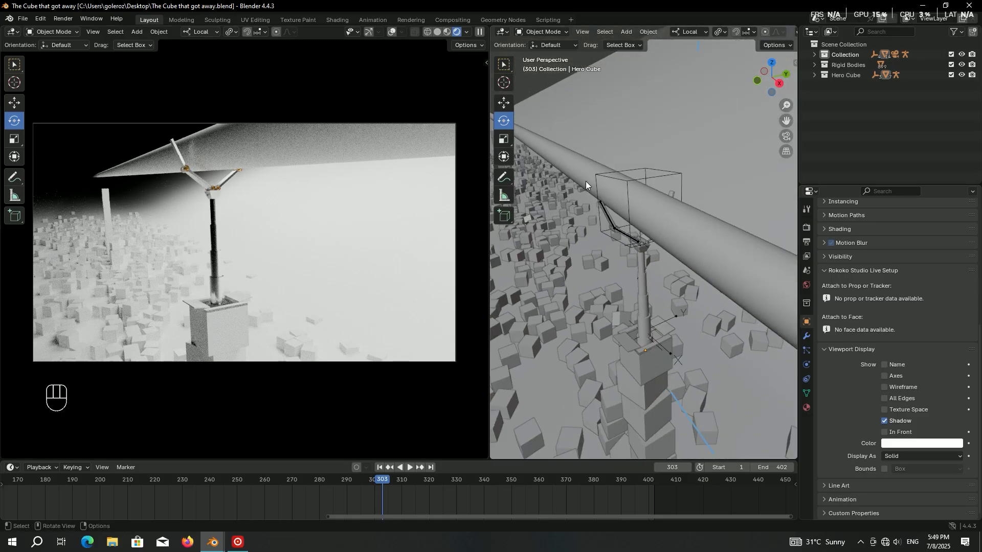
scroll(648, 174, "down", 10)
mouse_move(621, 141)
middle_mouse_down()
mouse_move(678, 128)
mouse_move(675, 142)
mouse_move(615, 144)
middle_mouse_up()
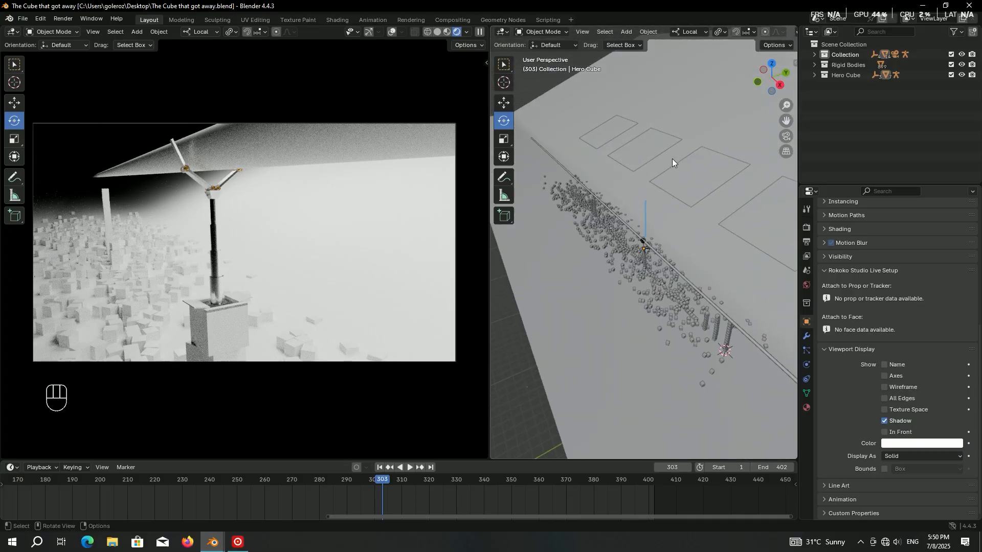
left_click(682, 168)
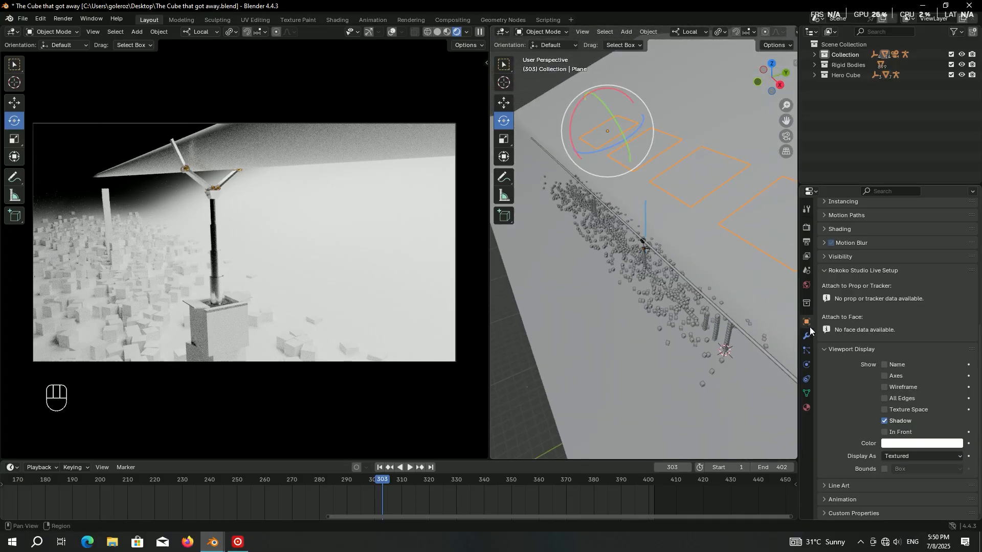
scroll(848, 318, "up", 3)
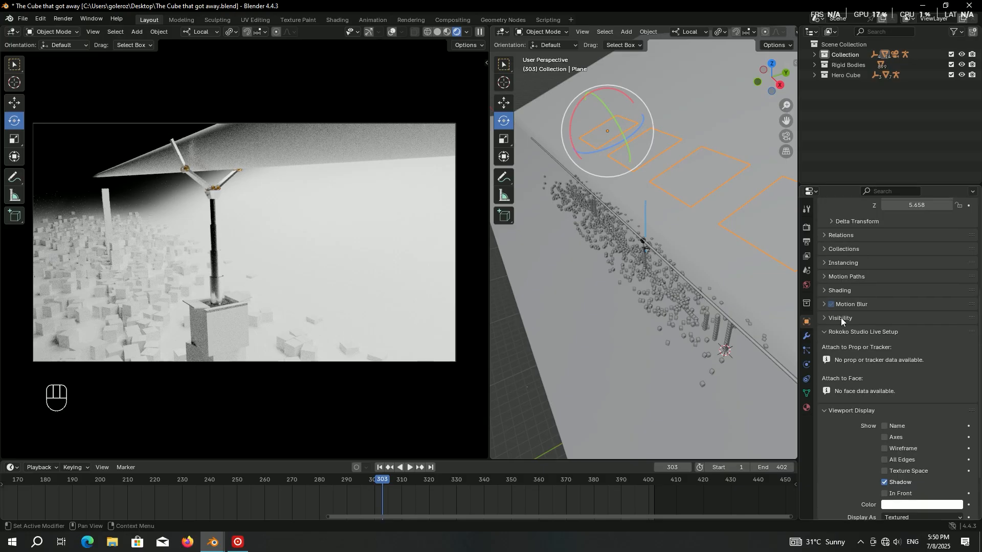
left_click(841, 318)
scroll(843, 322, "down", 5)
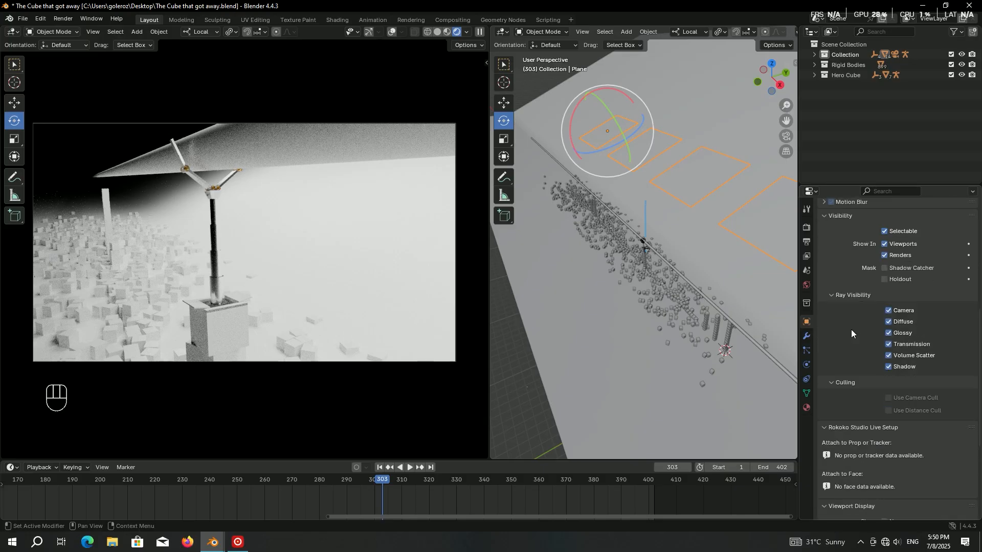
left_click(889, 311)
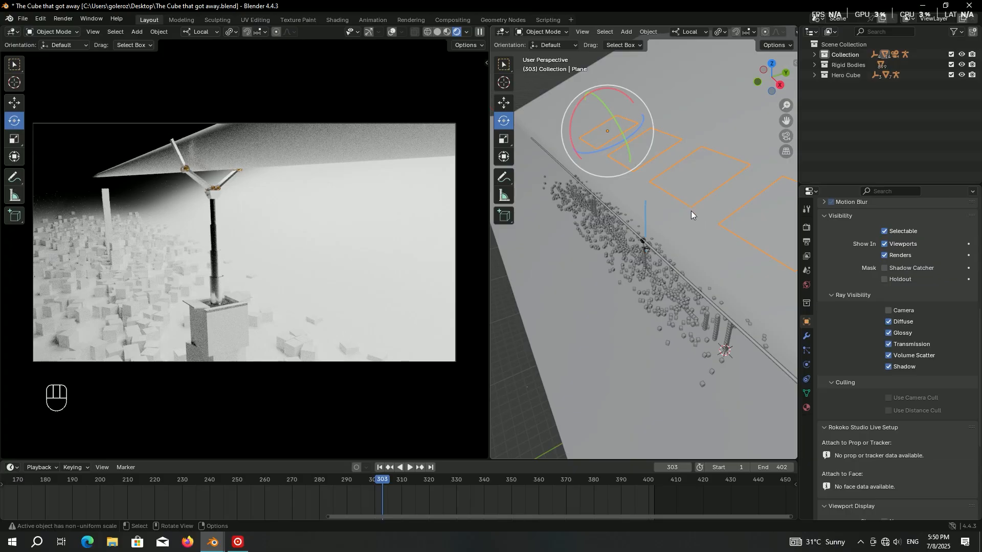
Step: Hide the toolbar in the camera viewport and inspect the claw arm up close in the rendered view
scroll(205, 281, "up", 5)
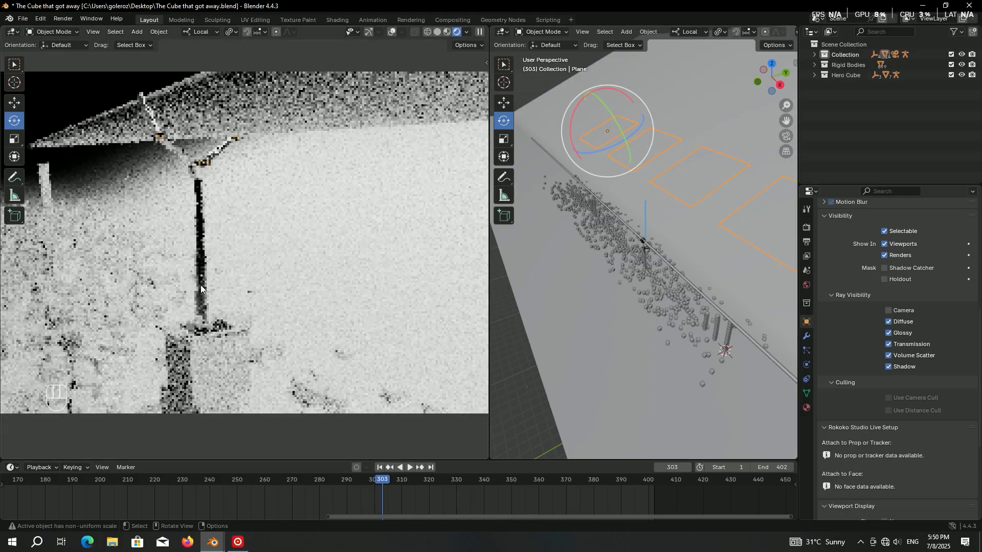
key("t")
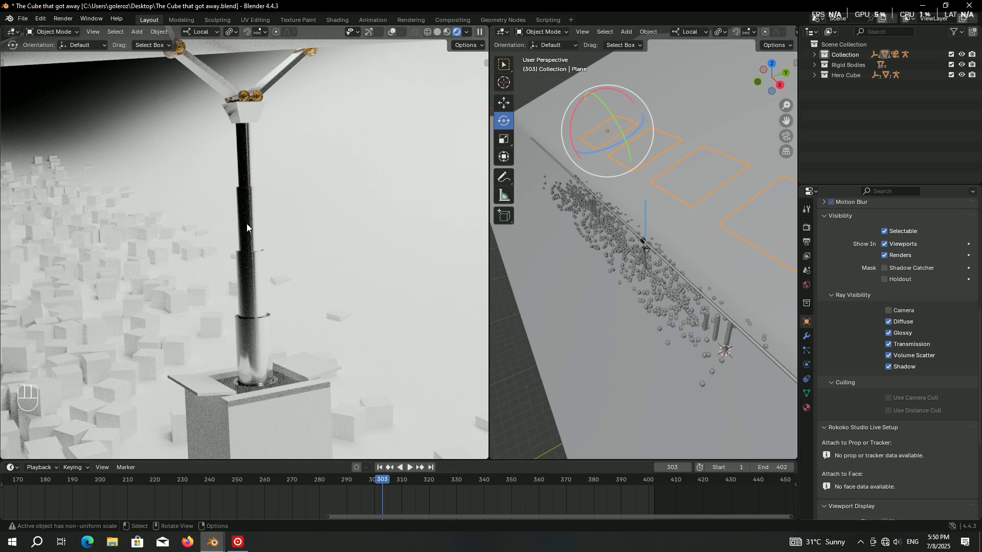
middle_click_drag(256, 221, 277, 215)
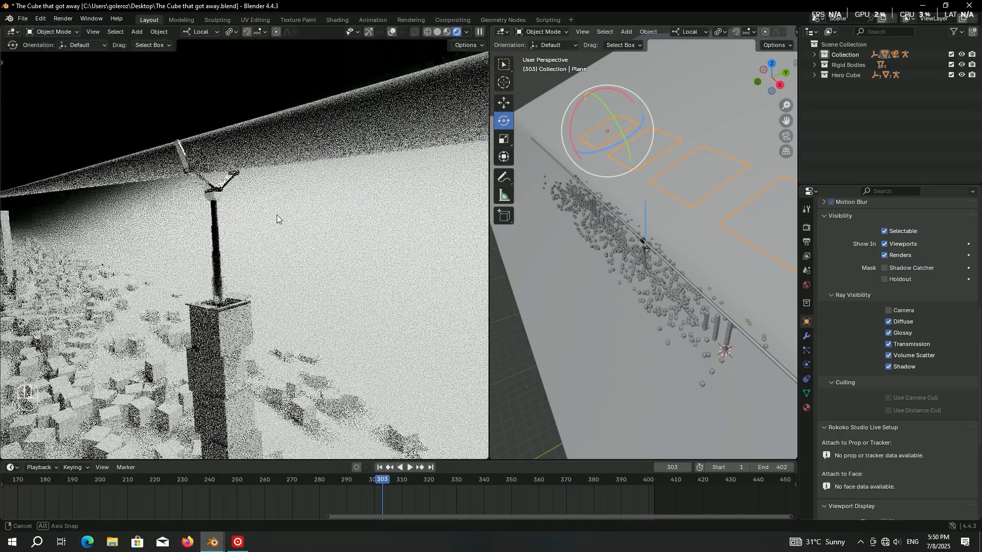
key("KP_0")
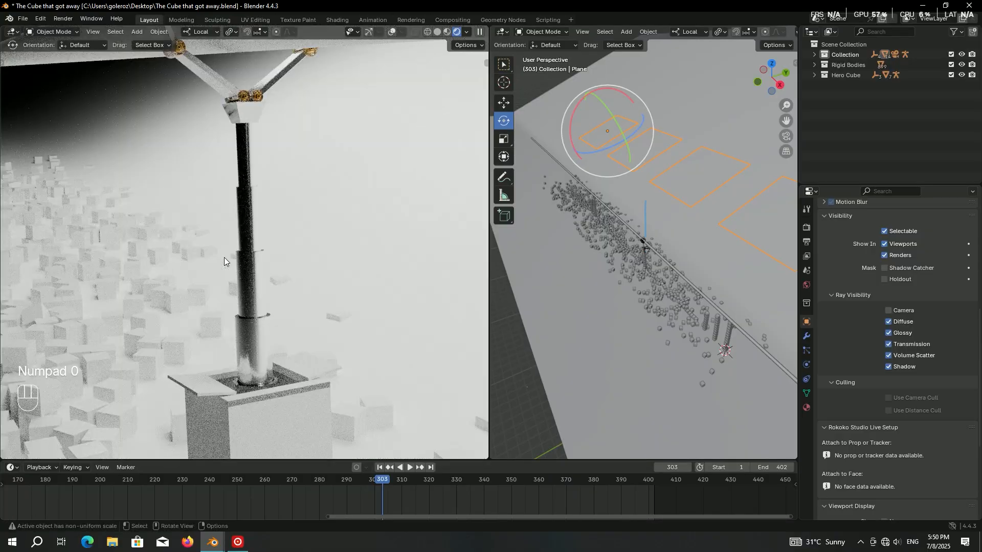
Step: Duplicate the backdrop in place and rotate the copy 180° about its Z axis
scroll(665, 149, "down", 5)
left_click(684, 152)
key("shift+d")
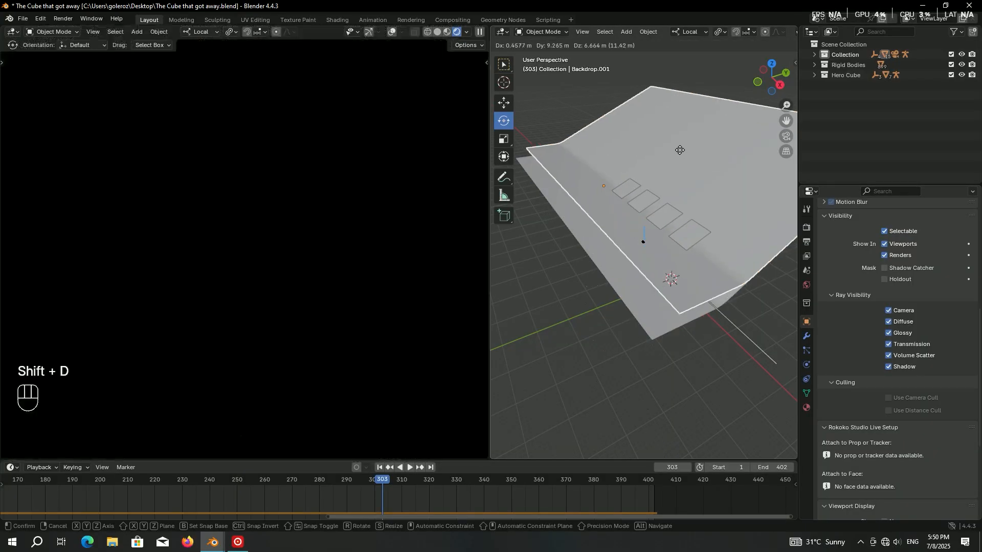
right_click(680, 149)
key("r")
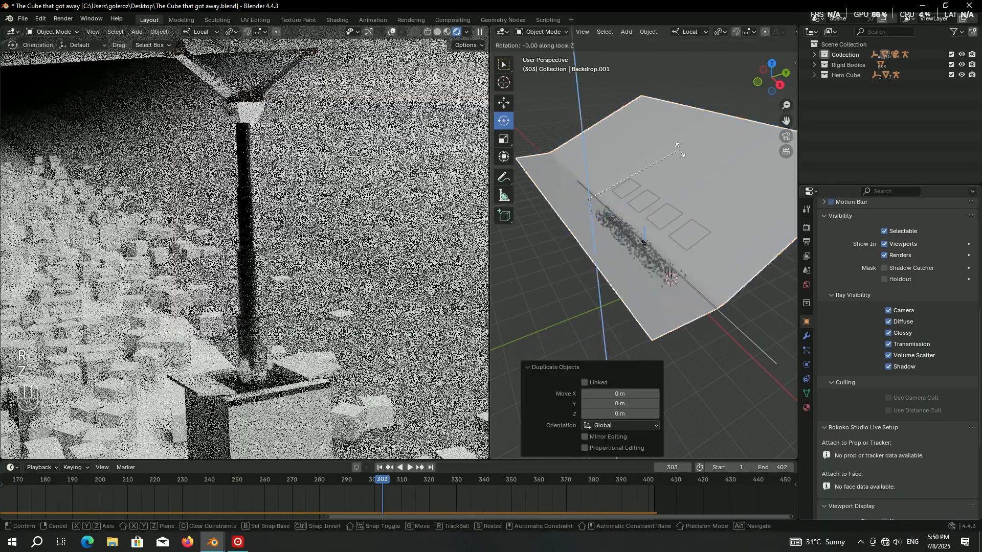
type("z180")
key("Return")
Step: Shift the duplicated backdrop along its Y axis so it closes off the open side of the cube field
left_click_drag(583, 173, 666, 159)
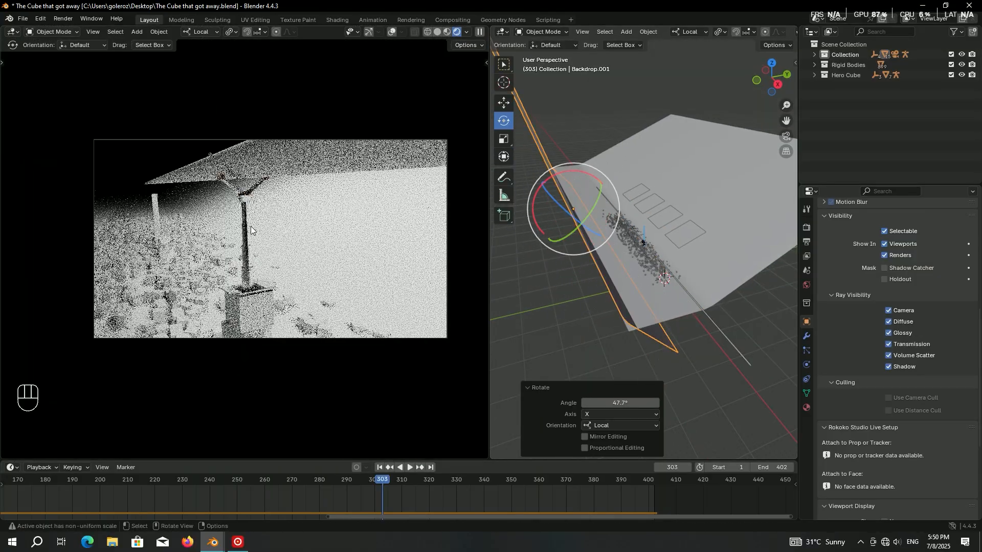
key("g")
key("y")
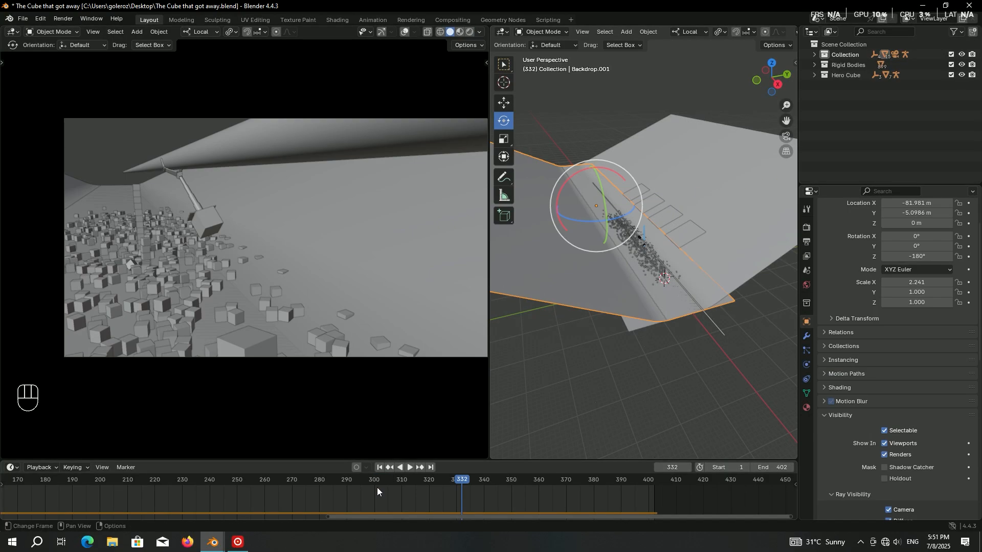
Step: Play the claw and hero cube animation through the camera in solid shading
left_click_drag(376, 487, 284, 479)
key("space")
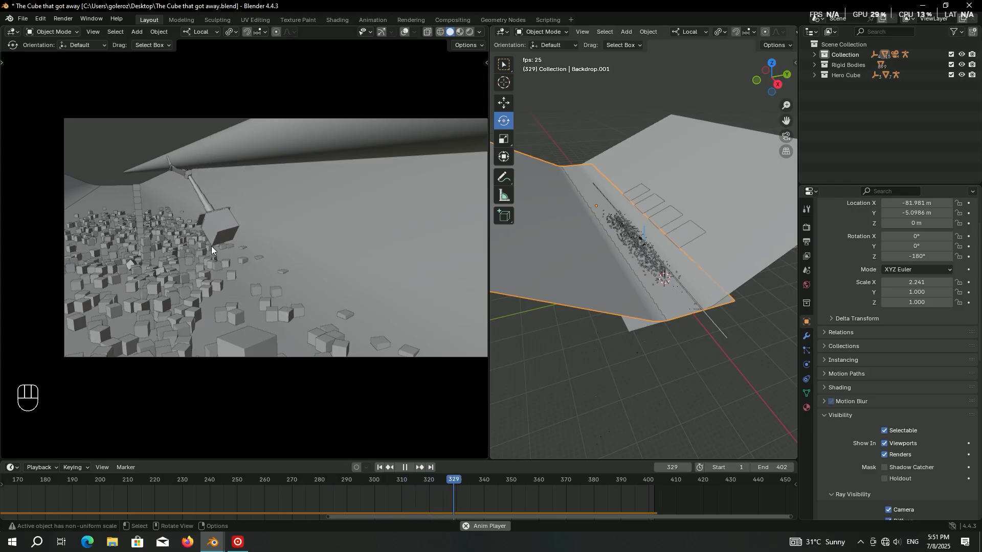
key("space")
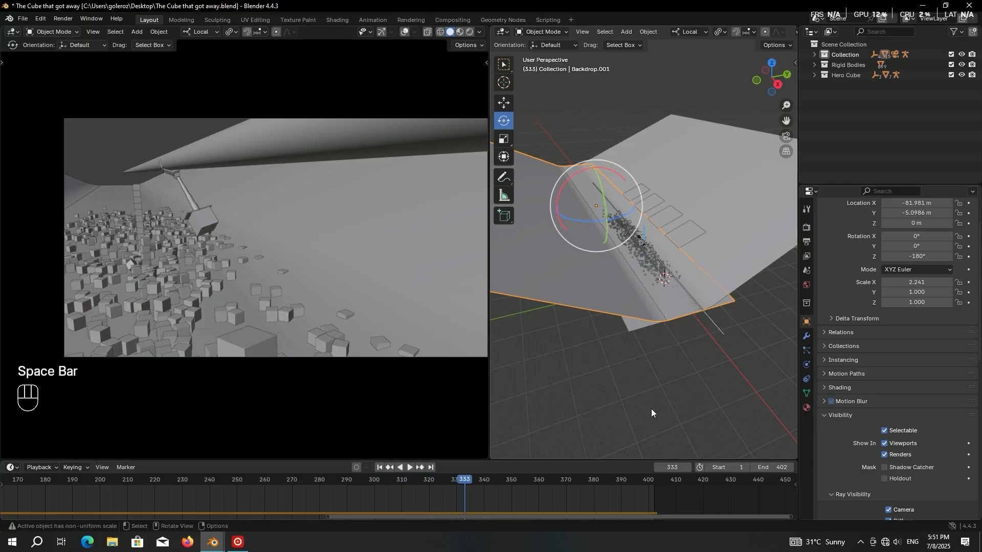
Step: Set the output frame rate to 30 fps
left_click(807, 245)
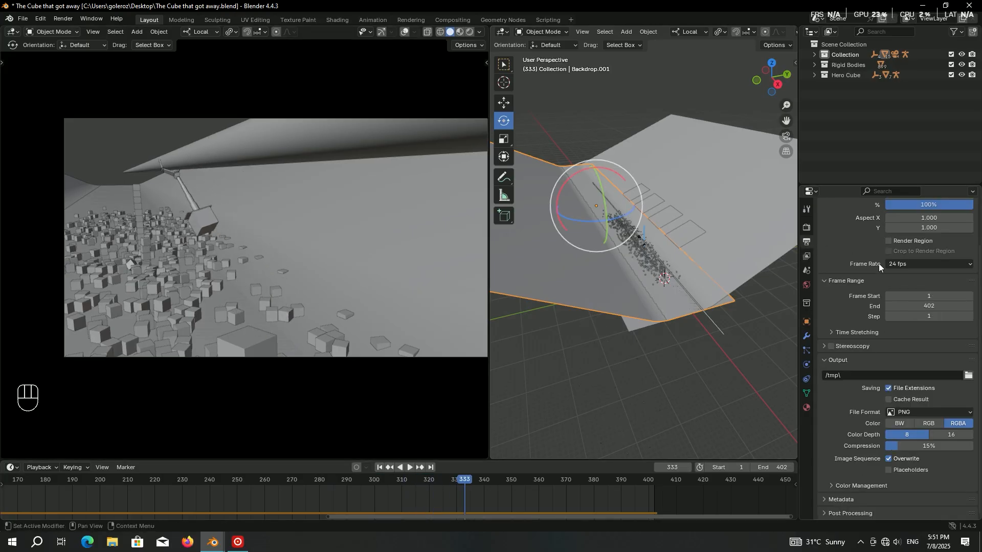
left_click(909, 266)
left_click(908, 314)
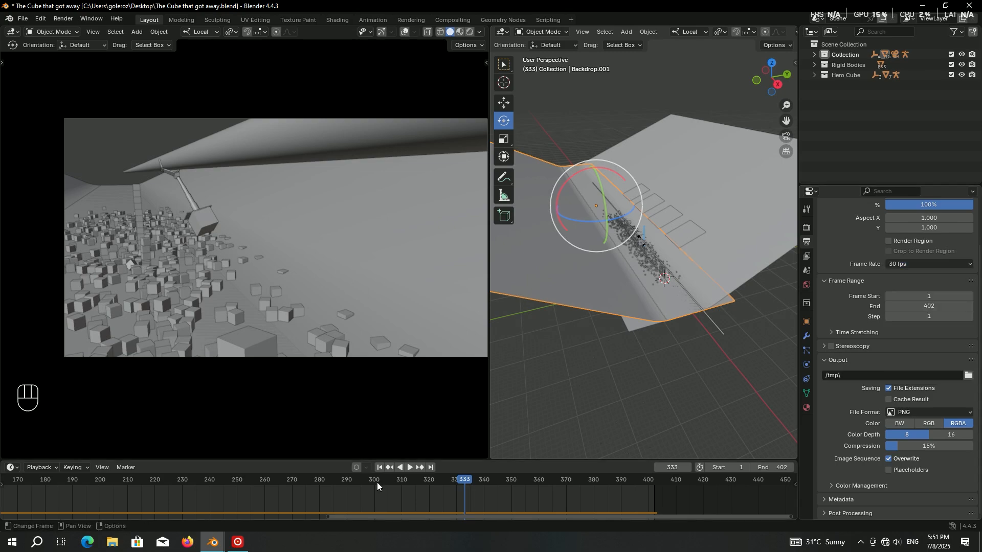
Step: Replay the animation from an earlier frame to check the new playback speed, and save the file
left_click(366, 483)
key("space")
left_click_drag(366, 483, 249, 484)
key("space")
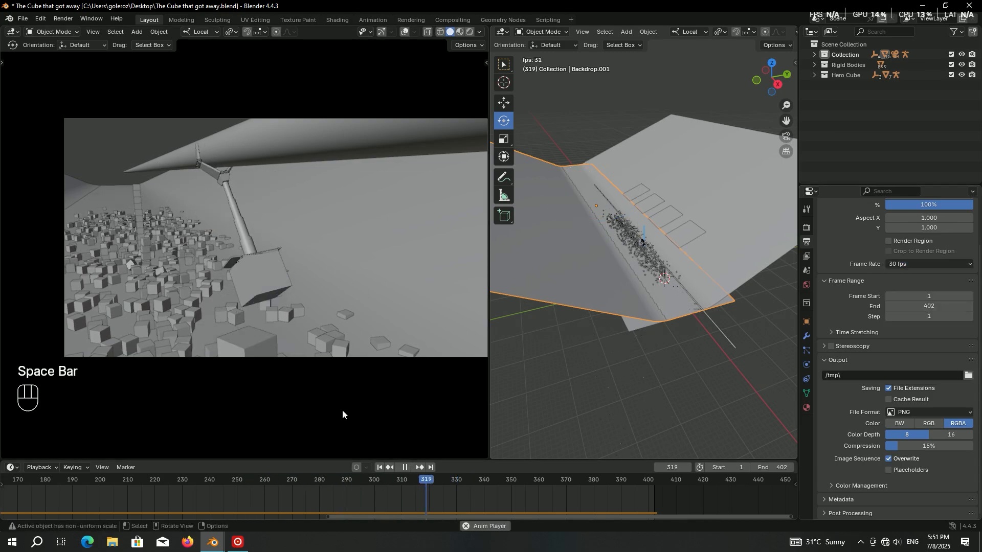
key("space")
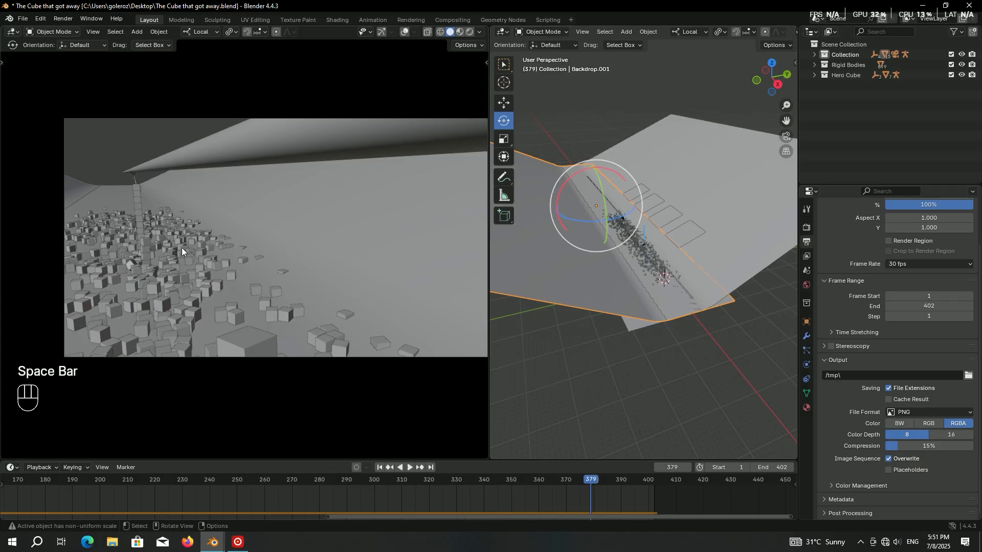
key("ctrl+s")
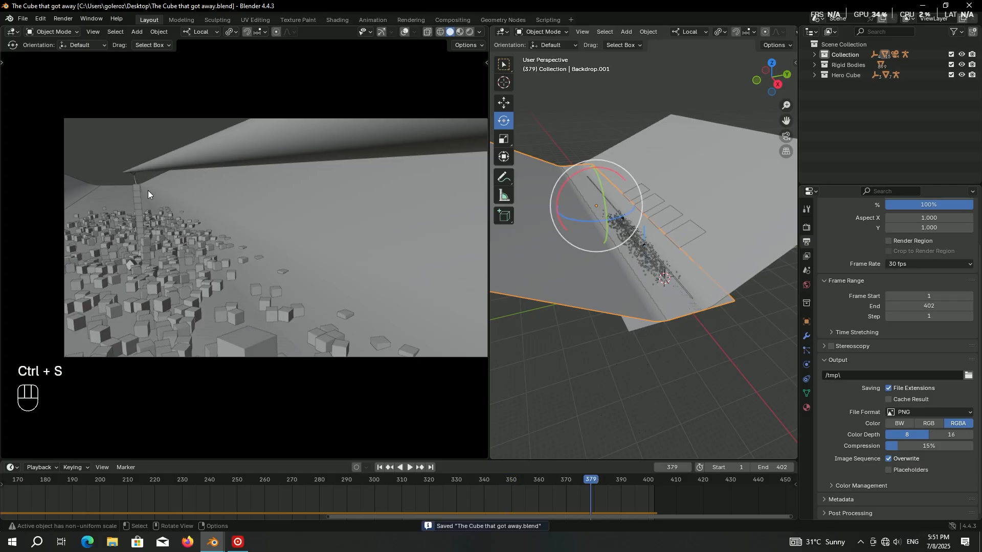